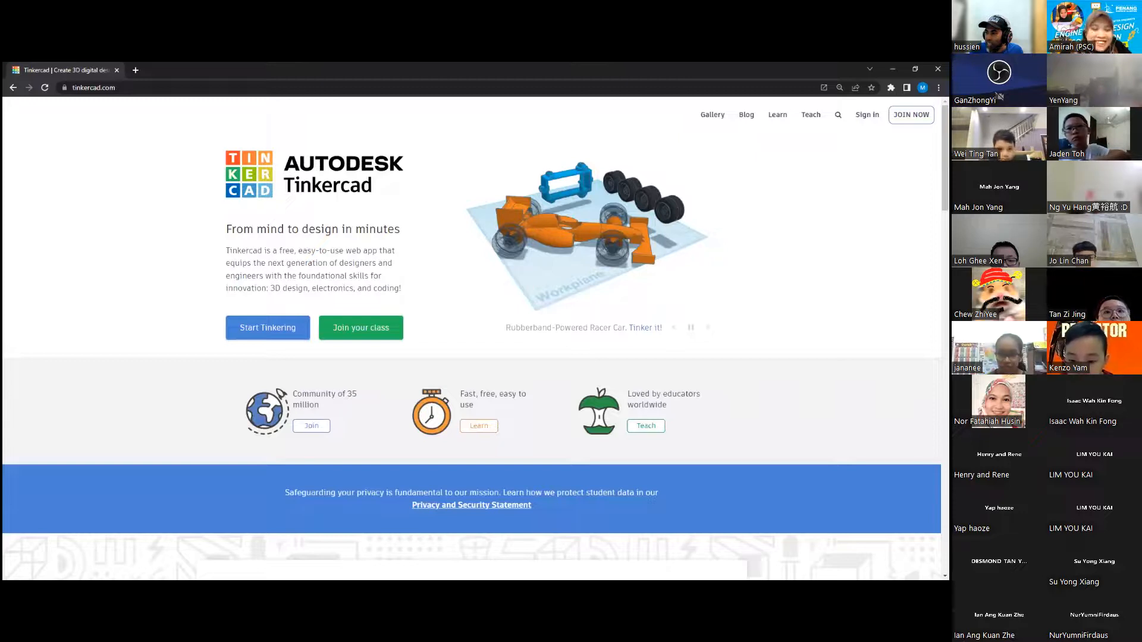
# Step: Start tinkering and sign in to an existing personal account with Google
pyautogui.click(267, 328)
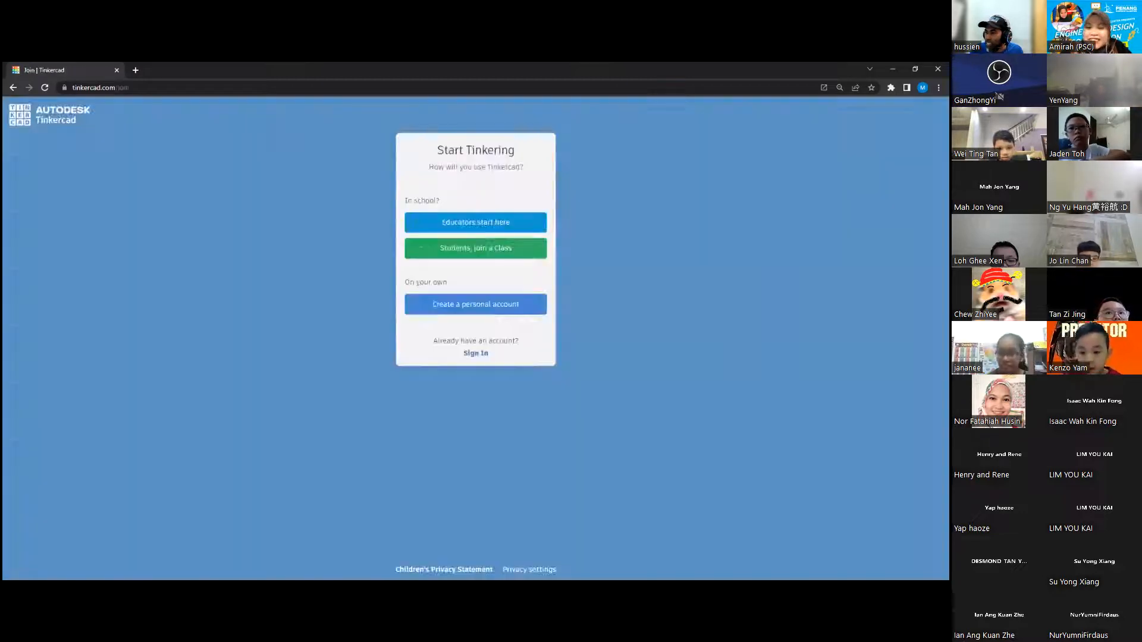
pyautogui.click(478, 354)
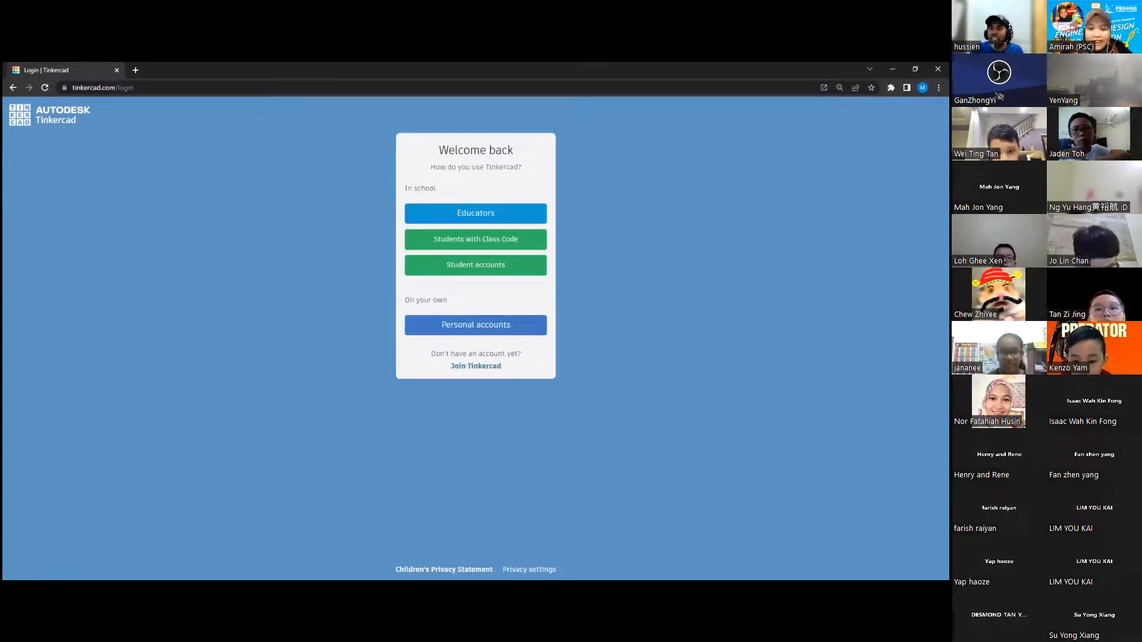
pyautogui.click(246, 87)
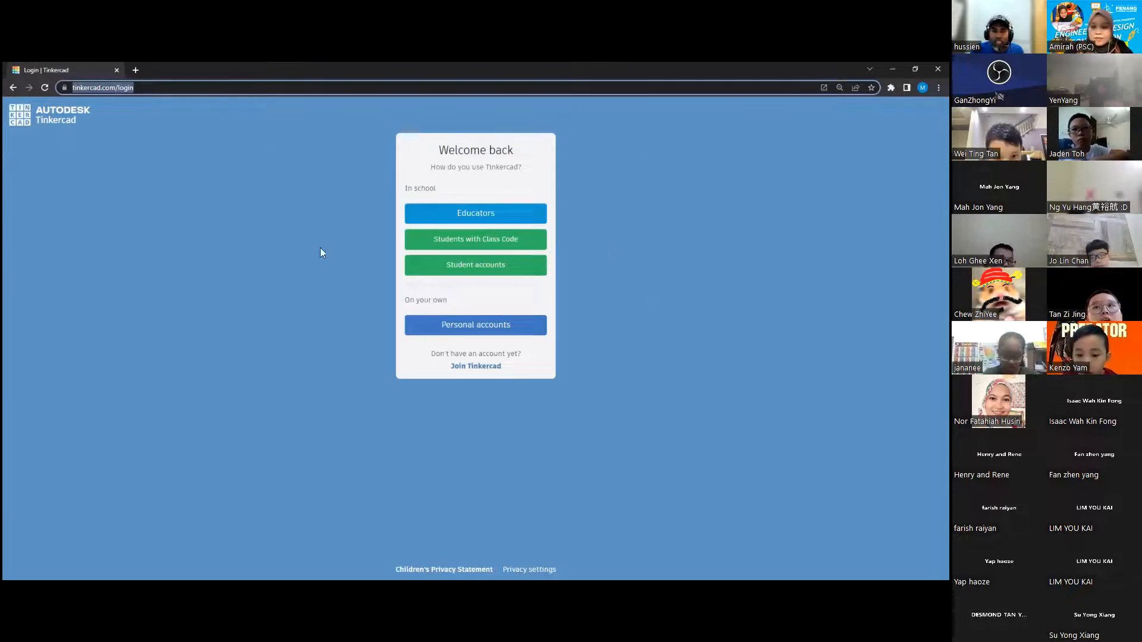
pyautogui.click(466, 326)
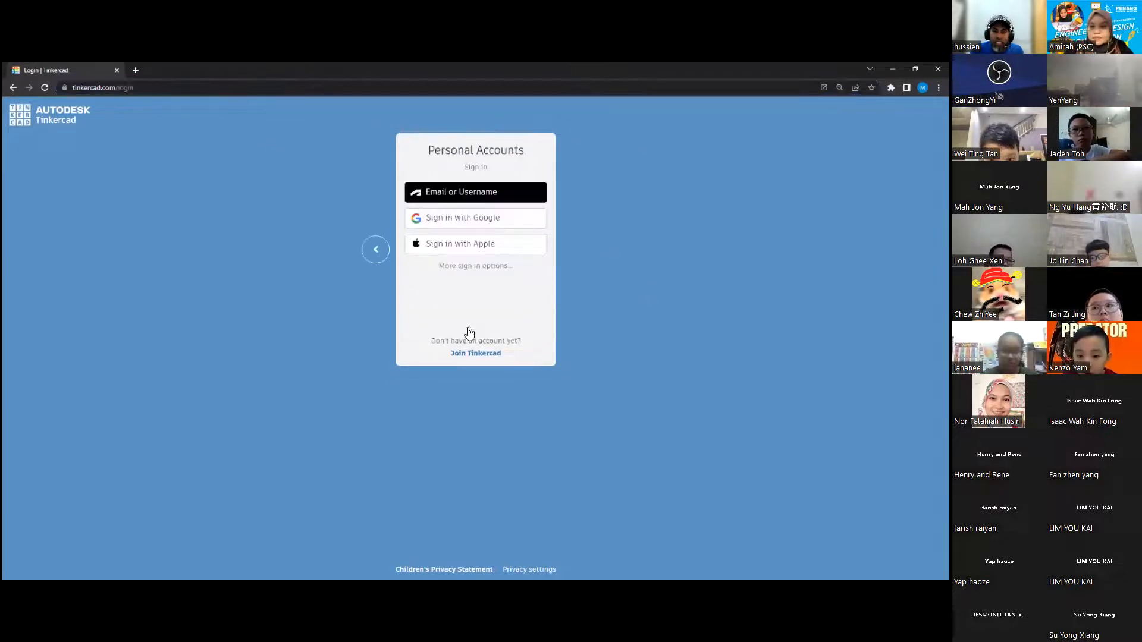
pyautogui.click(470, 224)
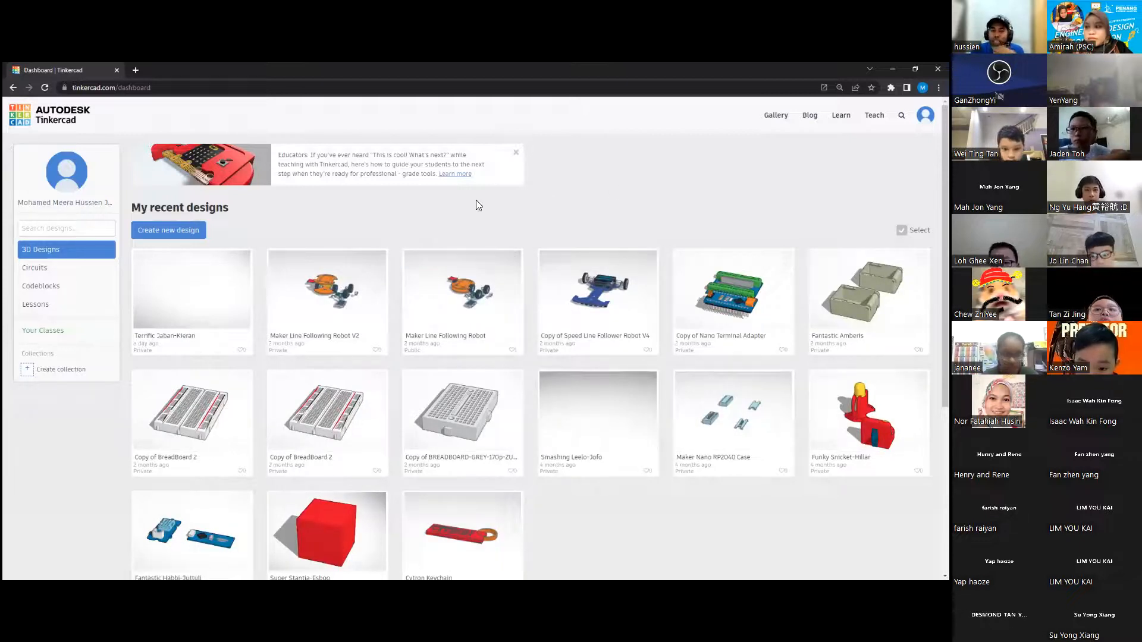
# Step: Look through the recent 3D designs on the dashboard
pyautogui.scroll(-2, 468, 237)
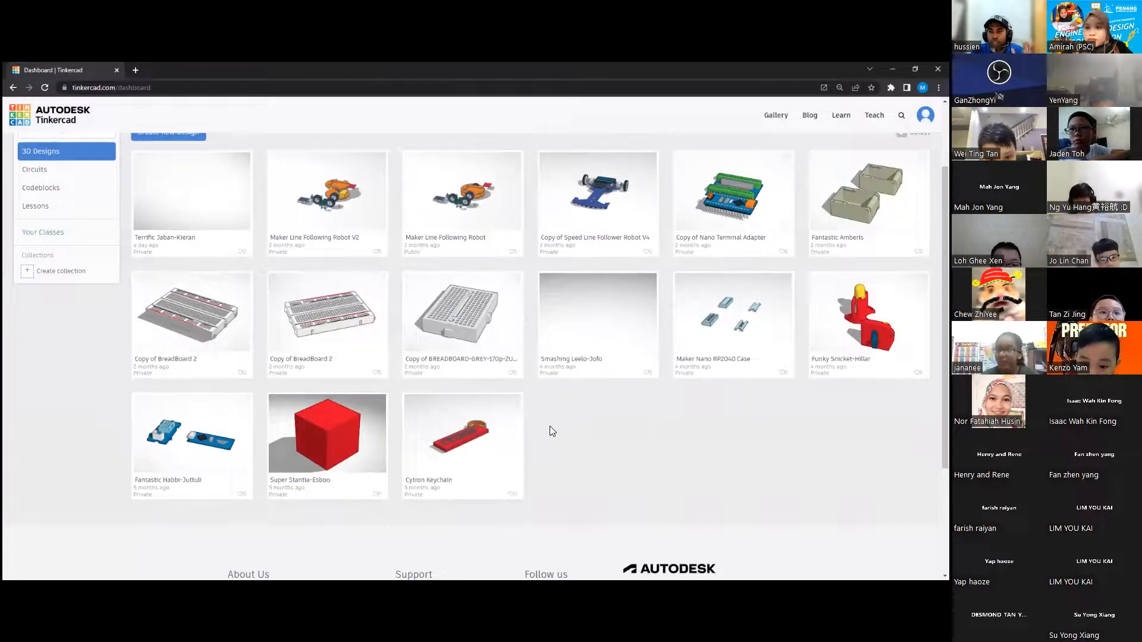
pyautogui.scroll(1, 626, 438)
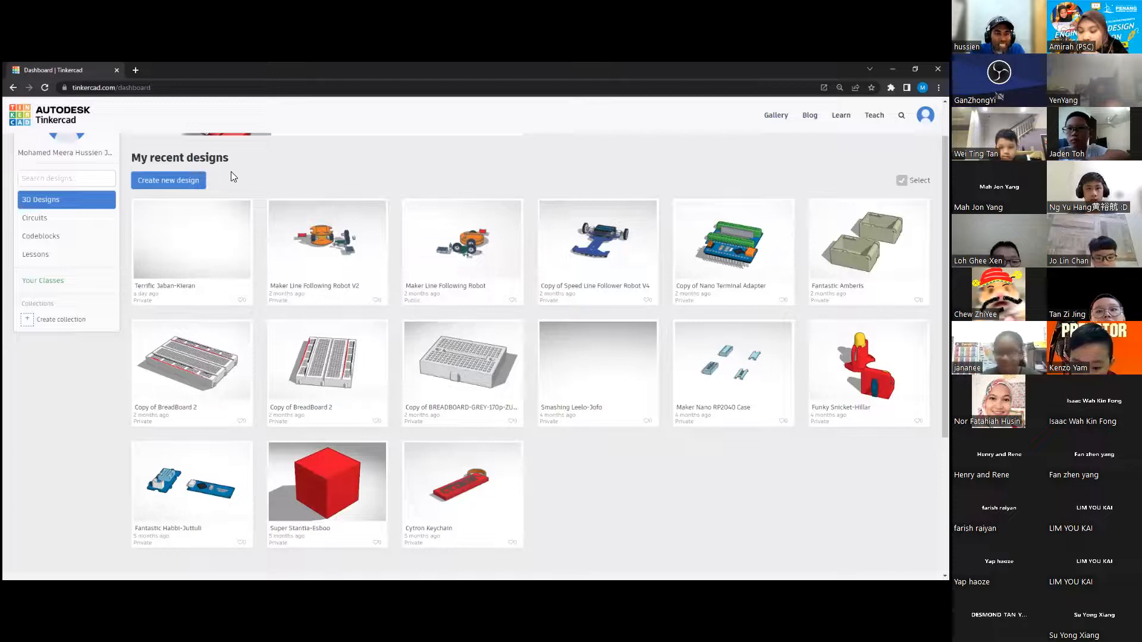
pyautogui.scroll(1, 277, 219)
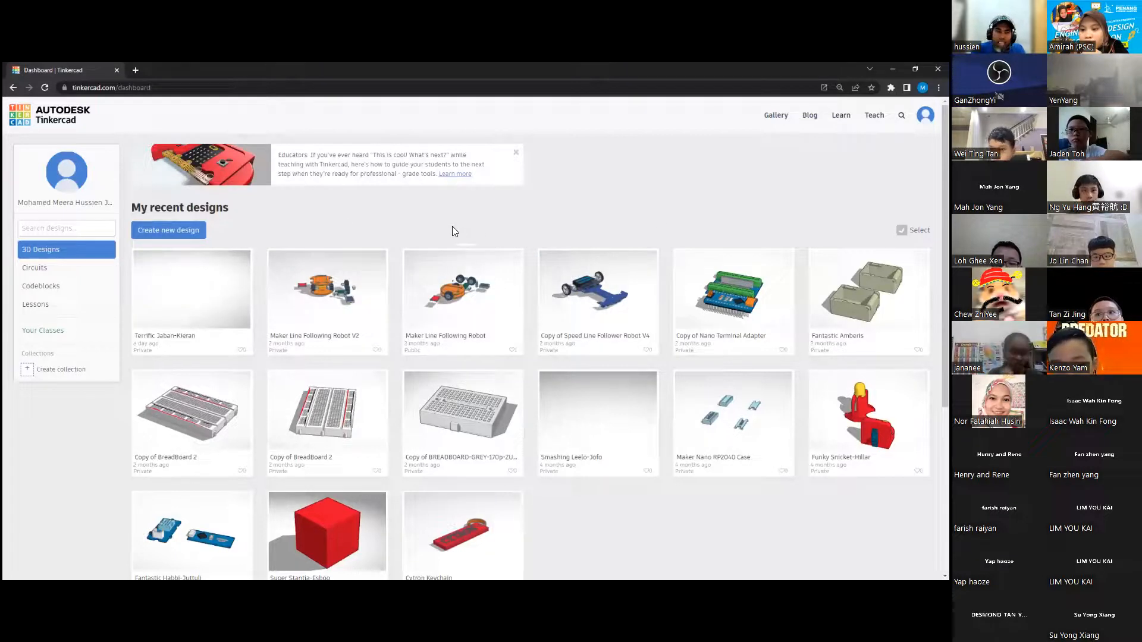
pyautogui.scroll(-1, 291, 236)
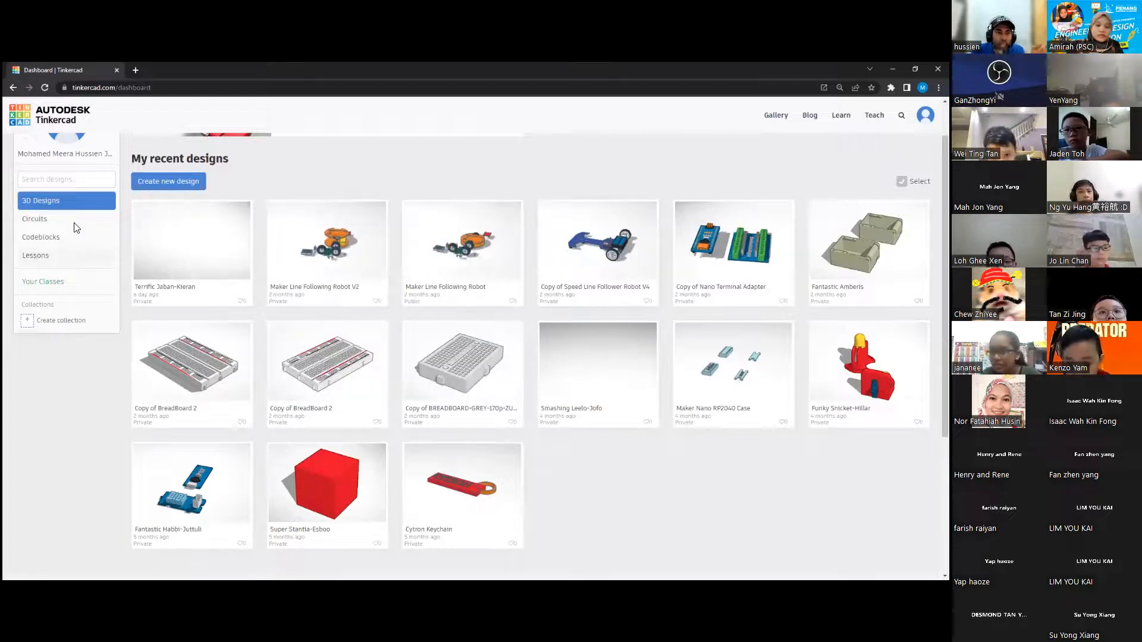
pyautogui.scroll(1, 80, 243)
pyautogui.click(73, 254)
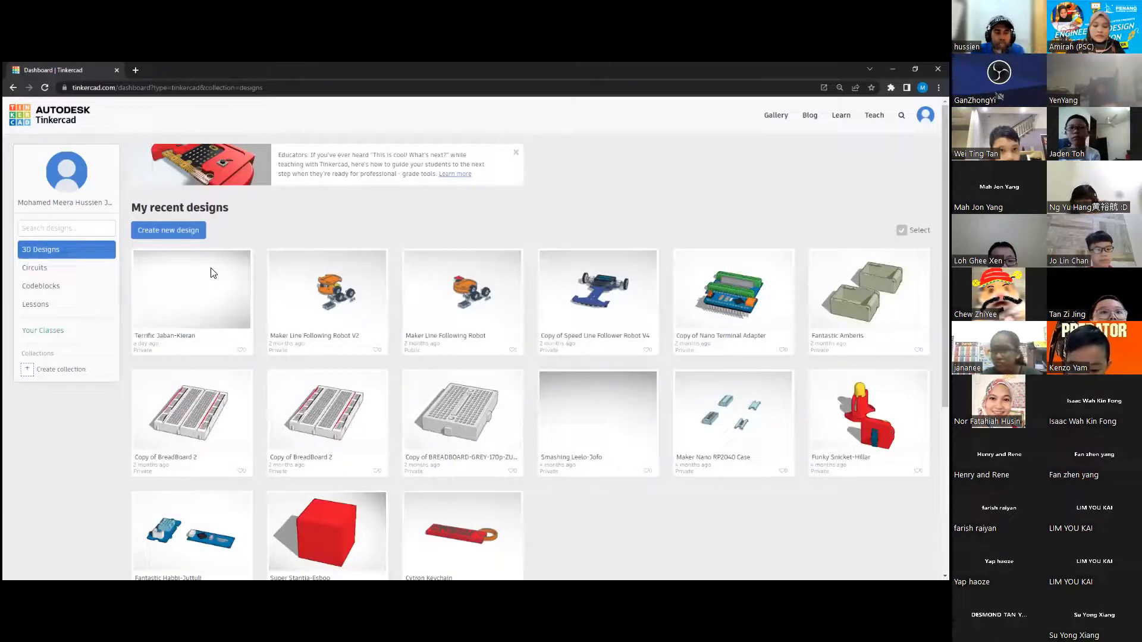
# Step: View the dashboard's Circuits, Codeblocks, Lessons and Your Classes sections, and return to 3D Designs
pyautogui.click(61, 273)
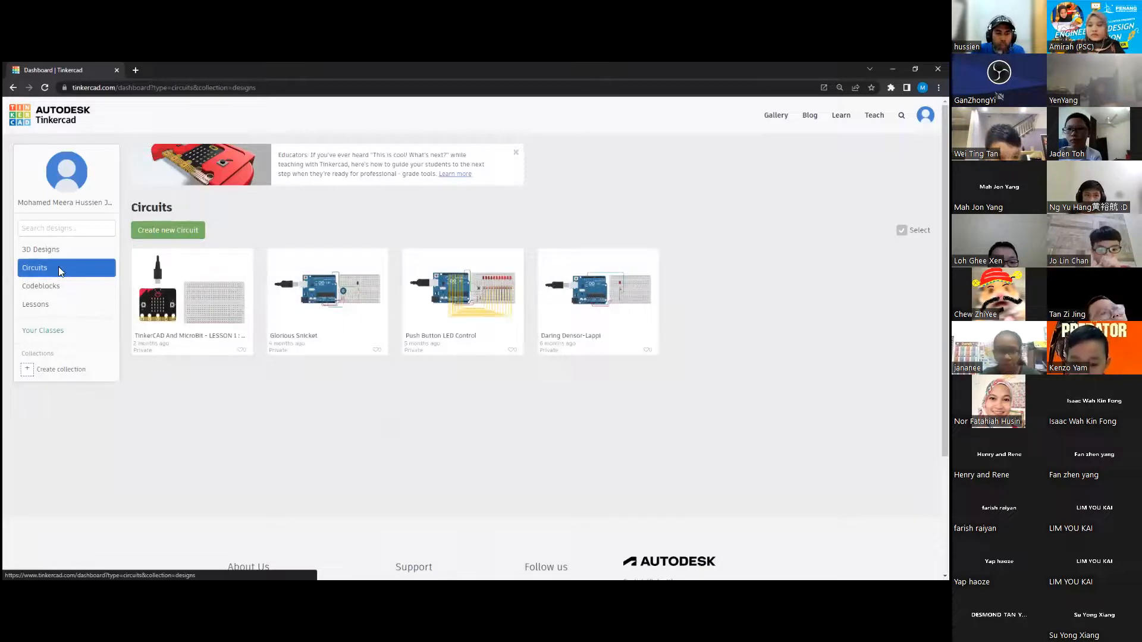
pyautogui.hotkey('alt', 'Tab')
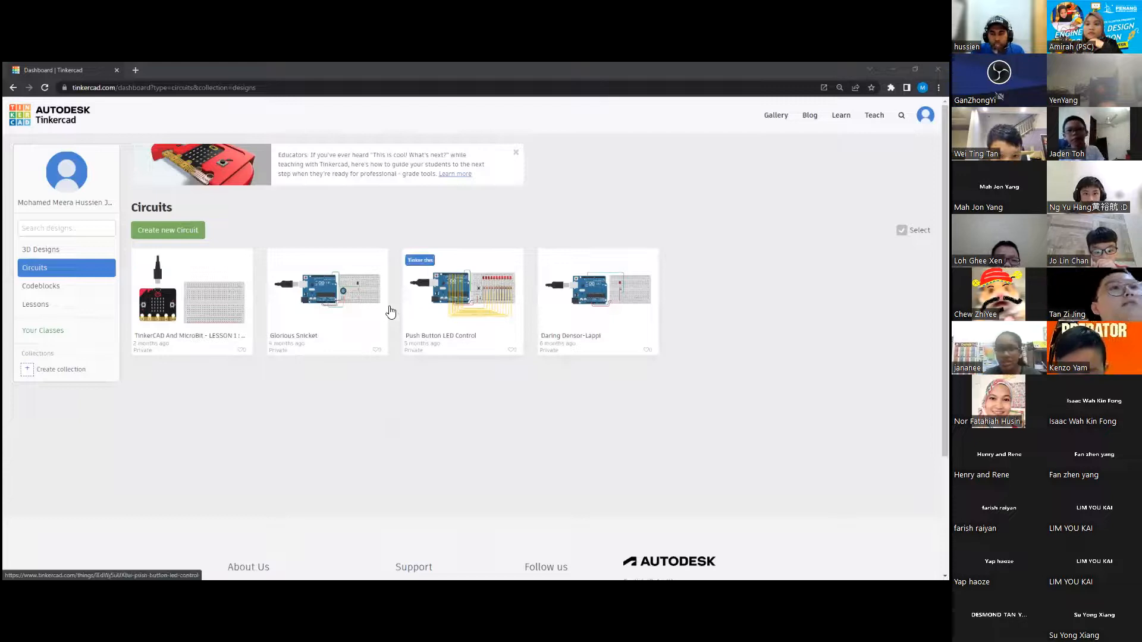
pyautogui.click(62, 292)
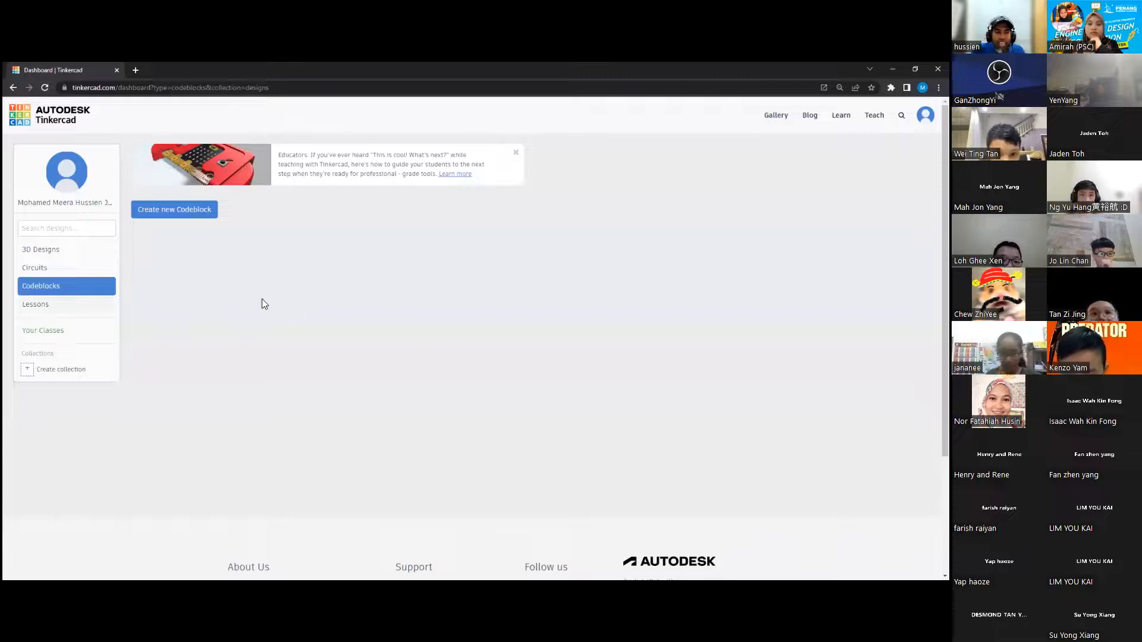
pyautogui.click(63, 306)
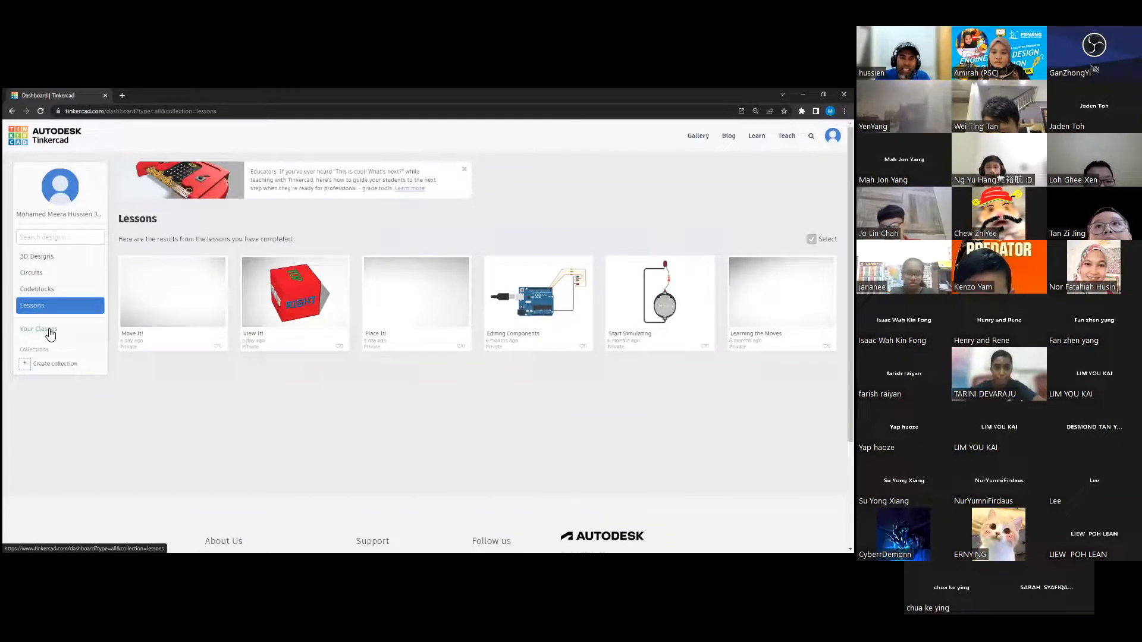
pyautogui.click(42, 329)
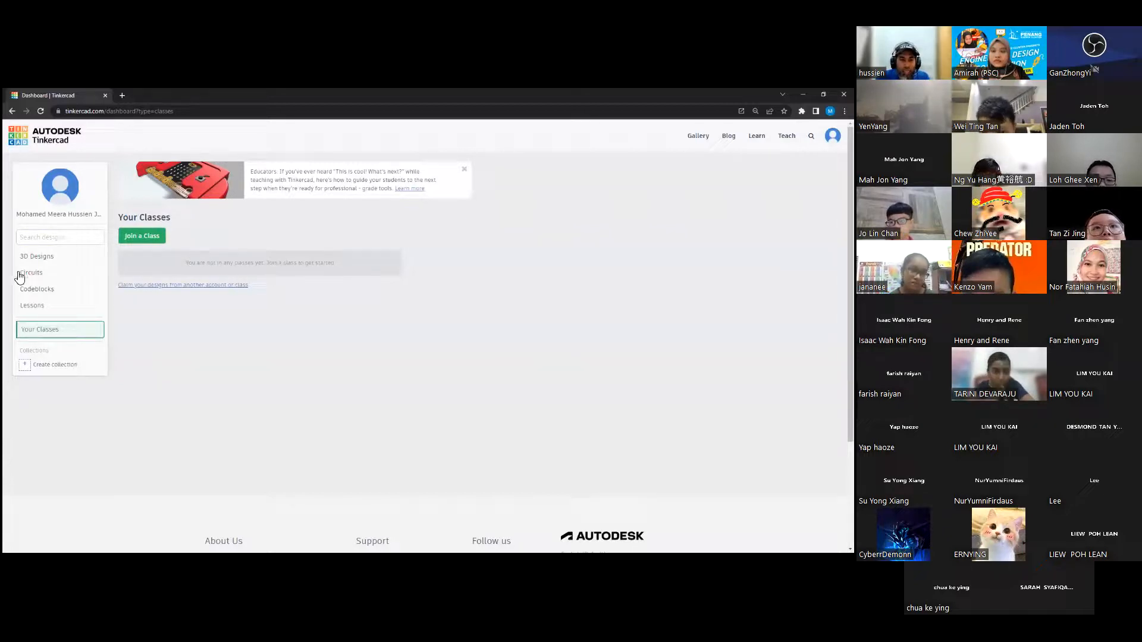
pyautogui.click(38, 256)
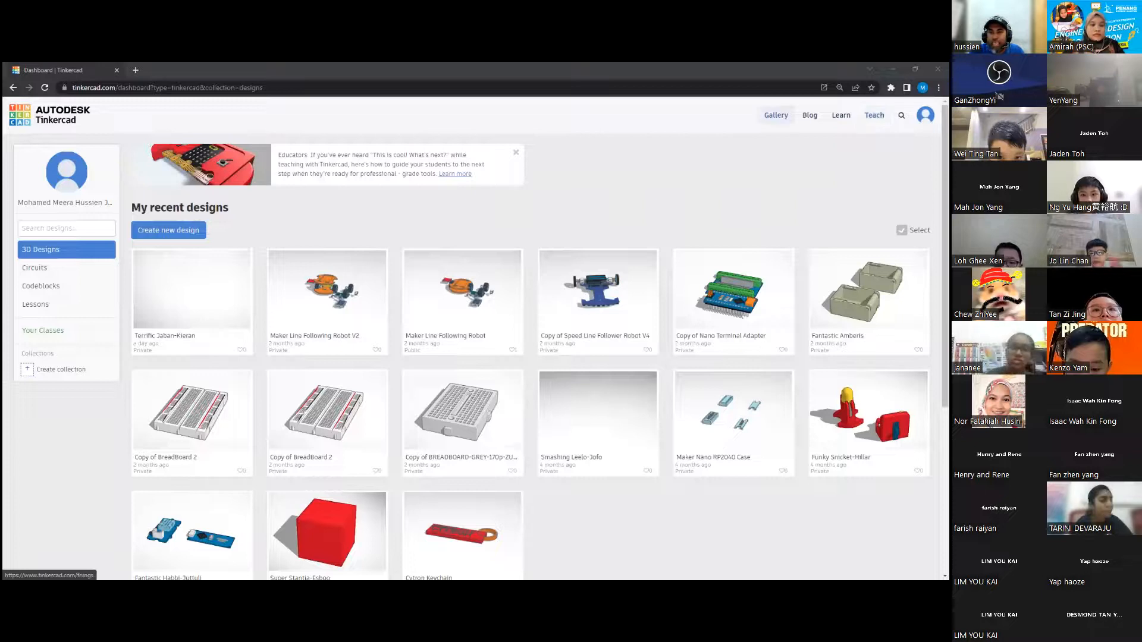
# Step: Open the gallery and browse the newest staff favorite designs
pyautogui.click(775, 115)
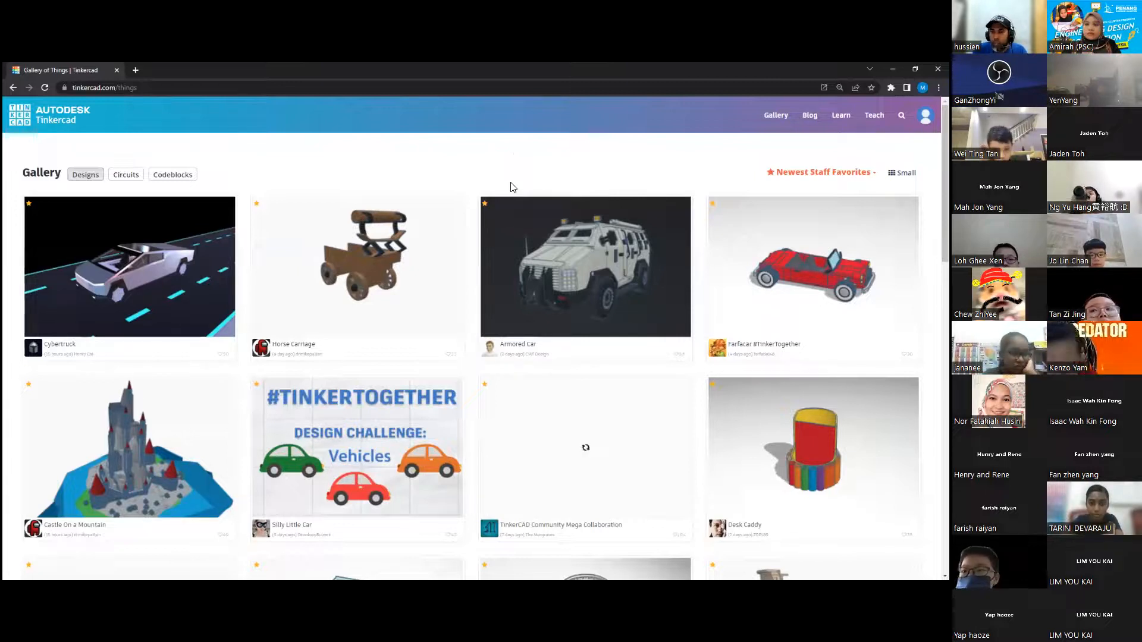
pyautogui.scroll(-3, 467, 224)
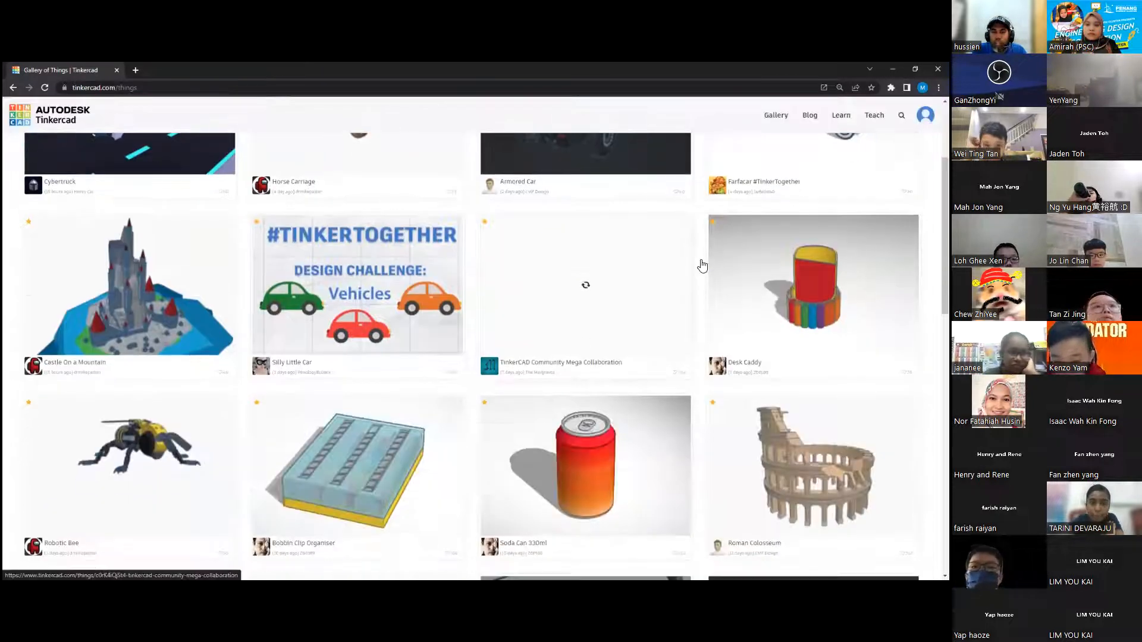
pyautogui.scroll(-4, 591, 328)
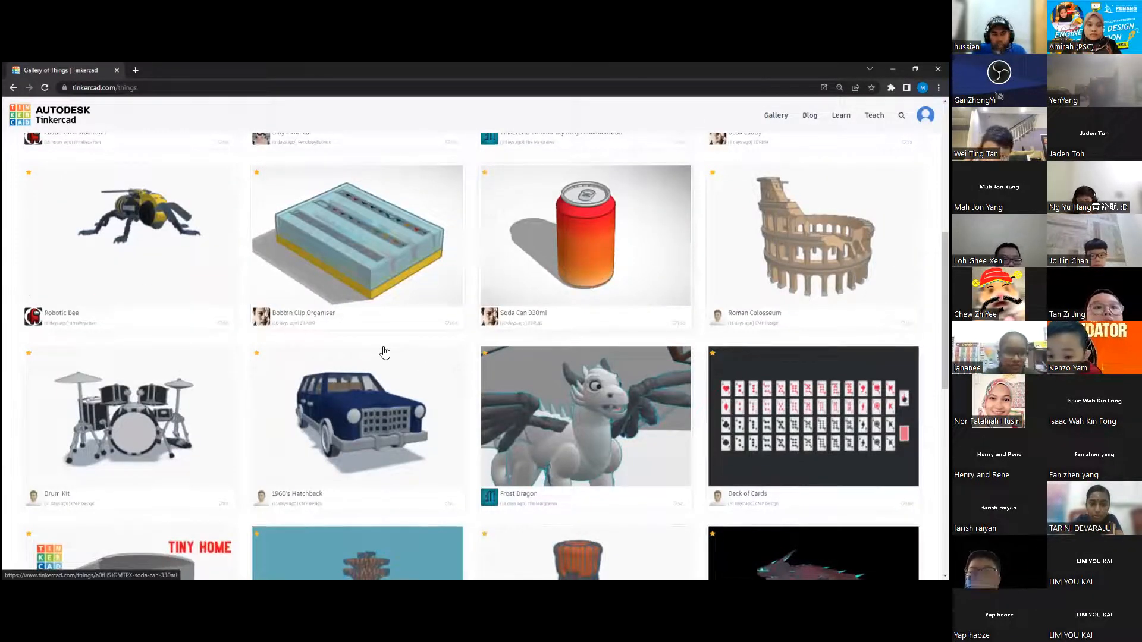
pyautogui.scroll(-3, 454, 337)
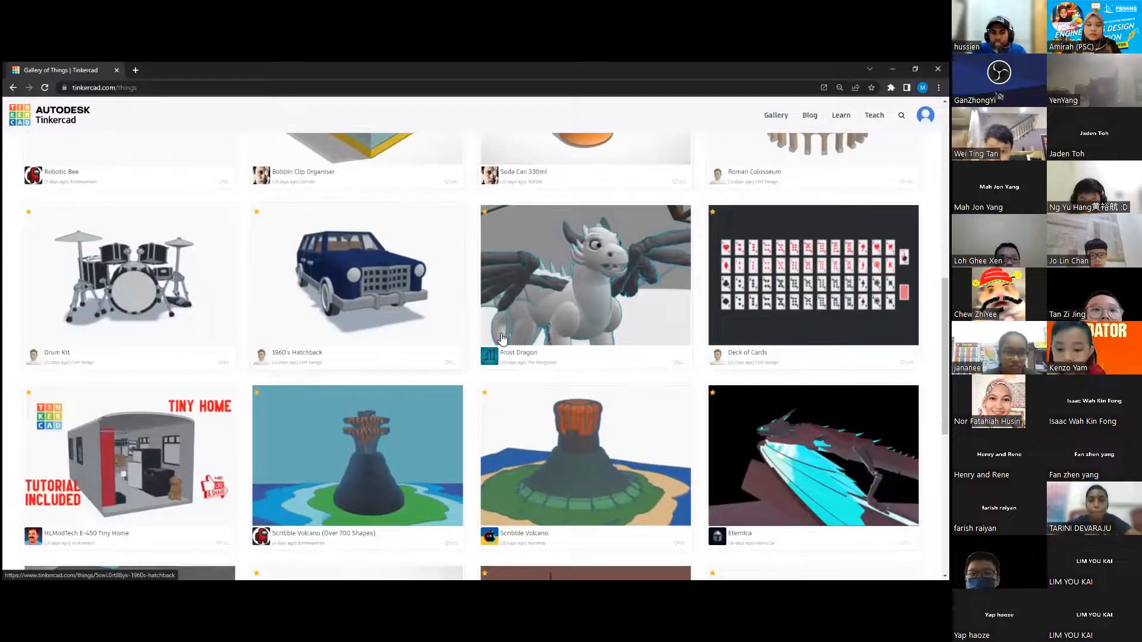
pyautogui.scroll(-3, 537, 392)
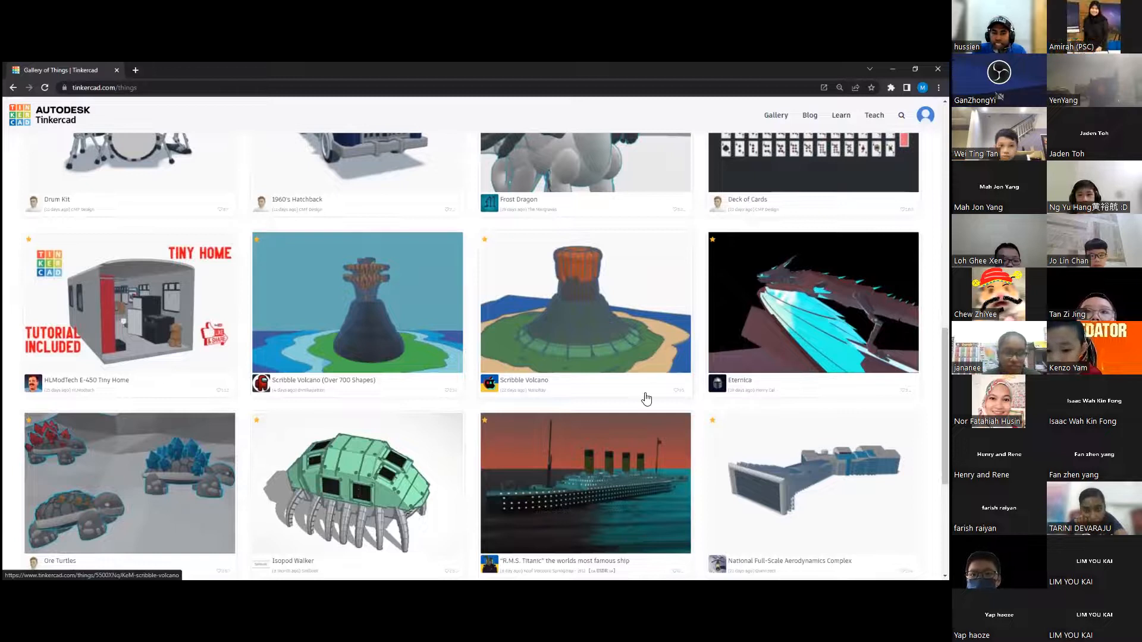
pyautogui.scroll(-4, 645, 398)
pyautogui.scroll(3, 645, 398)
pyautogui.scroll(9, 645, 398)
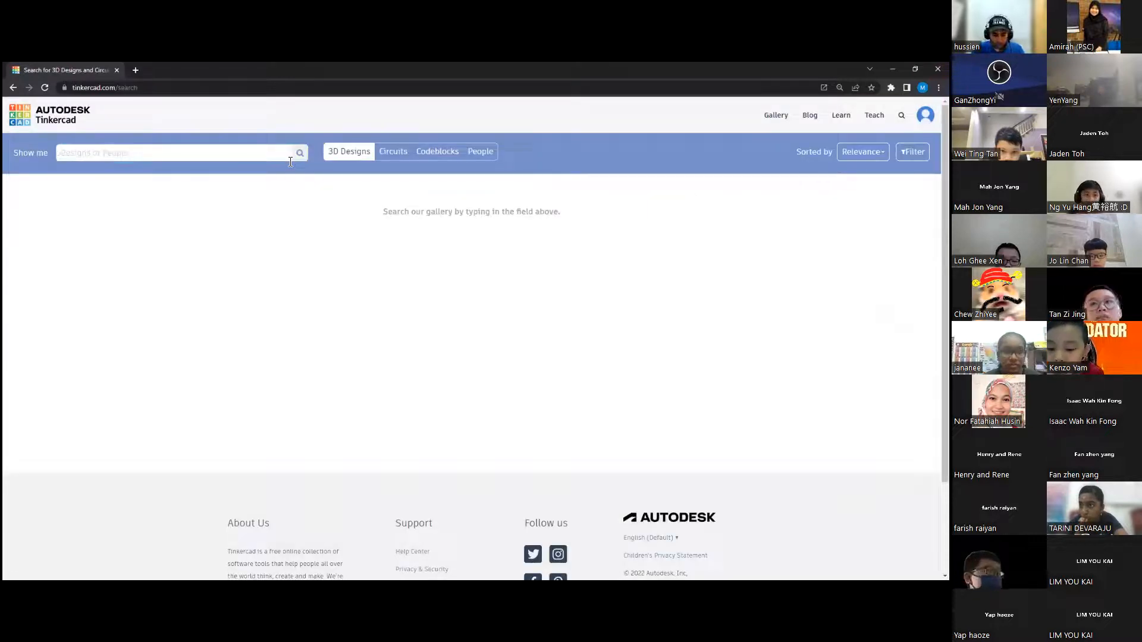
# Step: Search the community's 3D designs for "arduino" and view the details of the Case_Arduino design
pyautogui.write('a')
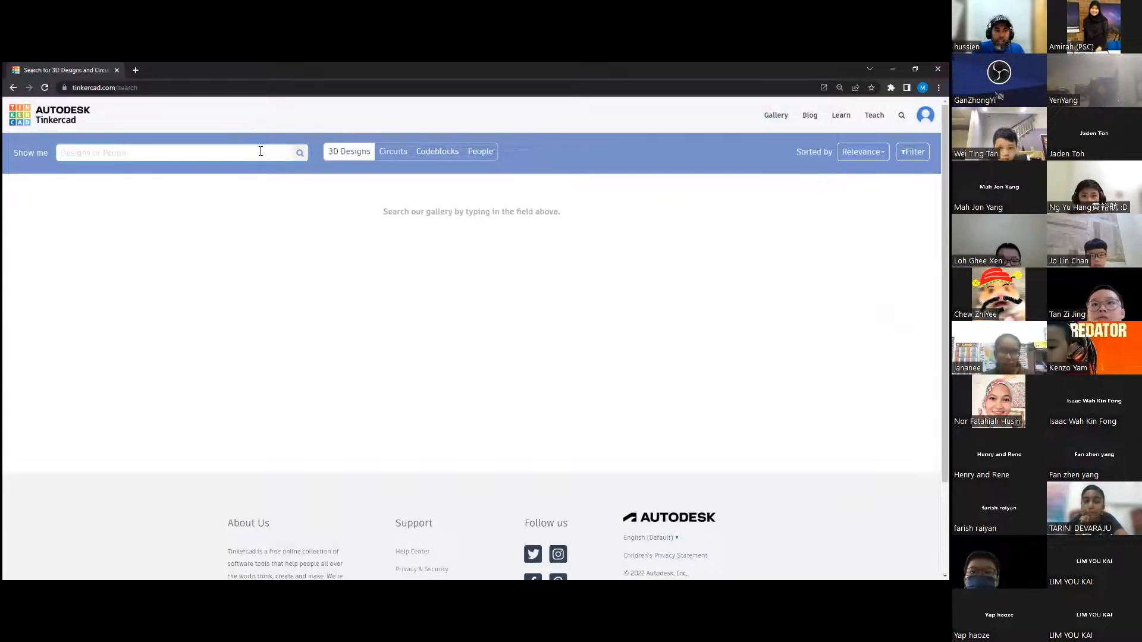
pyautogui.write('rduino')
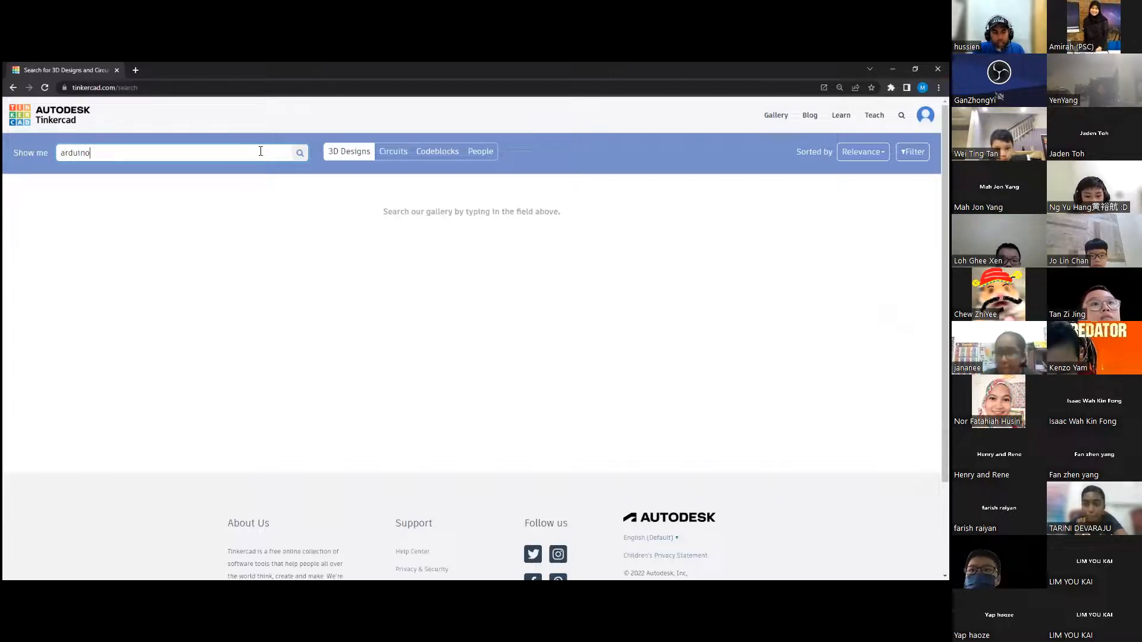
pyautogui.press('Return')
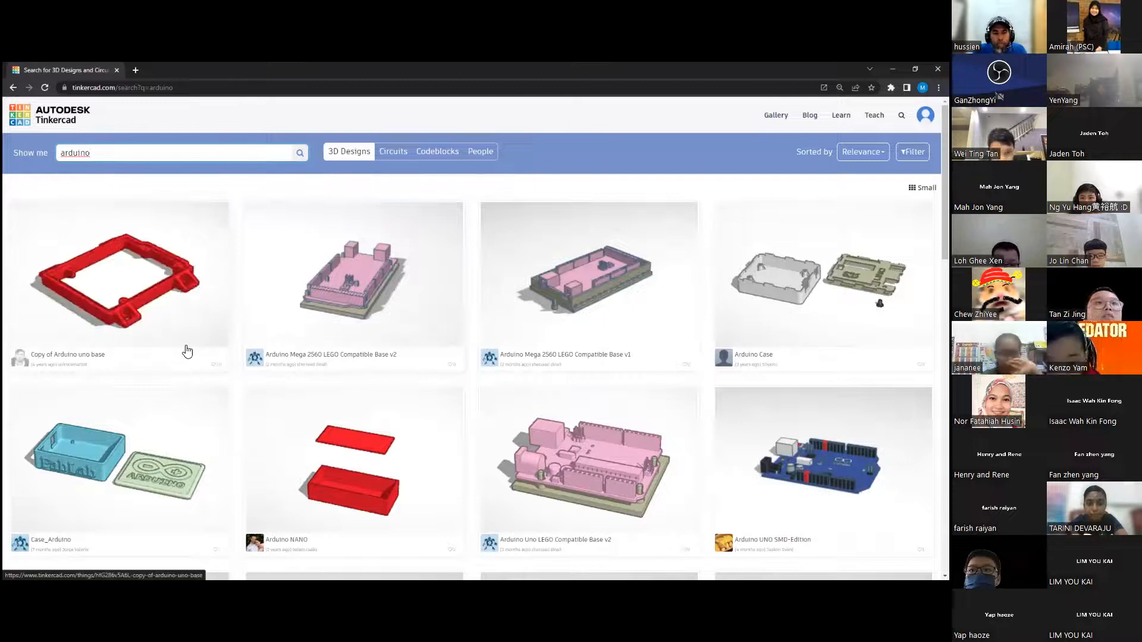
pyautogui.click(105, 432)
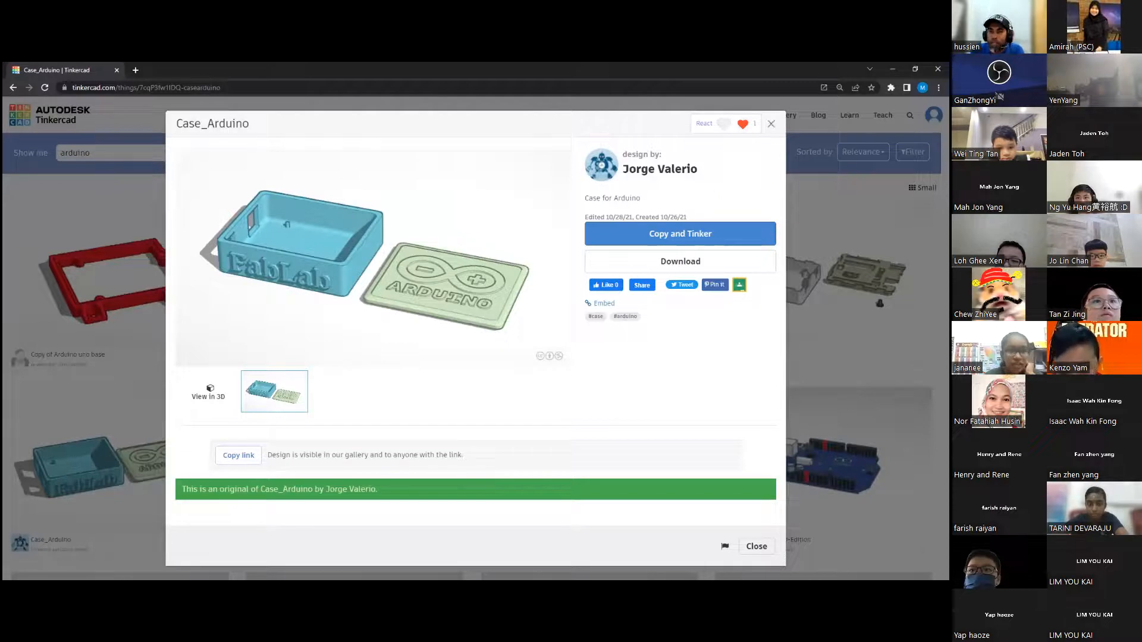
pyautogui.click(771, 124)
# Step: Look over the site's Blog, Learn and Teach pages, including the 3D starters and the classroom resources
pyautogui.click(810, 115)
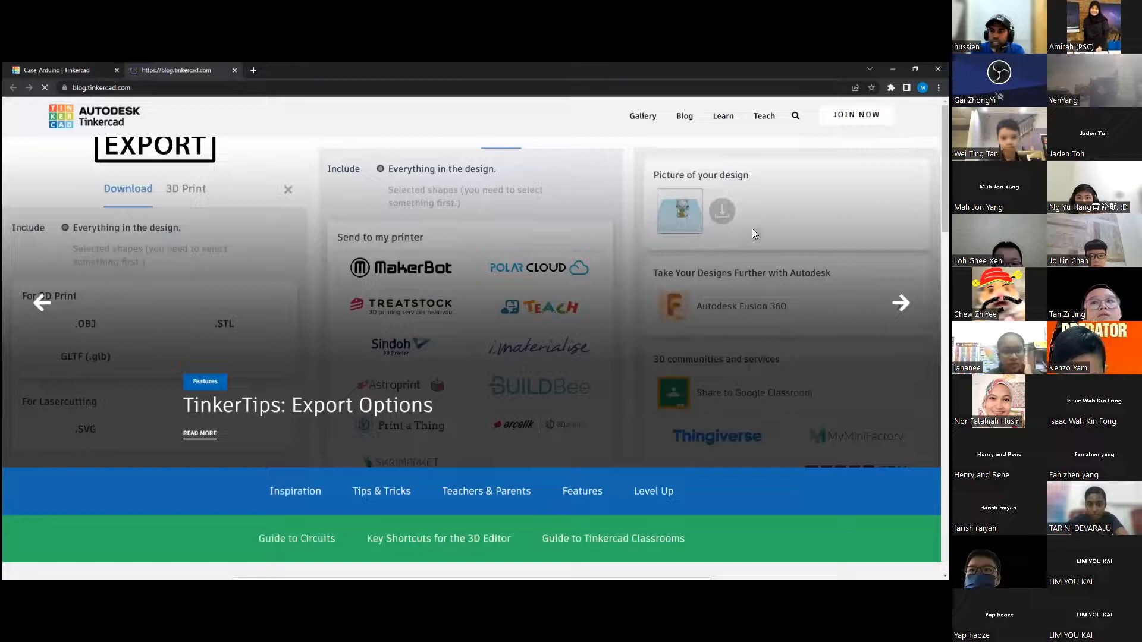
pyautogui.click(235, 69)
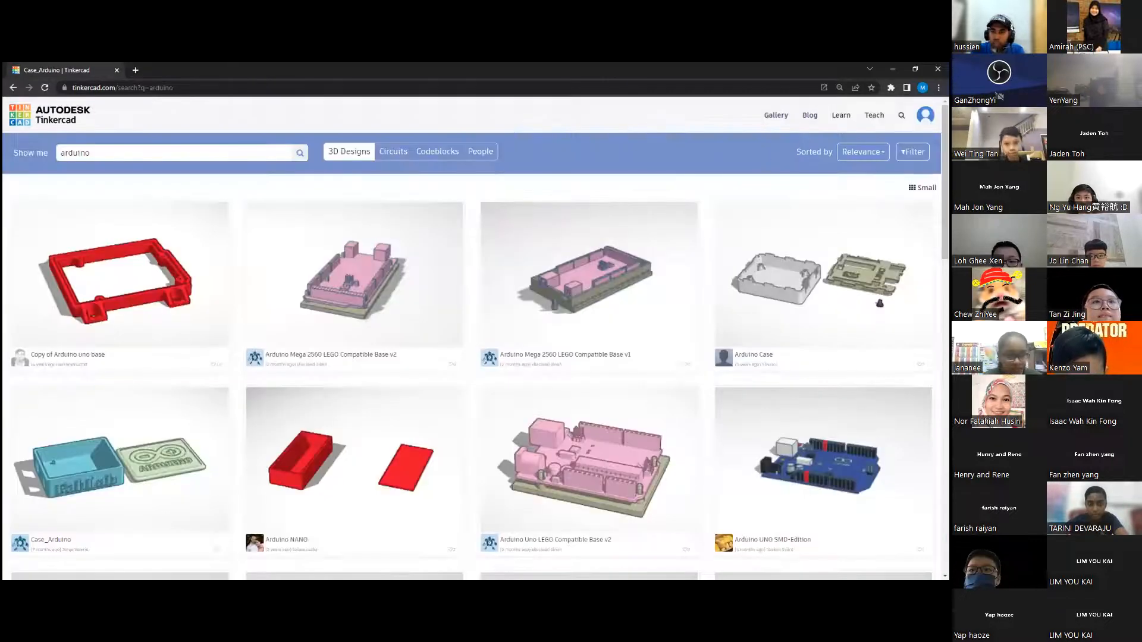
pyautogui.click(841, 115)
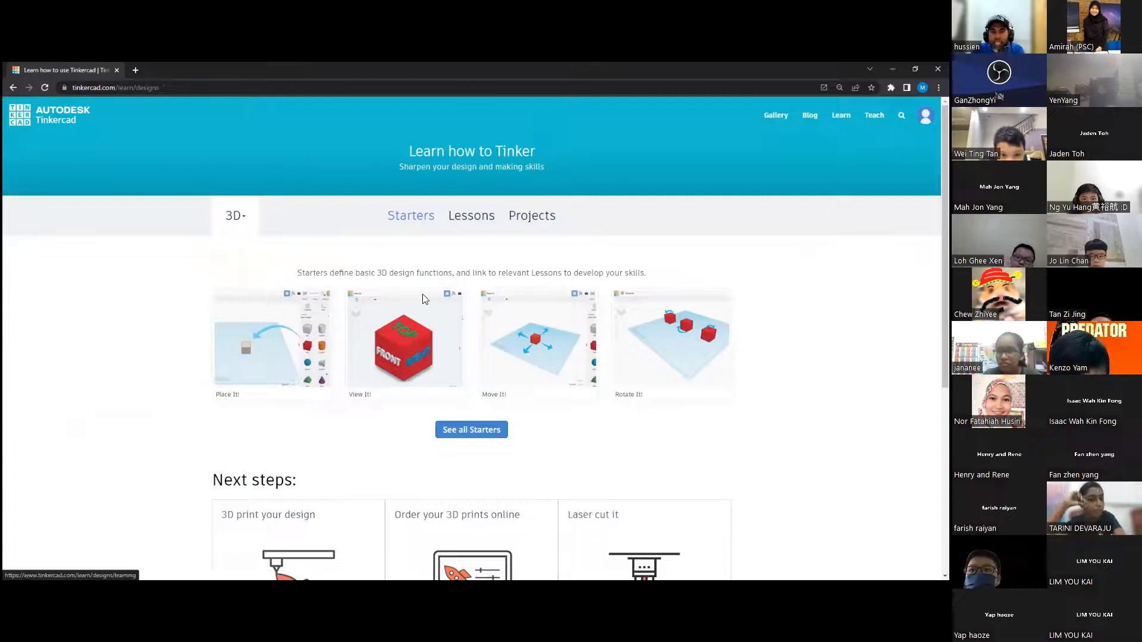
pyautogui.scroll(-2, 468, 322)
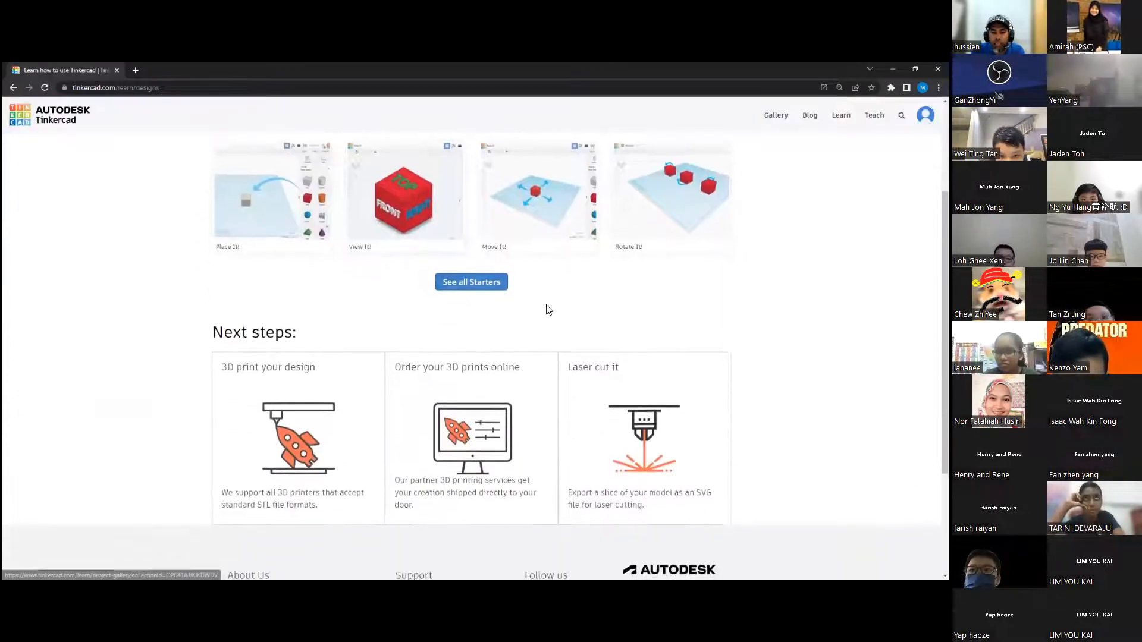
pyautogui.click(465, 289)
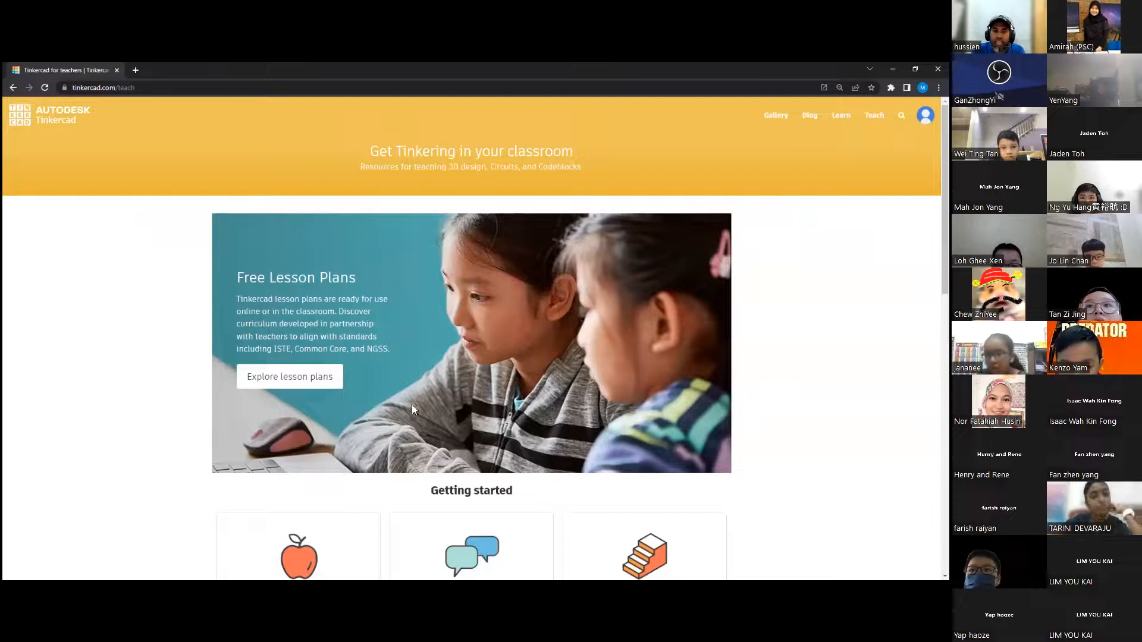
pyautogui.scroll(-2, 412, 372)
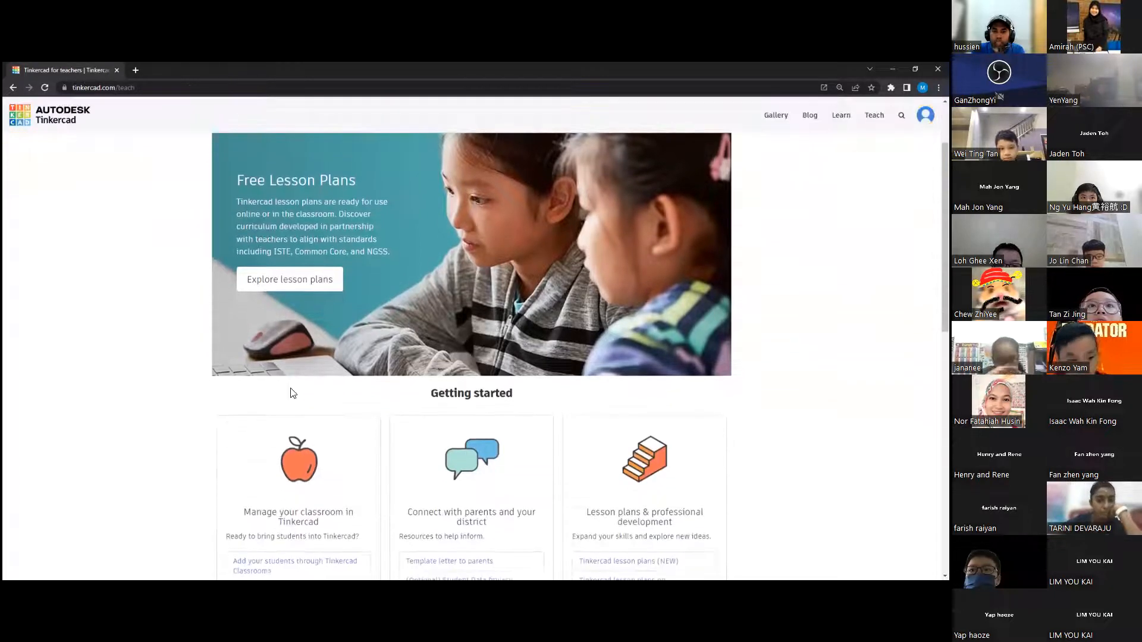
pyautogui.scroll(2, 271, 328)
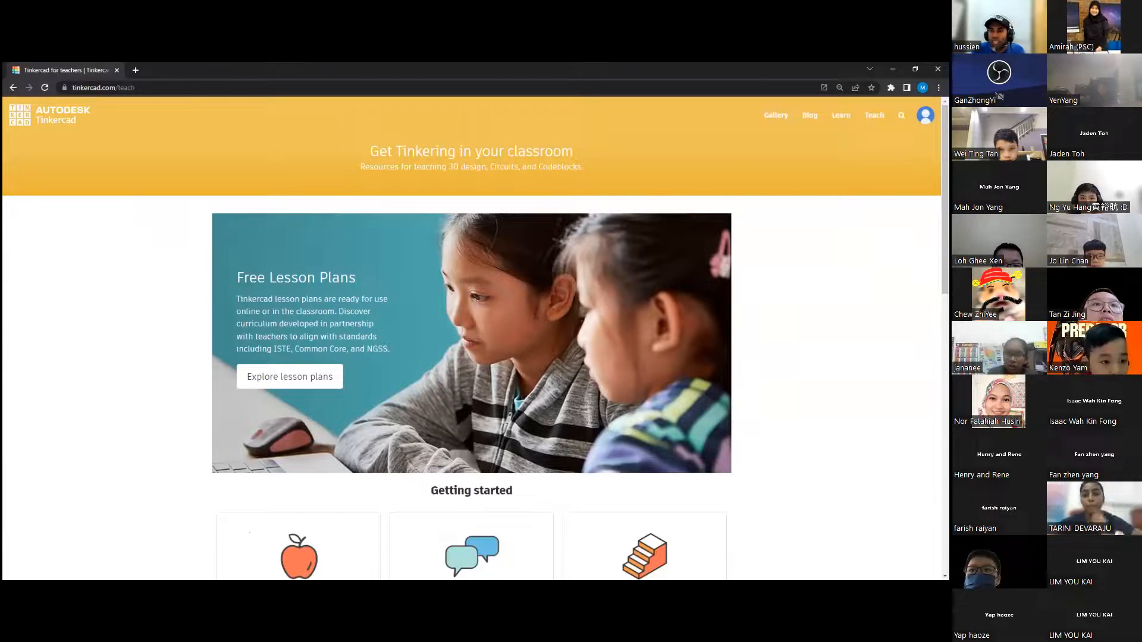
# Step: Return to the dashboard and create a new 3D design
pyautogui.click(775, 115)
pyautogui.click(22, 118)
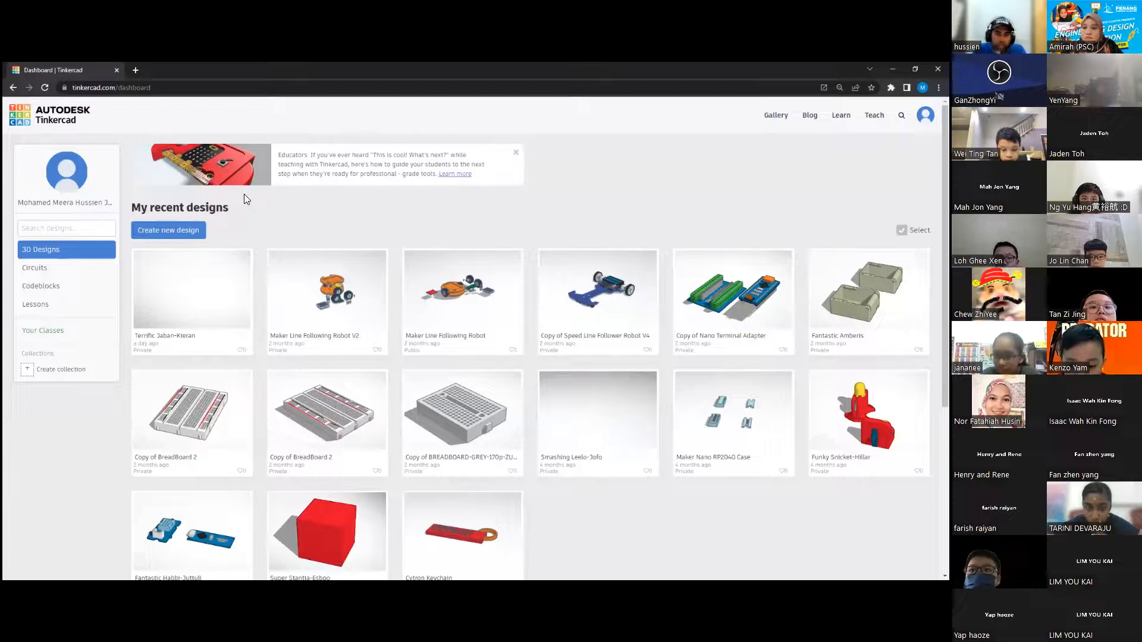
pyautogui.click(180, 234)
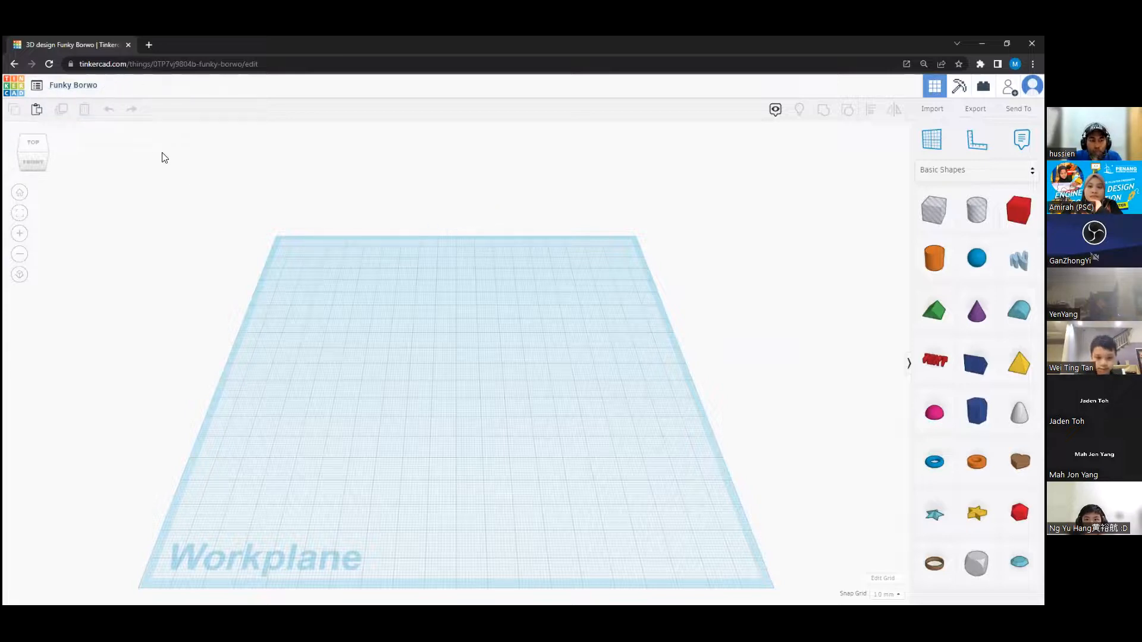
# Step: Rename the design to "Lesson 1"
pyautogui.click(74, 86)
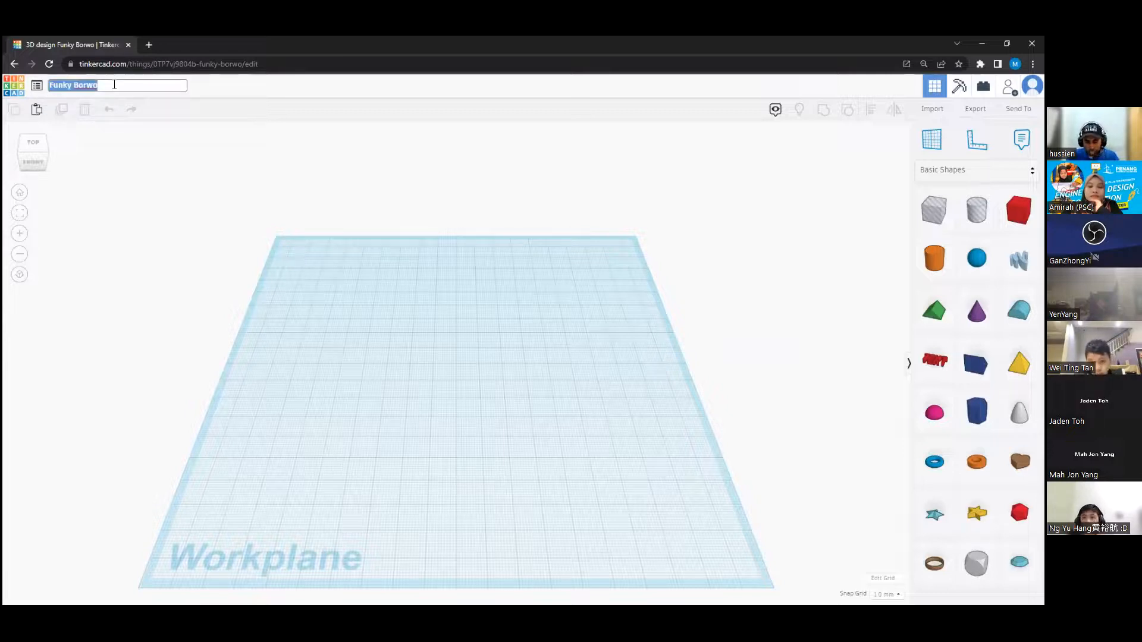
pyautogui.write('Lesson 1')
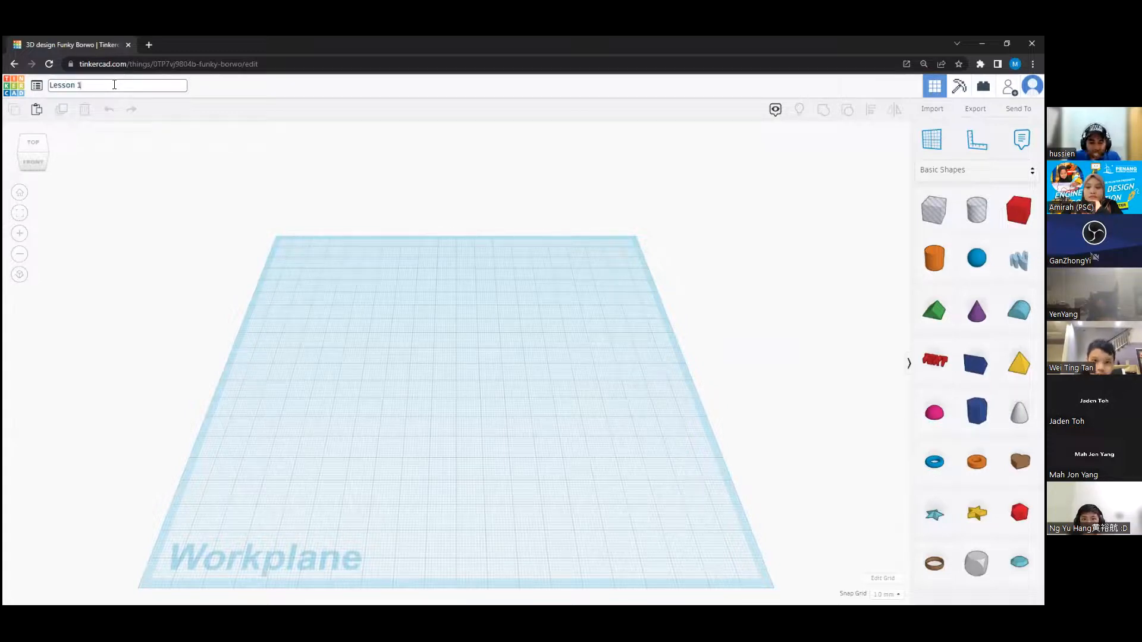
pyautogui.press('Return')
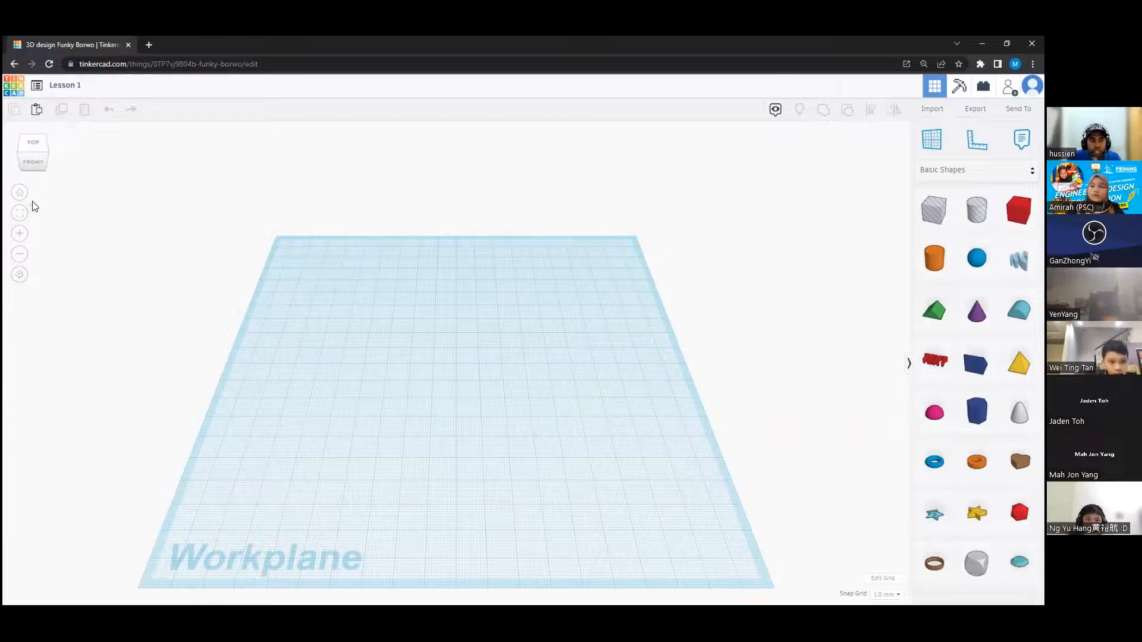
# Step: Examine the empty workplane from the front, back and top orientations, and return to the home view
pyautogui.moveTo(27, 153)
pyautogui.mouseDown()
pyautogui.moveTo(45, 155)
pyautogui.moveTo(21, 145)
pyautogui.moveTo(45, 156)
pyautogui.moveTo(26, 153)
pyautogui.mouseUp()
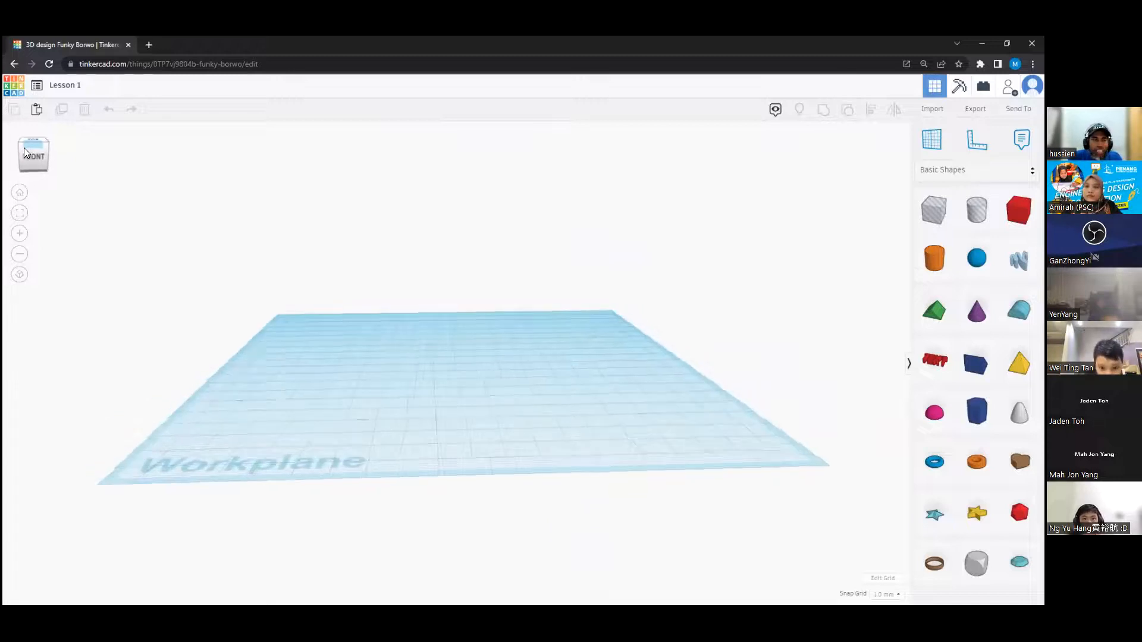
pyautogui.click(34, 156)
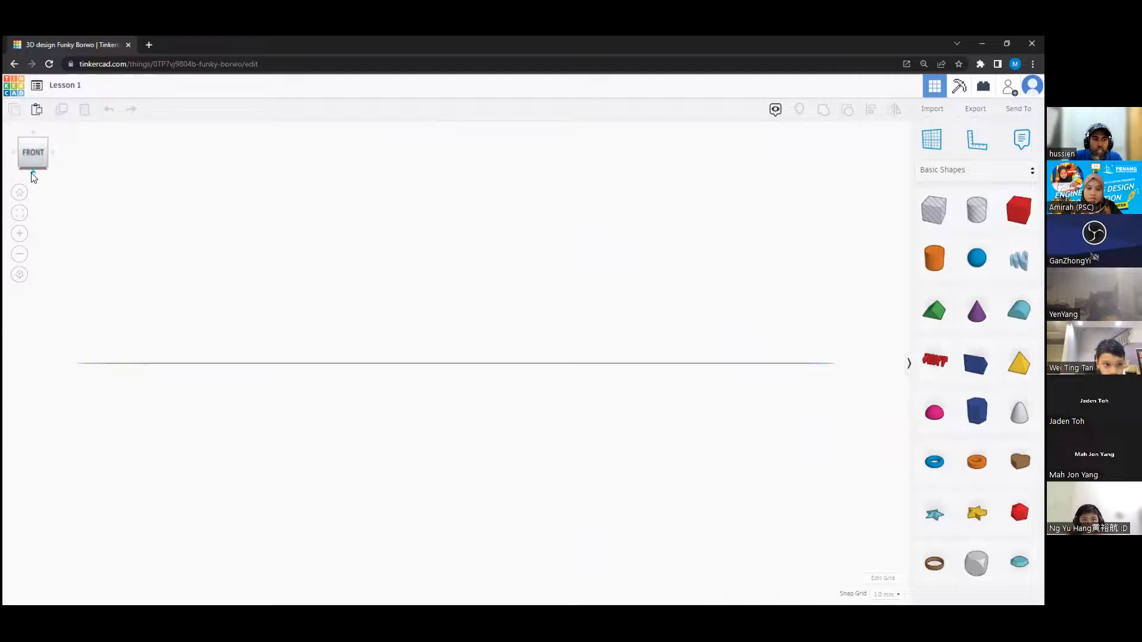
pyautogui.click(32, 173)
pyautogui.click(32, 172)
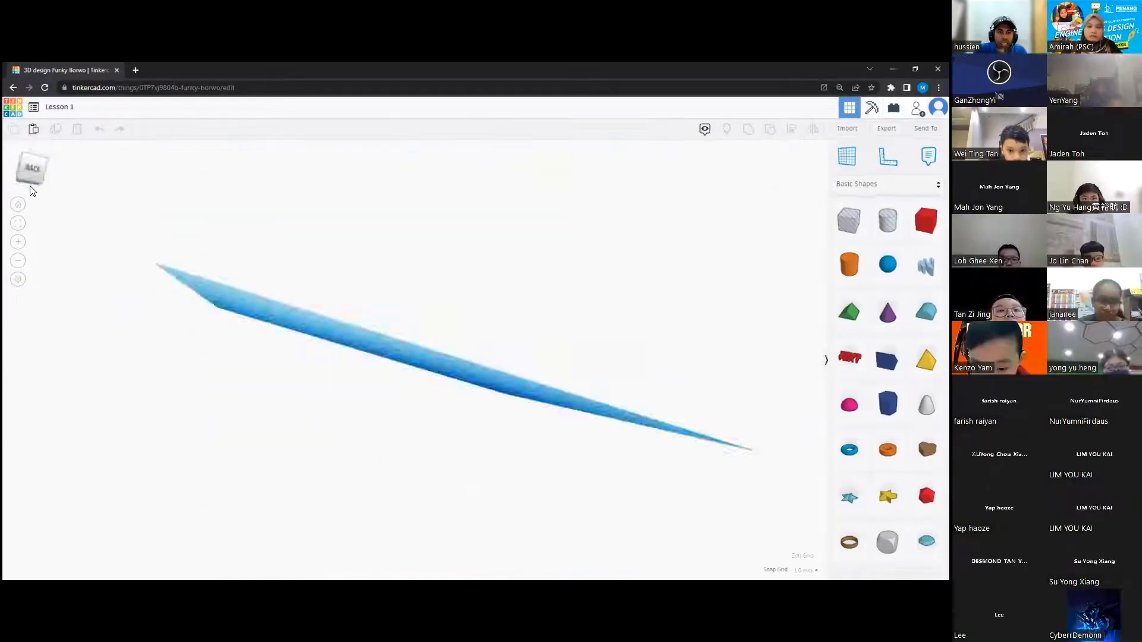
pyautogui.click(33, 172)
pyautogui.click(29, 181)
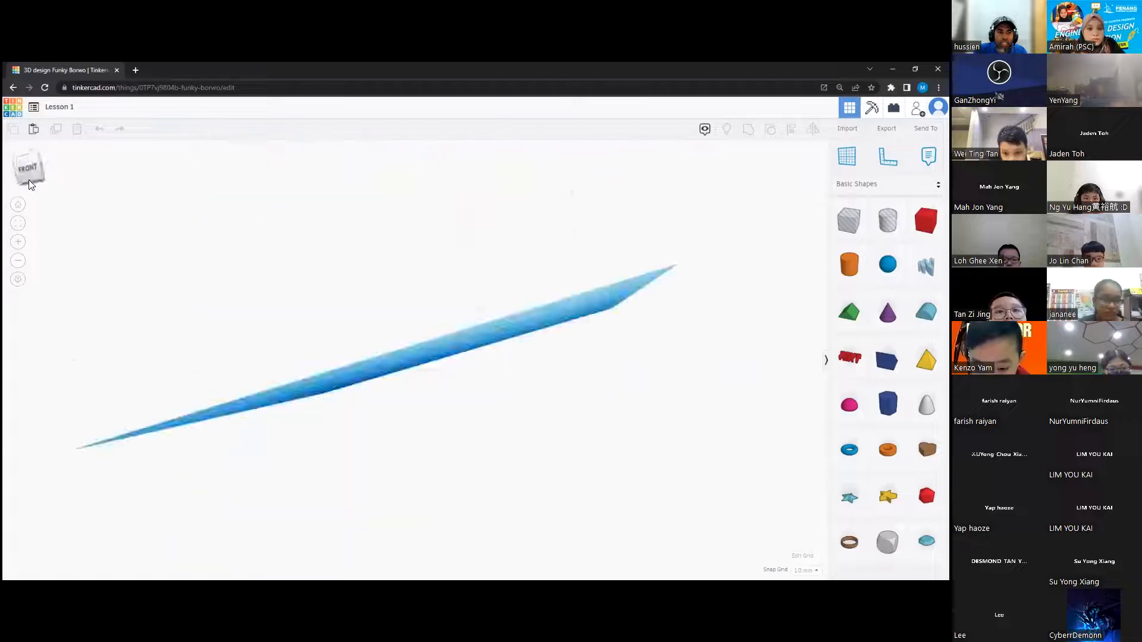
pyautogui.click(30, 152)
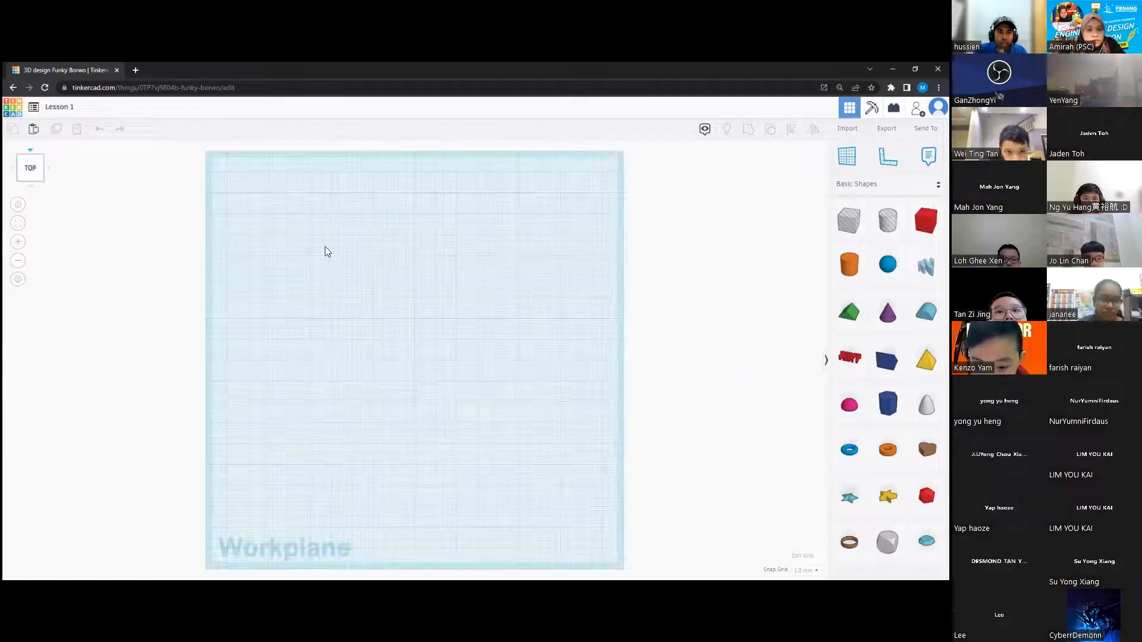
pyautogui.click(30, 170)
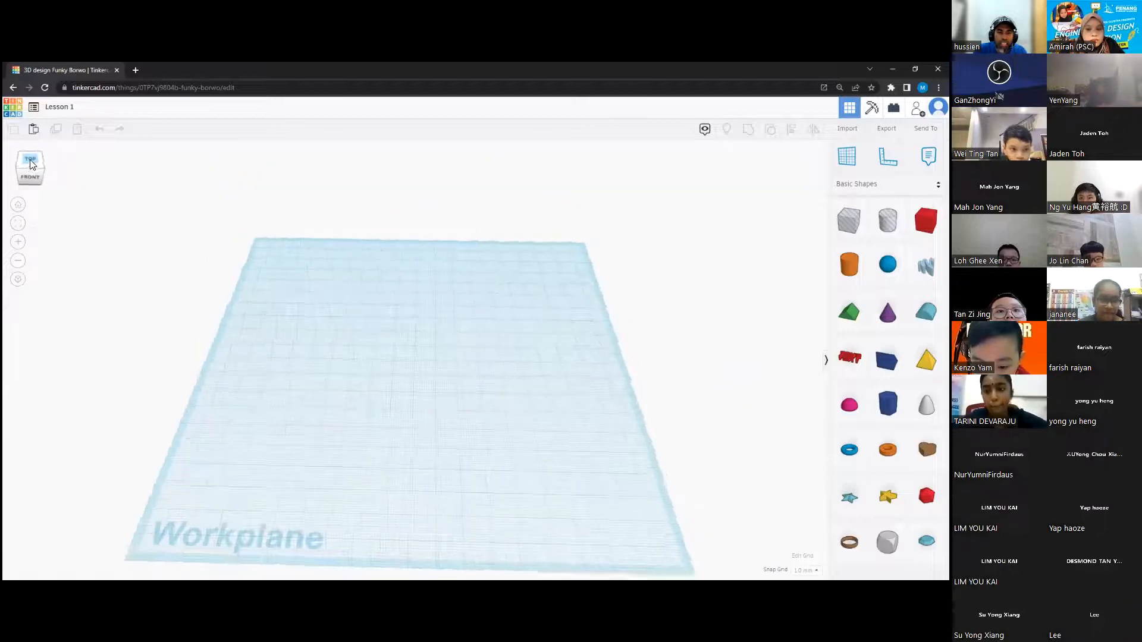
pyautogui.click(30, 165)
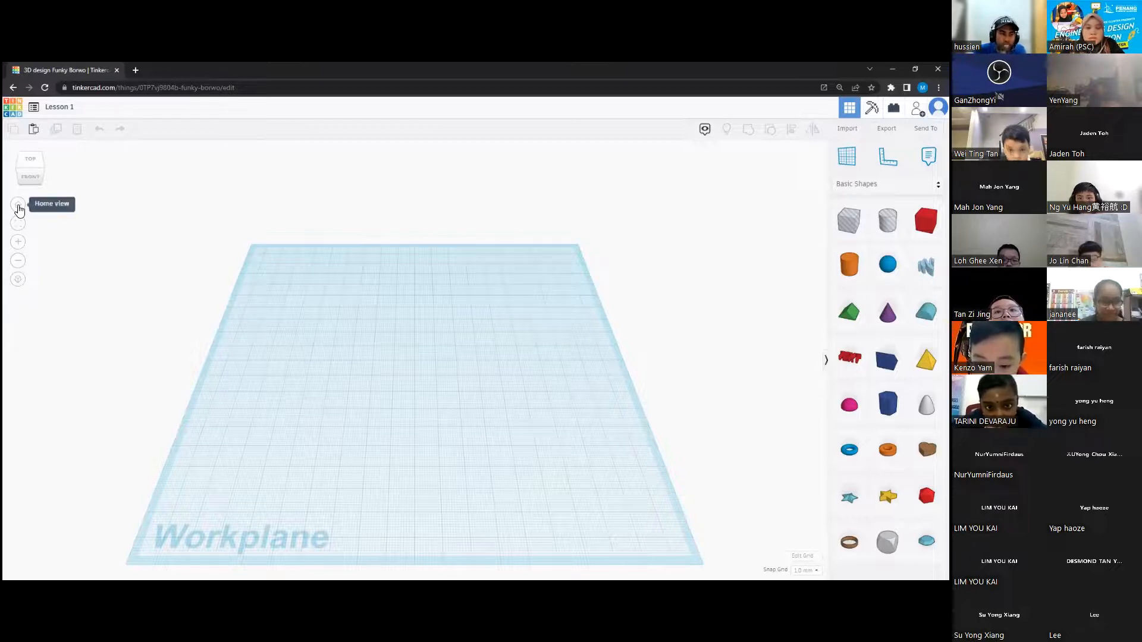
pyautogui.moveTo(31, 166); pyautogui.dragTo(44, 173)
pyautogui.click(21, 206)
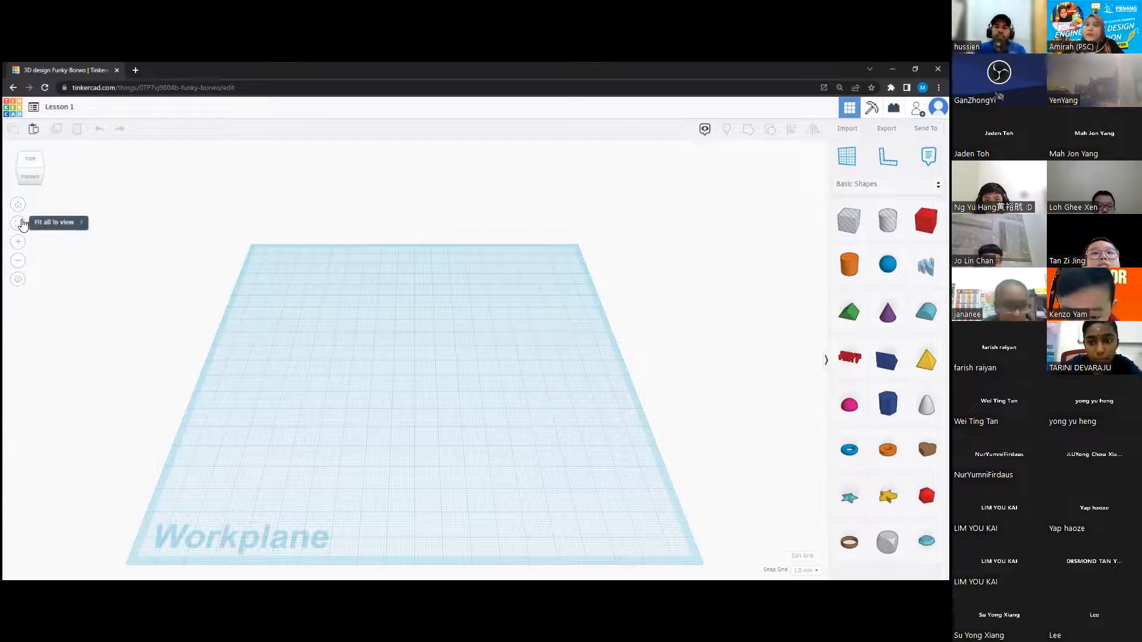
# Step: Inspect the workplane grid up close, restore the home view, and compare the orthographic projection with the perspective one
pyautogui.scroll(3, 342, 334)
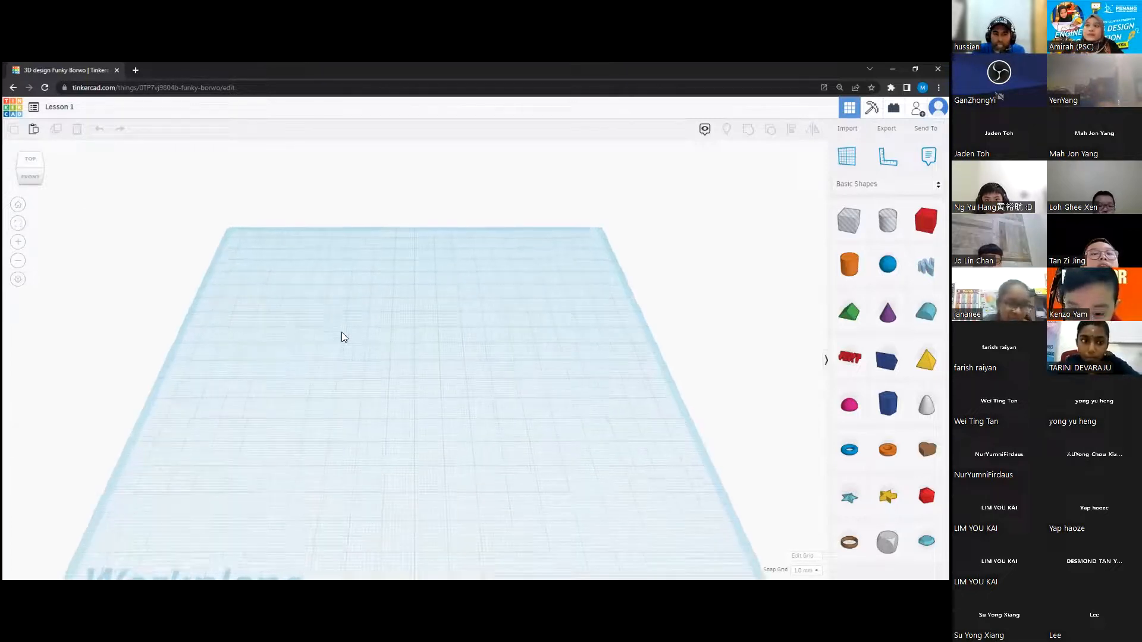
pyautogui.scroll(5, 341, 332)
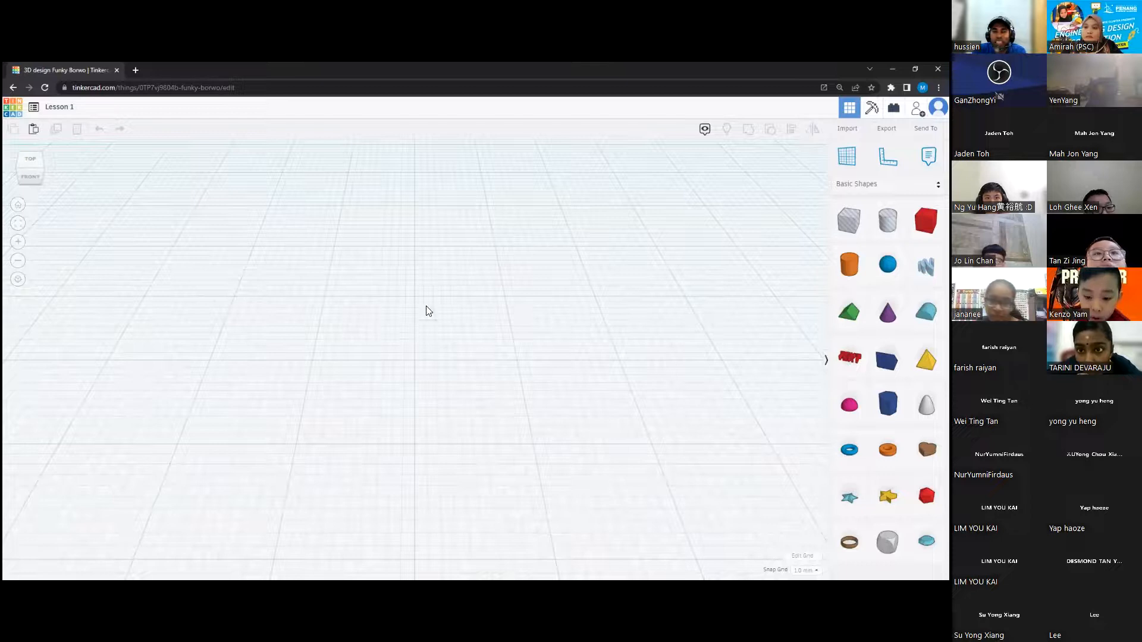
pyautogui.click(19, 206)
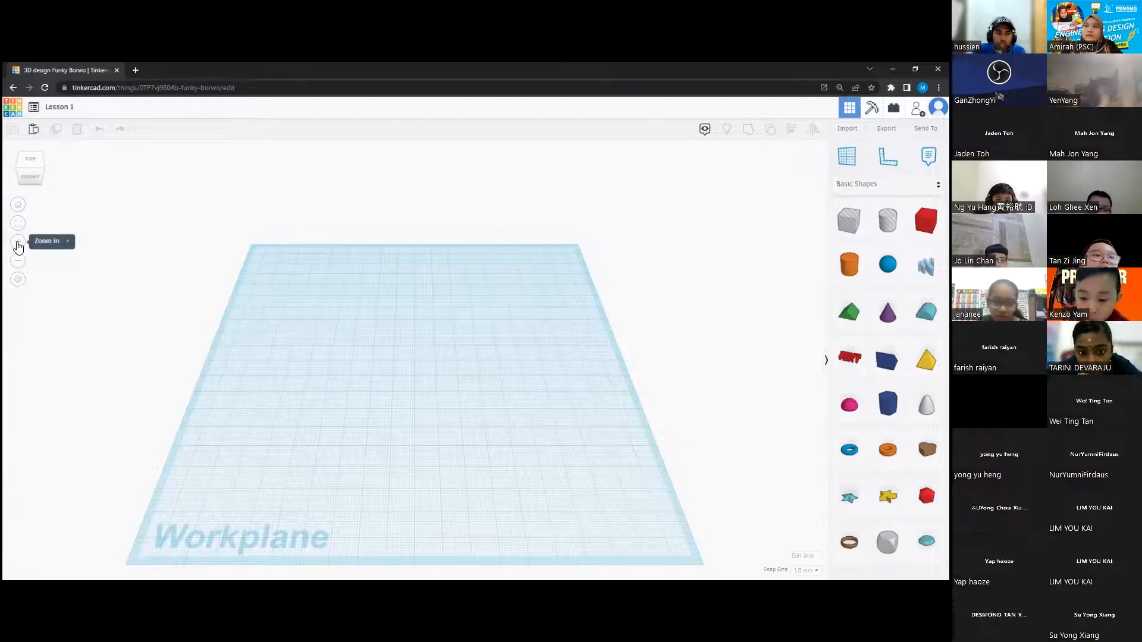
pyautogui.click(19, 280)
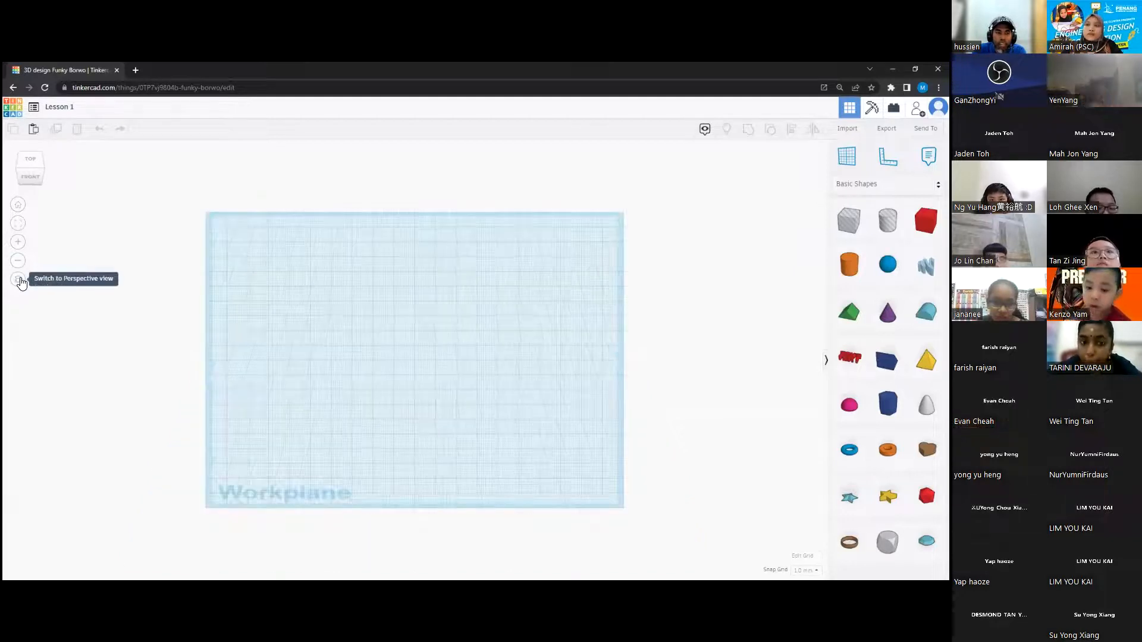
pyautogui.click(19, 280)
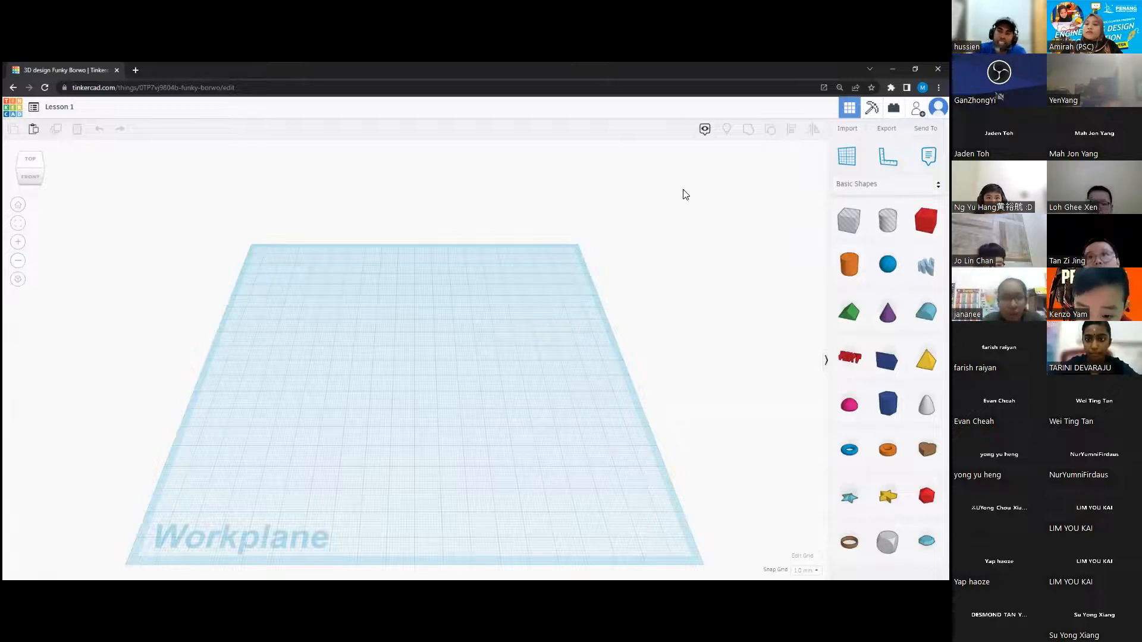
pyautogui.click(707, 134)
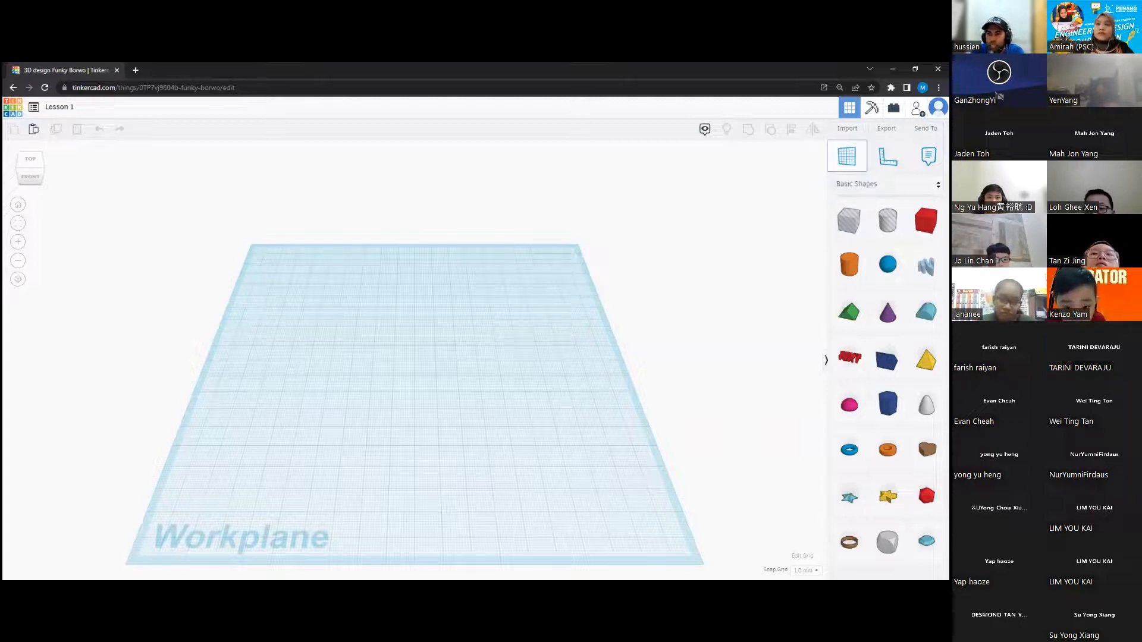
# Step: Place a ruler on the workplane and shift its origin toward the front-left corner of the grid
pyautogui.click(888, 156)
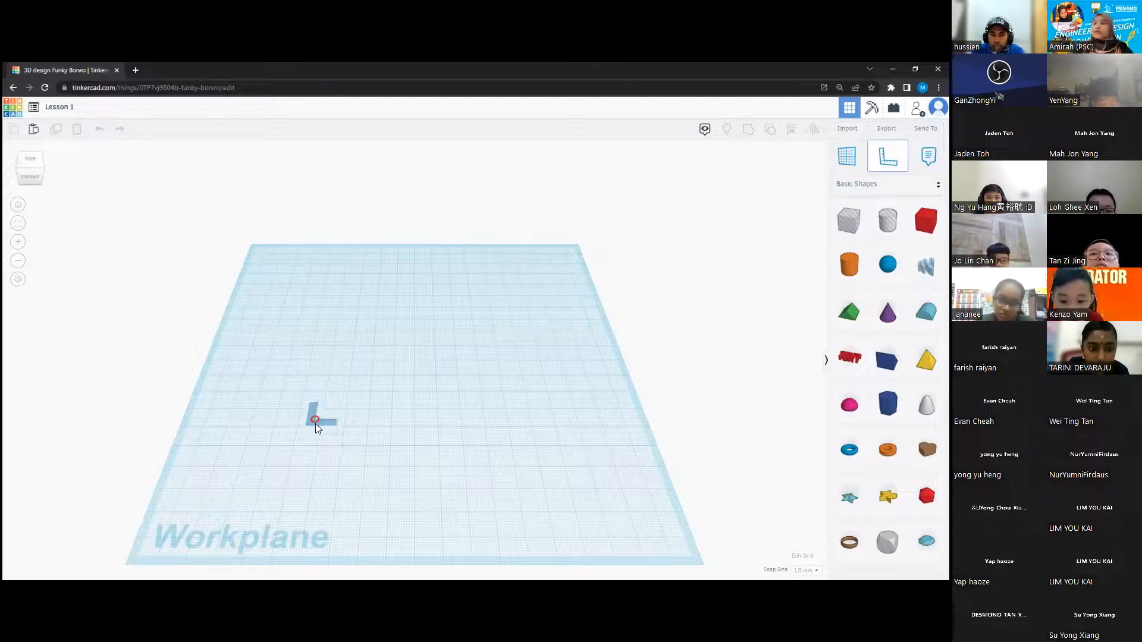
pyautogui.click(320, 427)
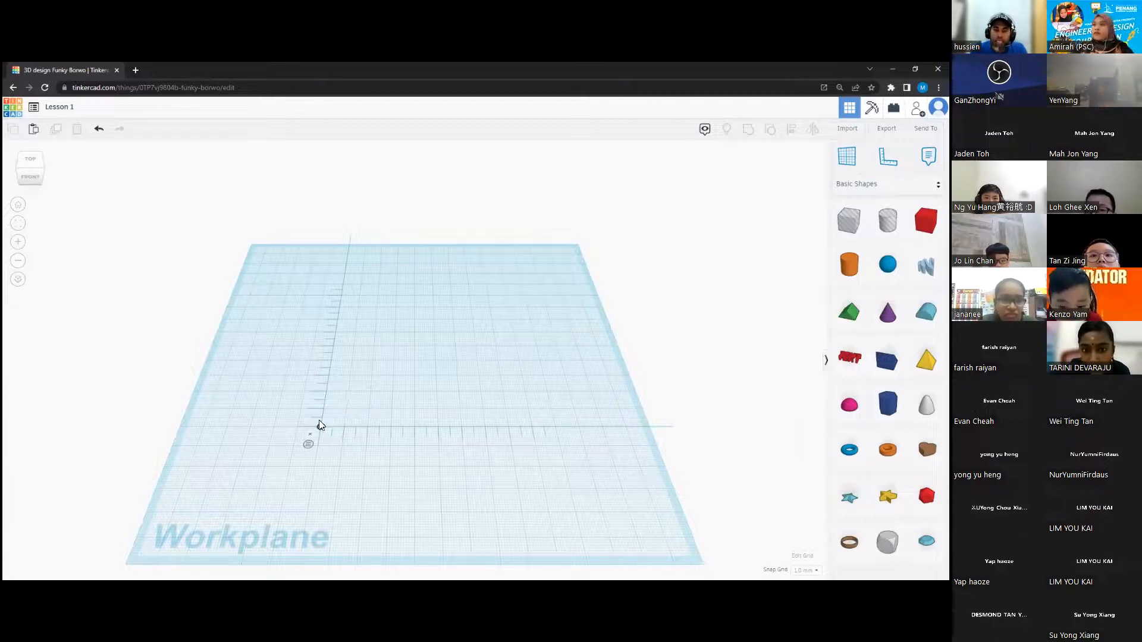
pyautogui.click(266, 447)
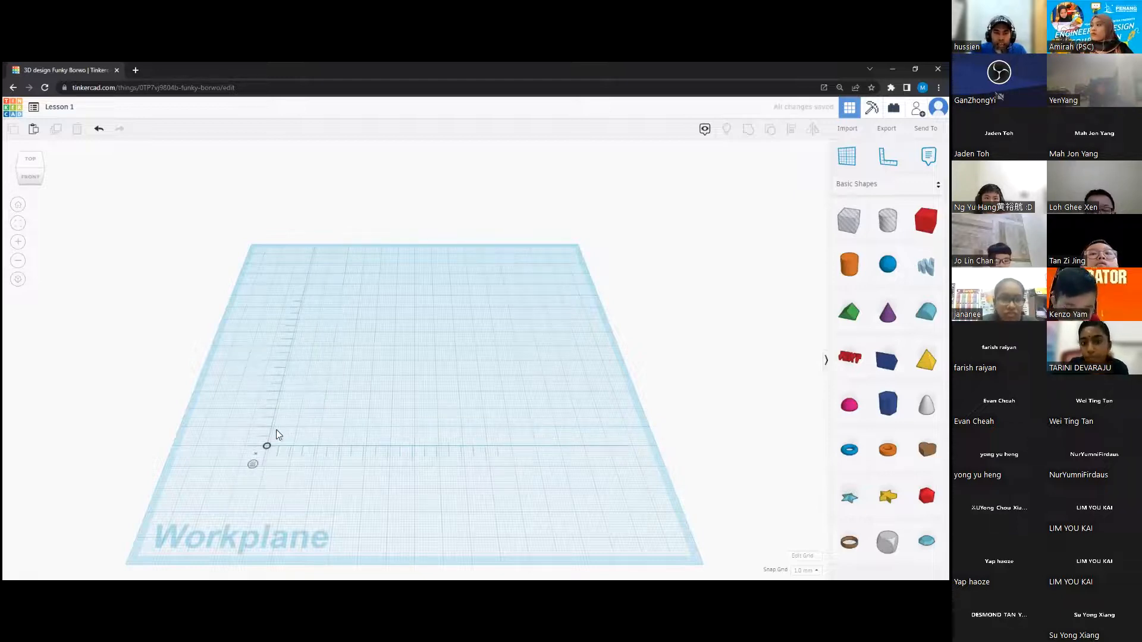
pyautogui.scroll(10, 271, 447)
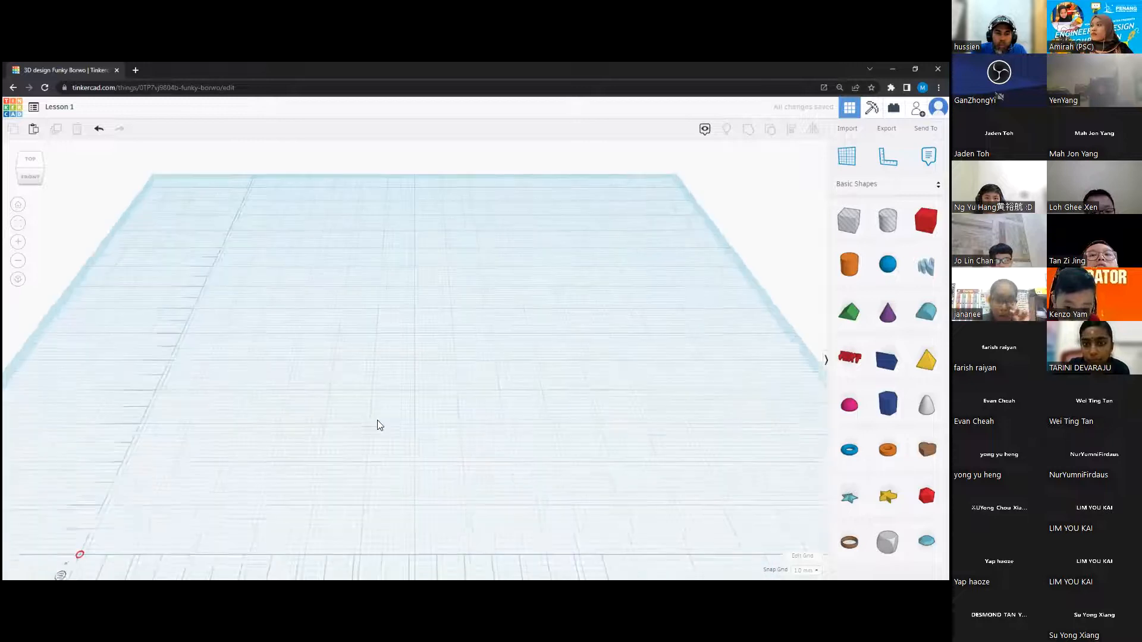
pyautogui.scroll(2, 310, 467)
pyautogui.moveTo(269, 464); pyautogui.dragTo(544, 381, button='middle')
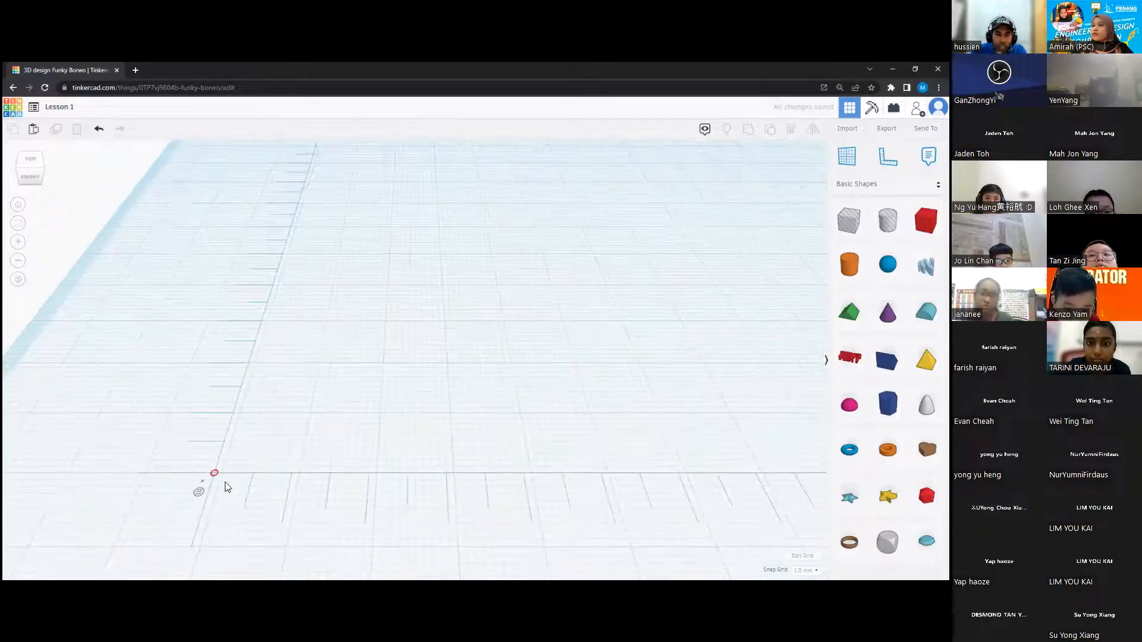
pyautogui.moveTo(218, 477); pyautogui.dragTo(225, 476)
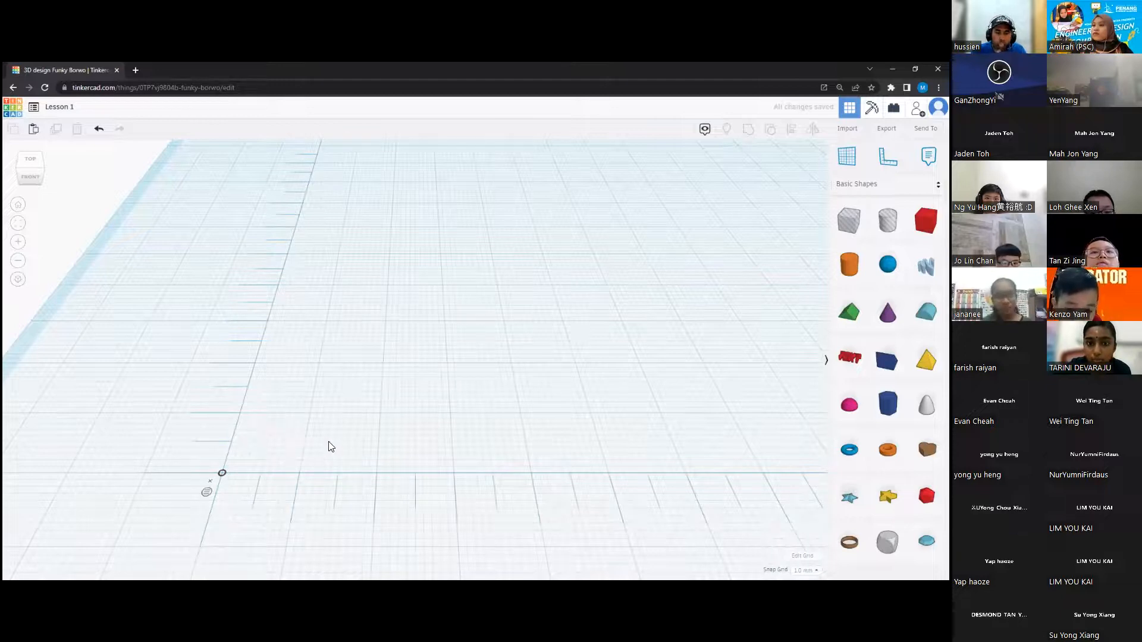
# Step: Toggle the ruler between its midpoint and endpoint measuring modes, and dismiss the ruler from the workplane
pyautogui.click(206, 493)
pyautogui.click(206, 493)
pyautogui.click(206, 493)
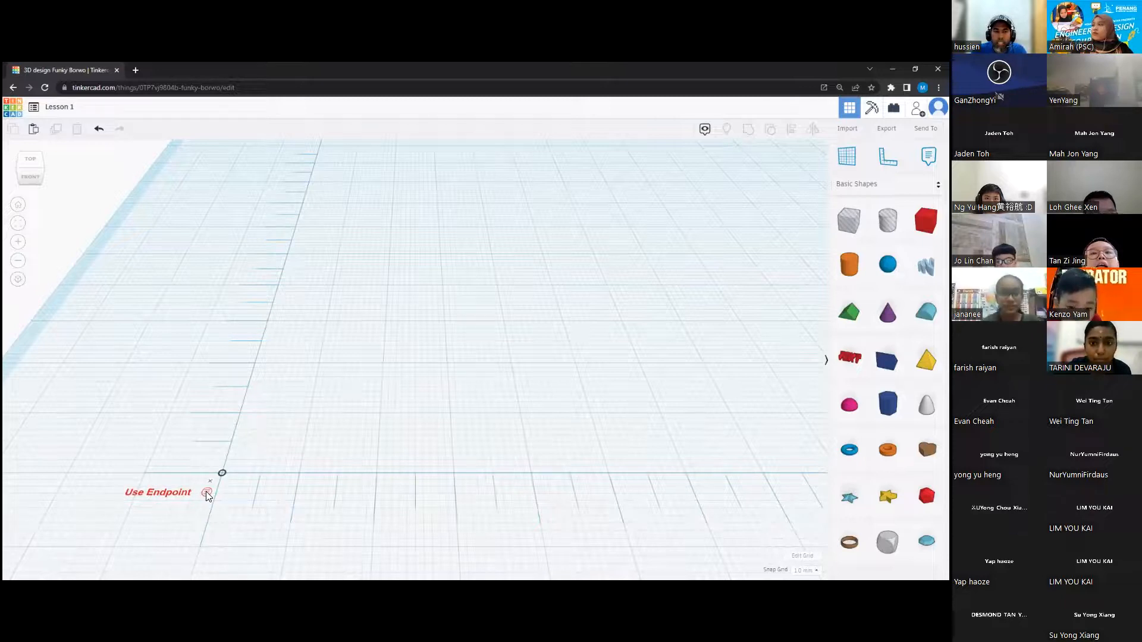
pyautogui.click(206, 492)
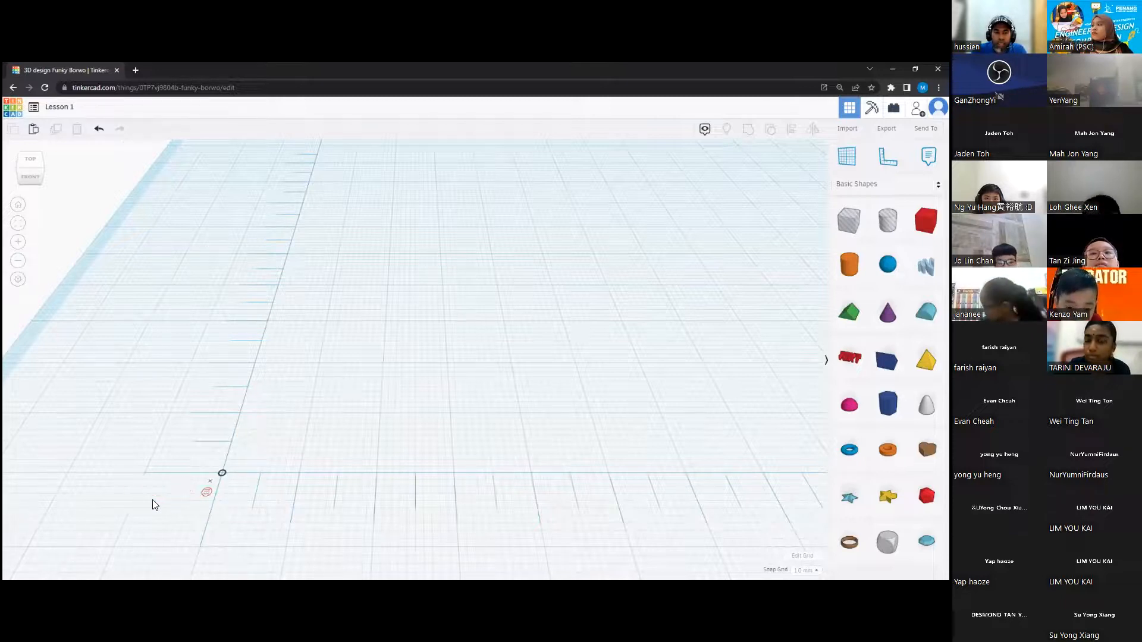
pyautogui.click(207, 494)
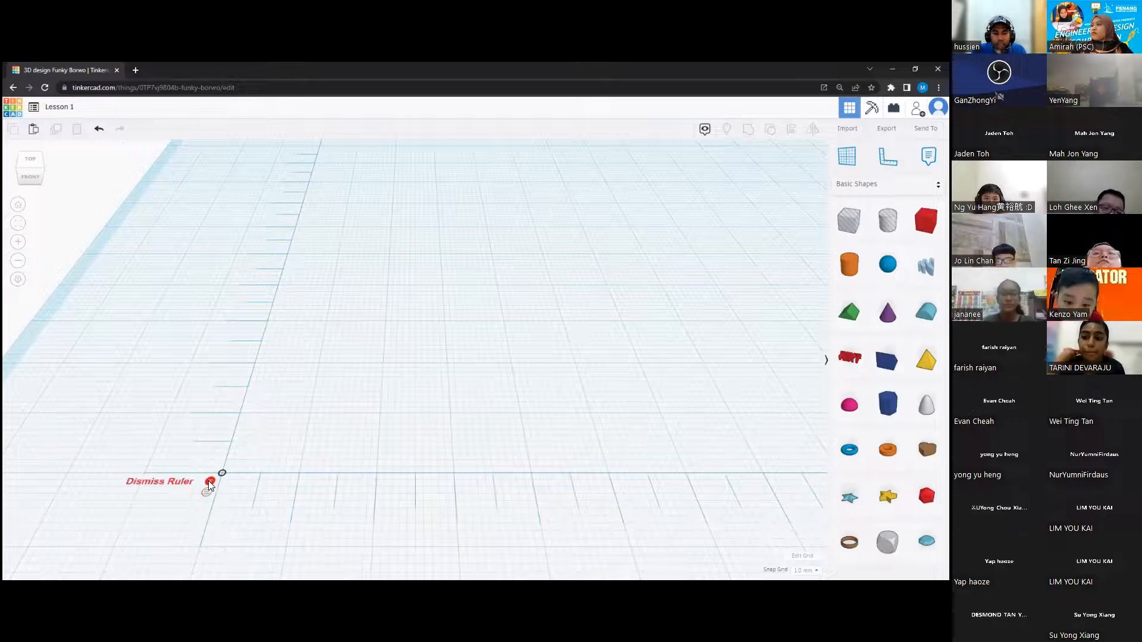
pyautogui.click(210, 481)
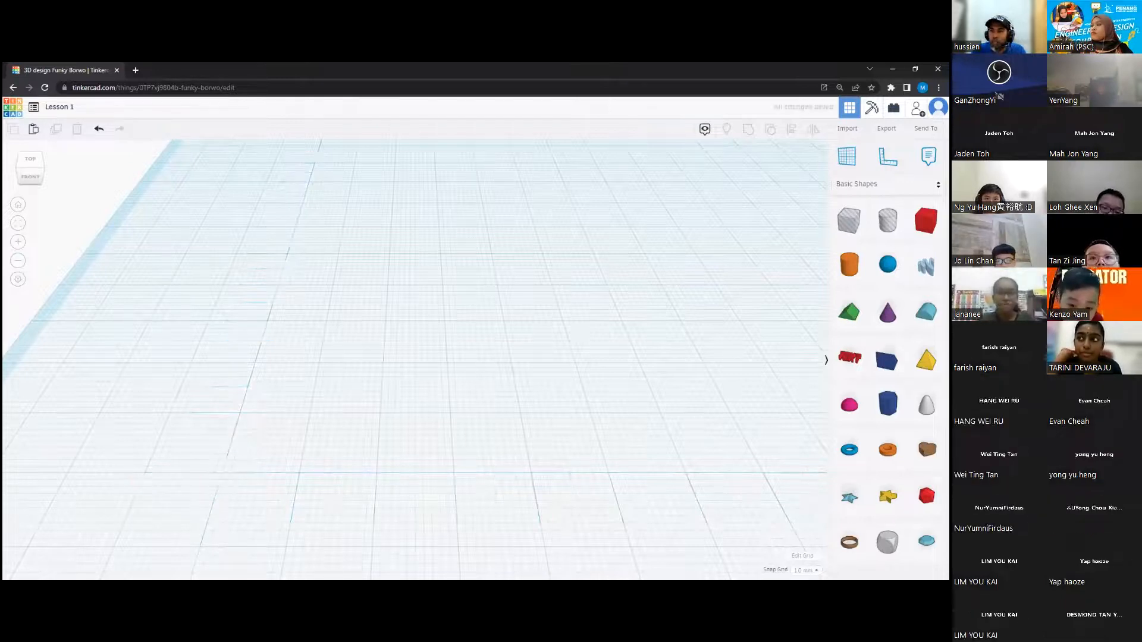
# Step: Add a note reading "ref" to the workplane and delete it
pyautogui.click(929, 156)
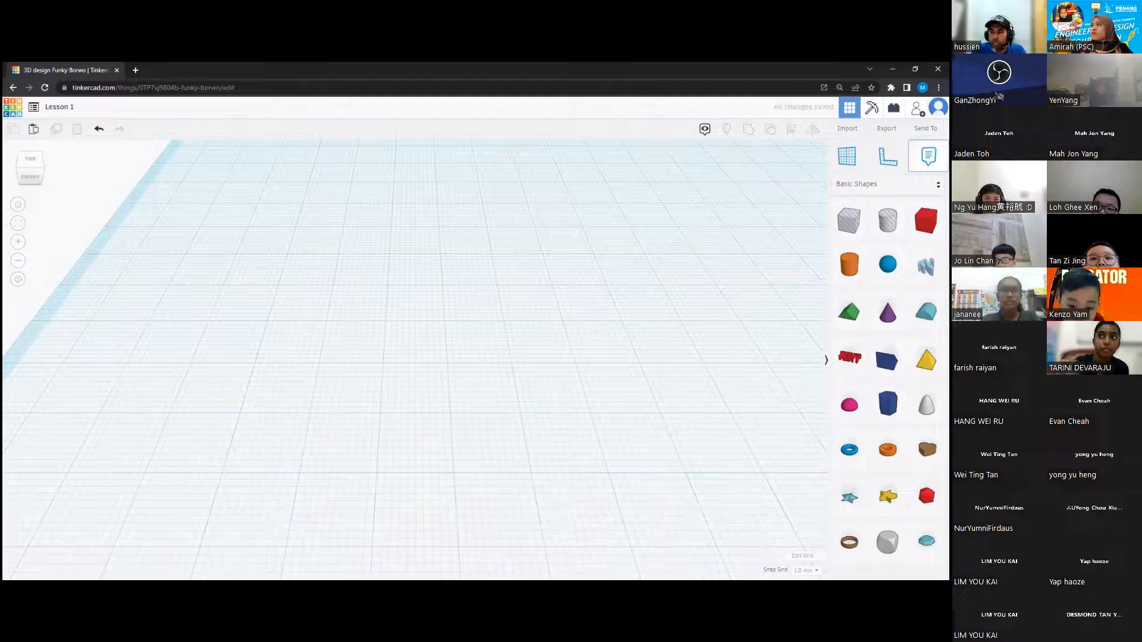
pyautogui.click(441, 284)
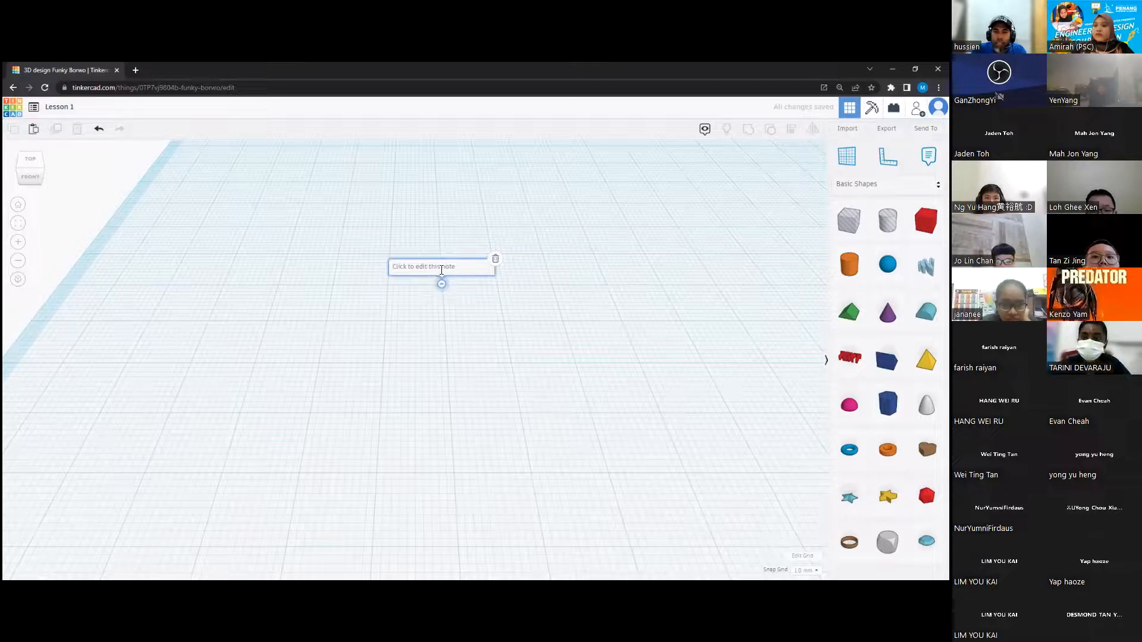
pyautogui.click(441, 271)
pyautogui.write('ref')
pyautogui.press('Return')
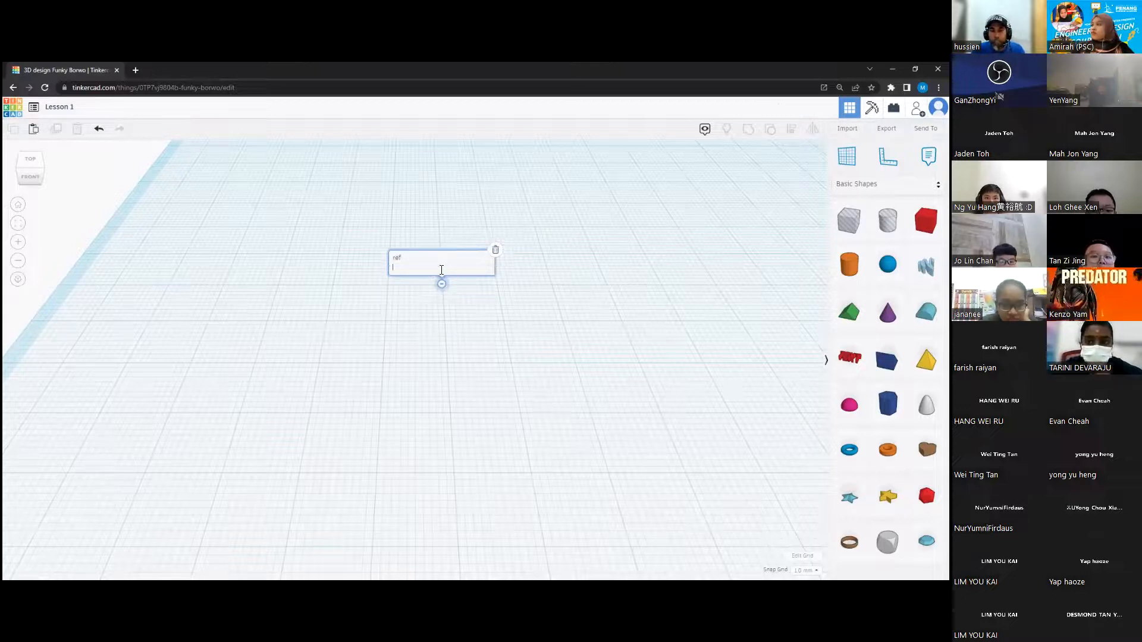
pyautogui.click(484, 306)
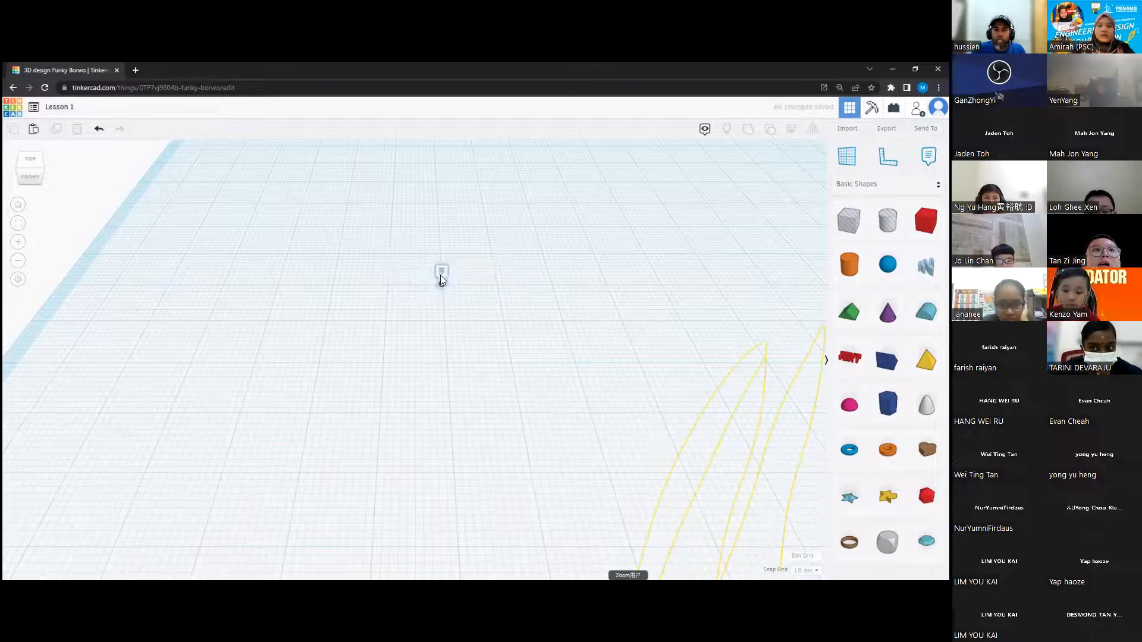
pyautogui.click(496, 263)
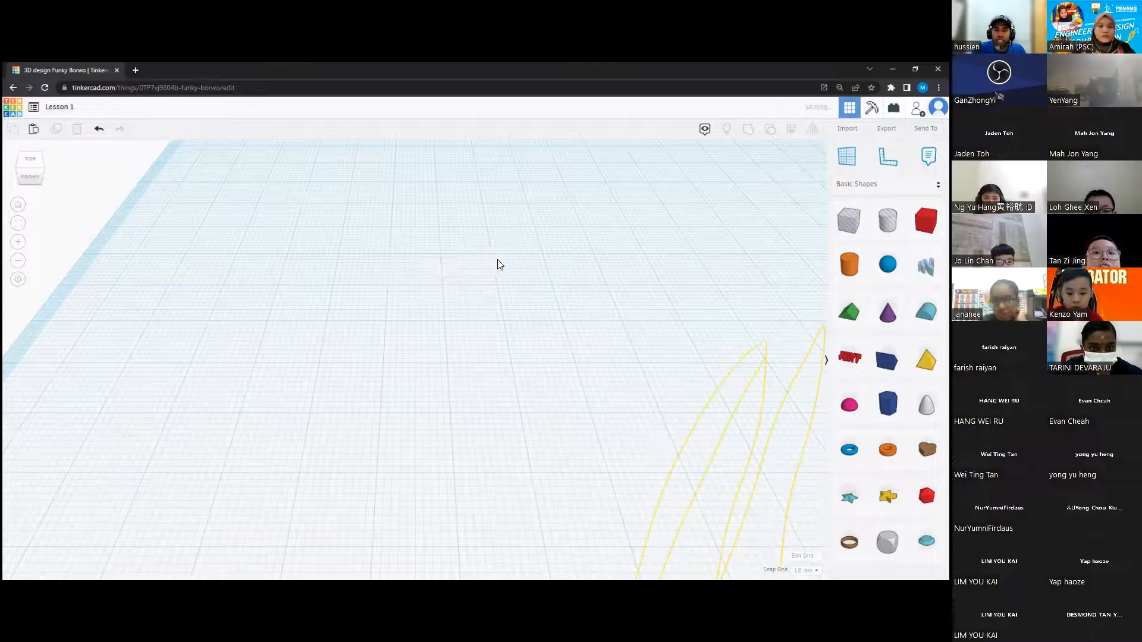
pyautogui.scroll(-4, 625, 367)
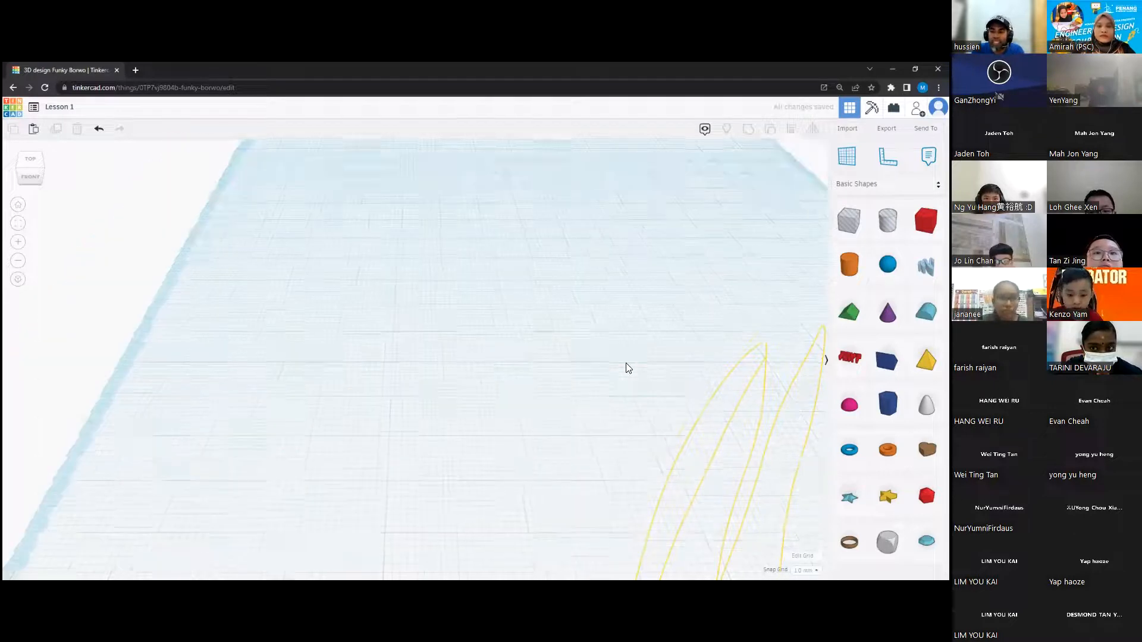
pyautogui.scroll(-4, 643, 386)
pyautogui.scroll(2, 646, 394)
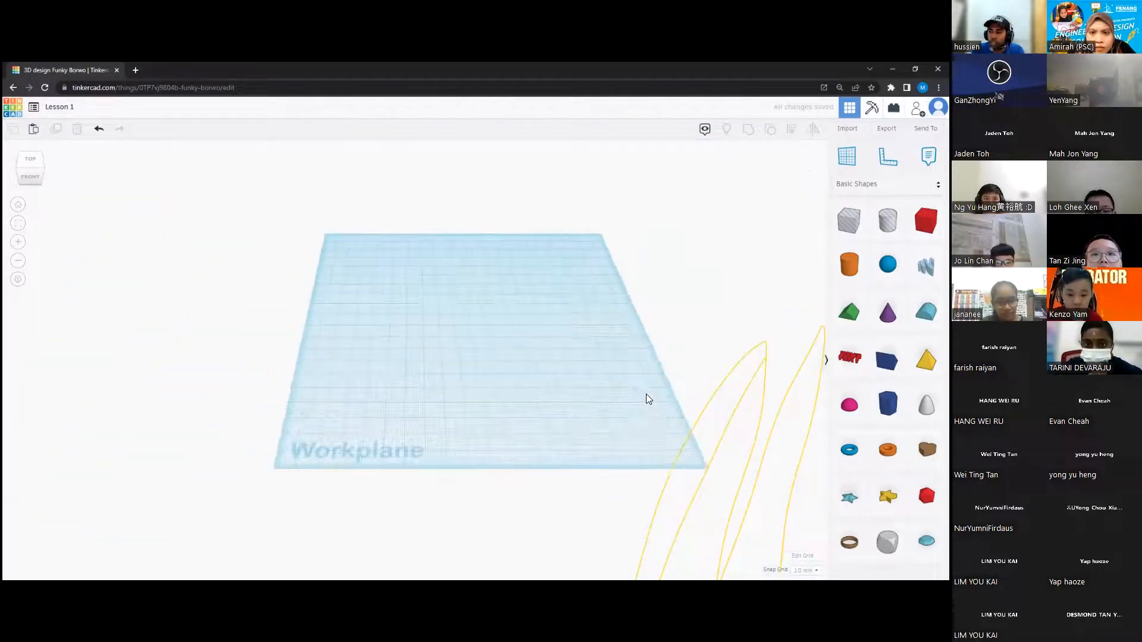
pyautogui.scroll(3, 660, 398)
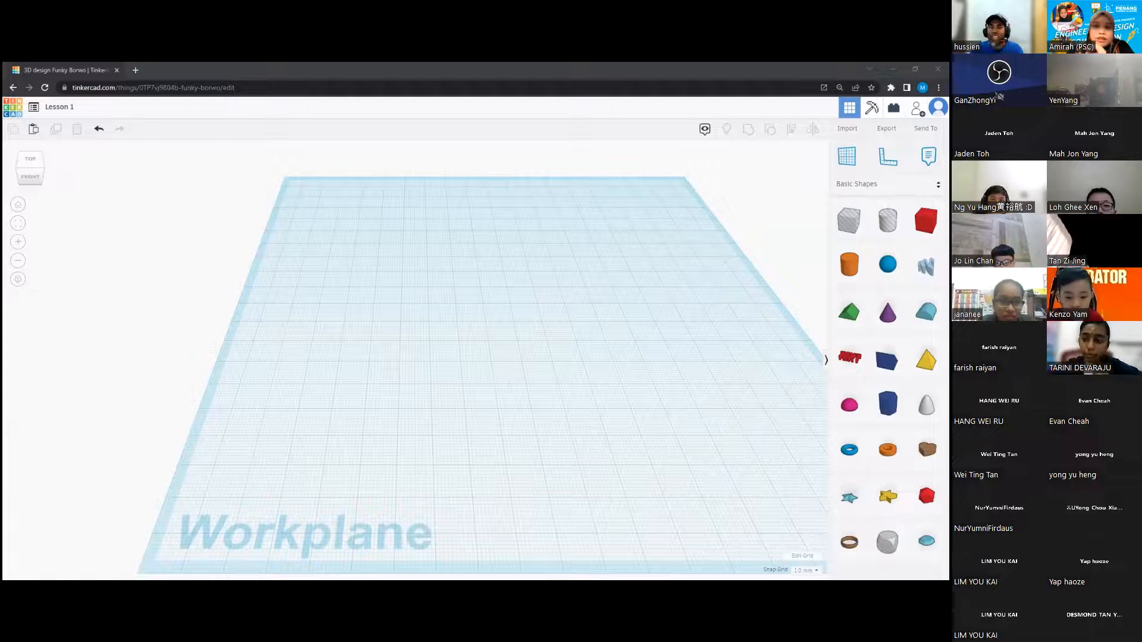
# Step: Browse the Basic Shapes and Design Starters collections, viewing the Geometric, Letters & Numbers and Text & Symbols groups of the latter
pyautogui.moveTo(644, 306); pyautogui.dragTo(574, 283, button='middle')
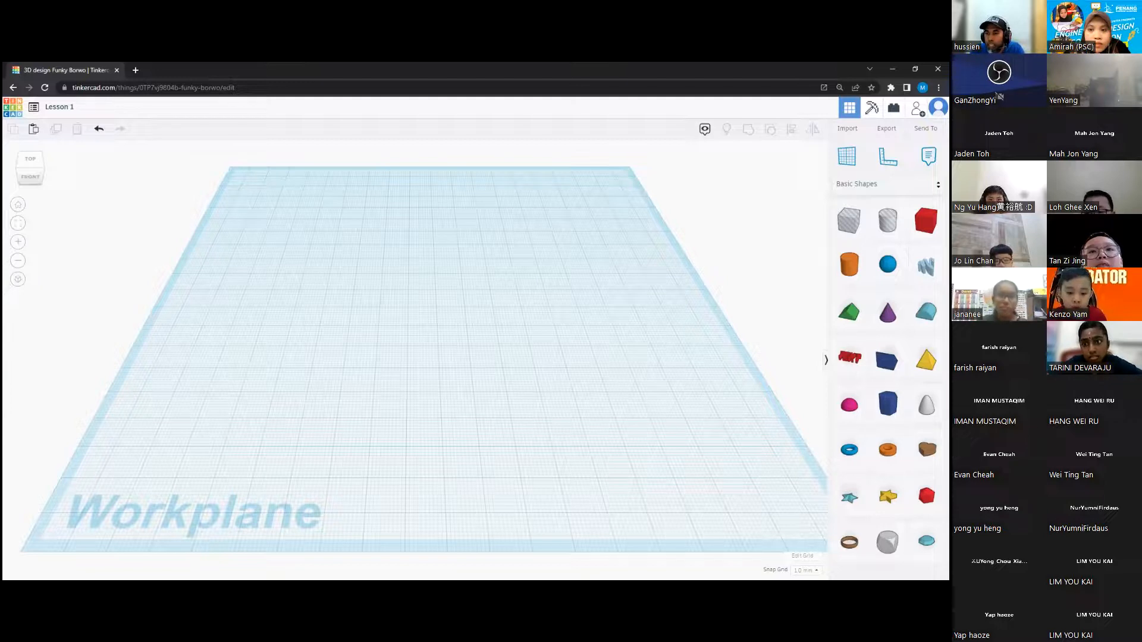
pyautogui.click(886, 184)
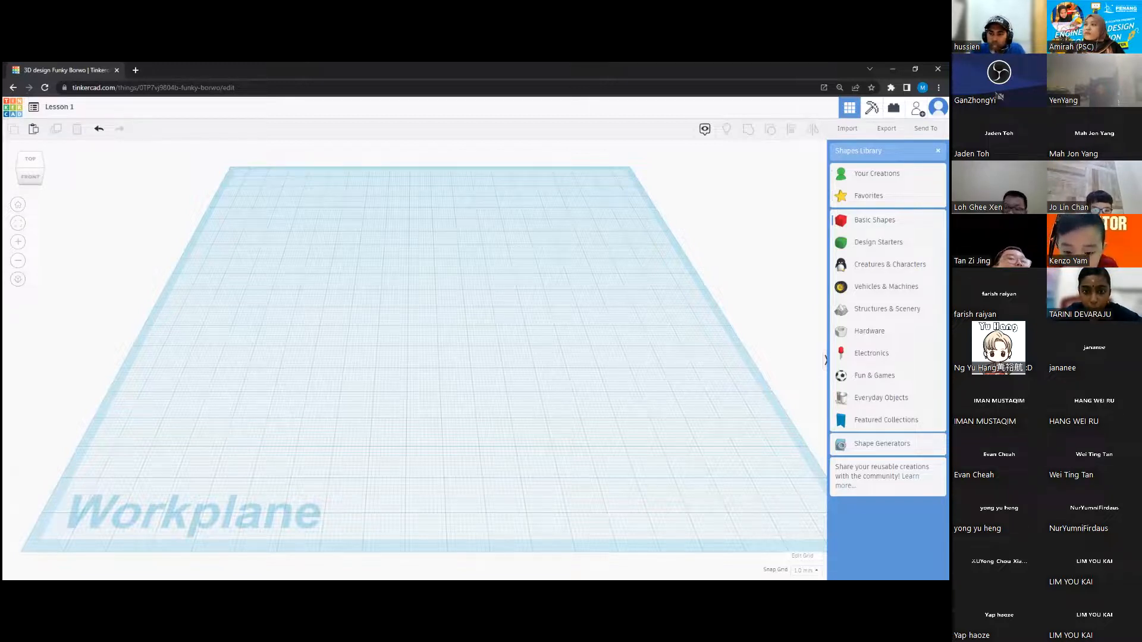
pyautogui.click(874, 220)
pyautogui.click(880, 183)
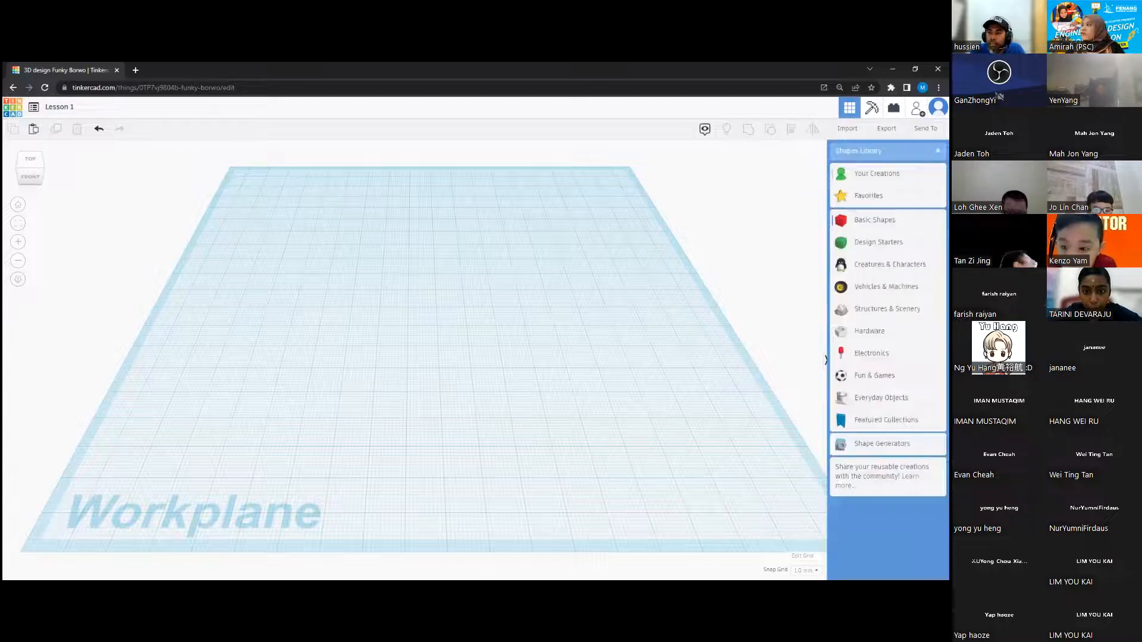
pyautogui.click(878, 242)
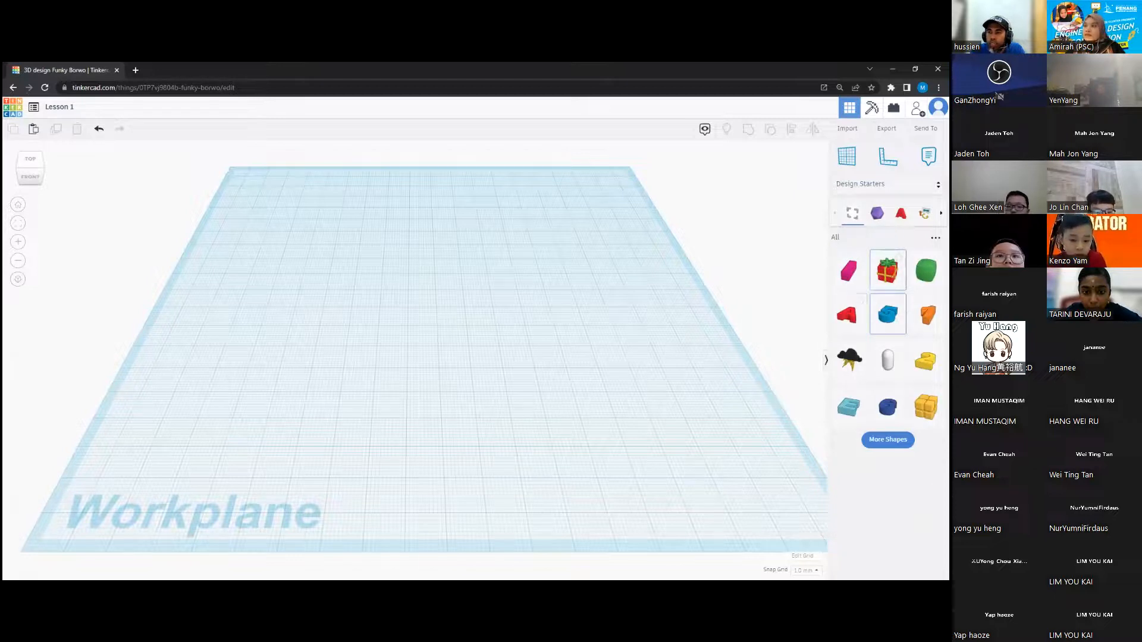
pyautogui.click(877, 213)
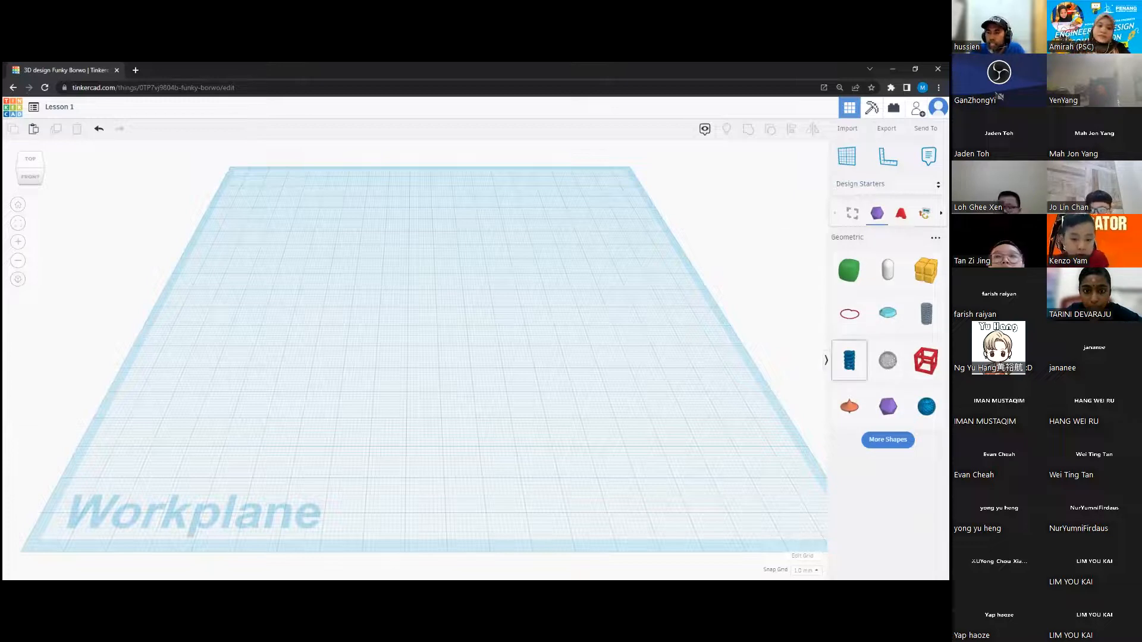
pyautogui.click(900, 213)
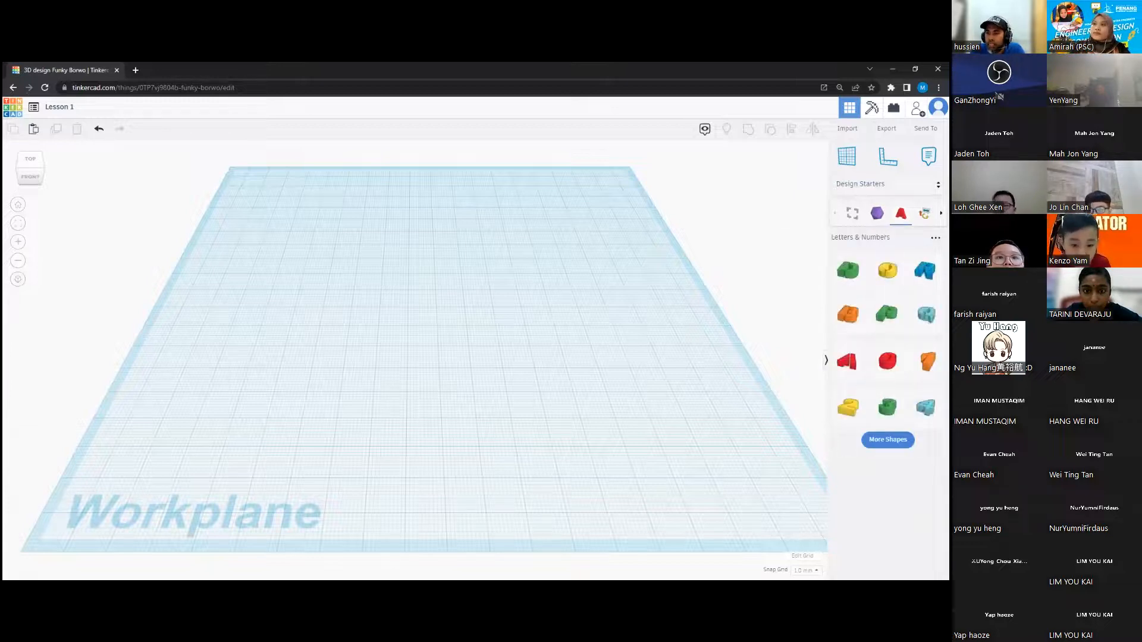
pyautogui.click(924, 213)
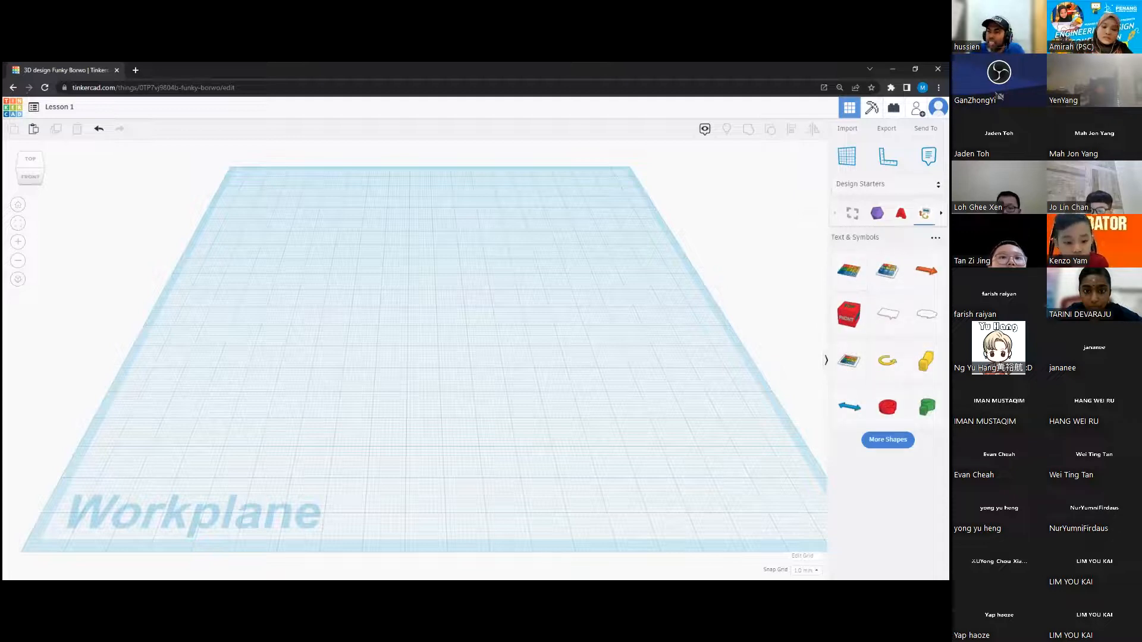
pyautogui.click(941, 213)
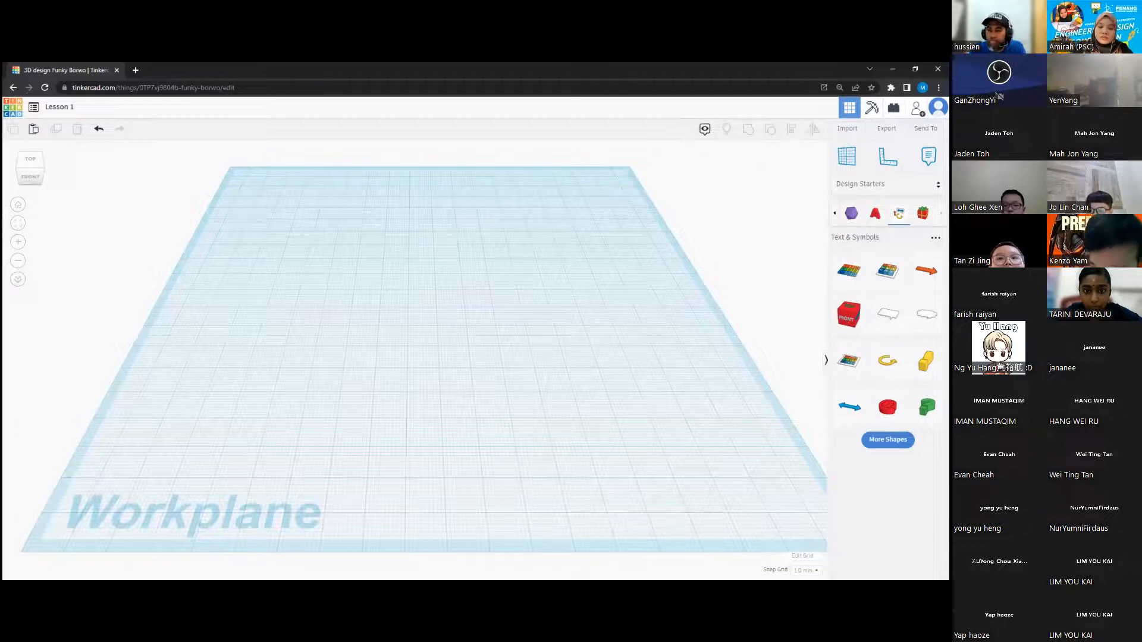
# Step: Look through the Vehicles & Machines and the Hardware collections of the shapes library
pyautogui.click(887, 185)
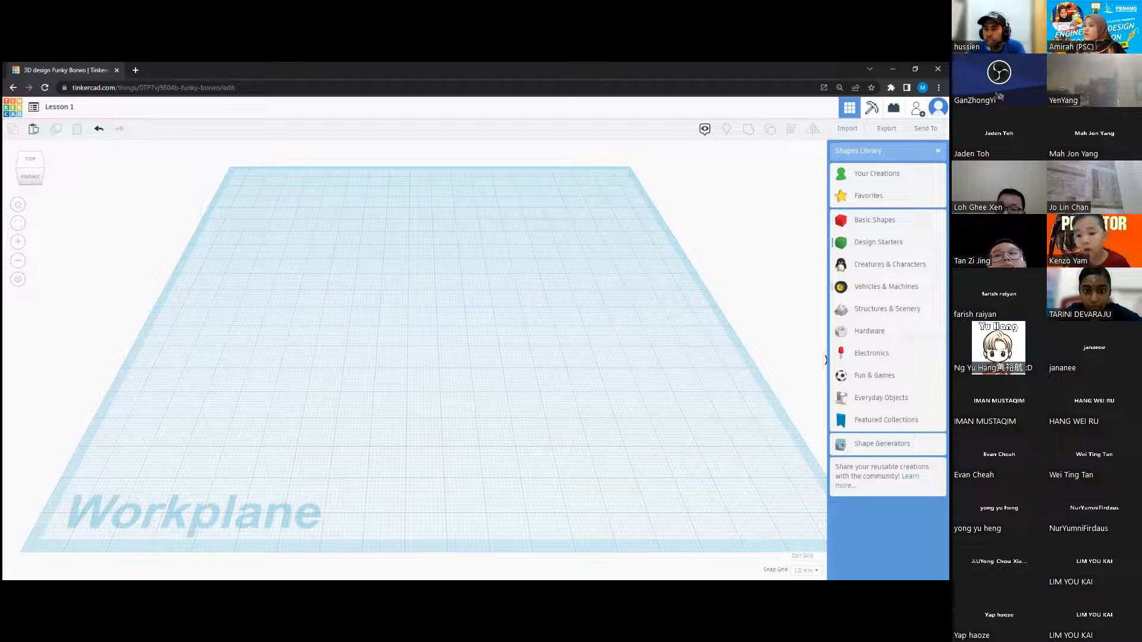
pyautogui.click(887, 287)
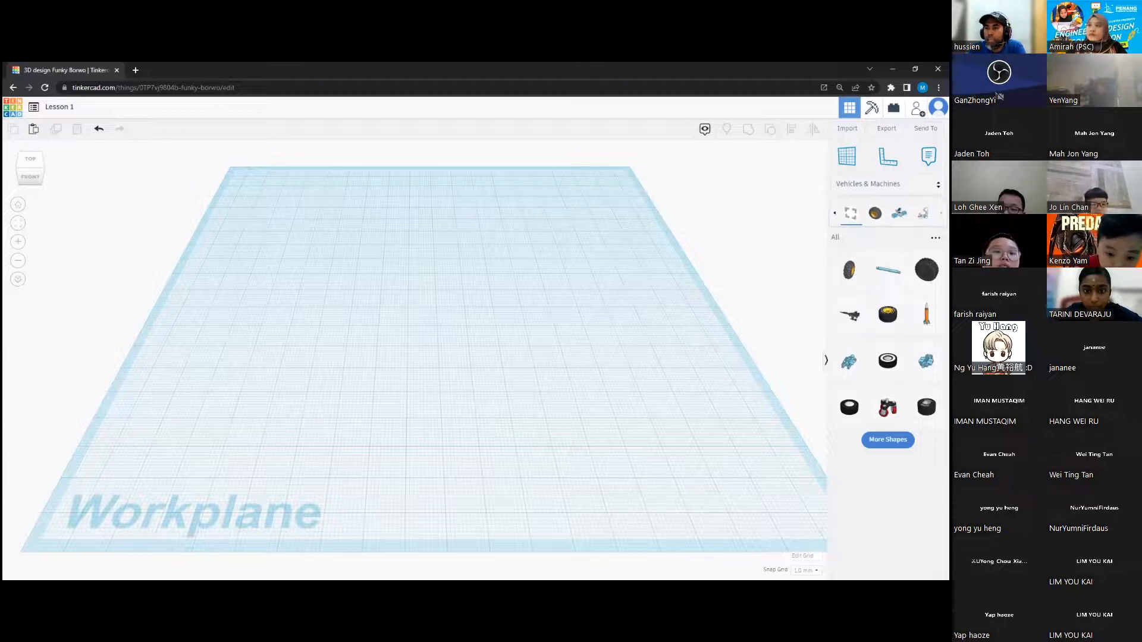
pyautogui.click(887, 184)
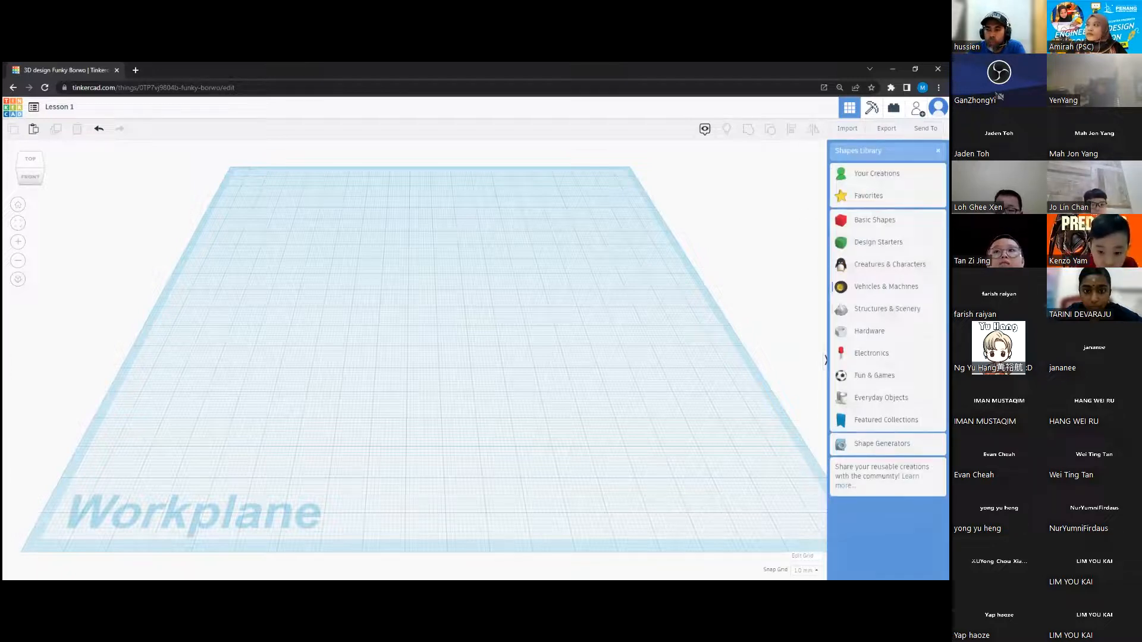
pyautogui.click(869, 331)
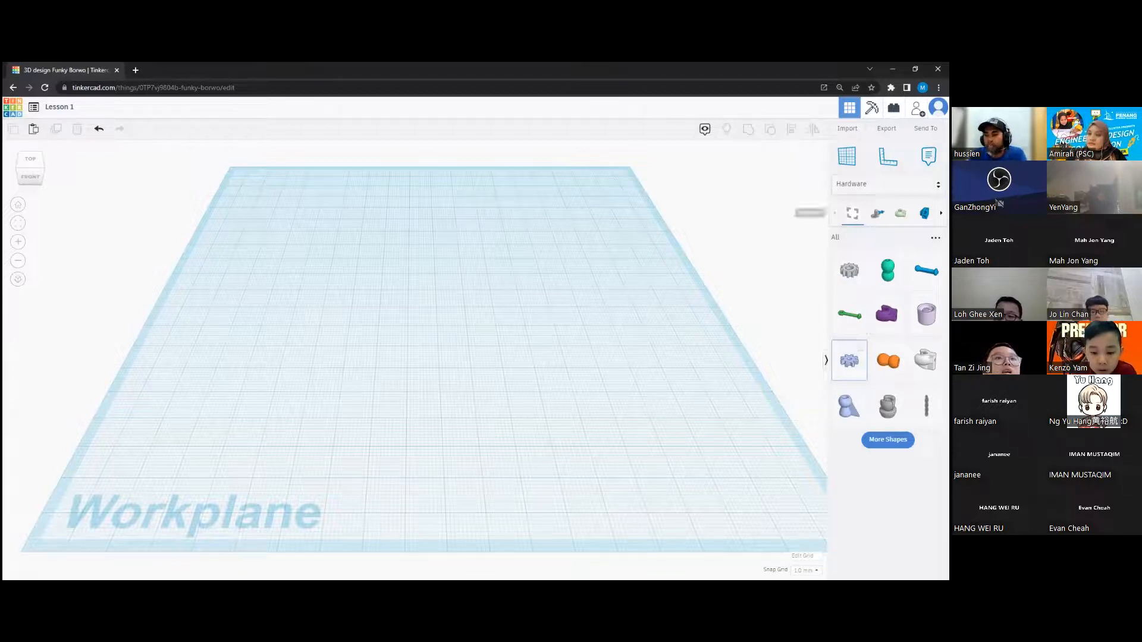
# Step: Browse the Electronics shape collection through its Circuit assemblies, Motion, Lighting, Power source, Sensors and Boards groups
pyautogui.click(887, 184)
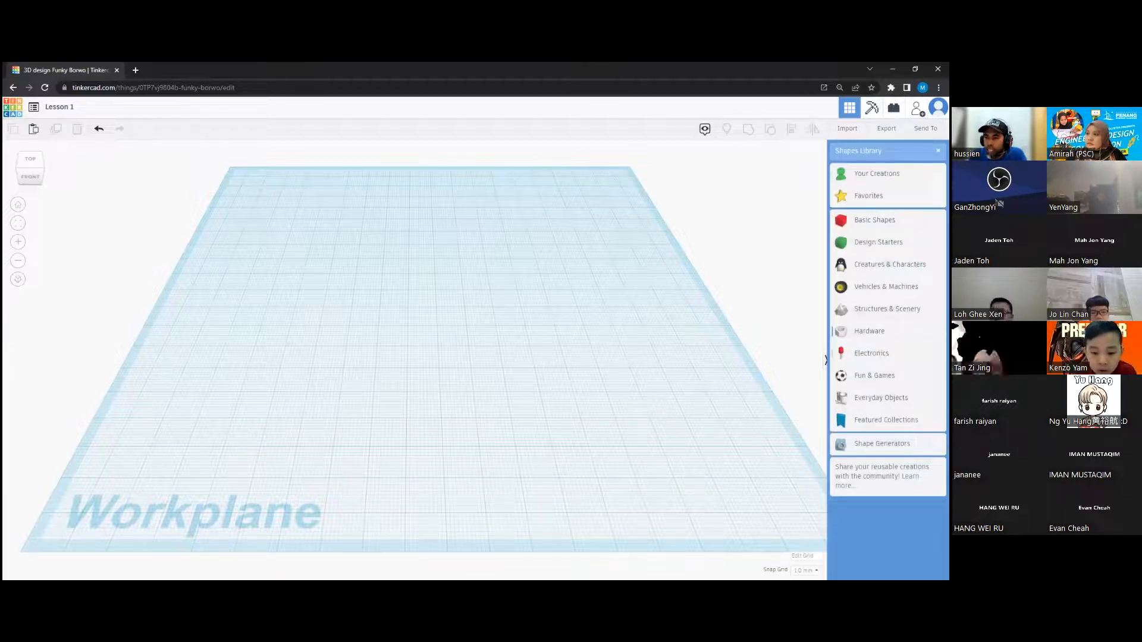
pyautogui.click(872, 354)
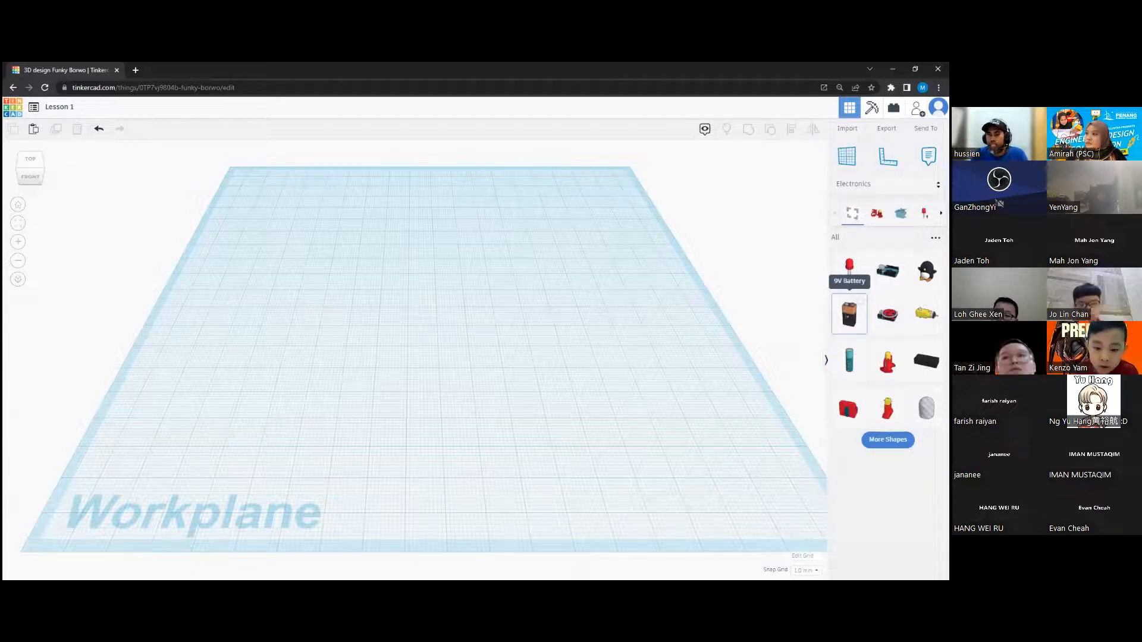
pyautogui.click(876, 213)
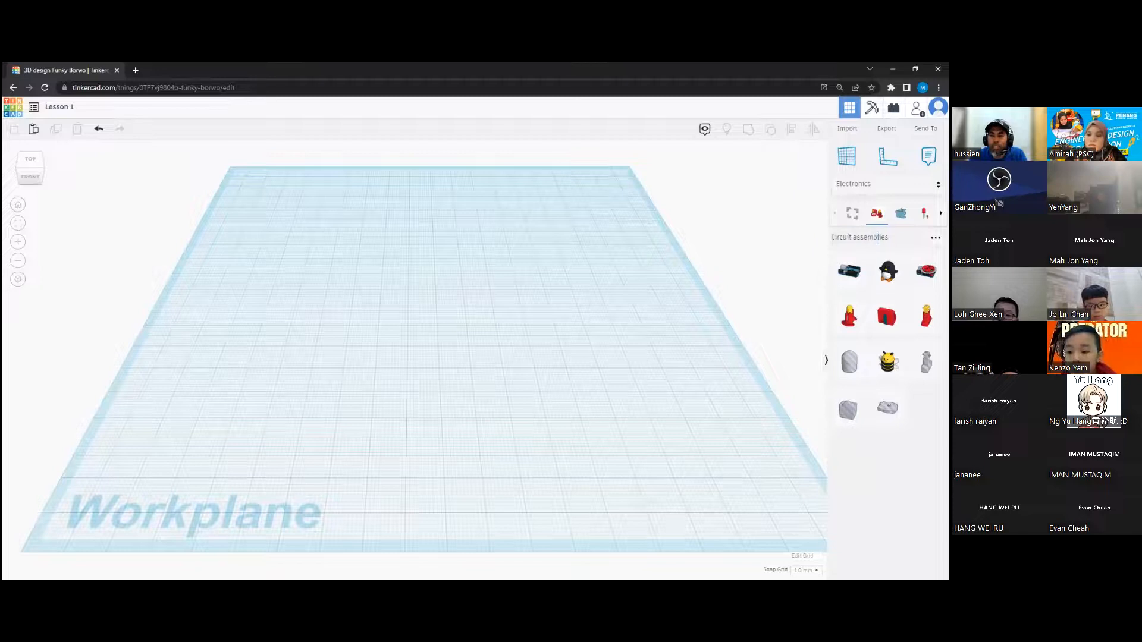
pyautogui.click(901, 213)
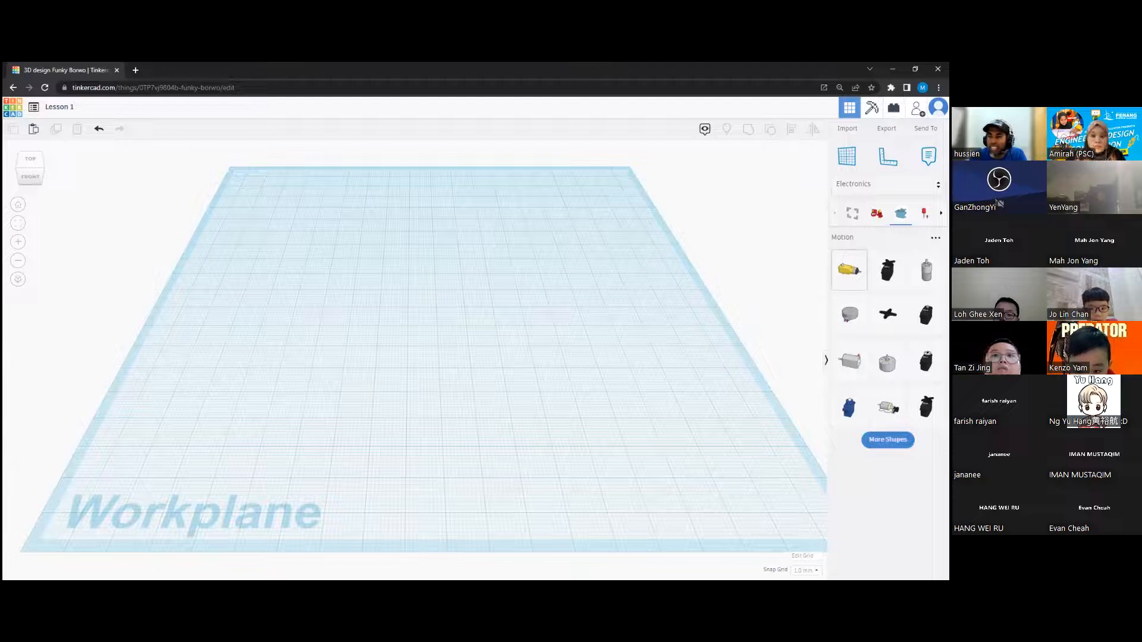
pyautogui.click(925, 213)
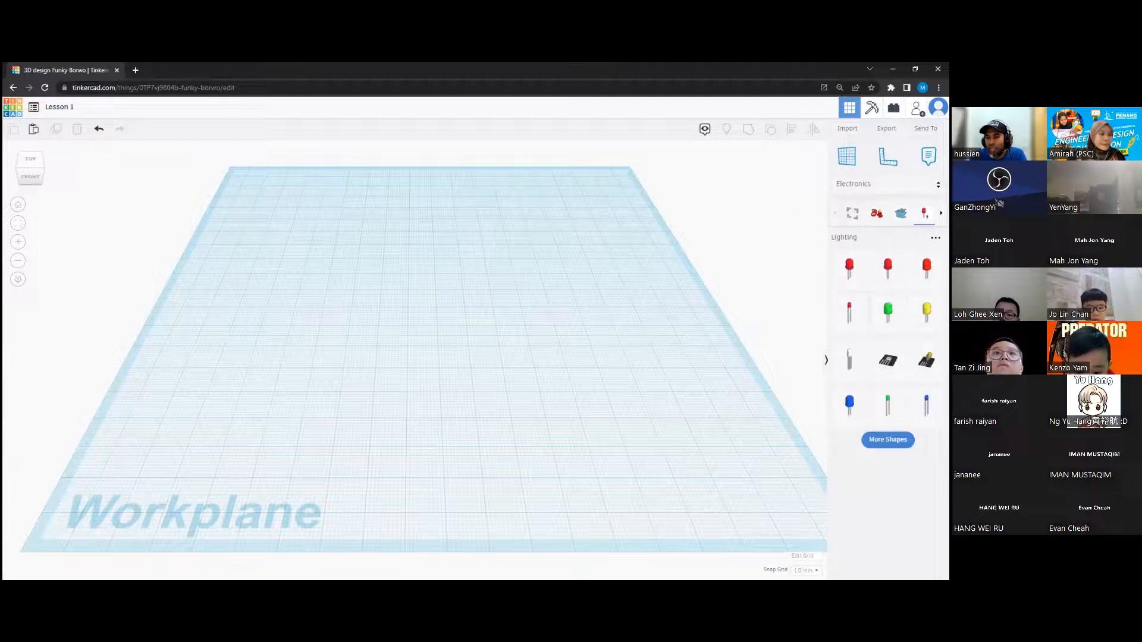
pyautogui.click(941, 213)
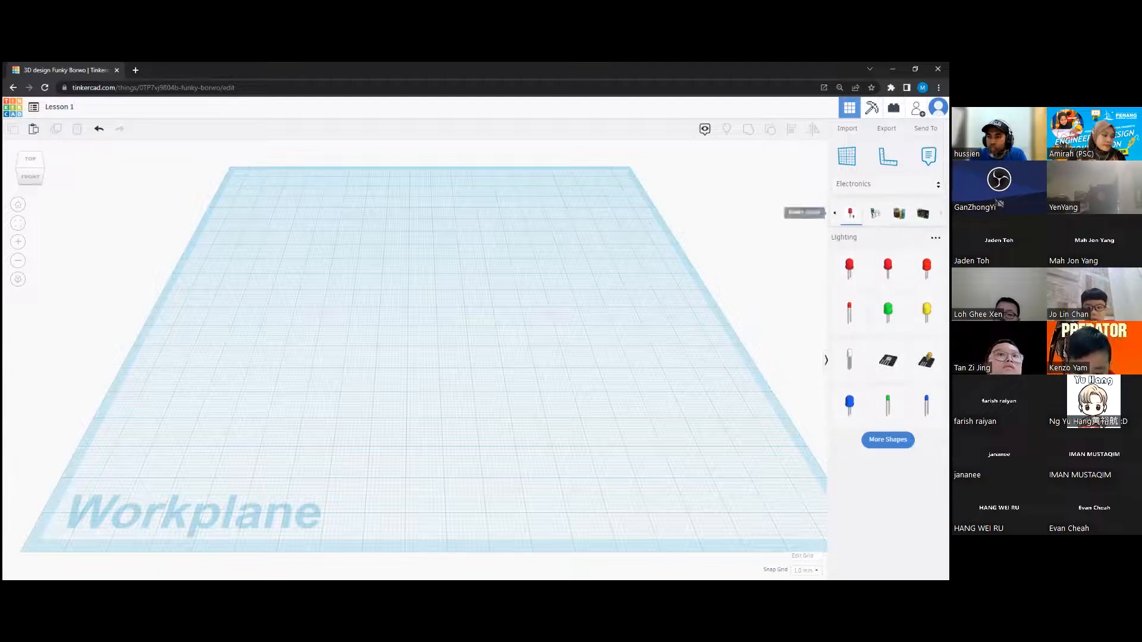
pyautogui.click(899, 214)
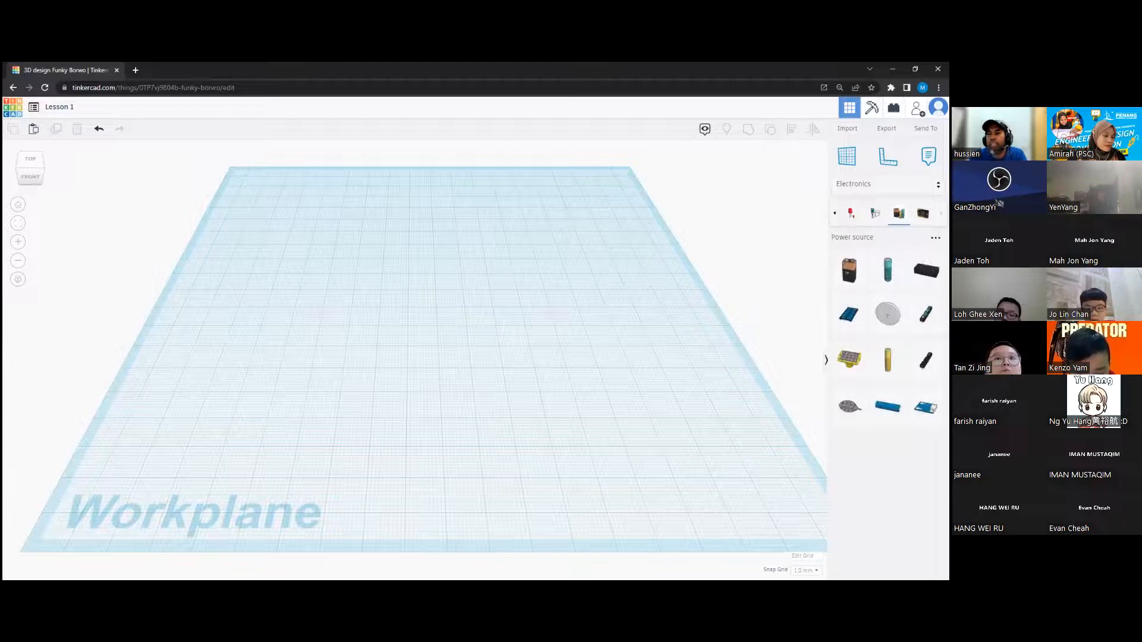
pyautogui.click(875, 213)
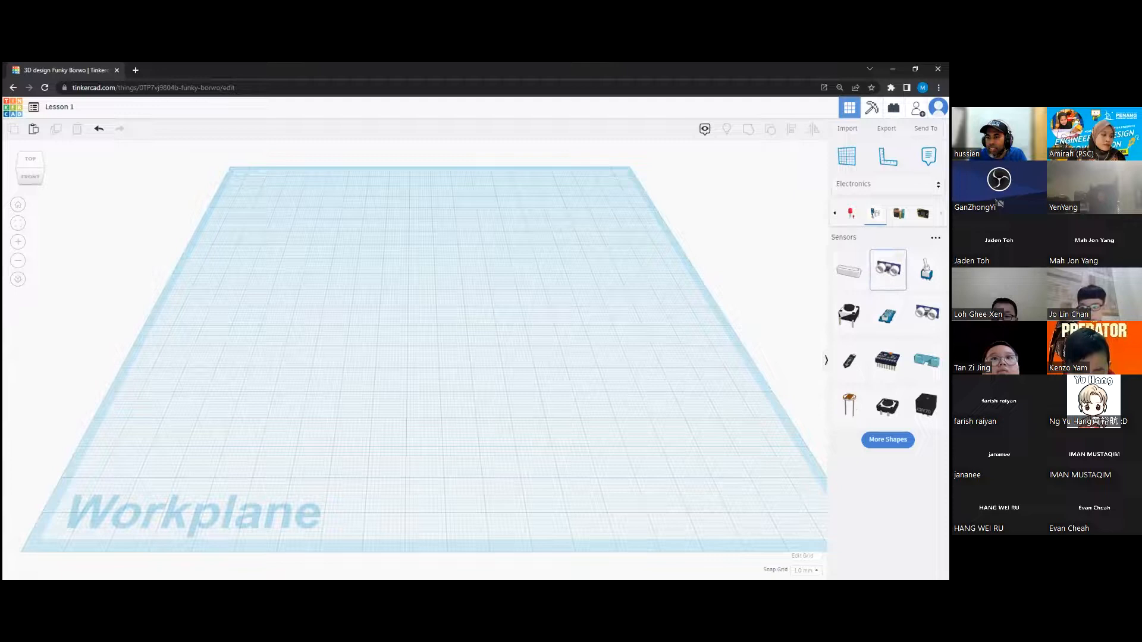
pyautogui.click(923, 213)
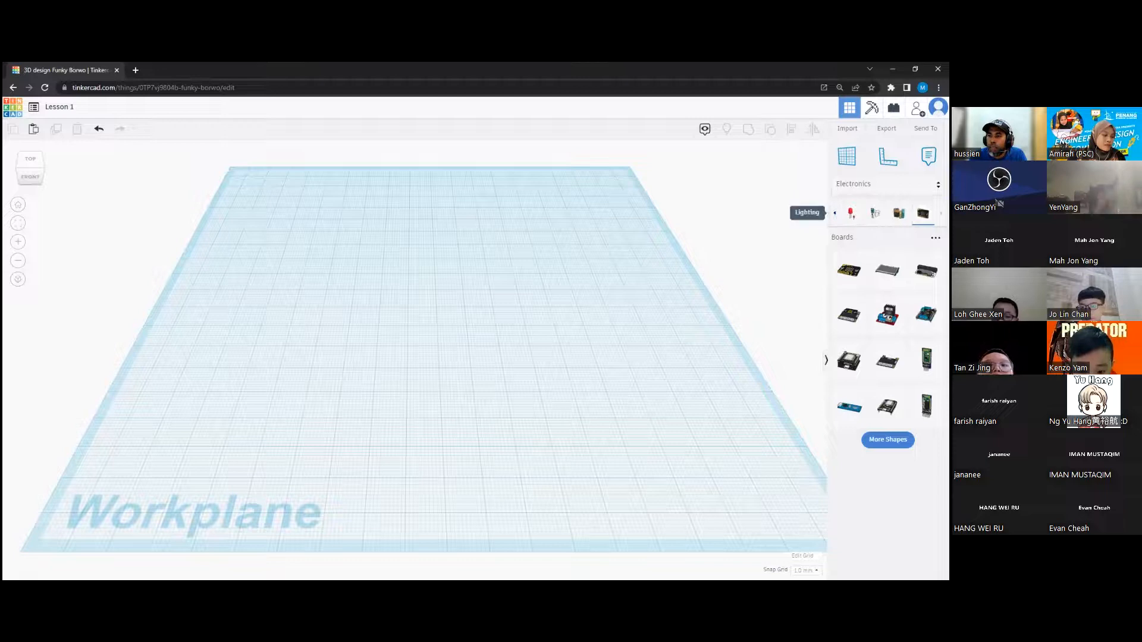
# Step: Place a red box from the Basic Shapes collection in the workplane's back-left area, then switch it to a hole and back to solid
pyautogui.click(886, 185)
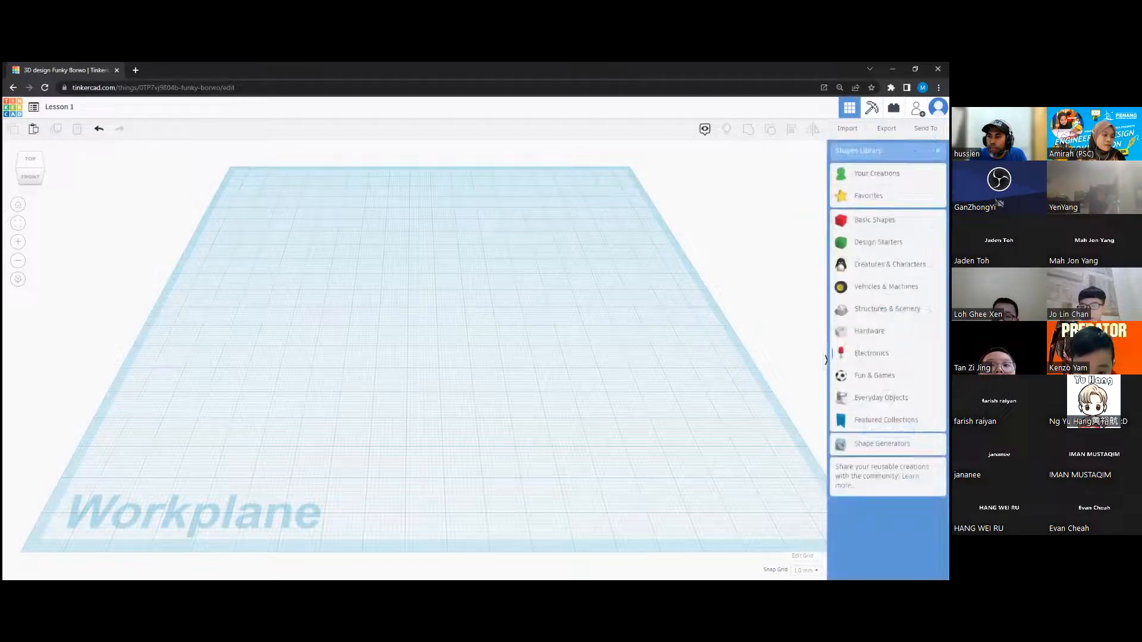
pyautogui.click(875, 220)
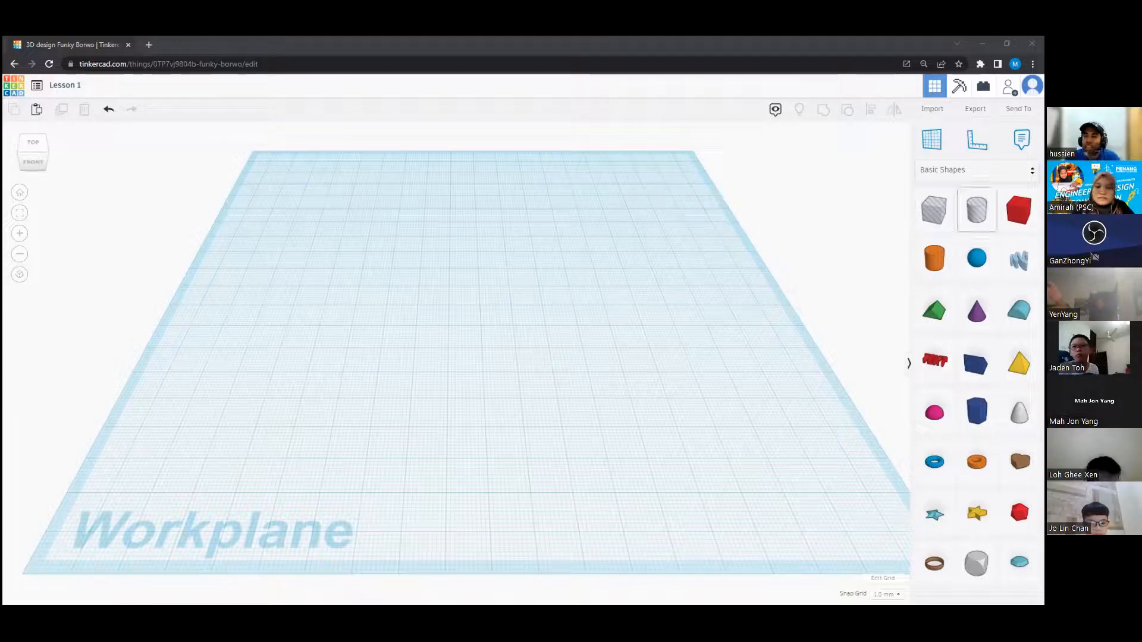
pyautogui.moveTo(1019, 209); pyautogui.dragTo(344, 290)
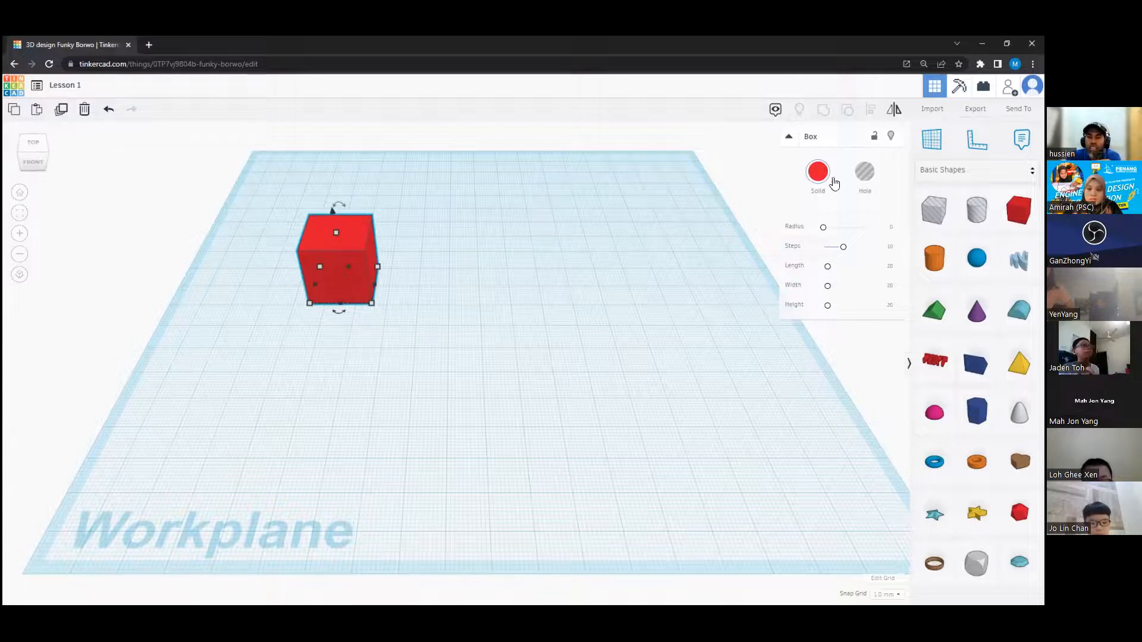
pyautogui.click(863, 172)
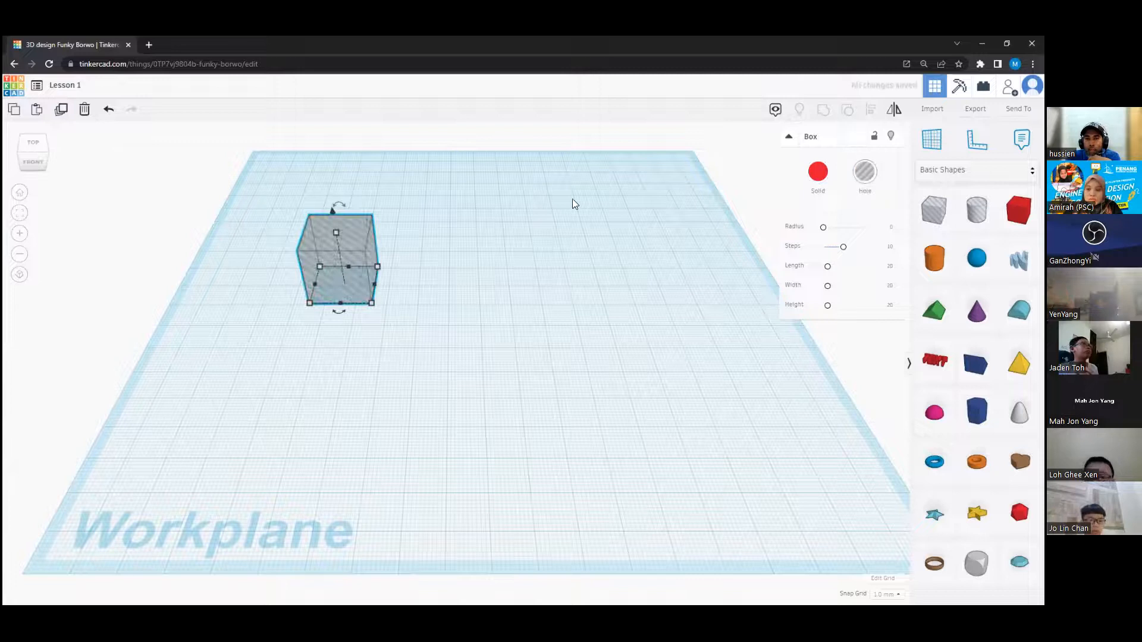
pyautogui.click(816, 171)
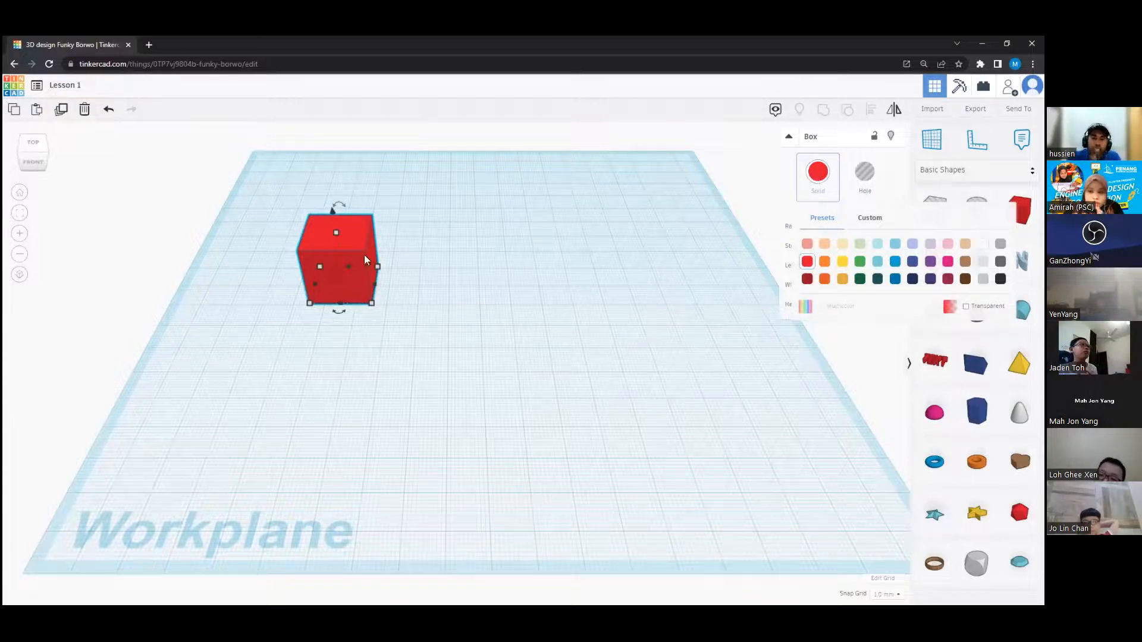
# Step: Enlarge the box's base from its front-right corner to about 32 by 36 mm and reselect the box
pyautogui.moveTo(372, 306); pyautogui.dragTo(409, 338)
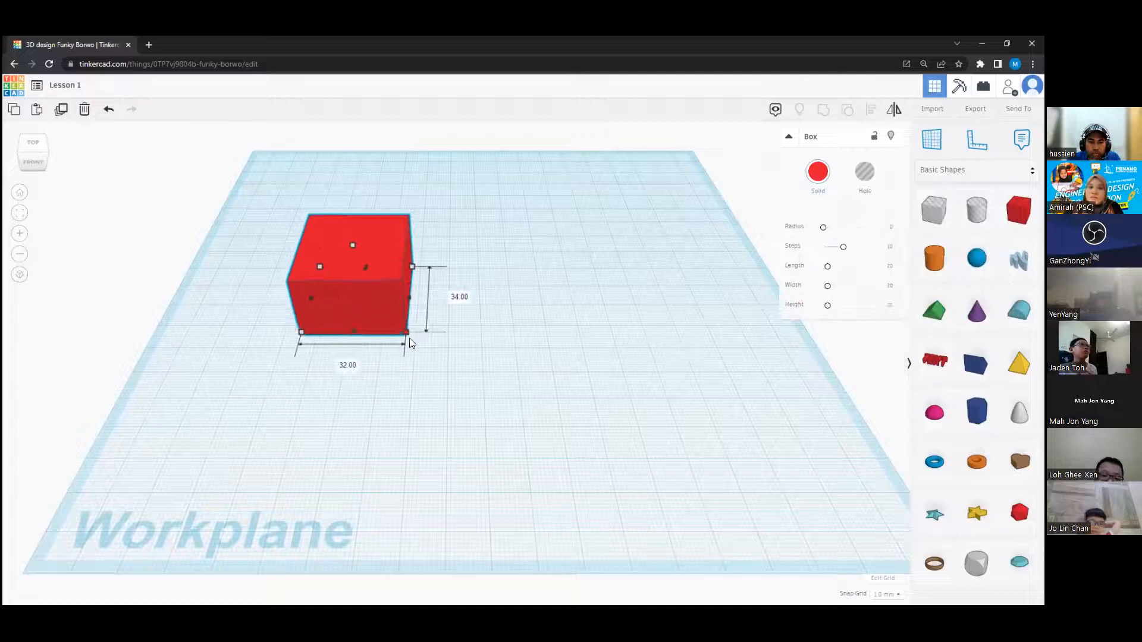
pyautogui.click(476, 337)
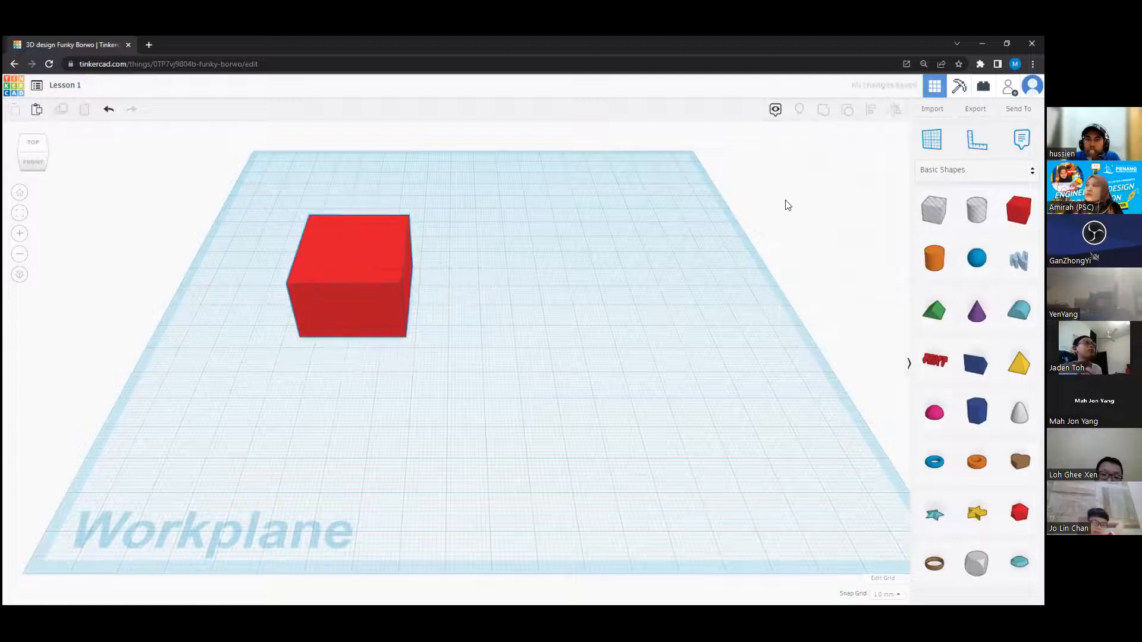
pyautogui.click(378, 273)
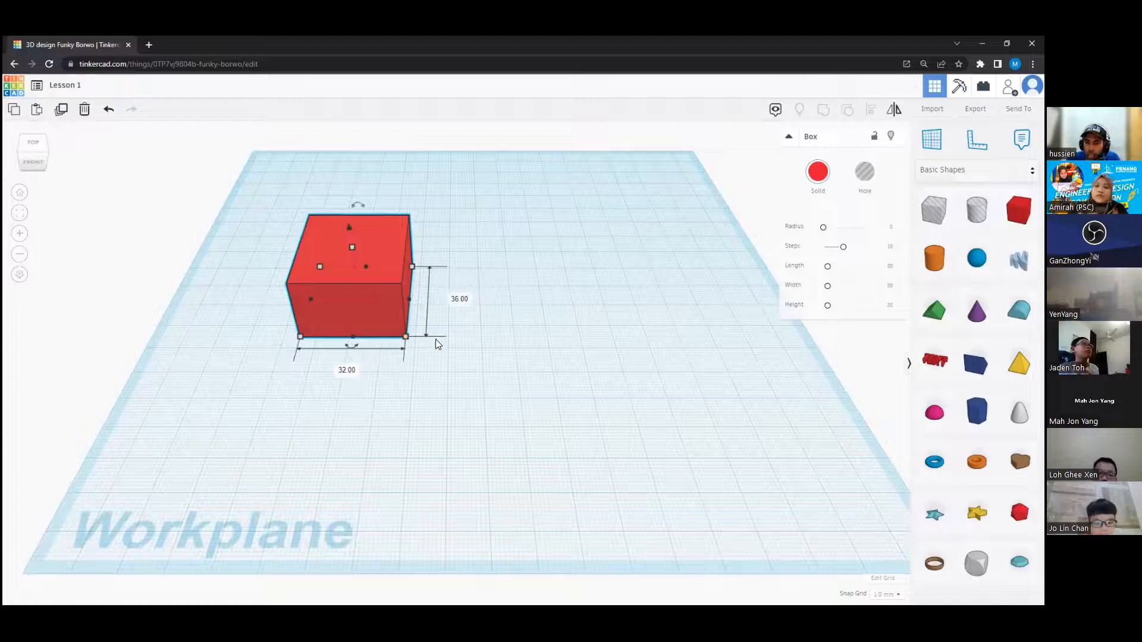
# Step: Review the snap grid increments, keep 1.0 mm, and examine the workplane's grid squares beside the box up close
pyautogui.click(897, 595)
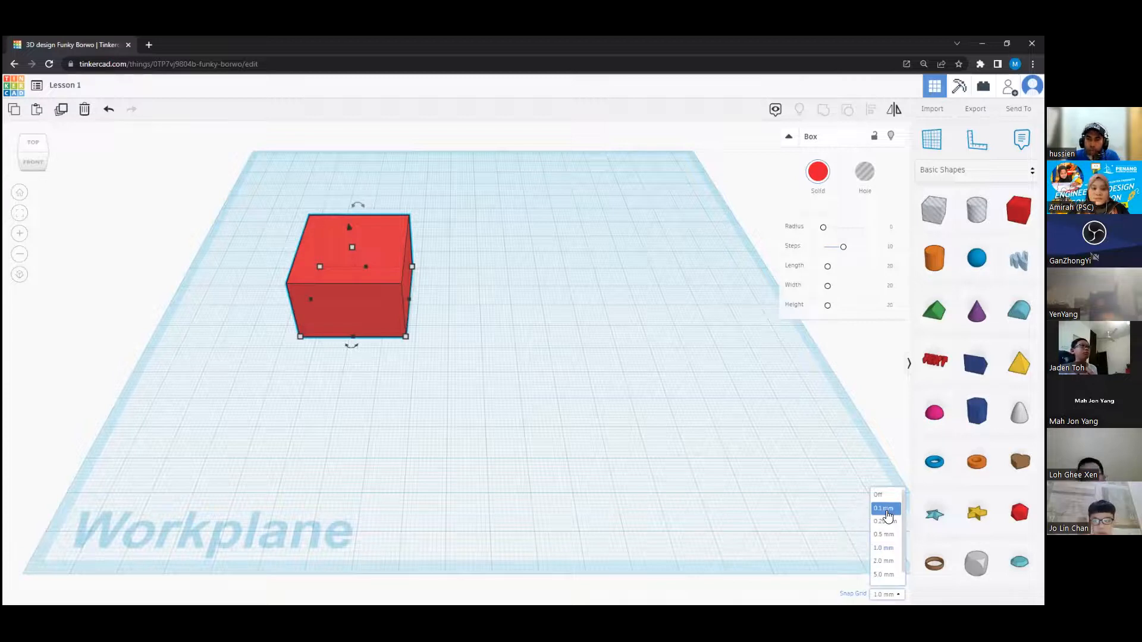
pyautogui.click(882, 551)
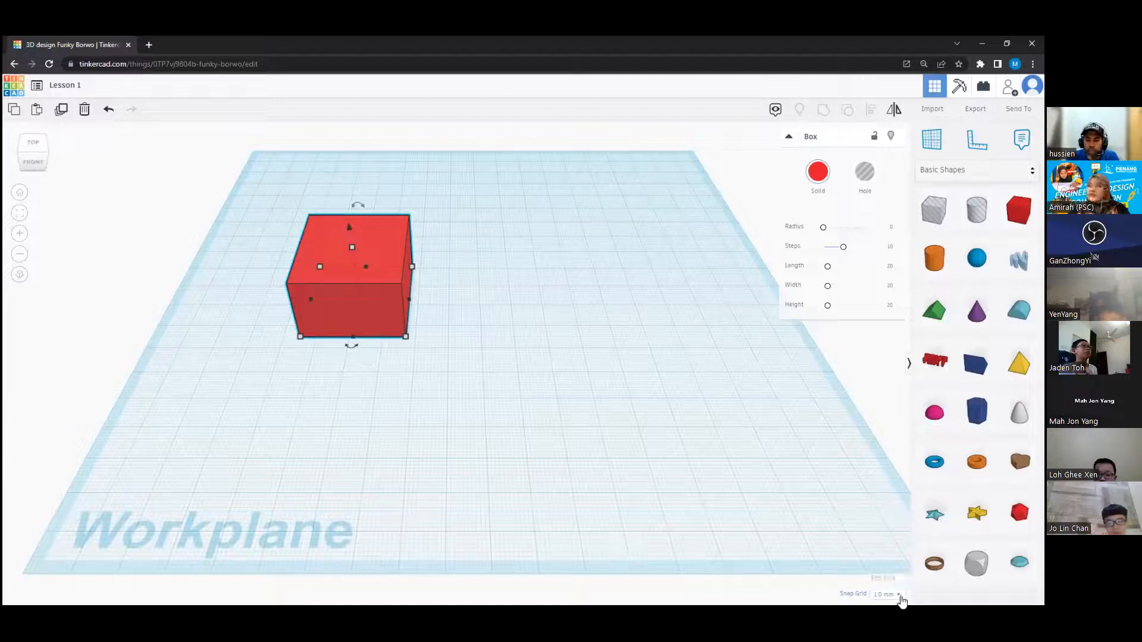
pyautogui.scroll(1, 351, 366)
pyautogui.scroll(8, 351, 366)
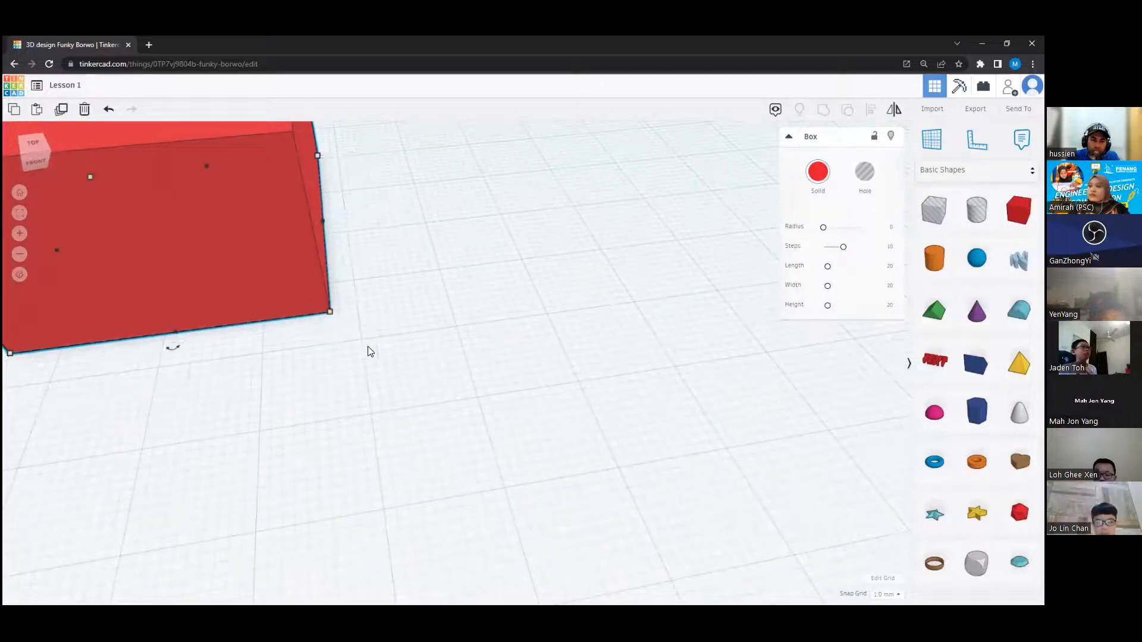
pyautogui.scroll(-1, 353, 340)
pyautogui.scroll(-5, 347, 347)
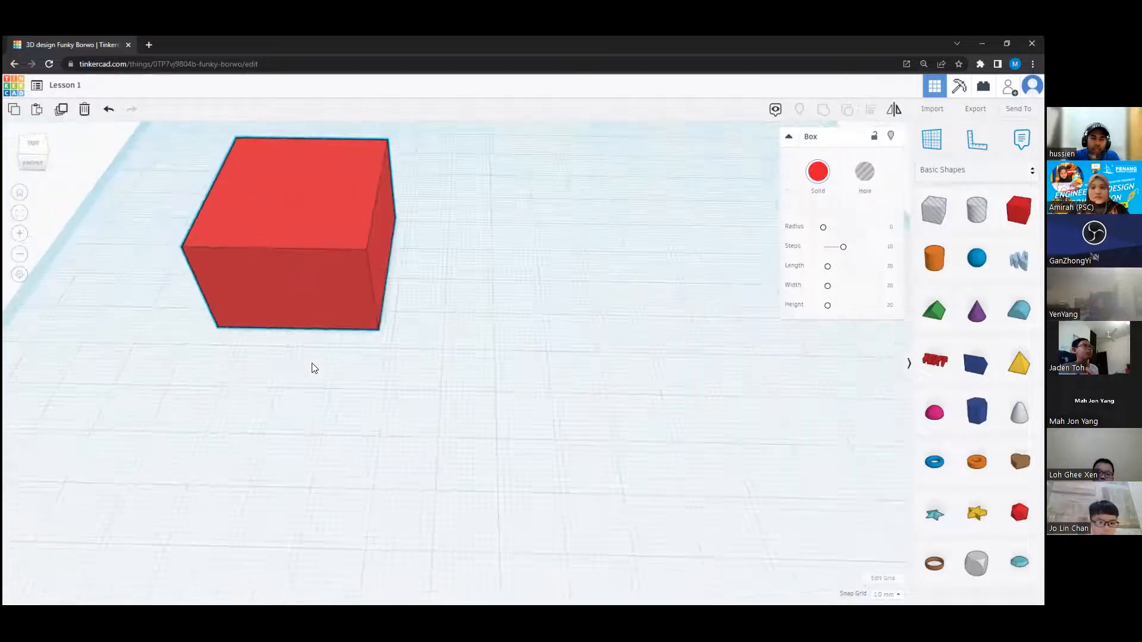
# Step: Set the dimension along the box's front edge to 30 mm
pyautogui.scroll(2, 363, 347)
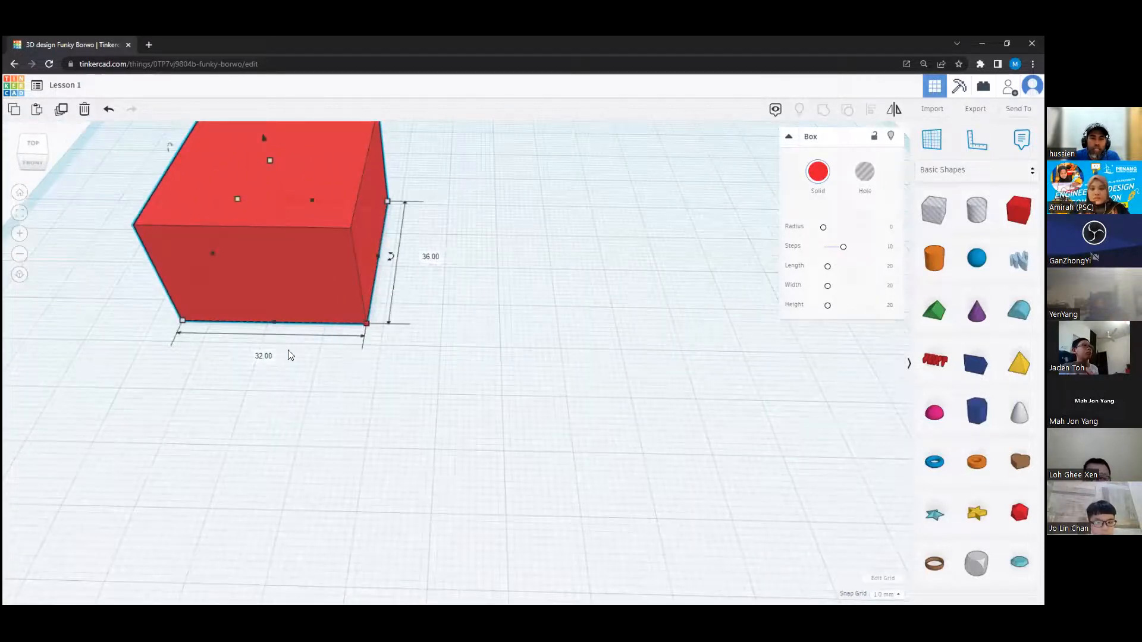
pyautogui.click(262, 355)
pyautogui.write('30')
pyautogui.press('Return')
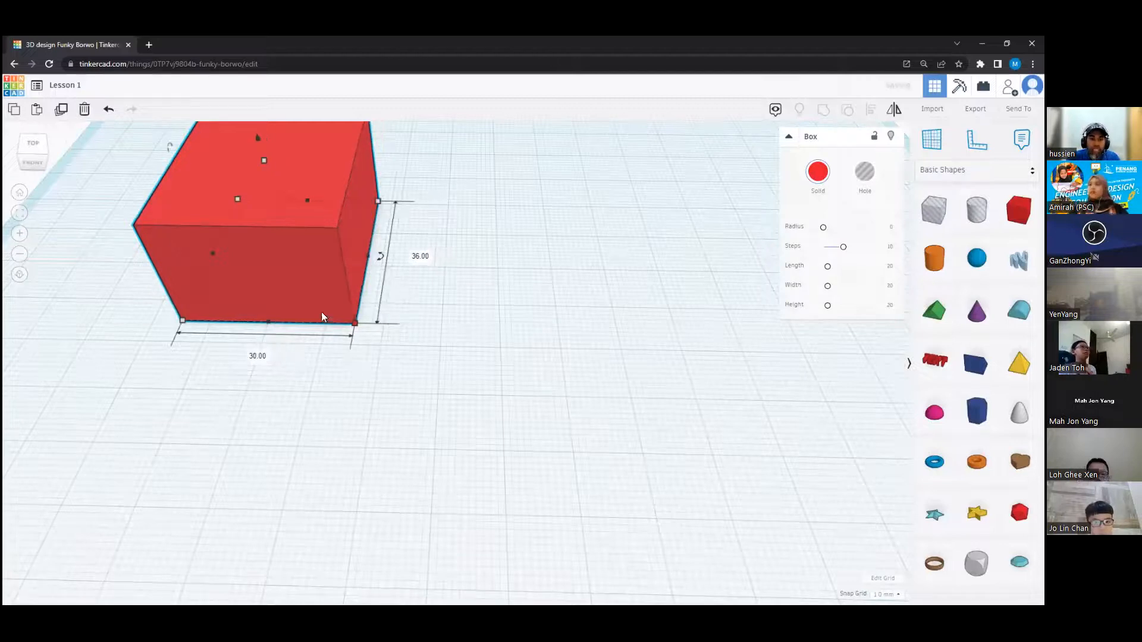
# Step: Set the box's side dimension, running front to back, to 30 mm and deselect the box
pyautogui.click(419, 256)
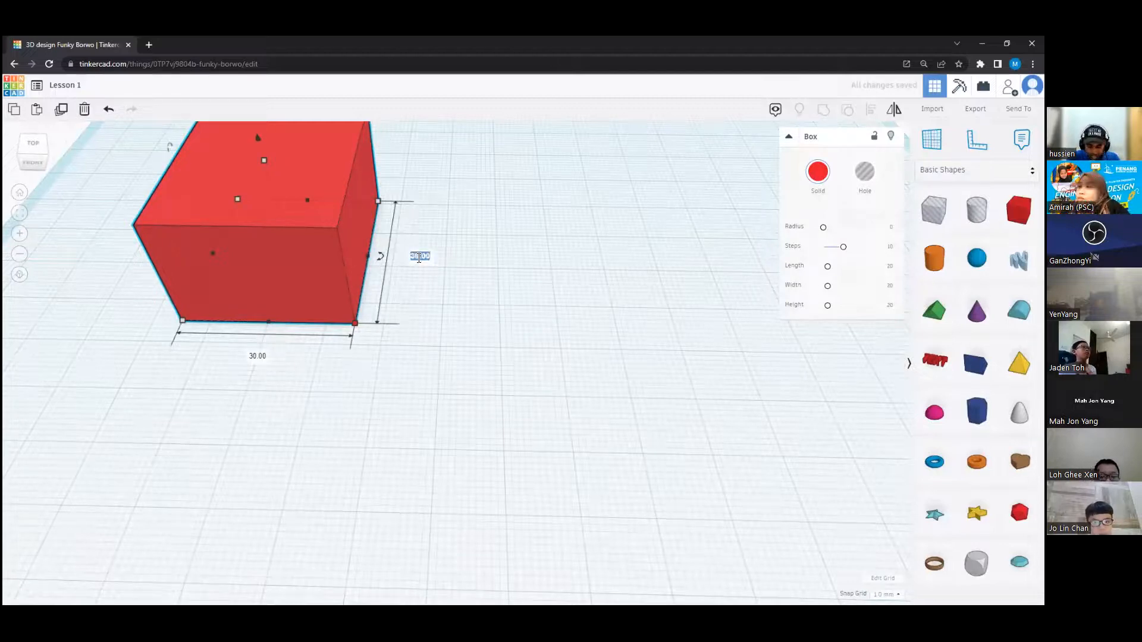
pyautogui.write('30')
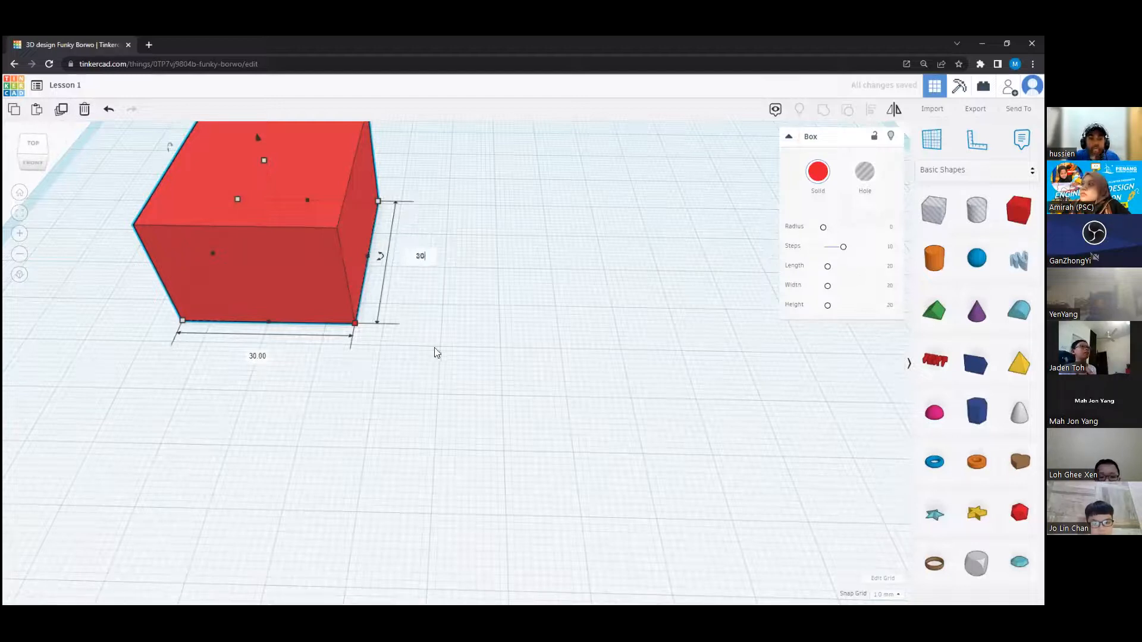
pyautogui.press('Return')
pyautogui.moveTo(419, 353); pyautogui.dragTo(760, 463, button='middle')
pyautogui.moveTo(556, 307); pyautogui.dragTo(550, 361, button='right')
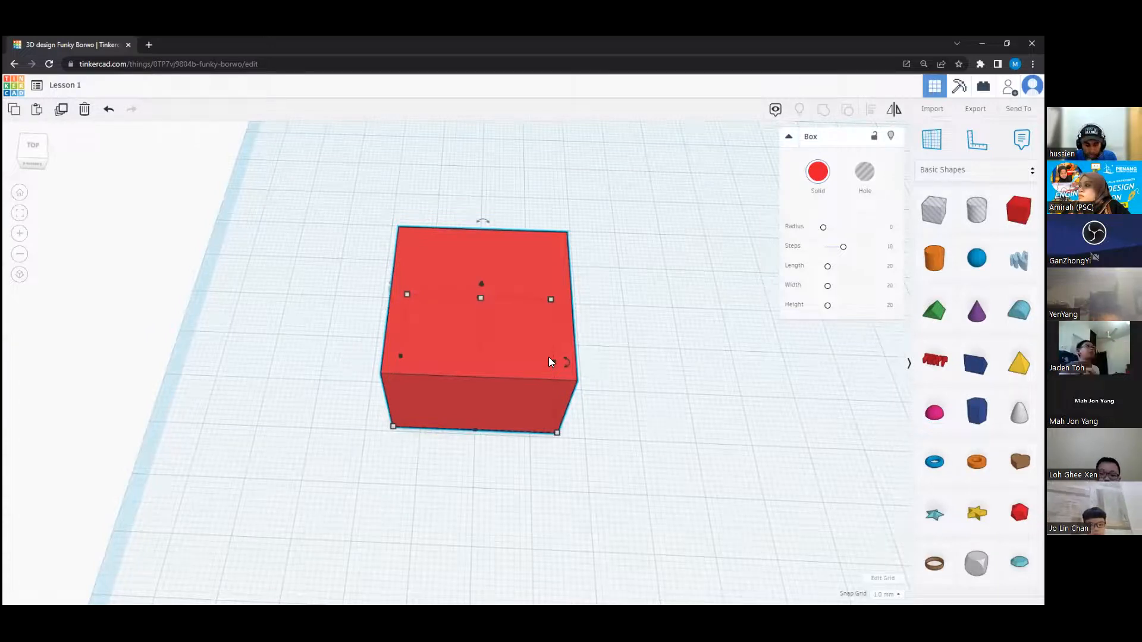
pyautogui.click(625, 205)
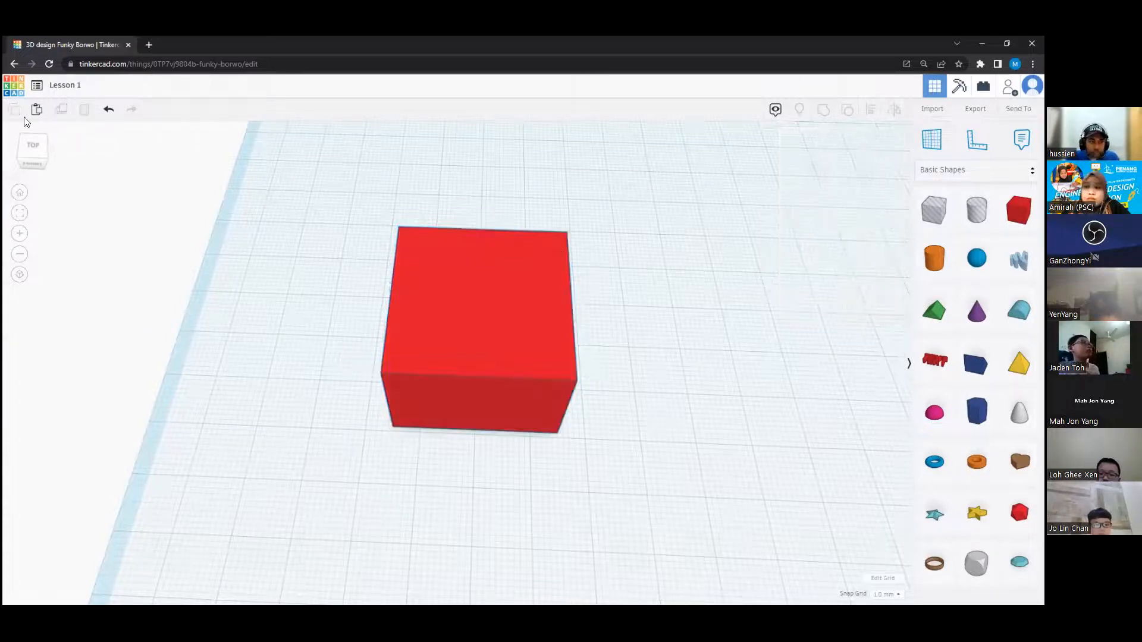
# Step: Duplicate the red box by copy and paste, and place the two boxes side by side with a small gap
pyautogui.click(492, 301)
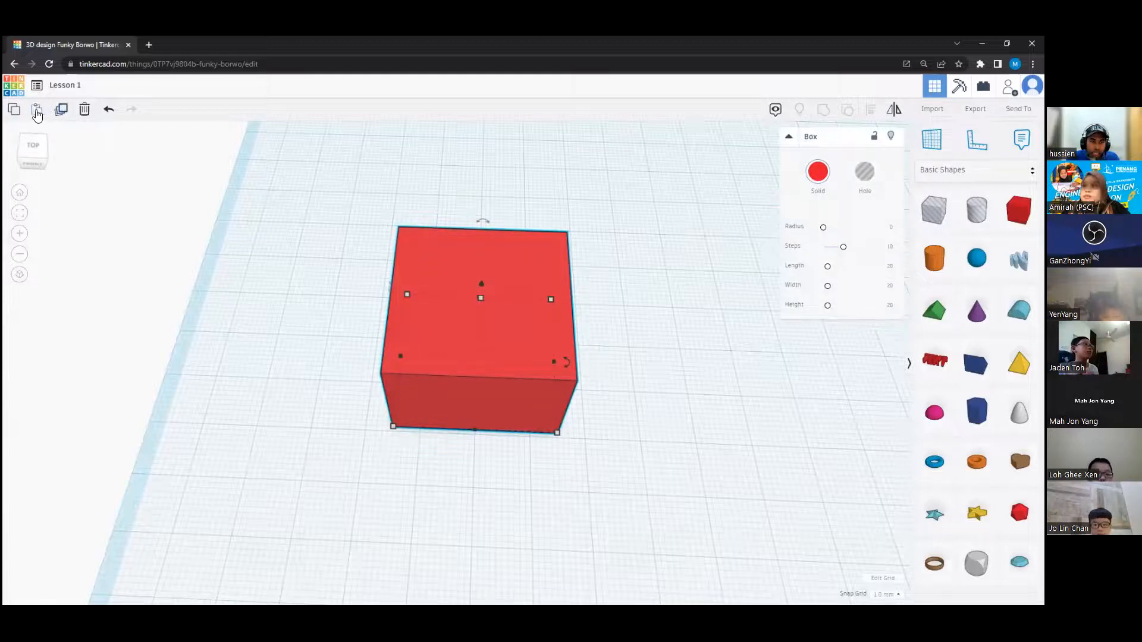
pyautogui.click(36, 113)
pyautogui.moveTo(642, 290); pyautogui.dragTo(746, 294)
pyautogui.moveTo(488, 320); pyautogui.dragTo(387, 312)
pyautogui.moveTo(655, 310); pyautogui.dragTo(619, 295)
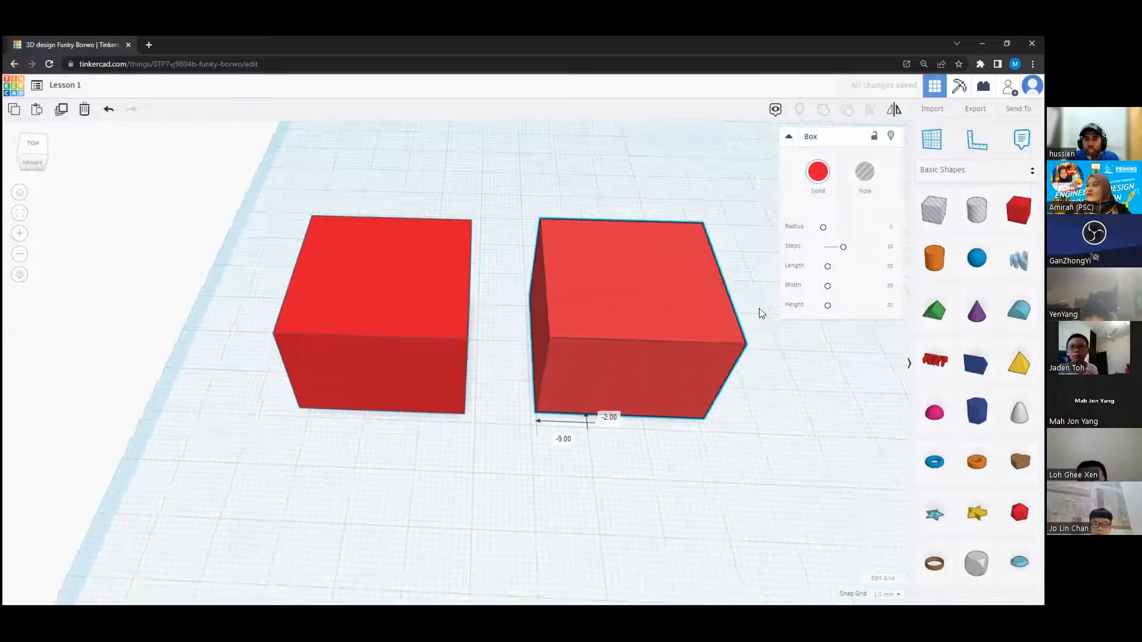
pyautogui.moveTo(757, 313); pyautogui.dragTo(673, 280, button='right')
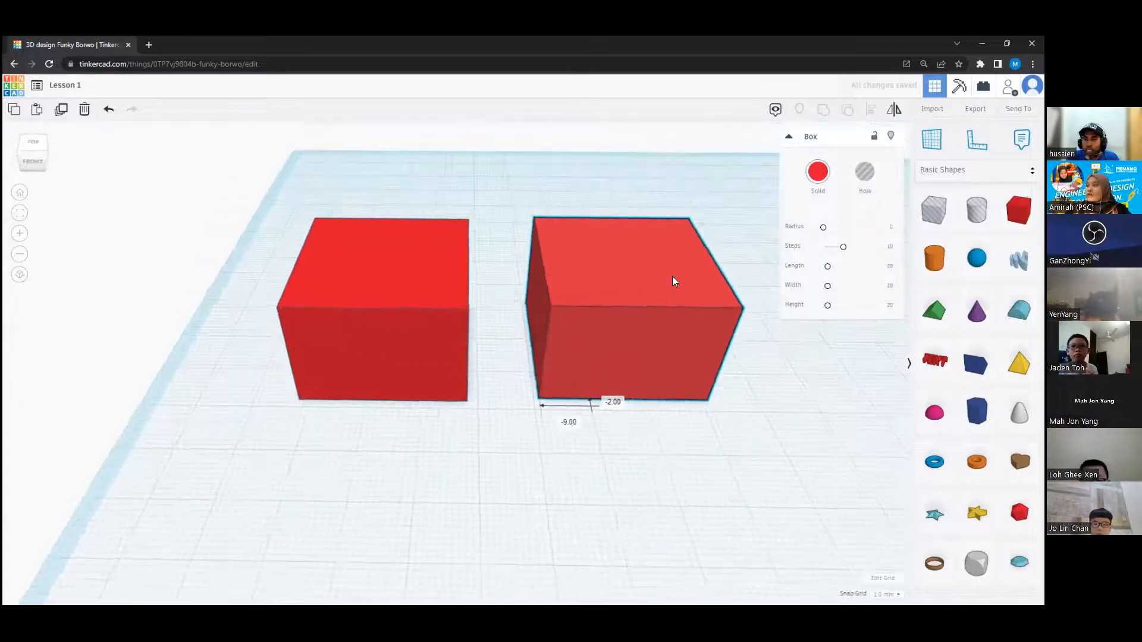
# Step: Turn the copied box into a hole and set its base to 25 by 25 mm
pyautogui.click(864, 172)
pyautogui.moveTo(706, 398)
pyautogui.click(634, 435)
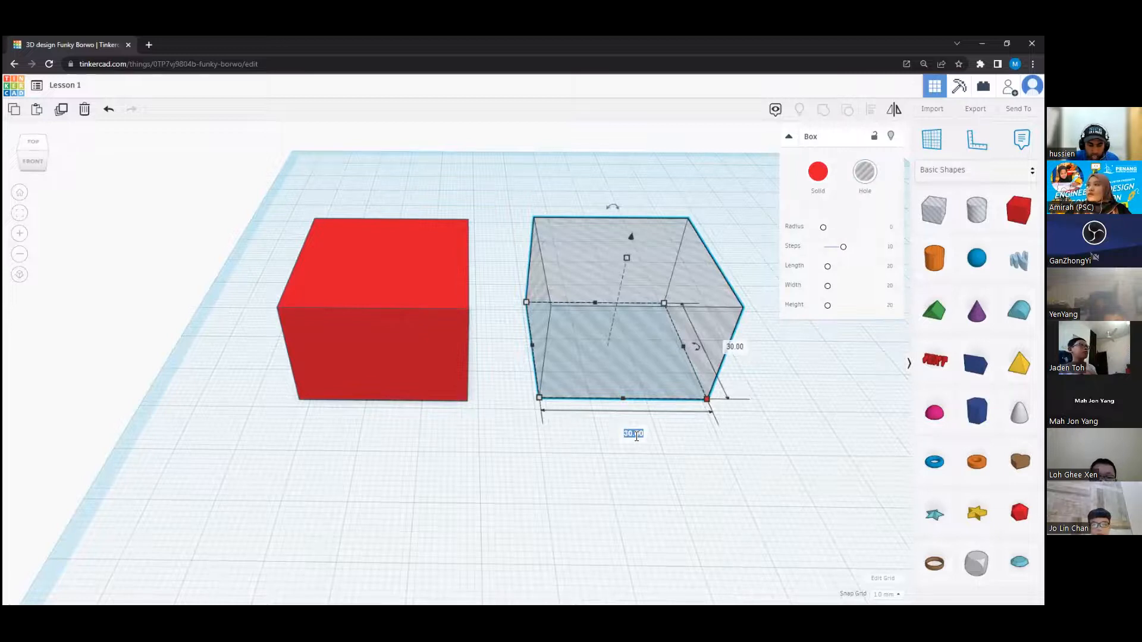
pyautogui.write('25')
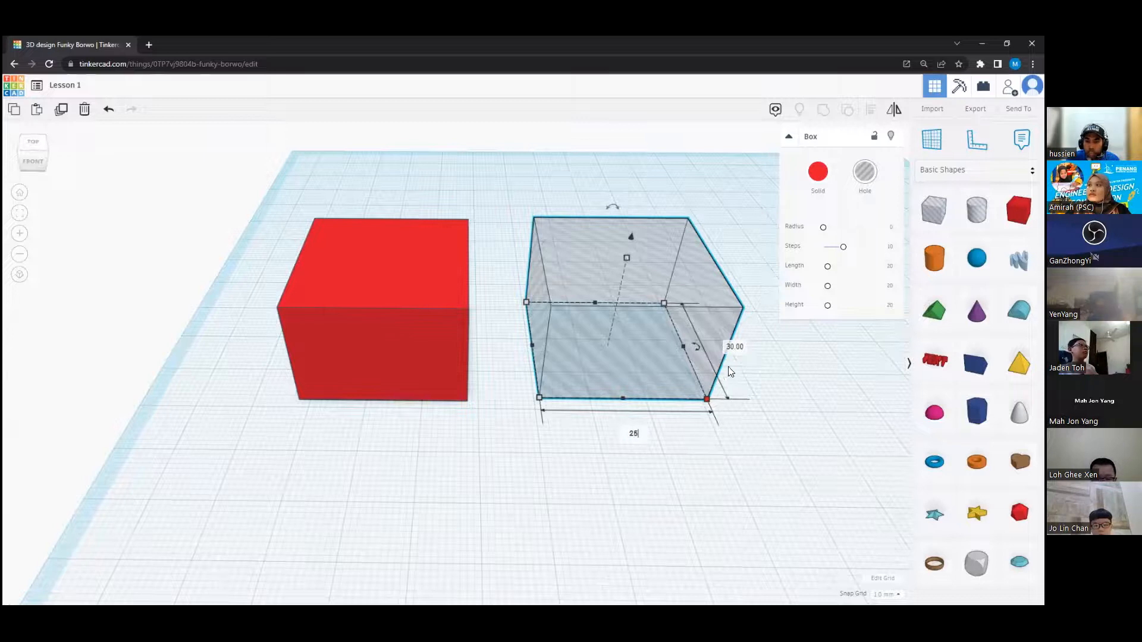
pyautogui.press('Return')
pyautogui.click(714, 347)
pyautogui.write('2')
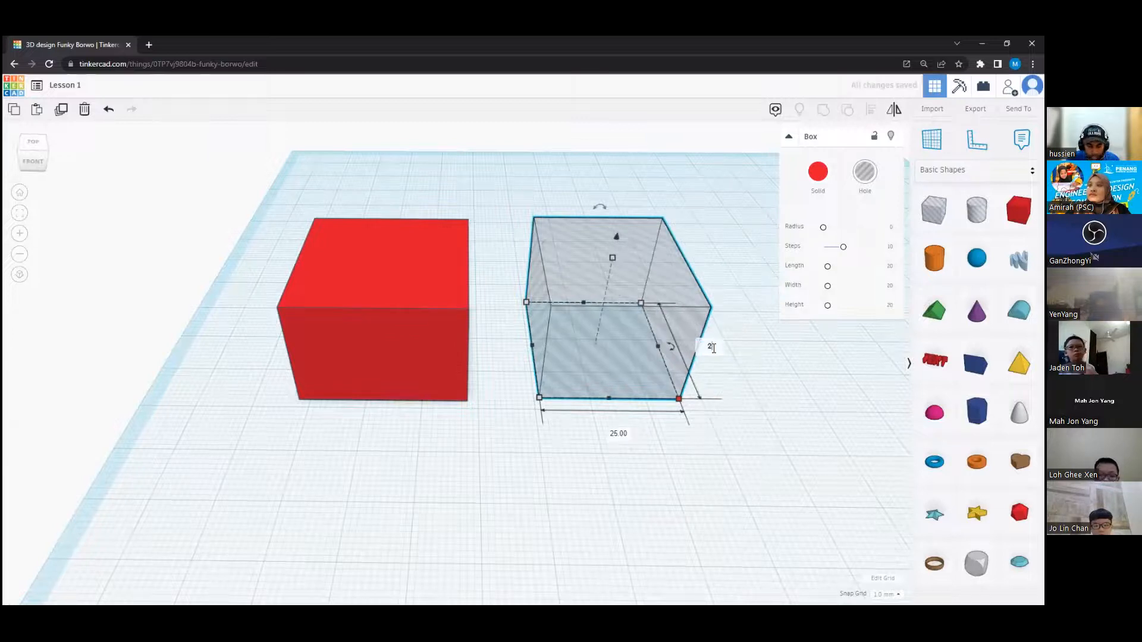
pyautogui.write('5')
pyautogui.press('Return')
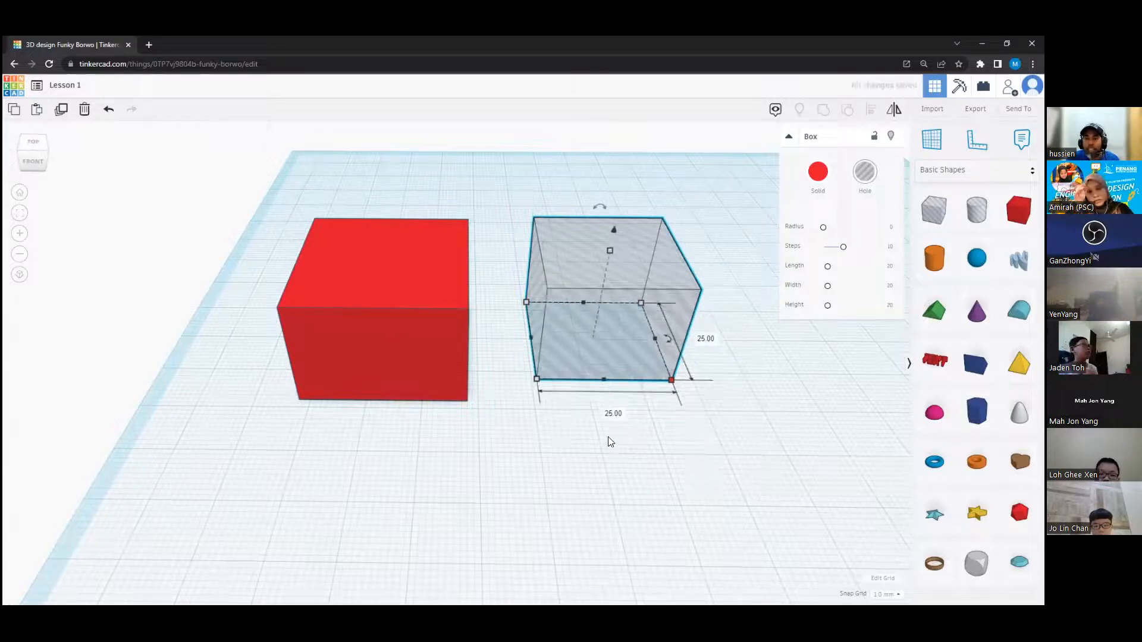
# Step: Compare the heights of the red box and the hole box from a low front view
pyautogui.click(473, 431)
pyautogui.moveTo(473, 430); pyautogui.dragTo(480, 449, button='right')
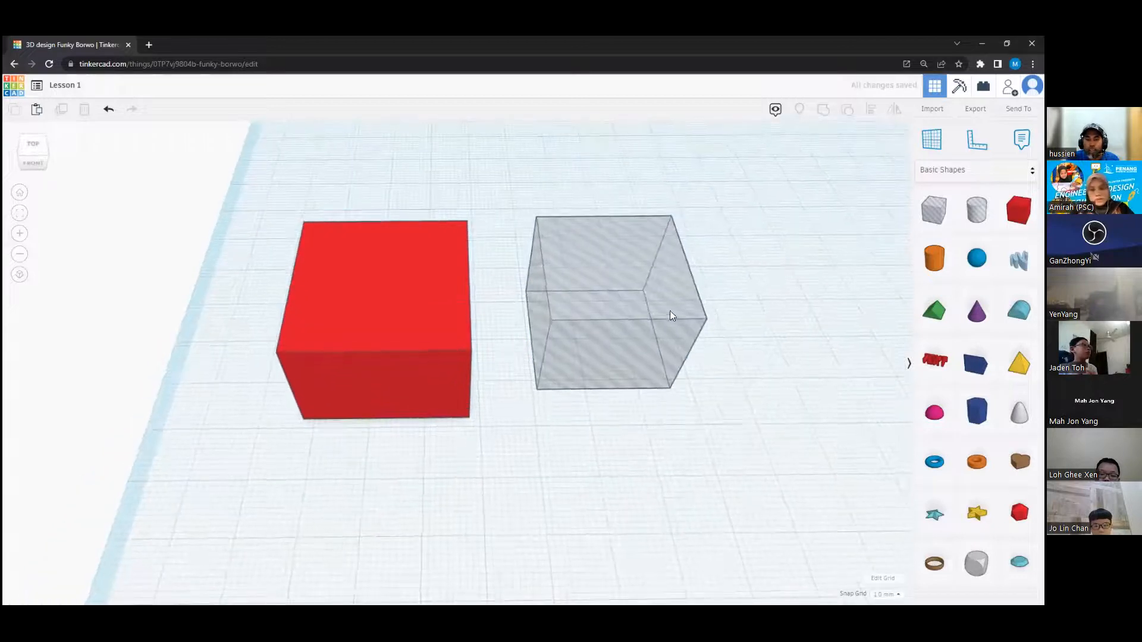
pyautogui.moveTo(447, 359); pyautogui.dragTo(428, 334, button='right')
pyautogui.click(445, 270)
pyautogui.moveTo(389, 245)
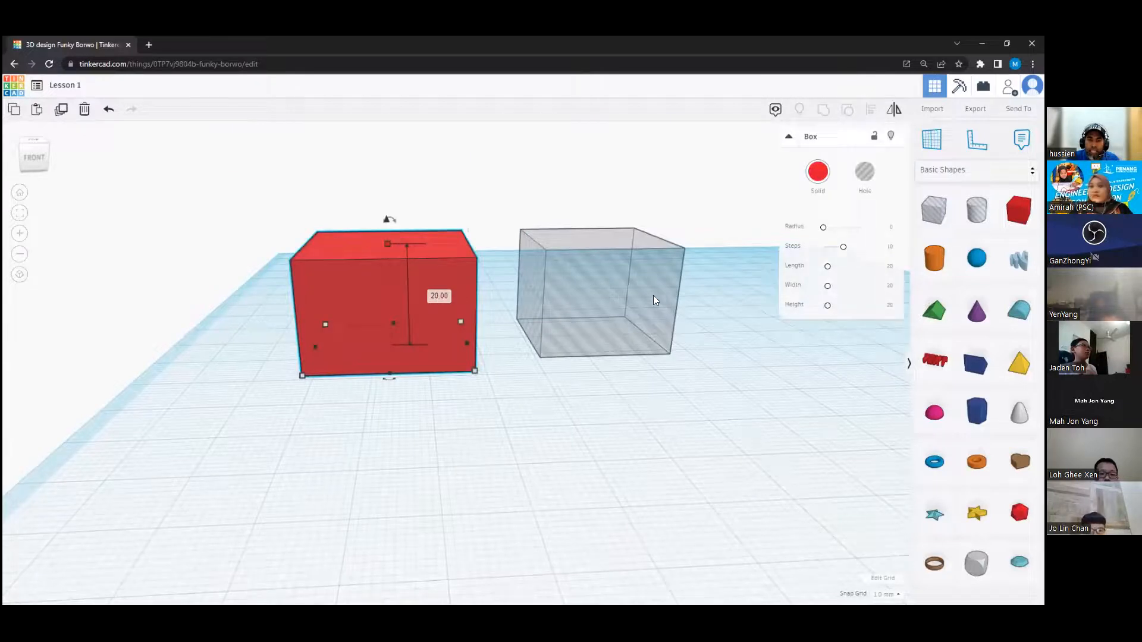
pyautogui.click(619, 274)
pyautogui.moveTo(480, 406); pyautogui.dragTo(479, 452, button='right')
pyautogui.moveTo(328, 194); pyautogui.dragTo(332, 203, button='right')
# Step: Select both boxes and align them on their centres in both width and depth, nesting the hole inside the red box
pyautogui.moveTo(284, 185); pyautogui.dragTo(728, 475)
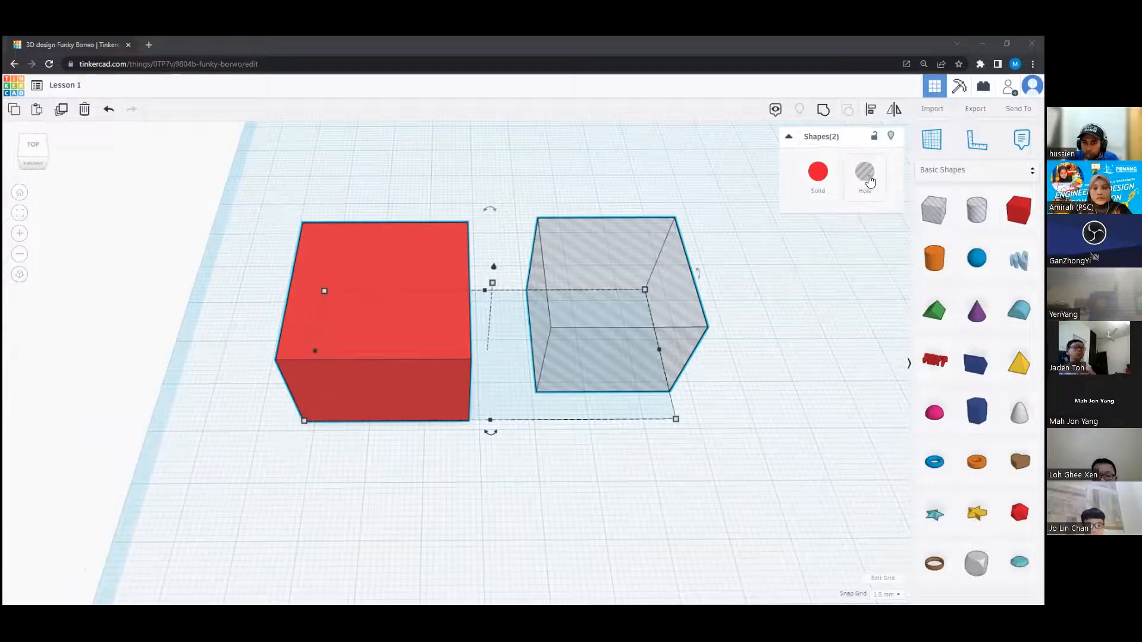
pyautogui.click(868, 111)
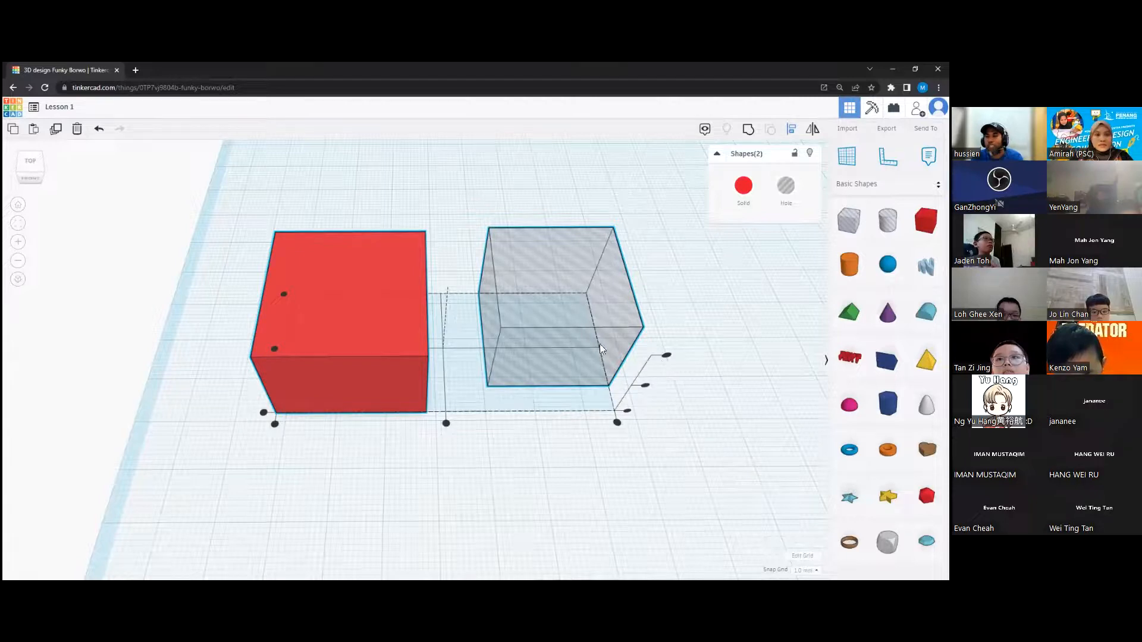
pyautogui.moveTo(616, 453); pyautogui.dragTo(562, 433, button='right')
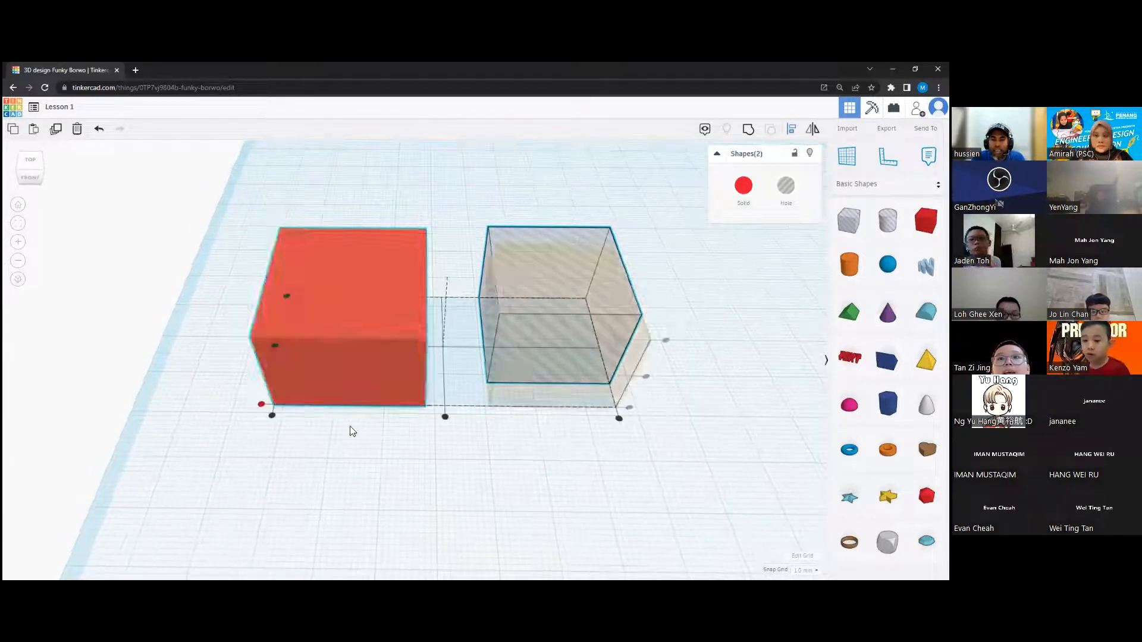
pyautogui.click(445, 417)
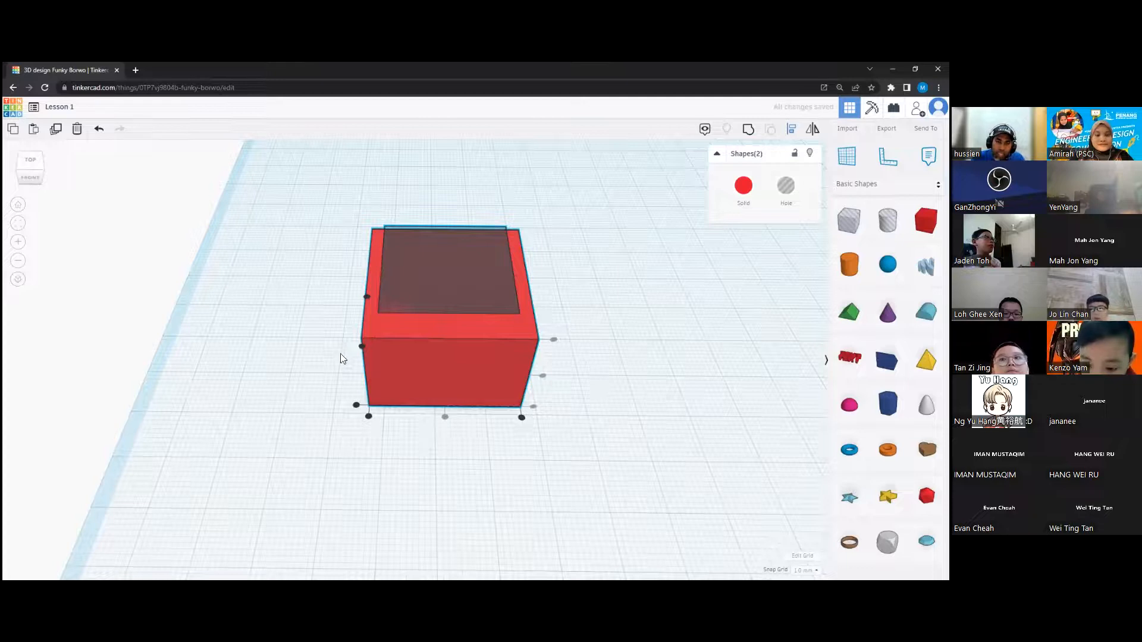
pyautogui.click(361, 346)
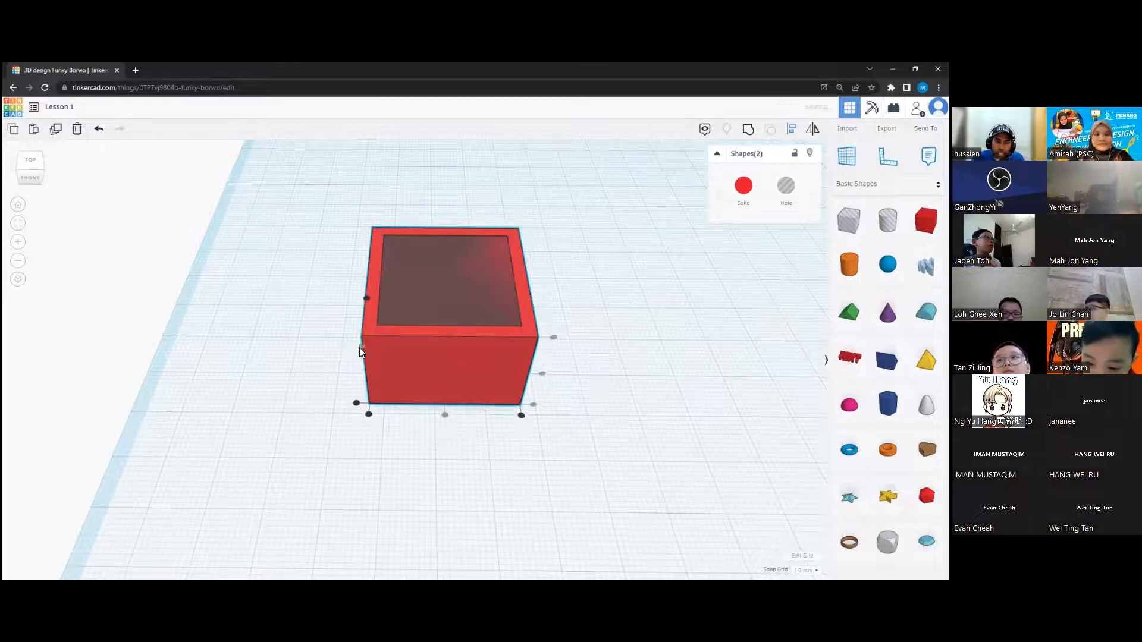
pyautogui.click(584, 412)
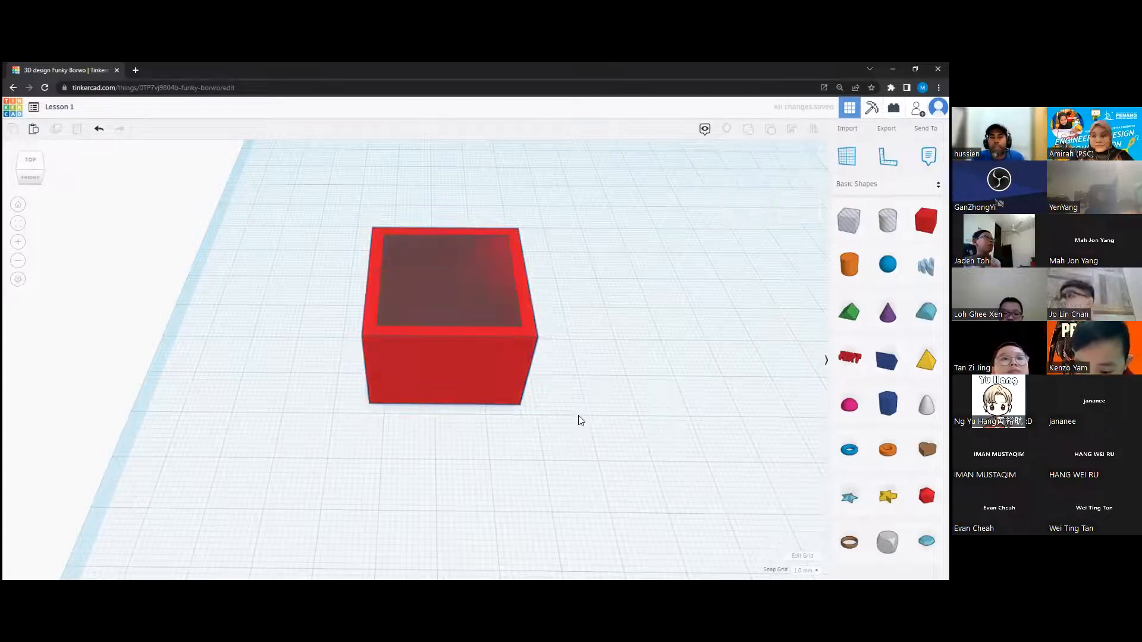
# Step: Examine the base dimensions of the outer red box and of the hole nested inside it
pyautogui.moveTo(578, 416); pyautogui.dragTo(574, 437, button='right')
pyautogui.moveTo(321, 200); pyautogui.dragTo(587, 447)
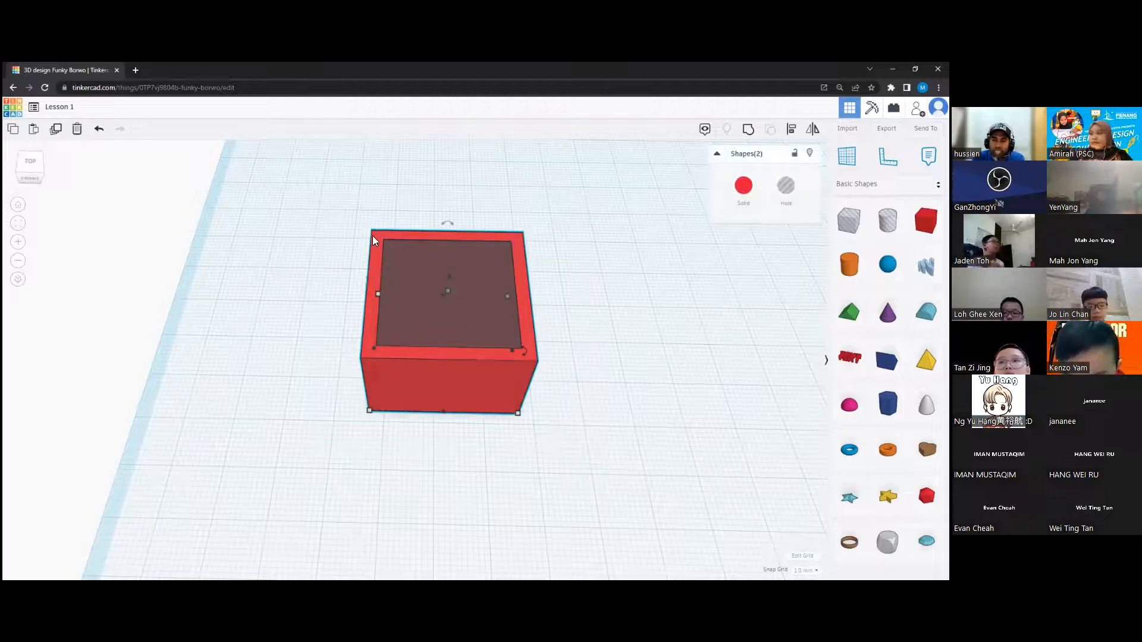
pyautogui.moveTo(313, 196); pyautogui.dragTo(587, 456)
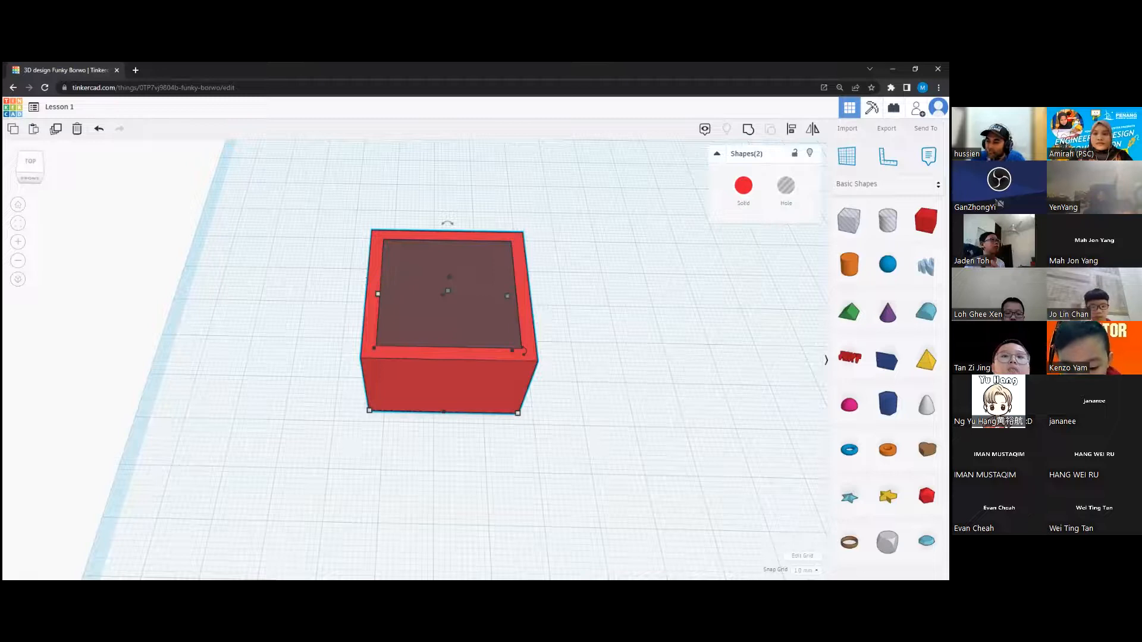
pyautogui.click(481, 401)
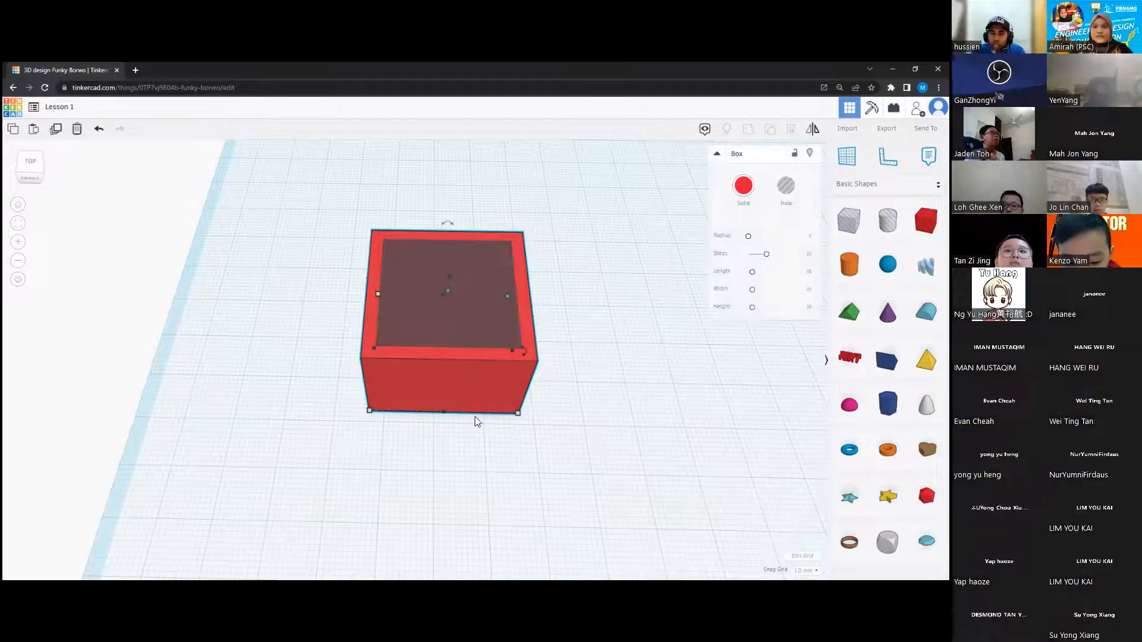
pyautogui.click(518, 413)
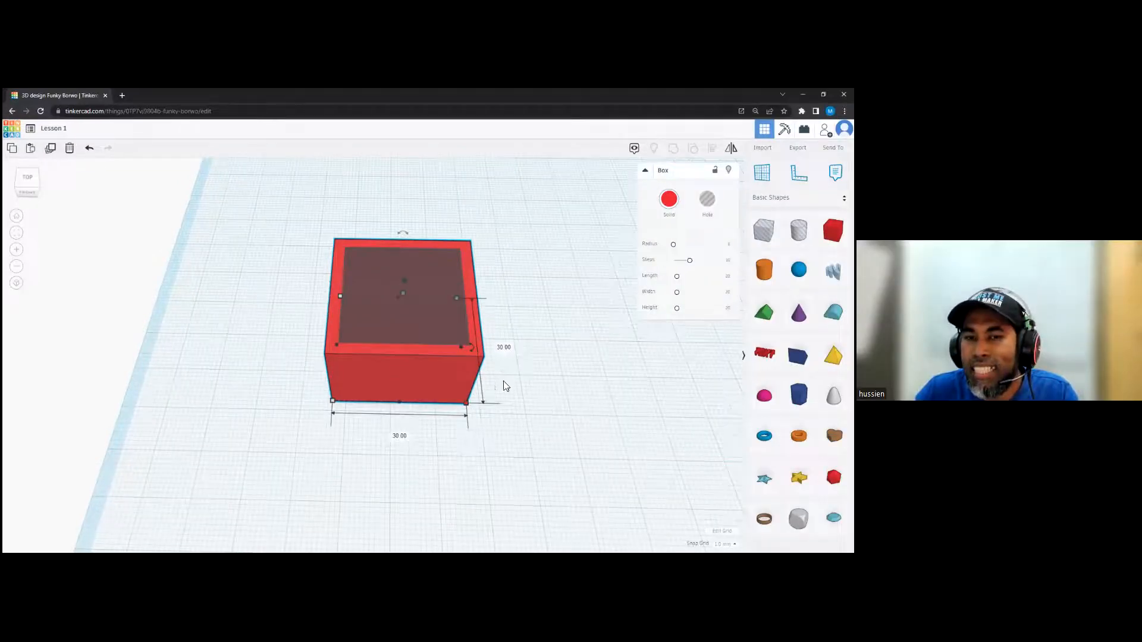
pyautogui.moveTo(486, 439); pyautogui.dragTo(473, 412, button='right')
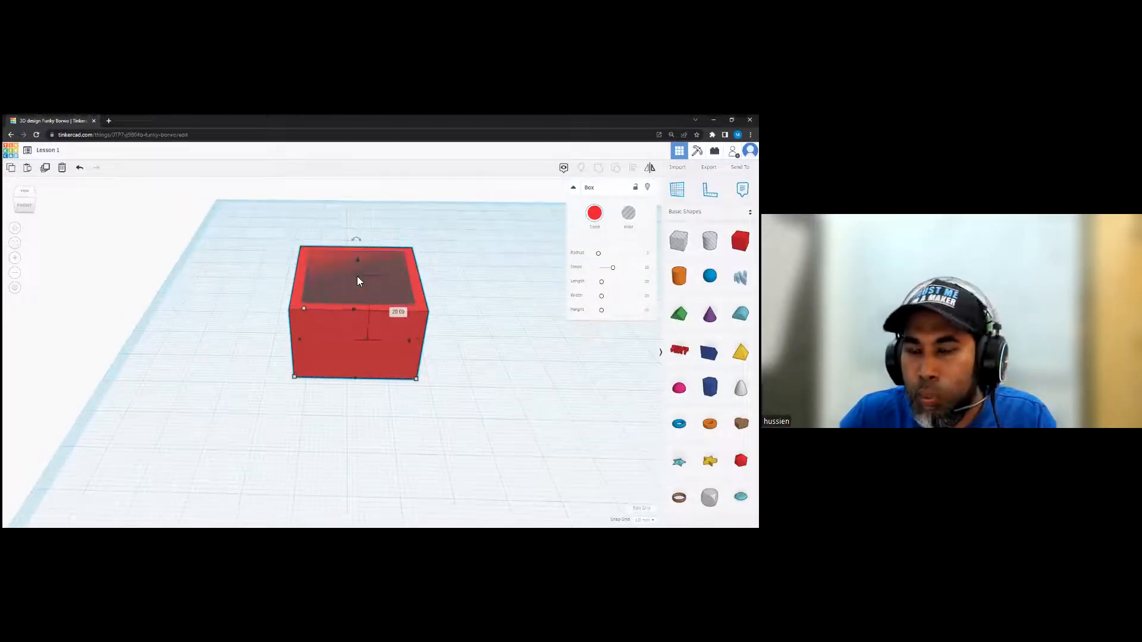
pyautogui.click(425, 423)
pyautogui.click(425, 280)
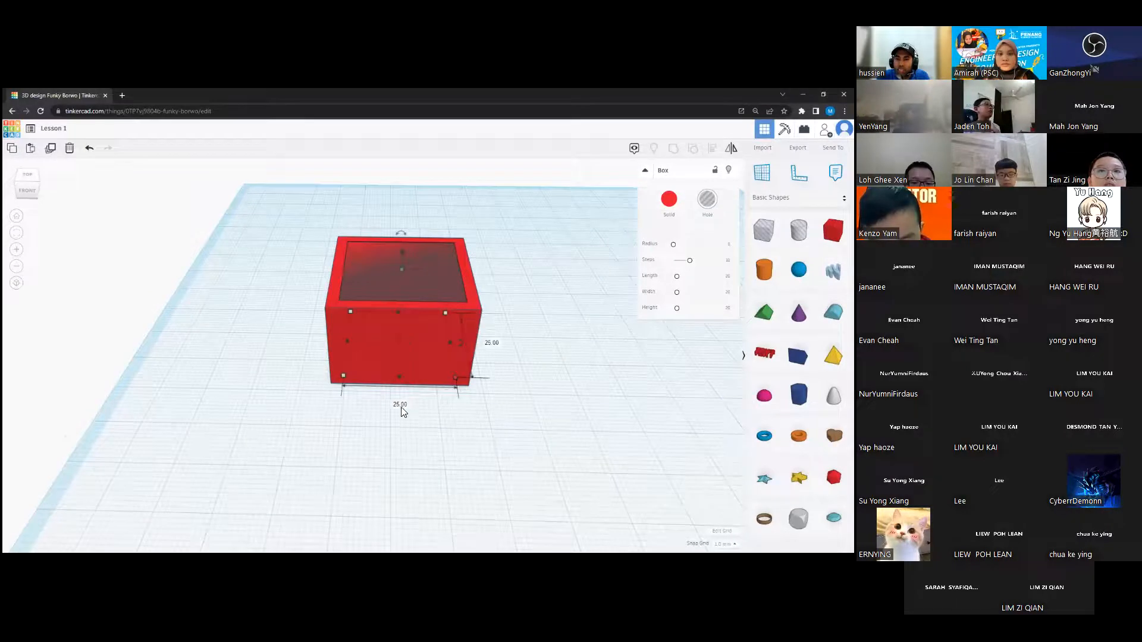
pyautogui.click(530, 431)
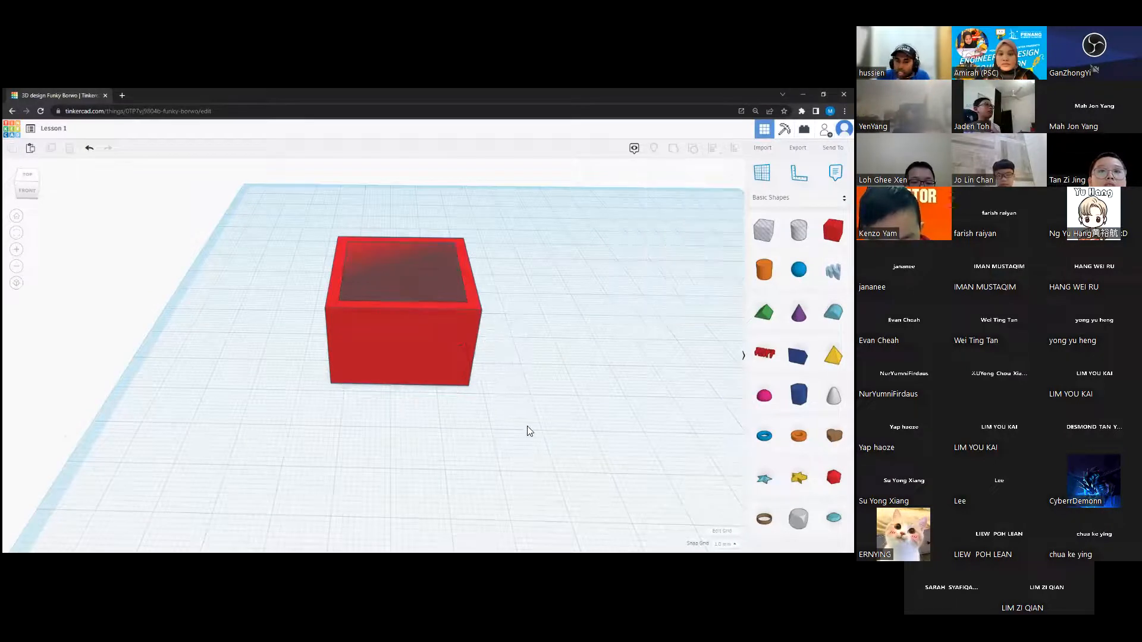
# Step: Reselect both nested boxes and check their centre alignment across the width
pyautogui.moveTo(276, 231); pyautogui.dragTo(536, 404)
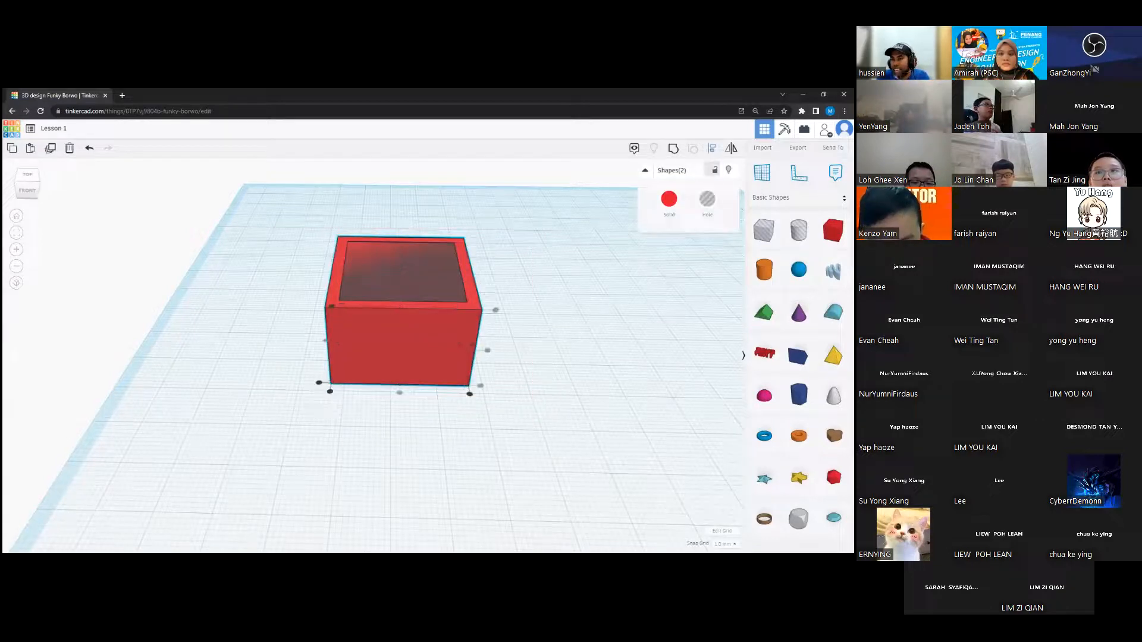
pyautogui.click(400, 395)
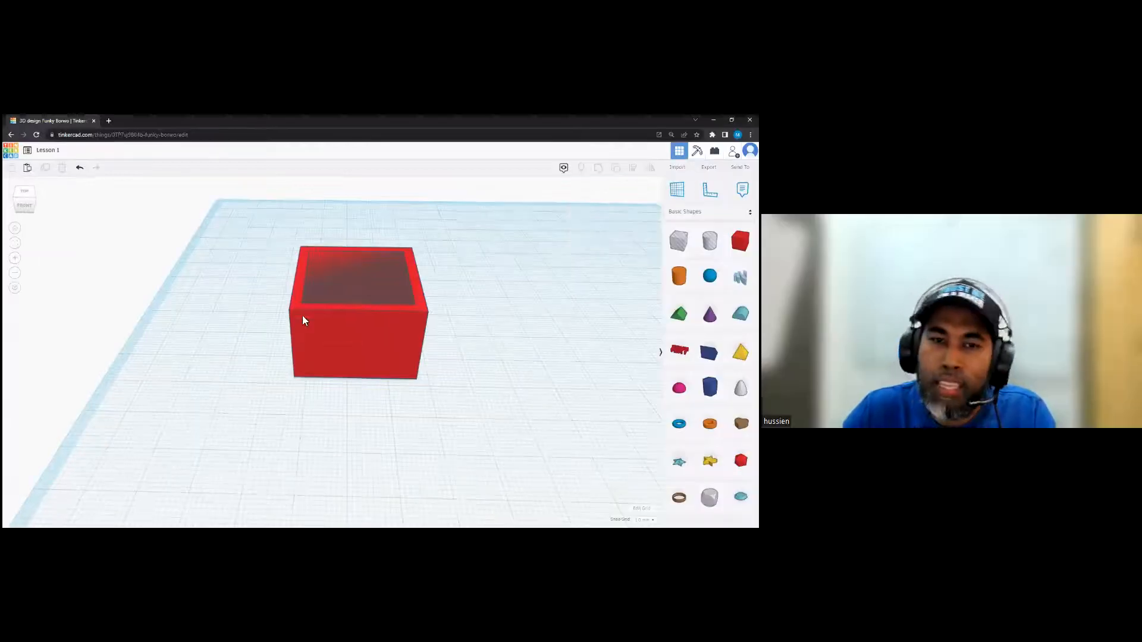
pyautogui.moveTo(463, 342); pyautogui.dragTo(439, 400, button='right')
pyautogui.moveTo(240, 237); pyautogui.dragTo(486, 419)
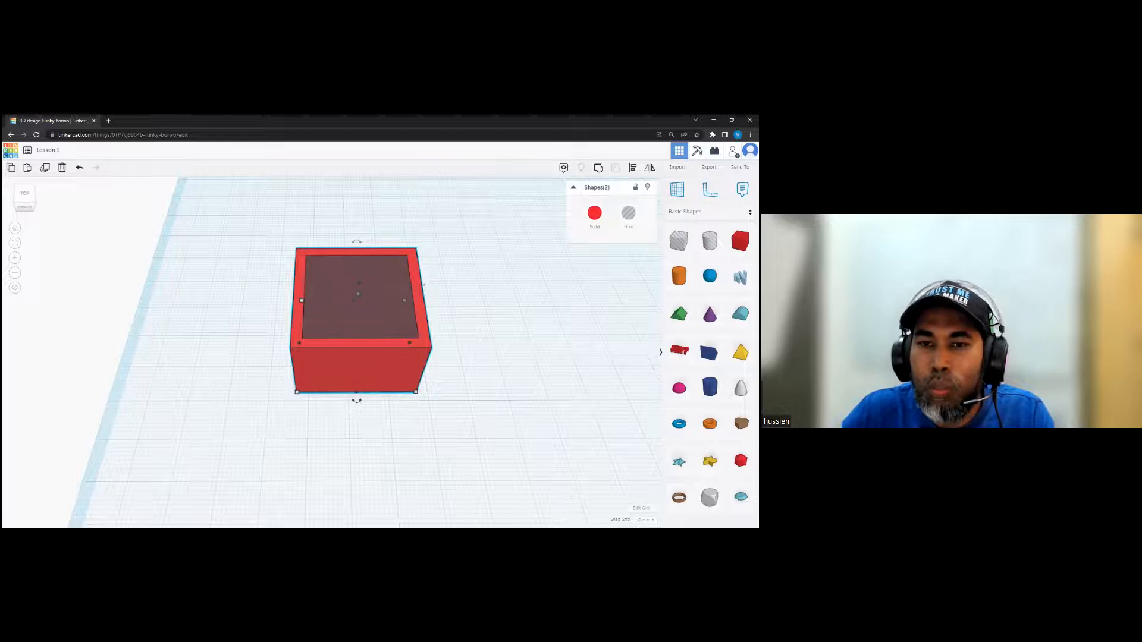
pyautogui.moveTo(476, 381); pyautogui.dragTo(469, 361, button='right')
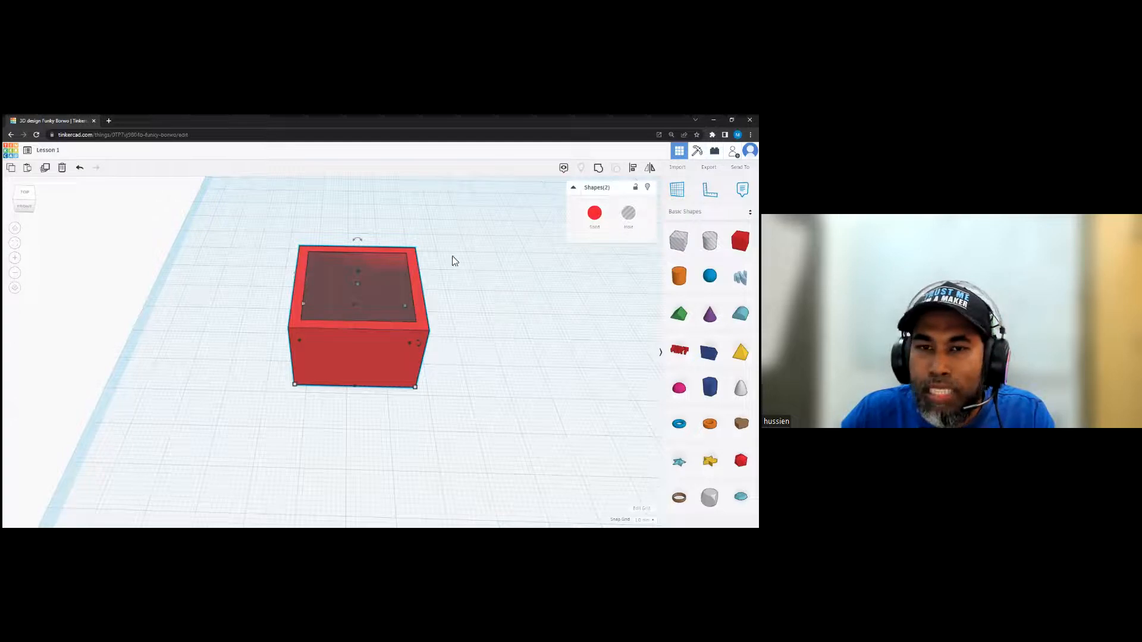
# Step: Group the red box with the nested hole to cut a square opening through it, and inspect the hollow shape
pyautogui.click(333, 243)
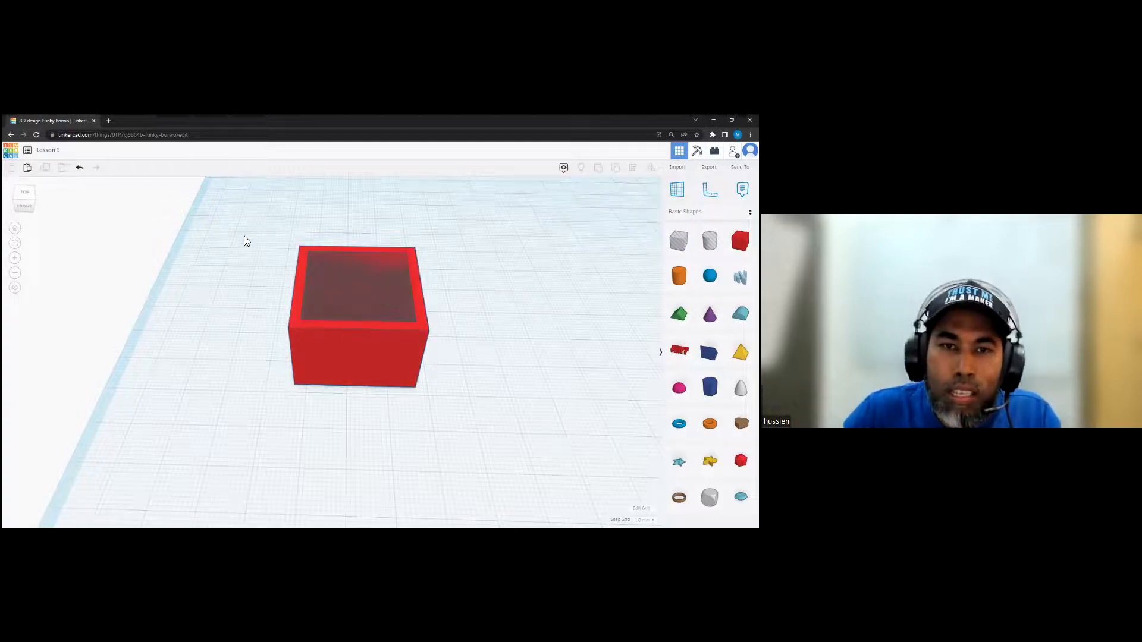
pyautogui.moveTo(250, 223); pyautogui.dragTo(502, 417)
pyautogui.moveTo(410, 227); pyautogui.dragTo(412, 244, button='right')
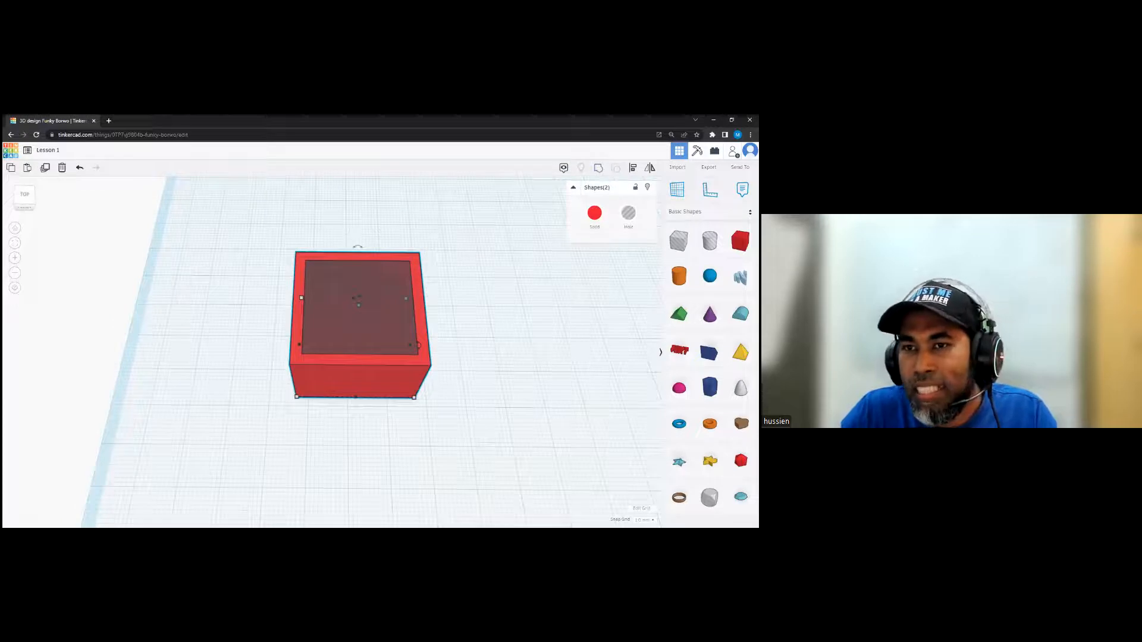
pyautogui.click(598, 168)
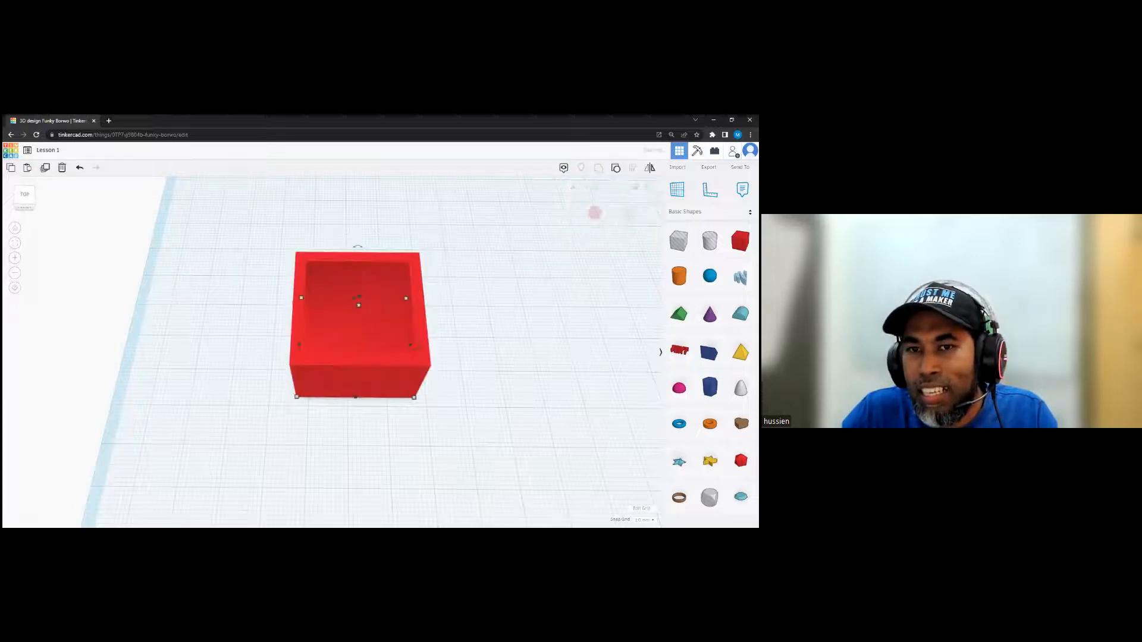
pyautogui.moveTo(489, 355); pyautogui.dragTo(417, 363, button='right')
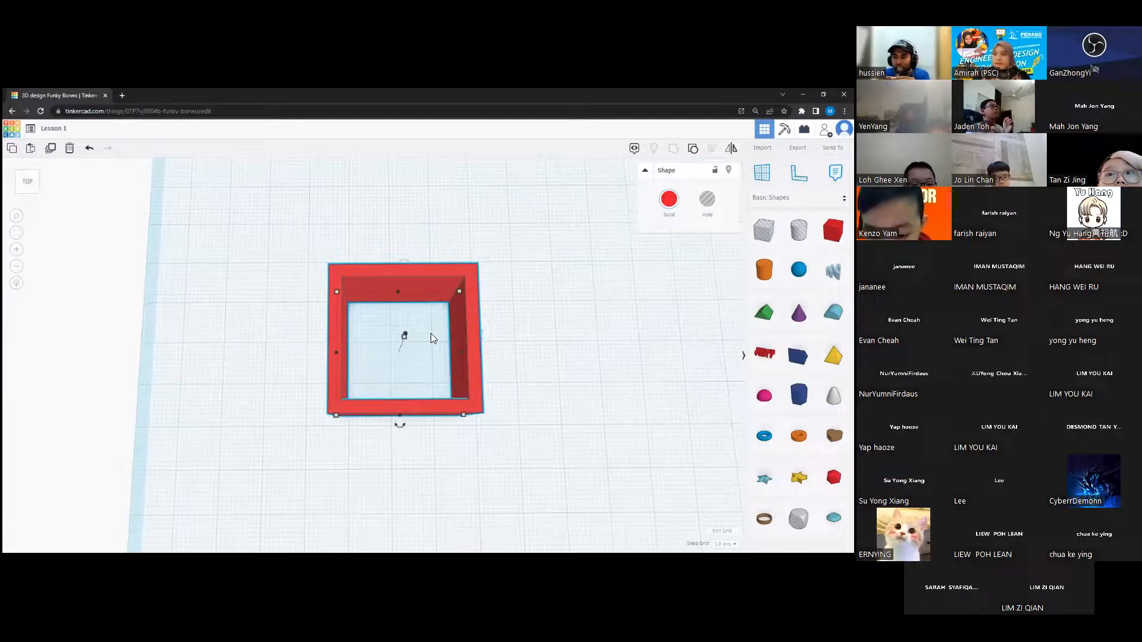
pyautogui.moveTo(527, 316)
pyautogui.mouseDown(button='right')
pyautogui.moveTo(555, 248)
pyautogui.moveTo(517, 331)
pyautogui.moveTo(547, 342)
pyautogui.moveTo(523, 337)
pyautogui.mouseUp(button='right')
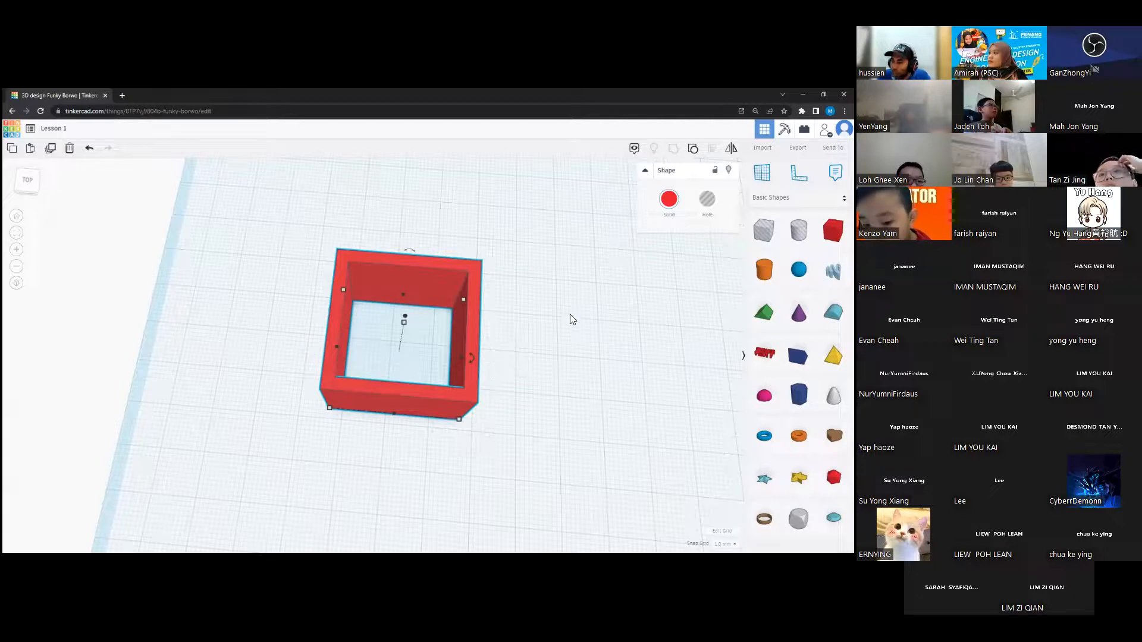
# Step: Undo the grouping and the centre alignments so the red box and the hole stand apart again
pyautogui.moveTo(534, 325); pyautogui.dragTo(548, 293, button='right')
pyautogui.moveTo(532, 357); pyautogui.dragTo(526, 352, button='right')
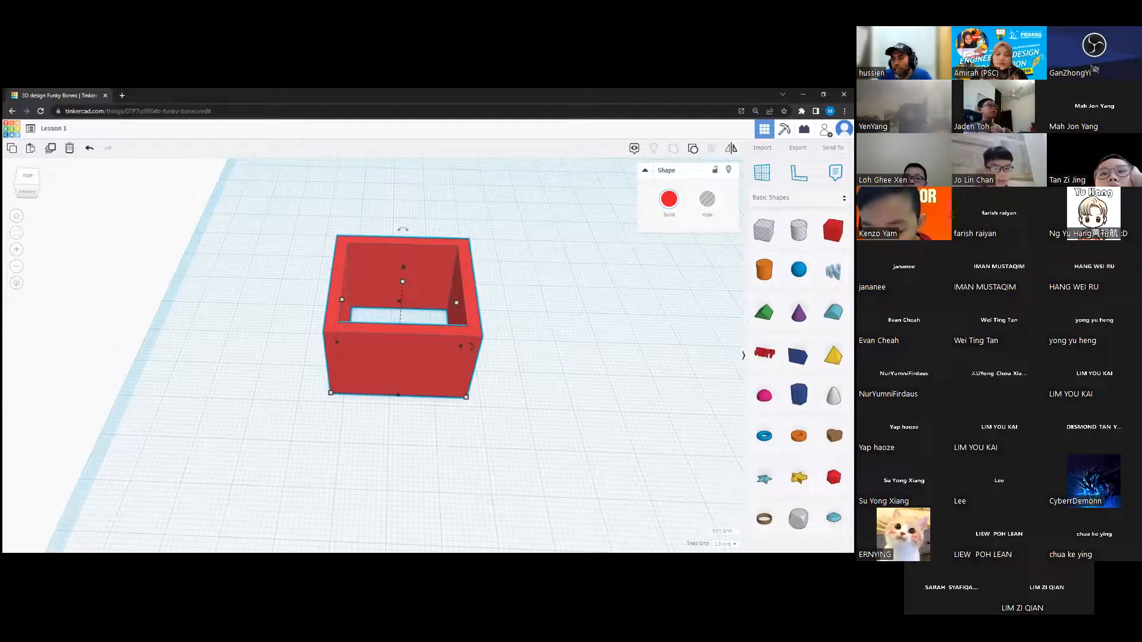
pyautogui.click(458, 226)
pyautogui.moveTo(322, 219); pyautogui.dragTo(312, 234, button='right')
pyautogui.moveTo(313, 234); pyautogui.dragTo(532, 431)
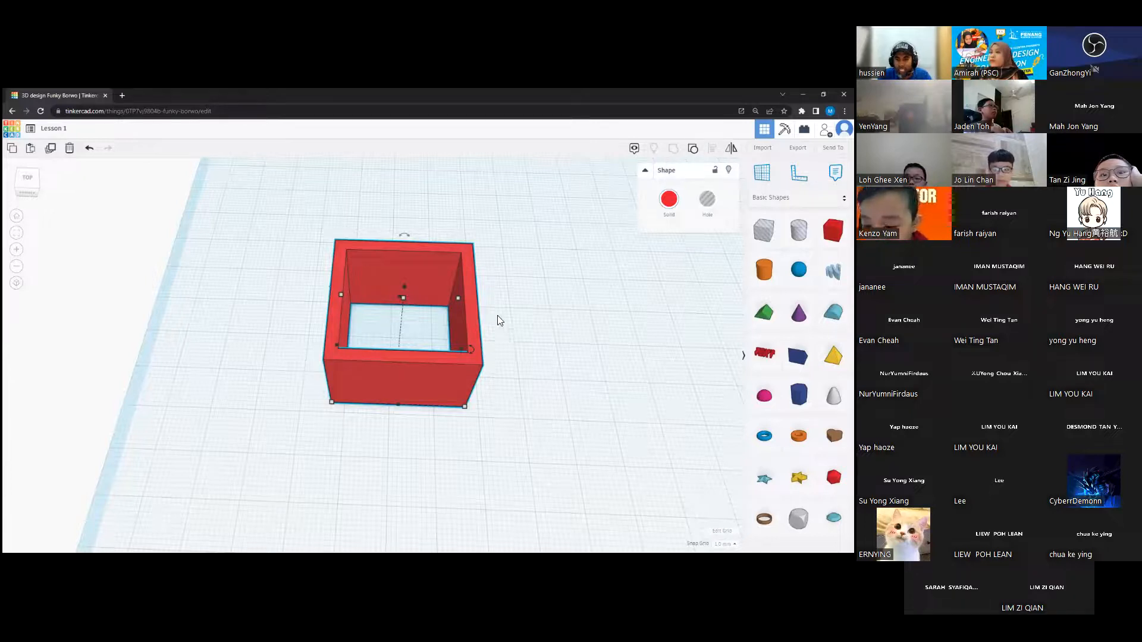
pyautogui.click(542, 317)
pyautogui.hotkey('ctrl', 'z')
pyautogui.hotkey('ctrl', 'z')
pyautogui.hotkey('ctrl', 'z')
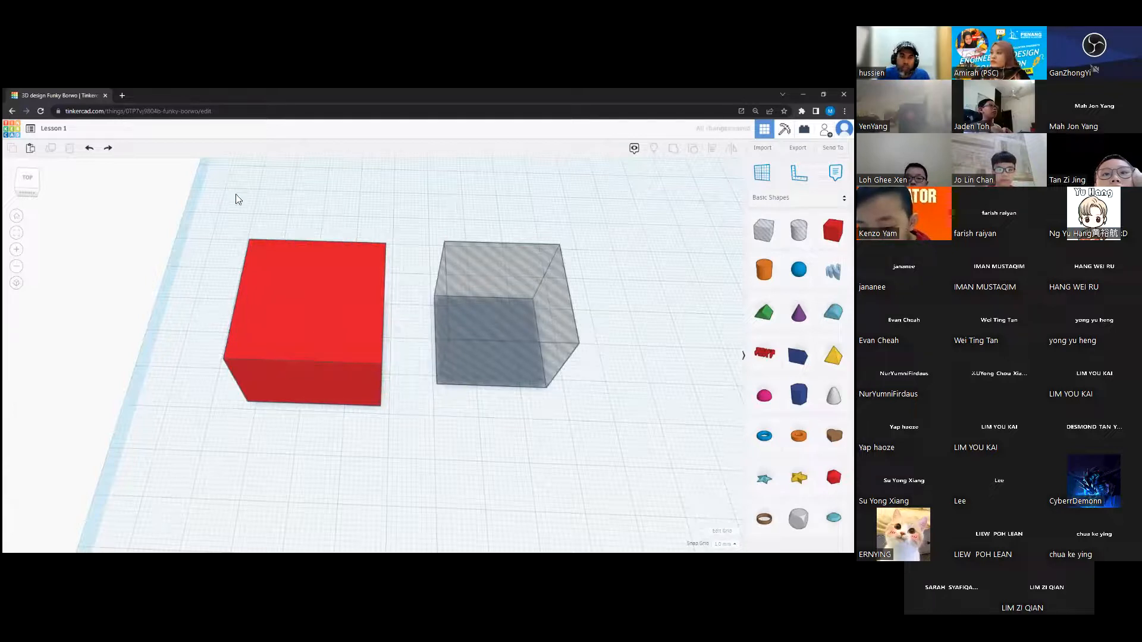
pyautogui.click(345, 301)
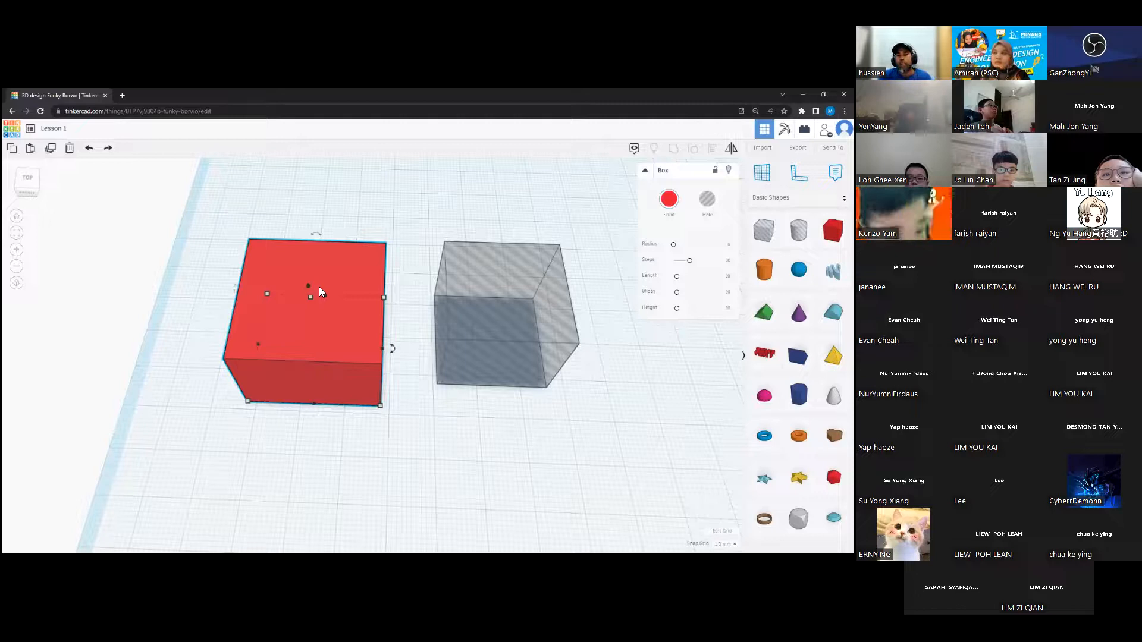
pyautogui.click(483, 294)
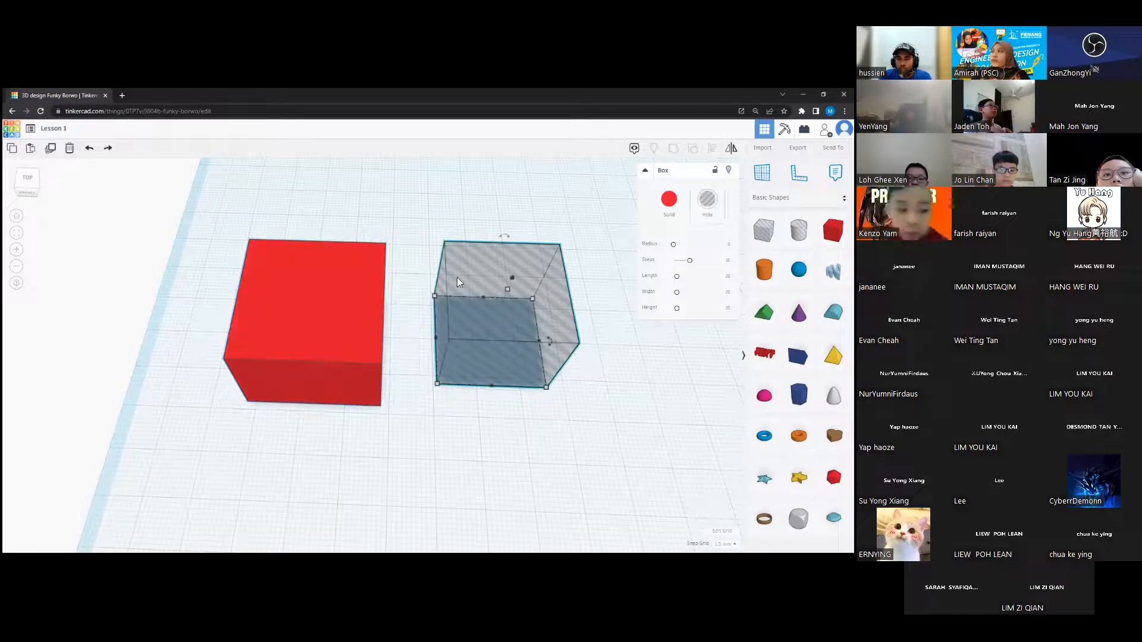
pyautogui.keyDown('shift'); pyautogui.click(339, 295); pyautogui.keyUp('shift')
pyautogui.click(669, 199)
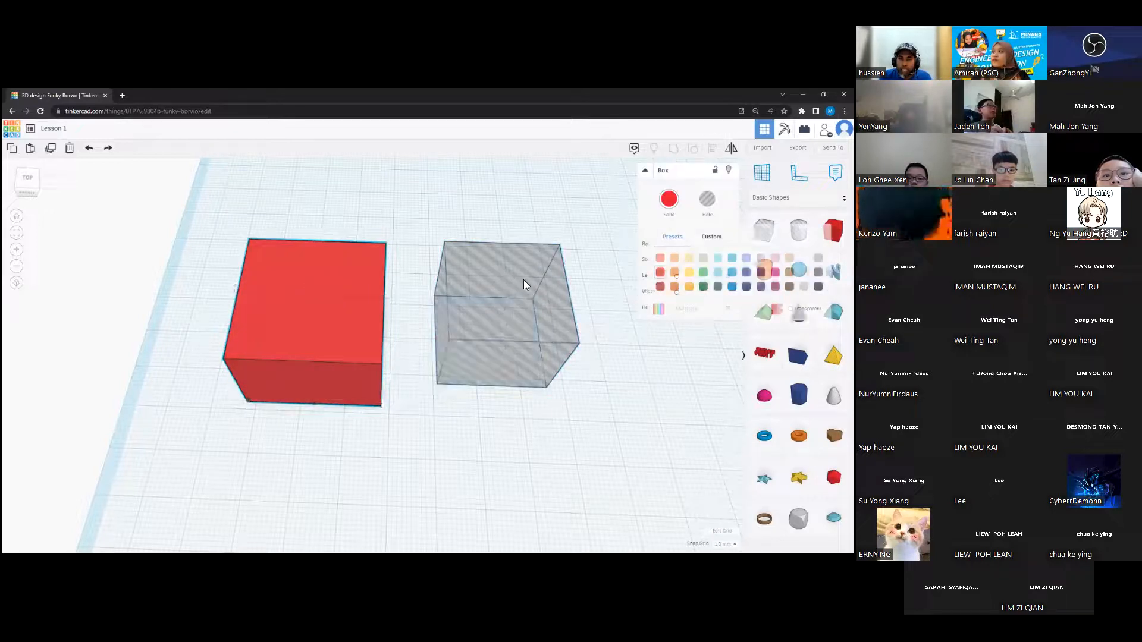
pyautogui.click(523, 284)
pyautogui.click(433, 205)
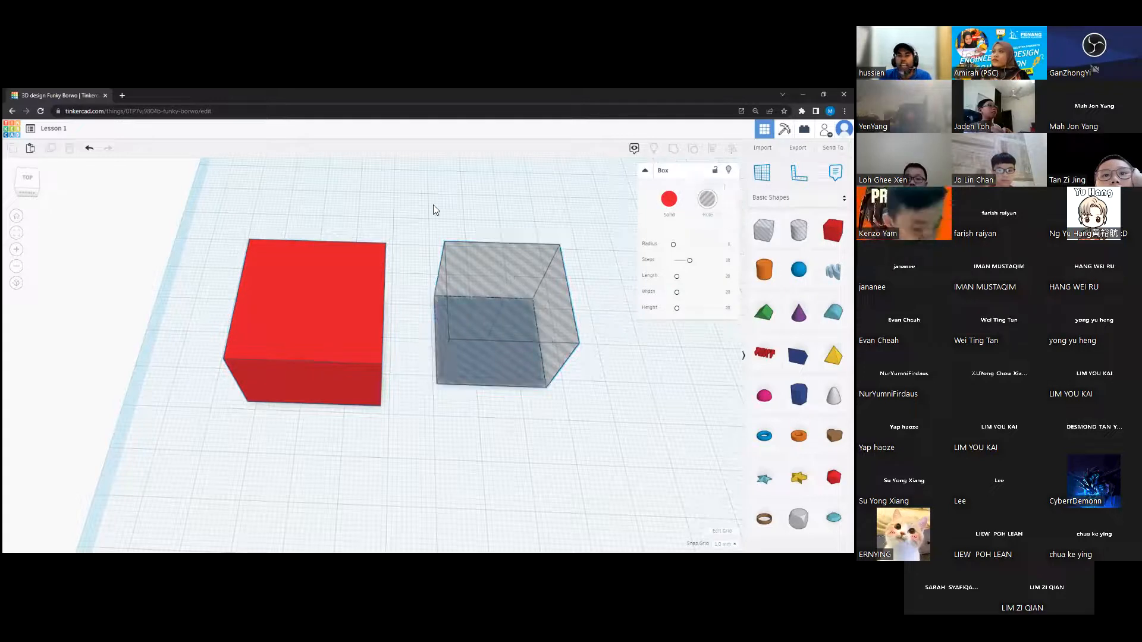
# Step: Select the red box and the hole together and align them on their centres in width and depth
pyautogui.moveTo(308, 297); pyautogui.dragTo(616, 446)
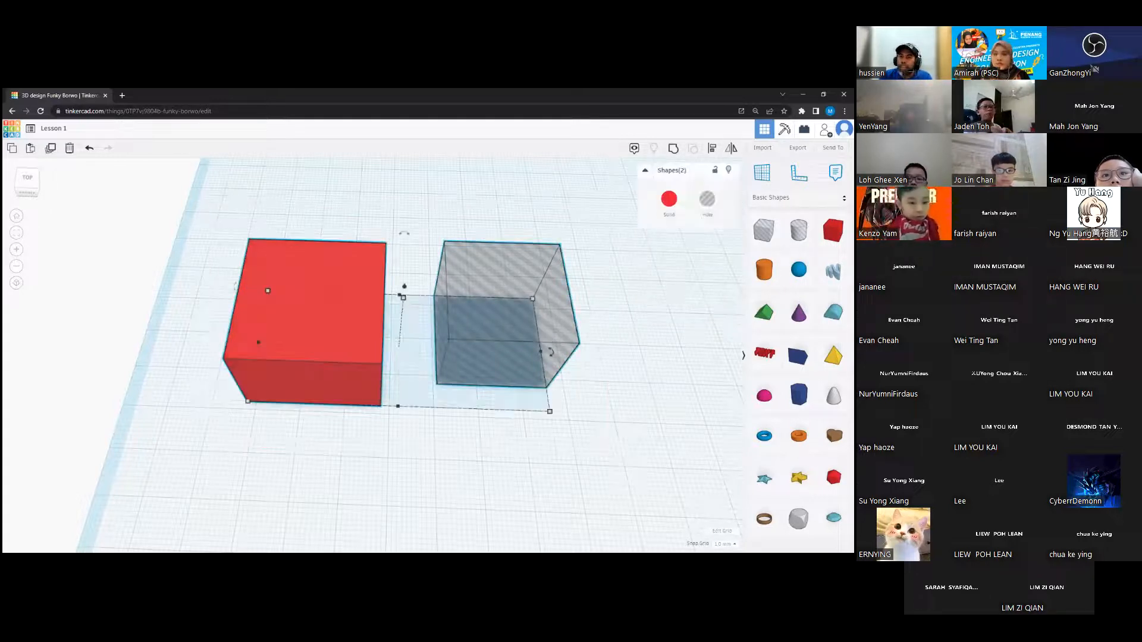
pyautogui.press('l')
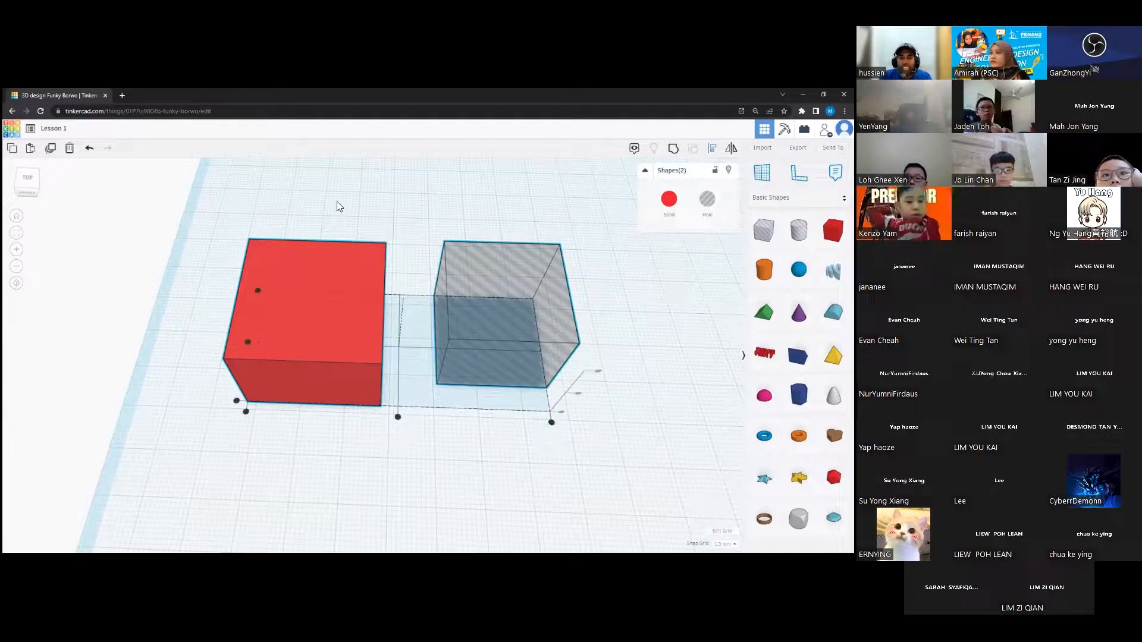
pyautogui.click(398, 418)
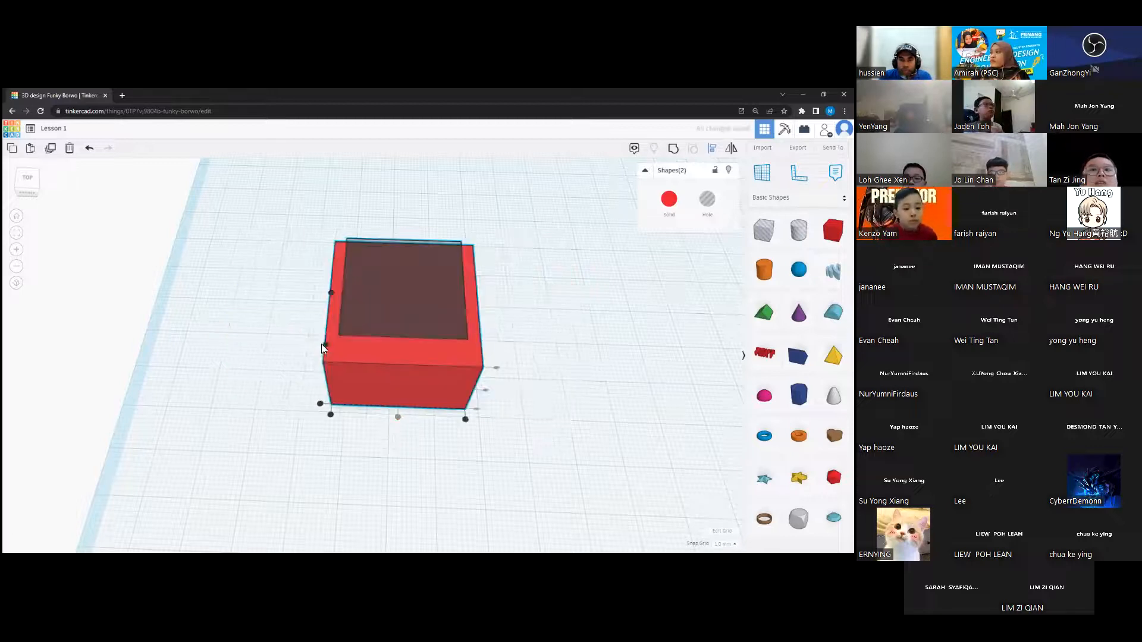
pyautogui.moveTo(307, 395); pyautogui.dragTo(329, 365, button='right')
pyautogui.click(329, 364)
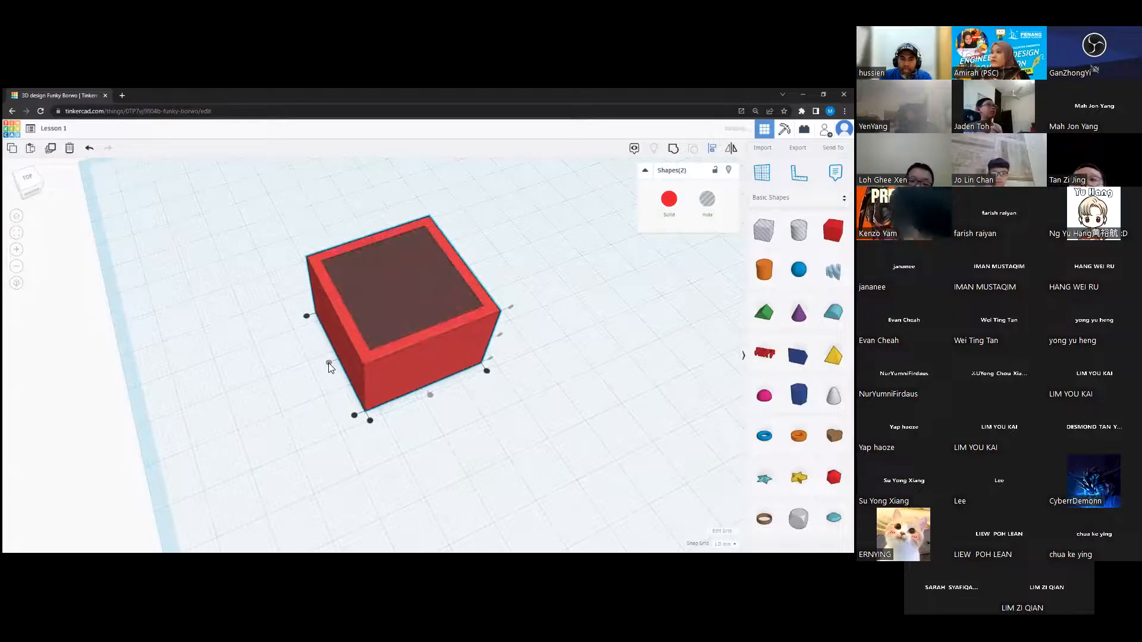
pyautogui.moveTo(566, 296); pyautogui.dragTo(481, 369, button='right')
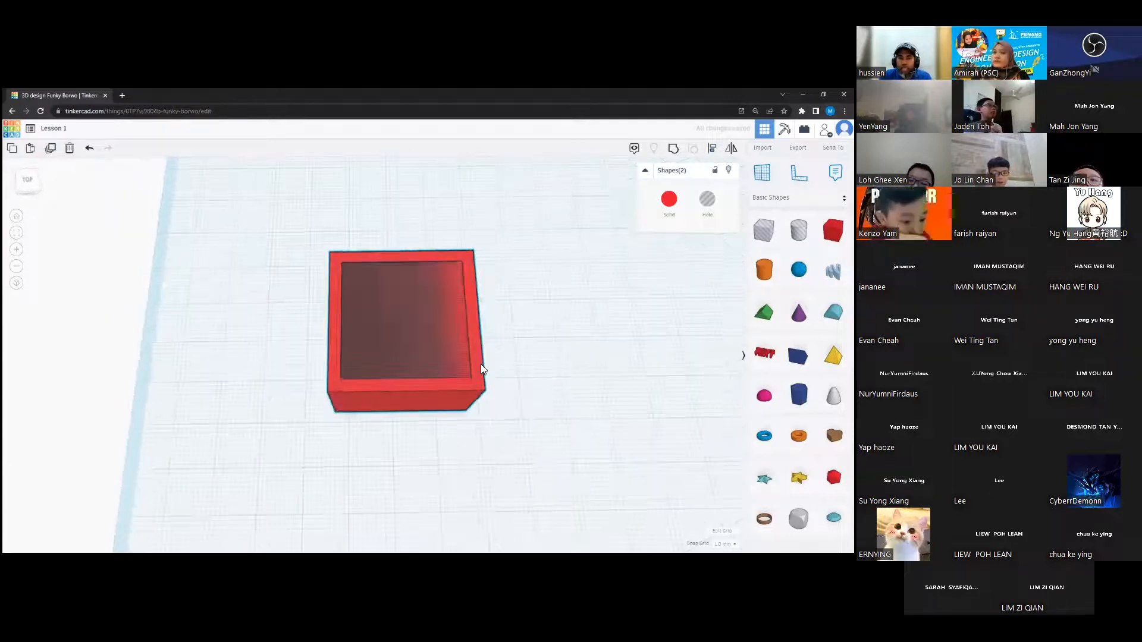
pyautogui.click(281, 248)
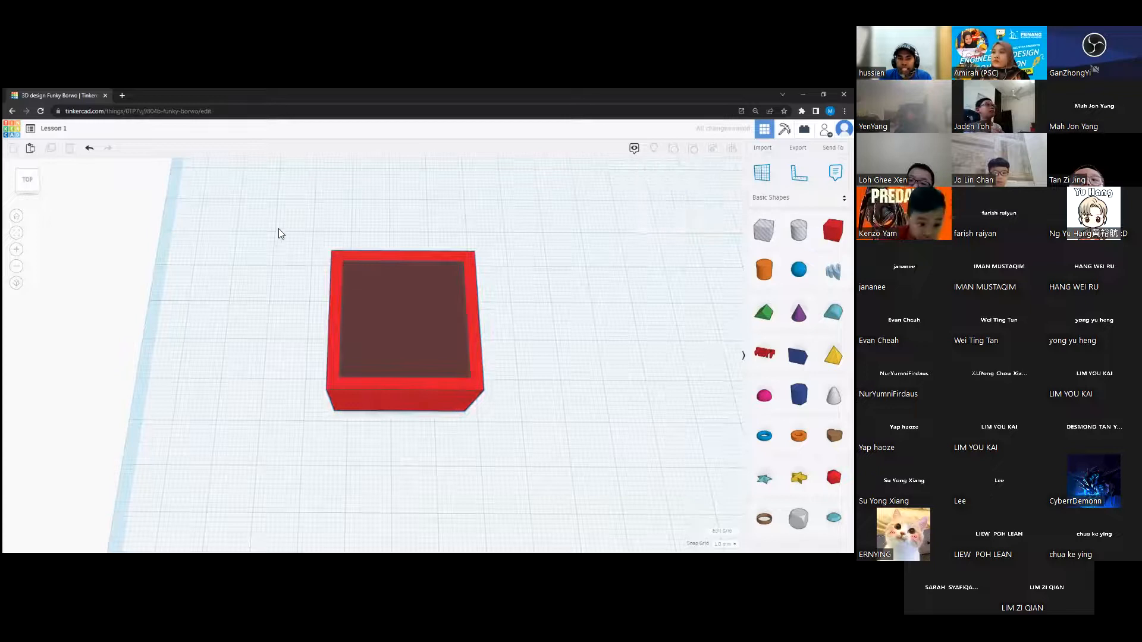
# Step: Select both nested boxes and group them to cut the hole through the red box
pyautogui.moveTo(384, 332); pyautogui.dragTo(536, 447)
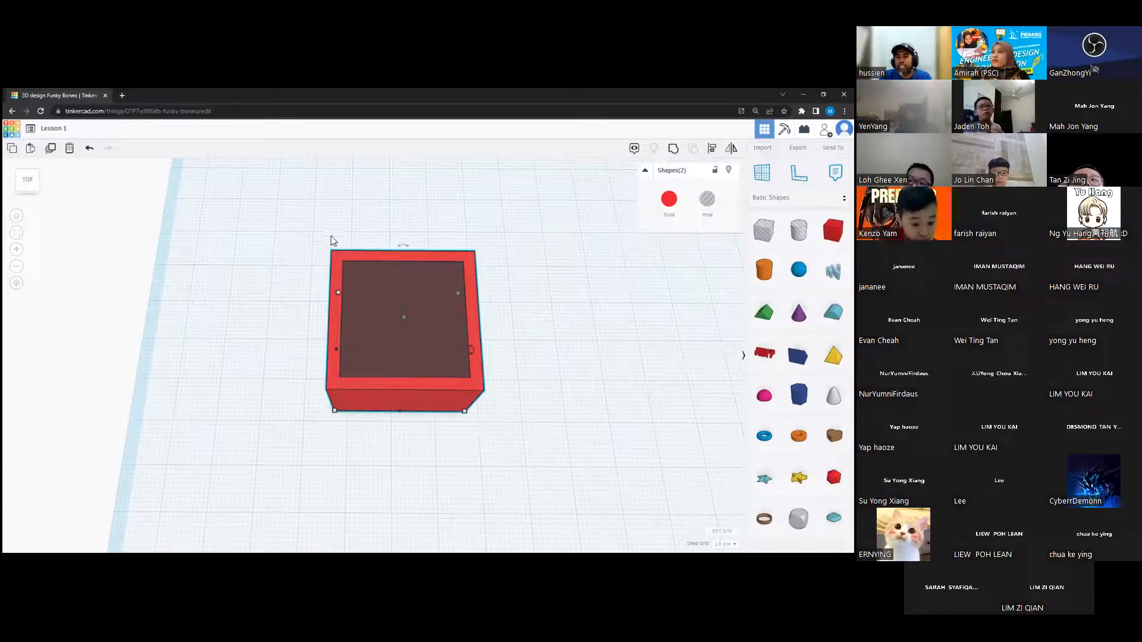
pyautogui.moveTo(287, 224); pyautogui.dragTo(284, 236, button='right')
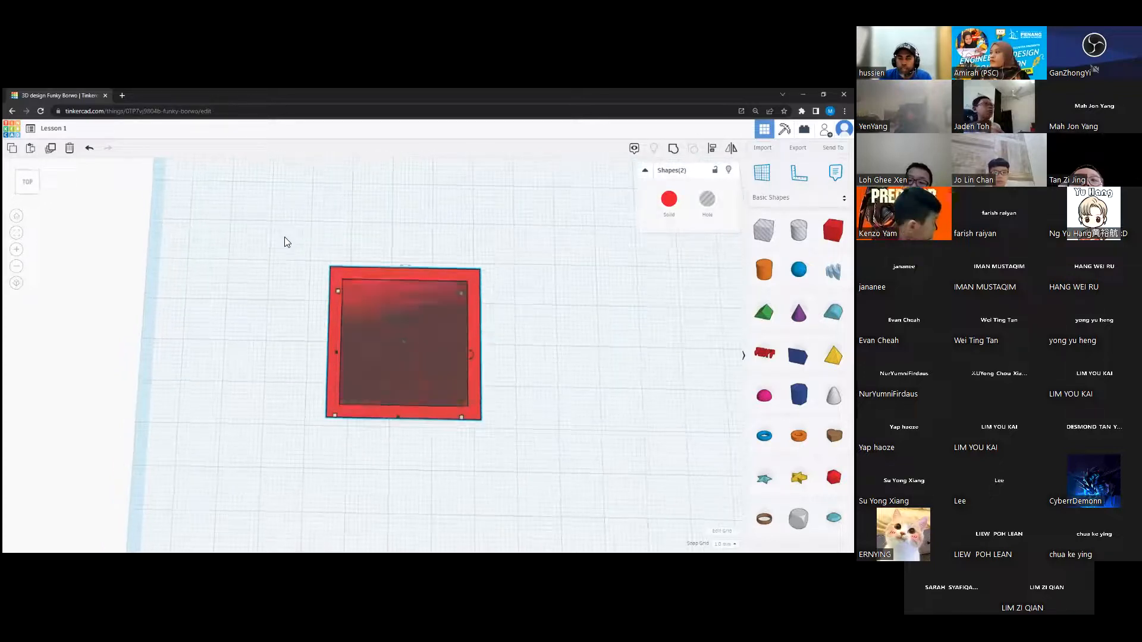
pyautogui.click(264, 203)
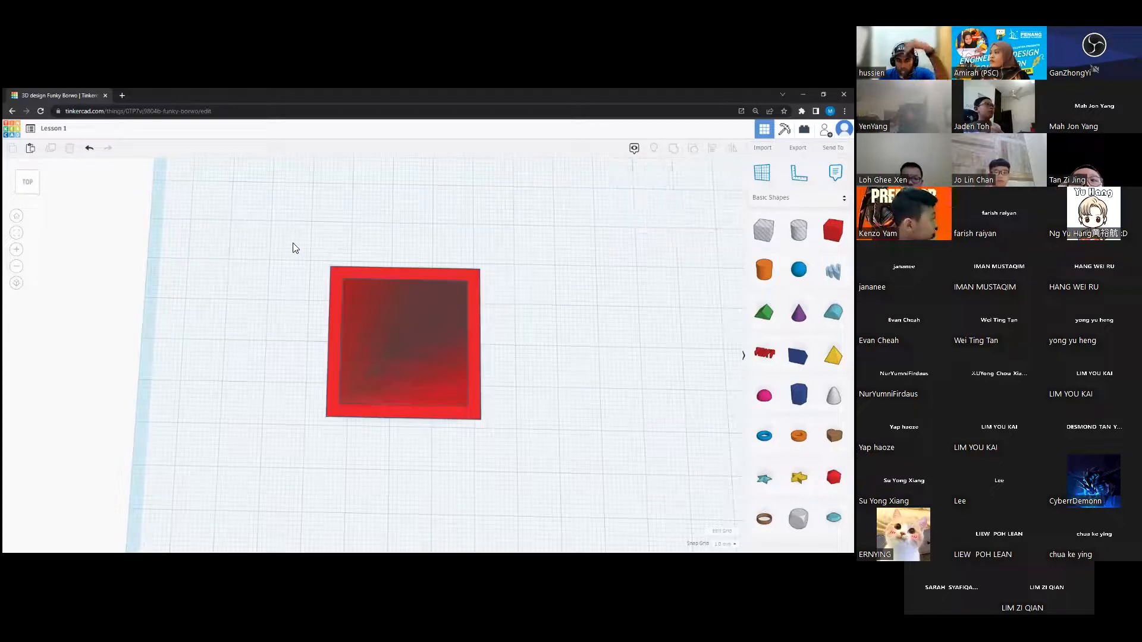
pyautogui.moveTo(262, 209); pyautogui.dragTo(509, 443)
pyautogui.moveTo(549, 372); pyautogui.dragTo(548, 355, button='right')
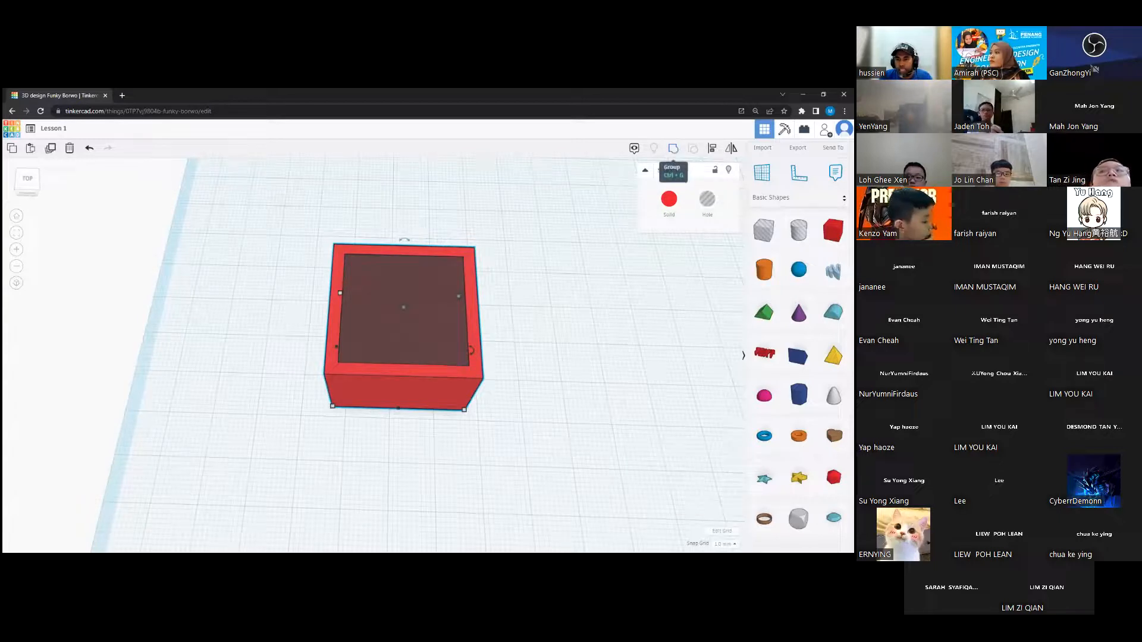
pyautogui.hotkey('ctrl', 'g')
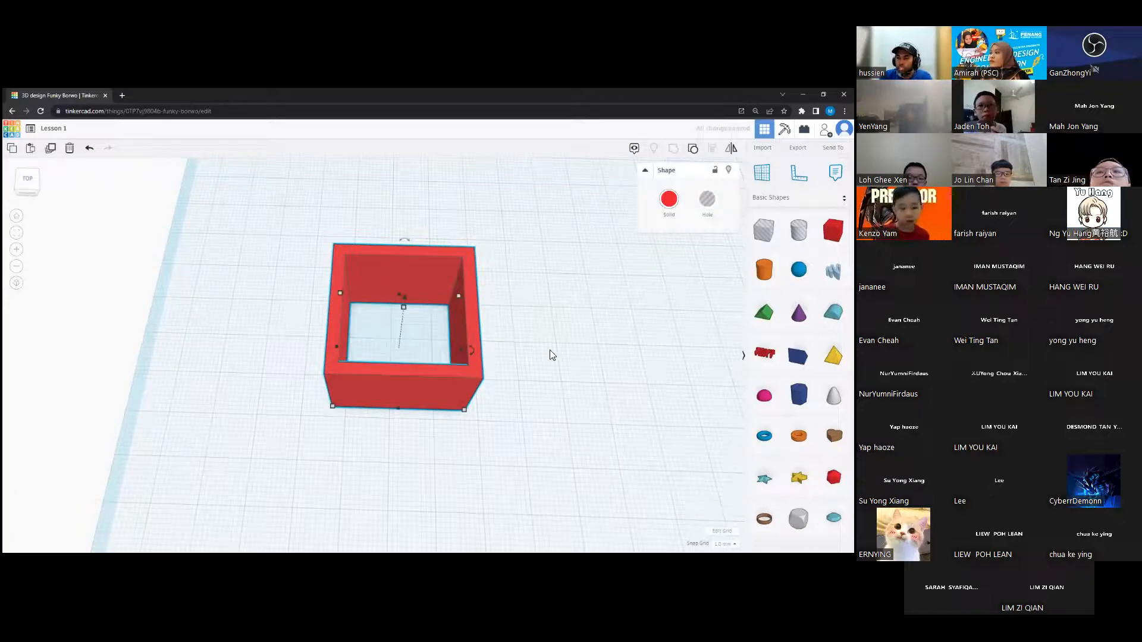
pyautogui.click(521, 300)
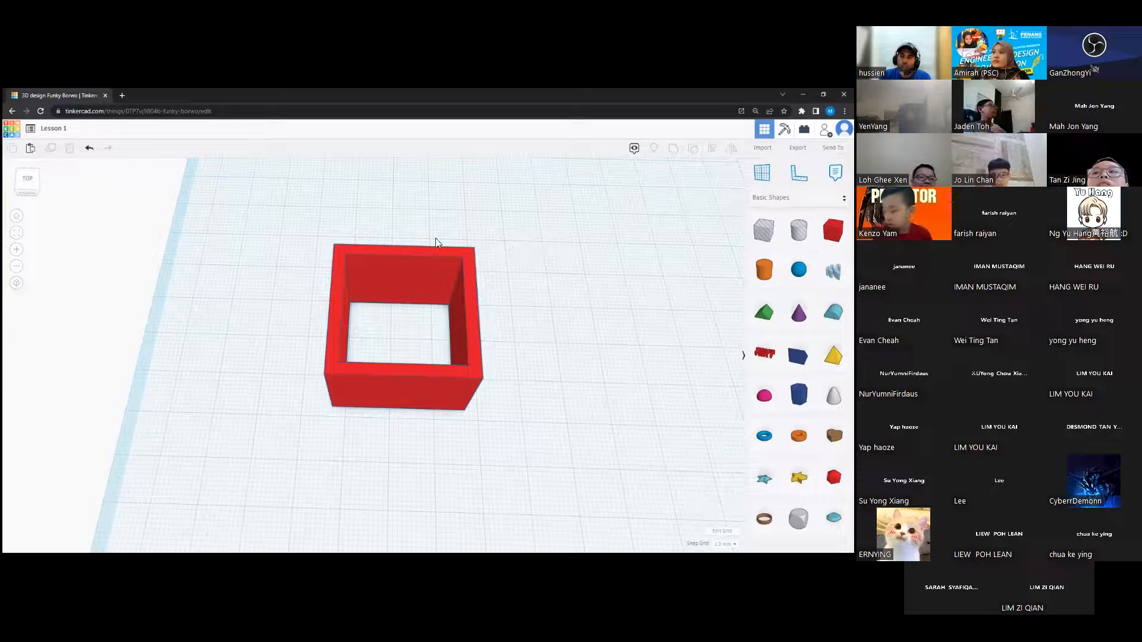
# Step: Move the hollow box toward the back-left of the workplane to free space beside it
pyautogui.click(409, 277)
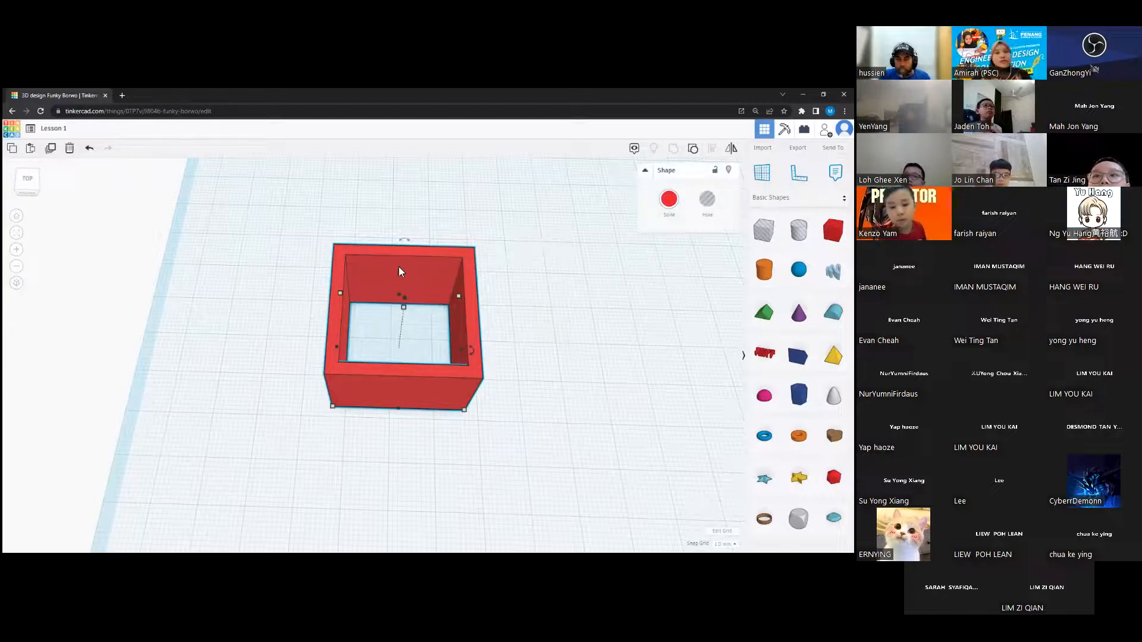
pyautogui.click(523, 439)
pyautogui.click(451, 391)
pyautogui.moveTo(451, 390); pyautogui.dragTo(330, 281)
pyautogui.click(580, 308)
# Step: Place a new solid red box on the workplane to the right of the hollow box
pyautogui.moveTo(833, 230); pyautogui.dragTo(506, 321)
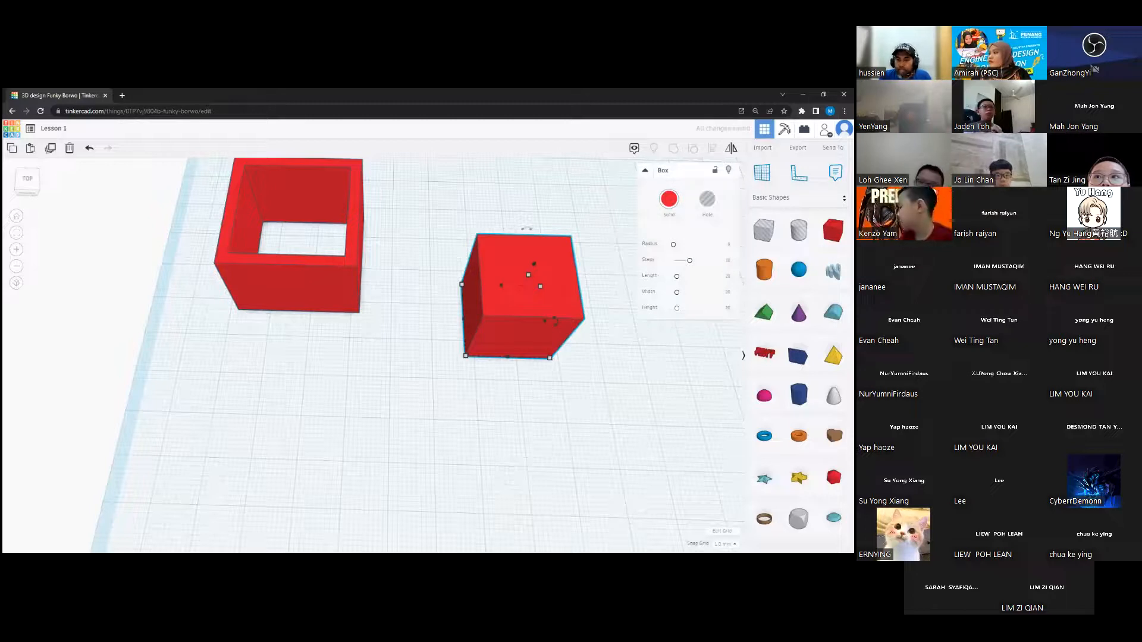
pyautogui.moveTo(558, 369)
pyautogui.mouseDown(button='right')
pyautogui.moveTo(548, 339)
pyautogui.moveTo(576, 337)
pyautogui.moveTo(574, 359)
pyautogui.mouseUp(button='right')
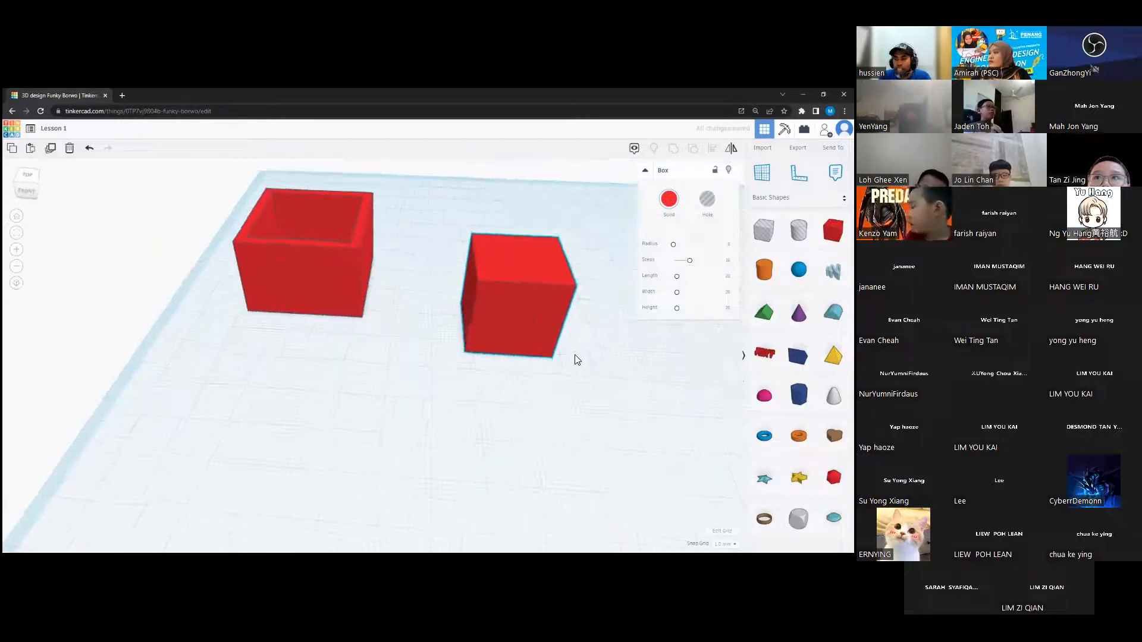
pyautogui.moveTo(448, 371); pyautogui.dragTo(589, 366, button='right')
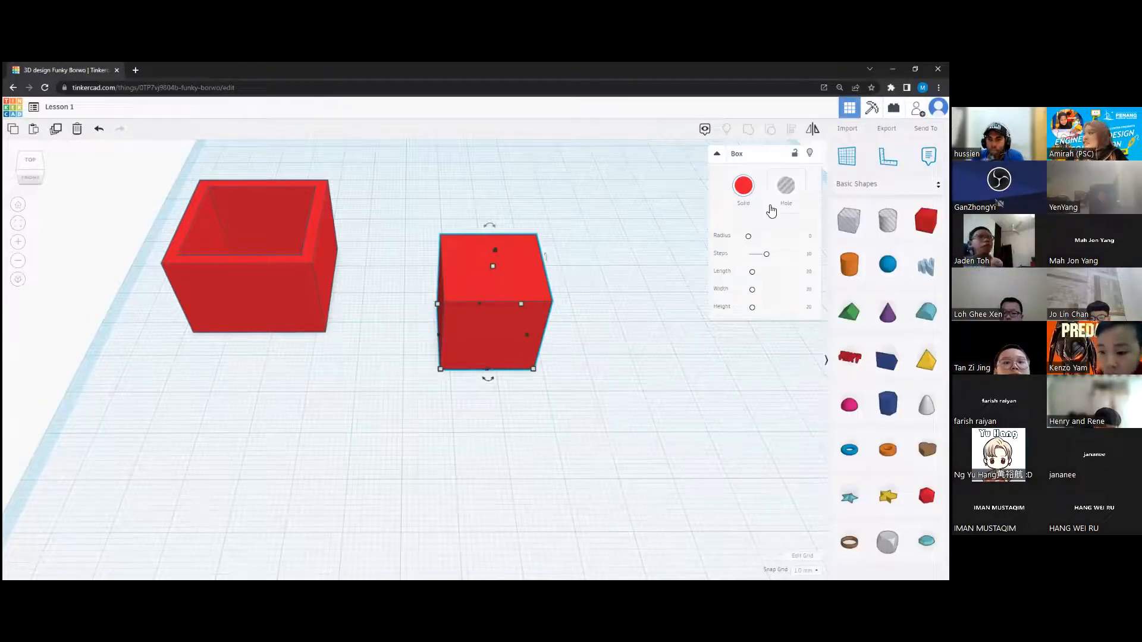
pyautogui.click(629, 269)
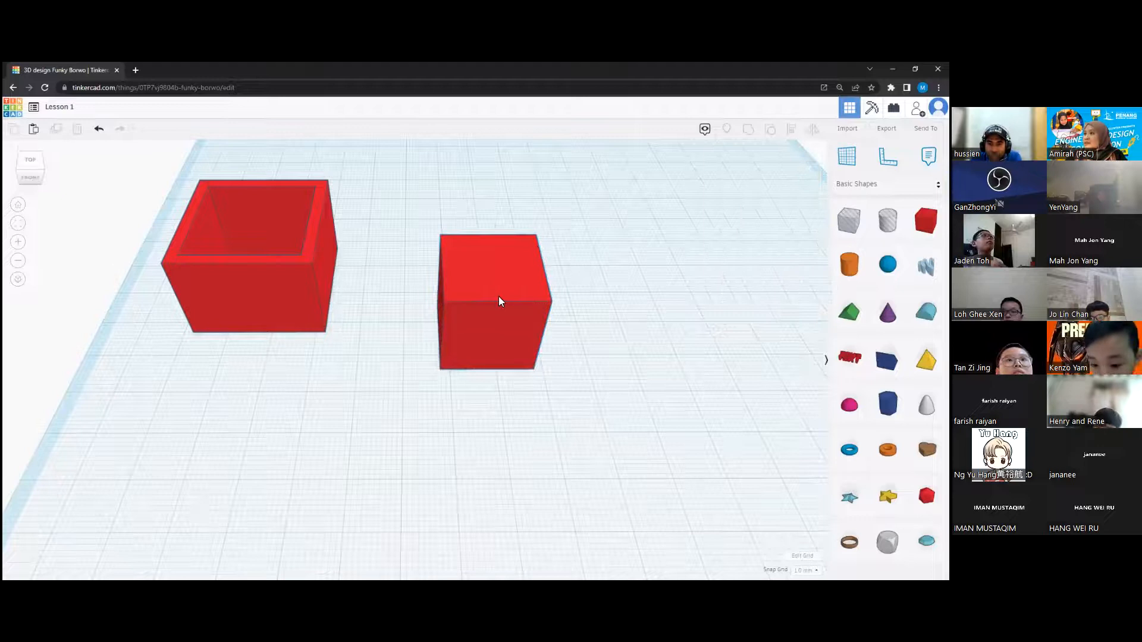
pyautogui.click(500, 301)
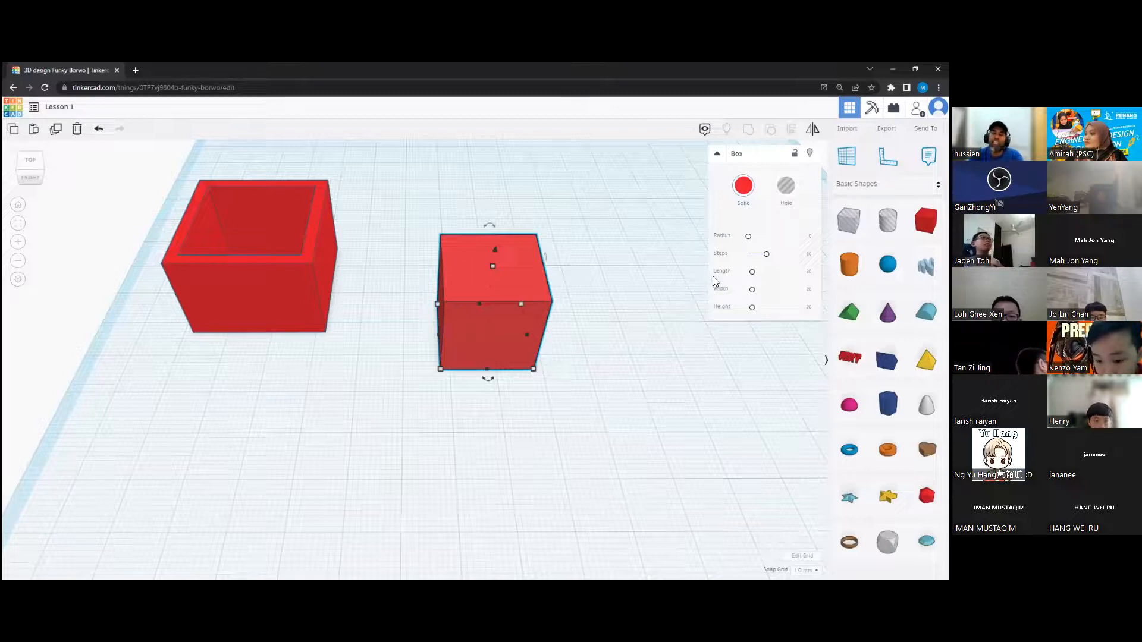
pyautogui.click(630, 326)
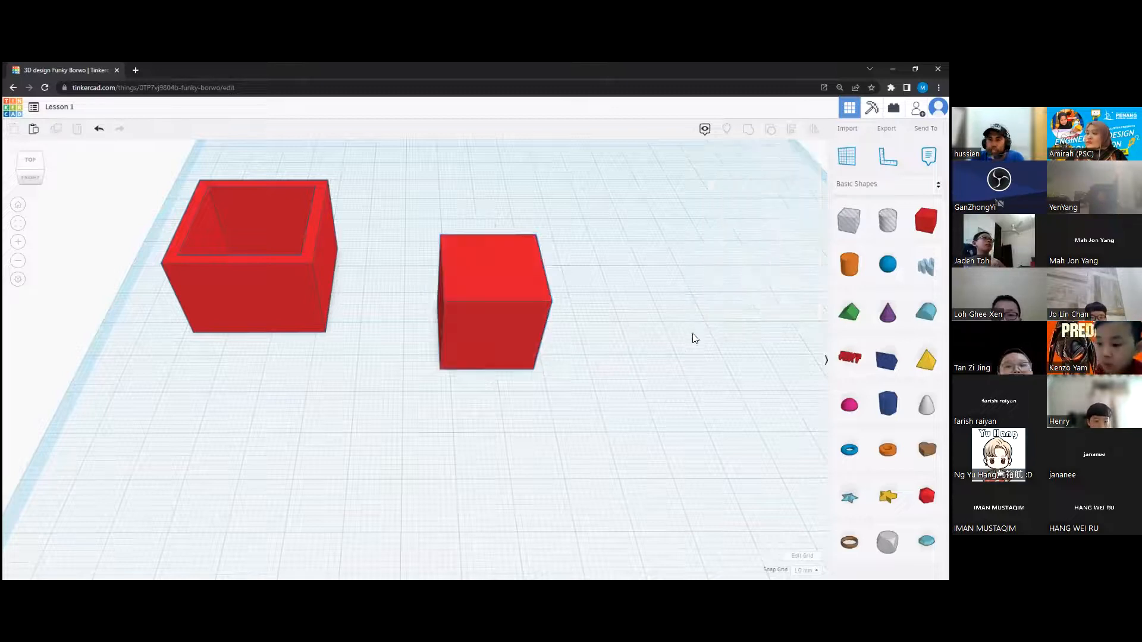
# Step: Select only the hollow box and ungroup it into its solid box and its hole
pyautogui.moveTo(130, 162); pyautogui.dragTo(644, 424)
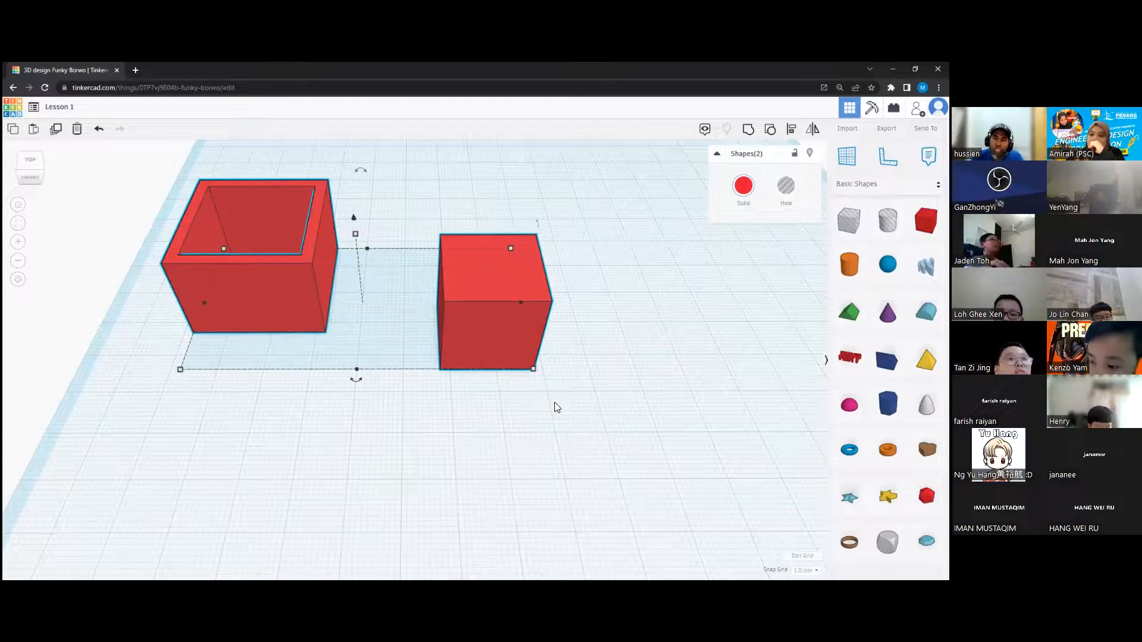
pyautogui.moveTo(567, 375); pyautogui.dragTo(760, 142, button='right')
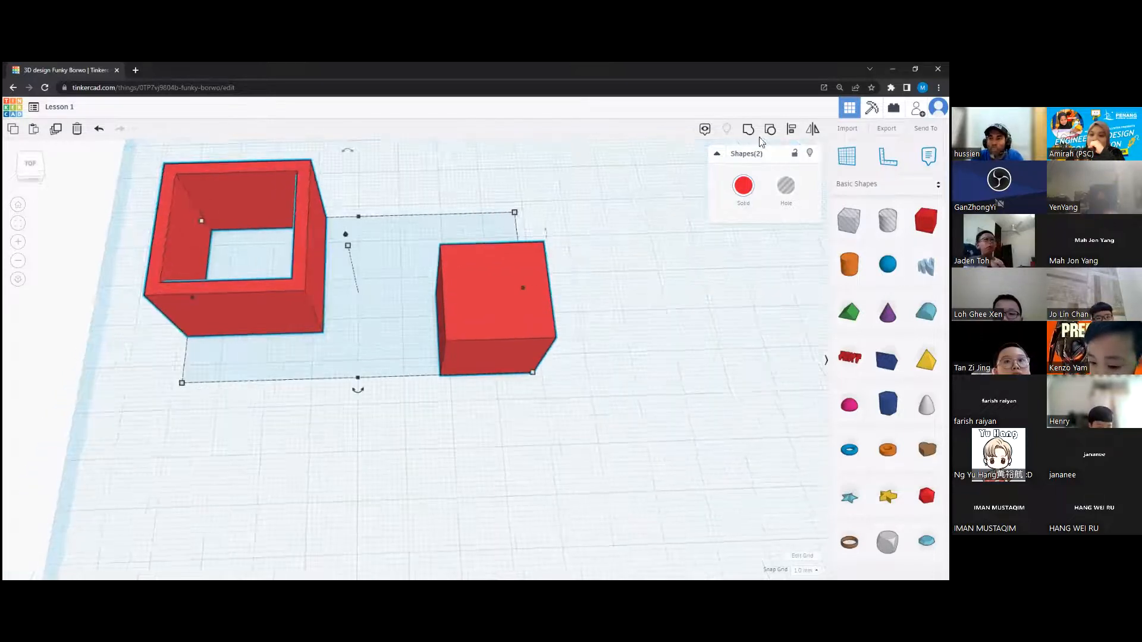
pyautogui.click(668, 256)
pyautogui.click(315, 269)
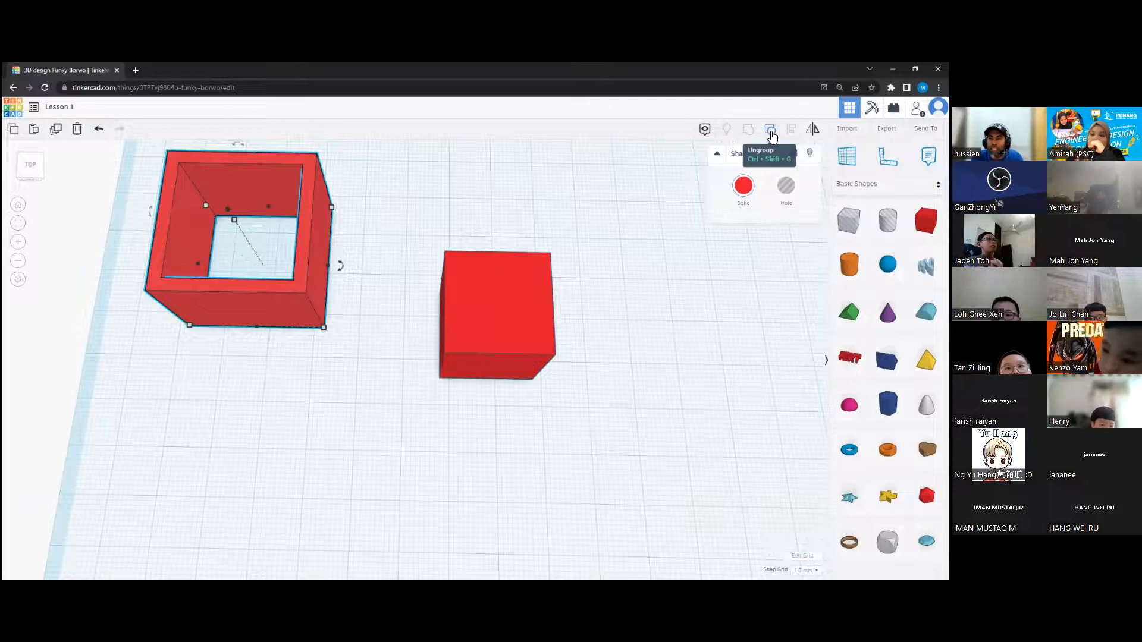
pyautogui.click(770, 131)
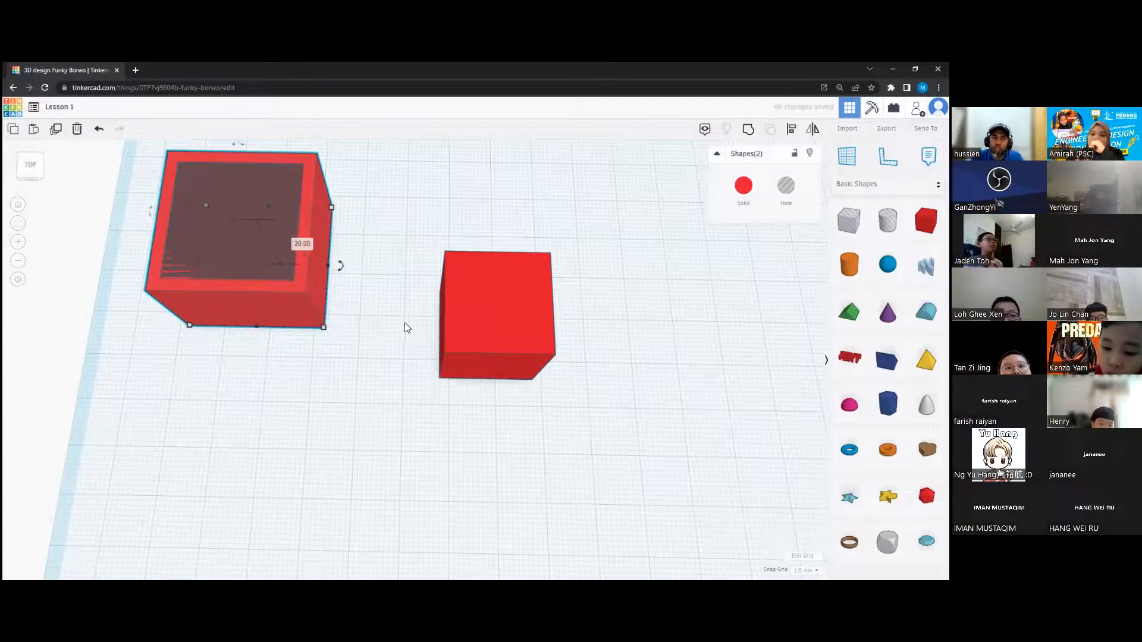
# Step: Delete the separate solid box and move the hole about 41.5 mm out to the right of the large red box
pyautogui.moveTo(495, 332); pyautogui.dragTo(512, 374)
pyautogui.press('Delete')
pyautogui.click(273, 237)
pyautogui.moveTo(244, 237); pyautogui.dragTo(461, 249)
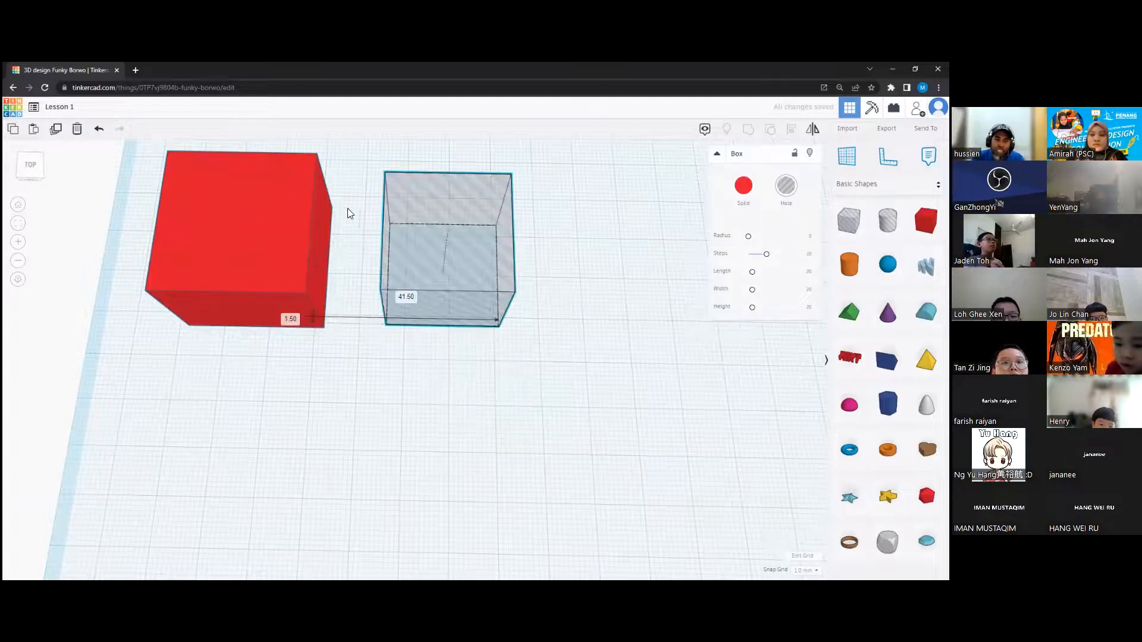
pyautogui.click(598, 310)
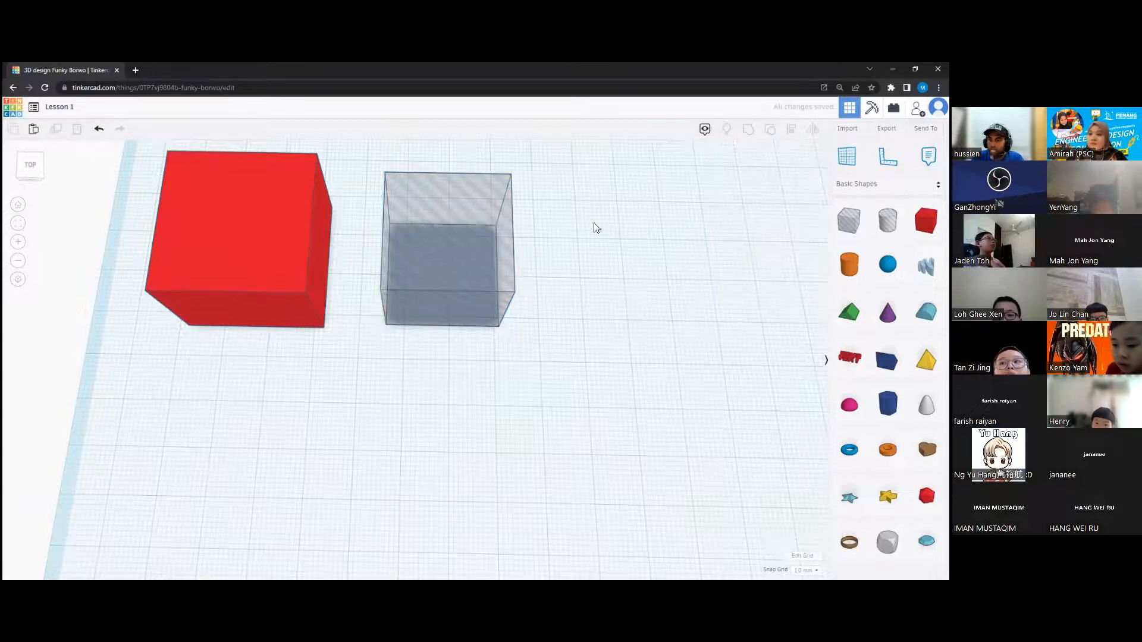
pyautogui.moveTo(559, 287); pyautogui.dragTo(344, 280, button='right')
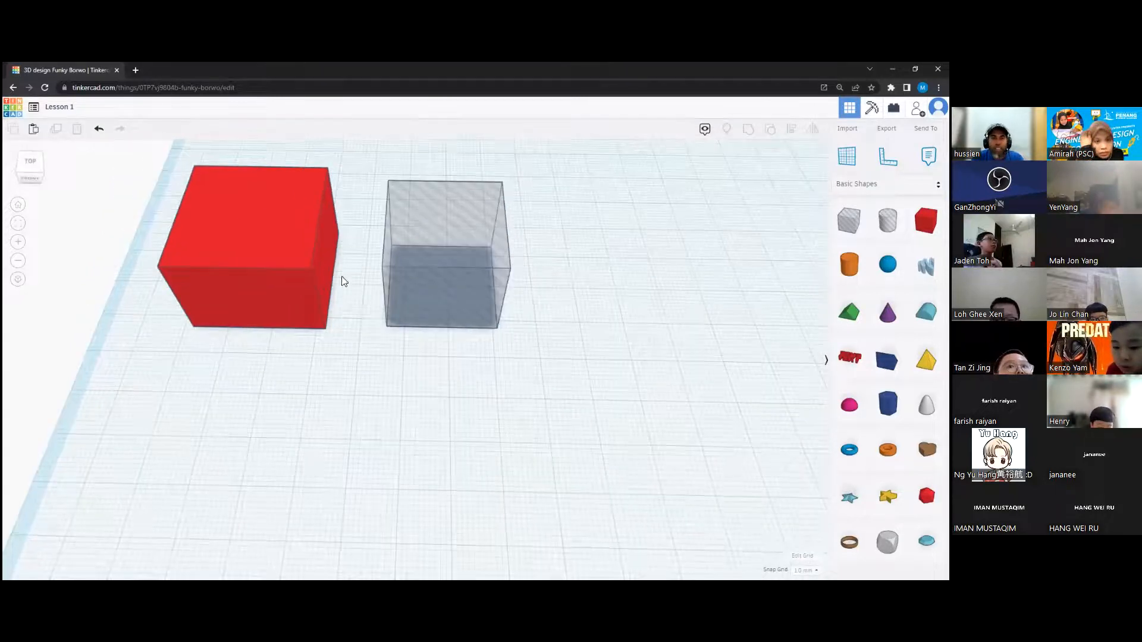
# Step: Delete the hole and the large red box to clear the workplane
pyautogui.click(409, 258)
pyautogui.press('Delete')
pyautogui.click(262, 260)
pyautogui.press('Delete')
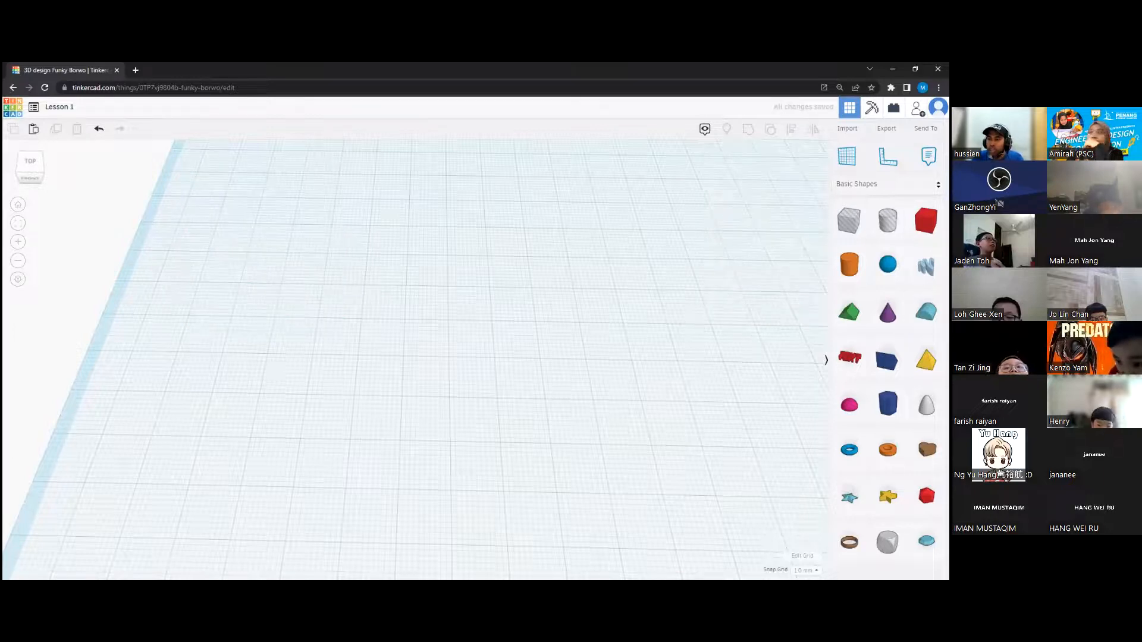
pyautogui.click(886, 183)
pyautogui.click(727, 182)
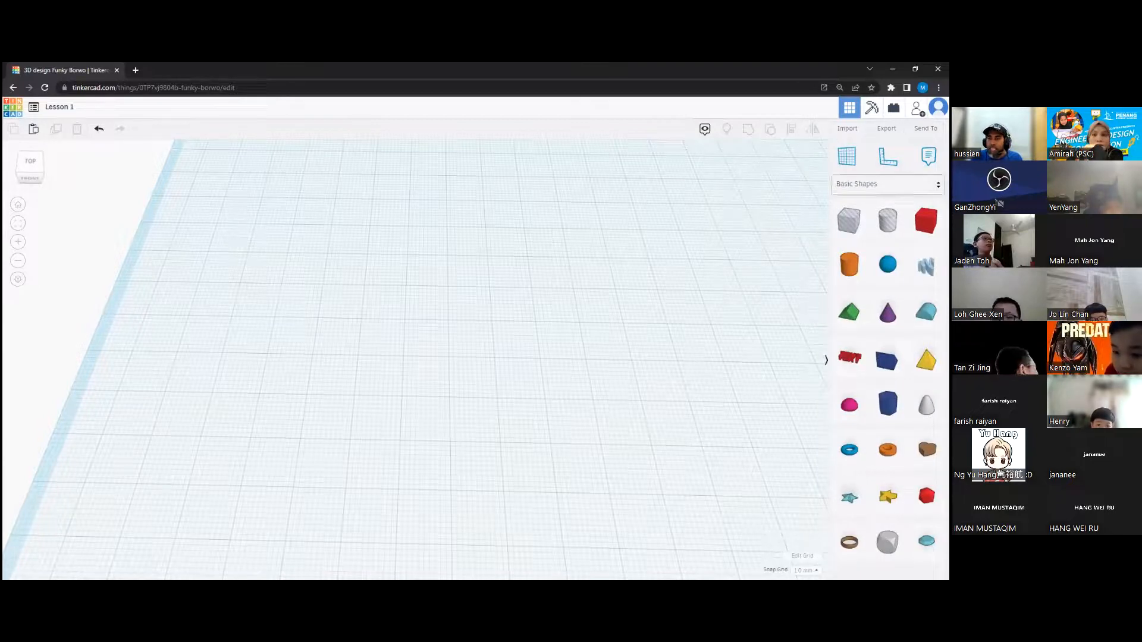
pyautogui.moveTo(925, 221); pyautogui.dragTo(498, 273)
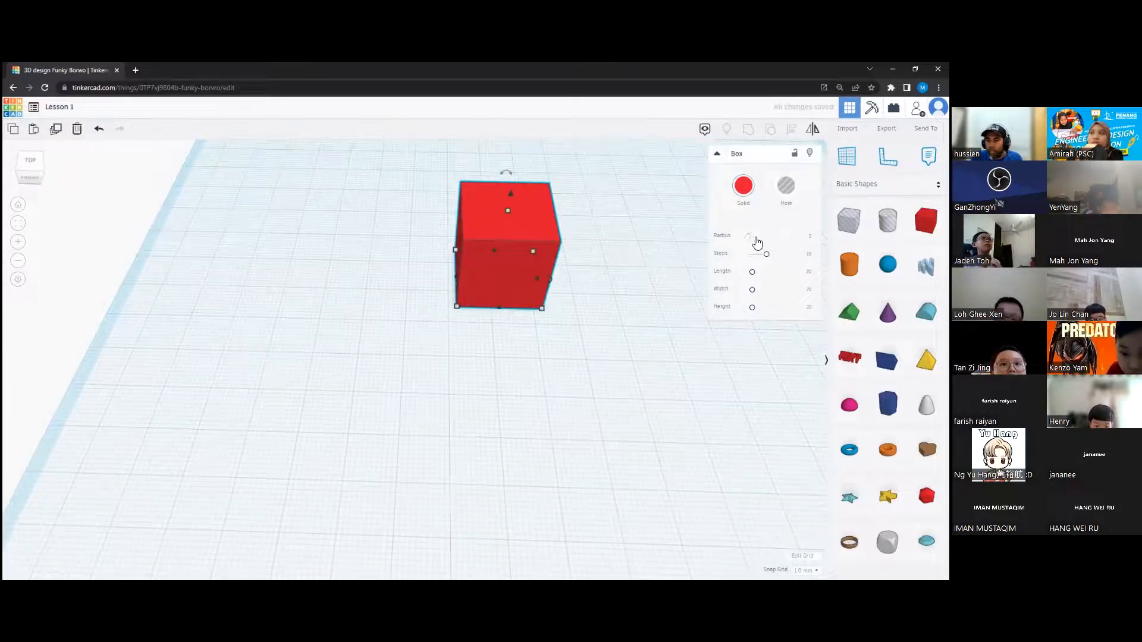
pyautogui.moveTo(748, 237)
pyautogui.mouseDown()
pyautogui.moveTo(780, 239)
pyautogui.moveTo(733, 247)
pyautogui.moveTo(773, 250)
pyautogui.moveTo(747, 251)
pyautogui.moveTo(748, 236)
pyautogui.mouseUp()
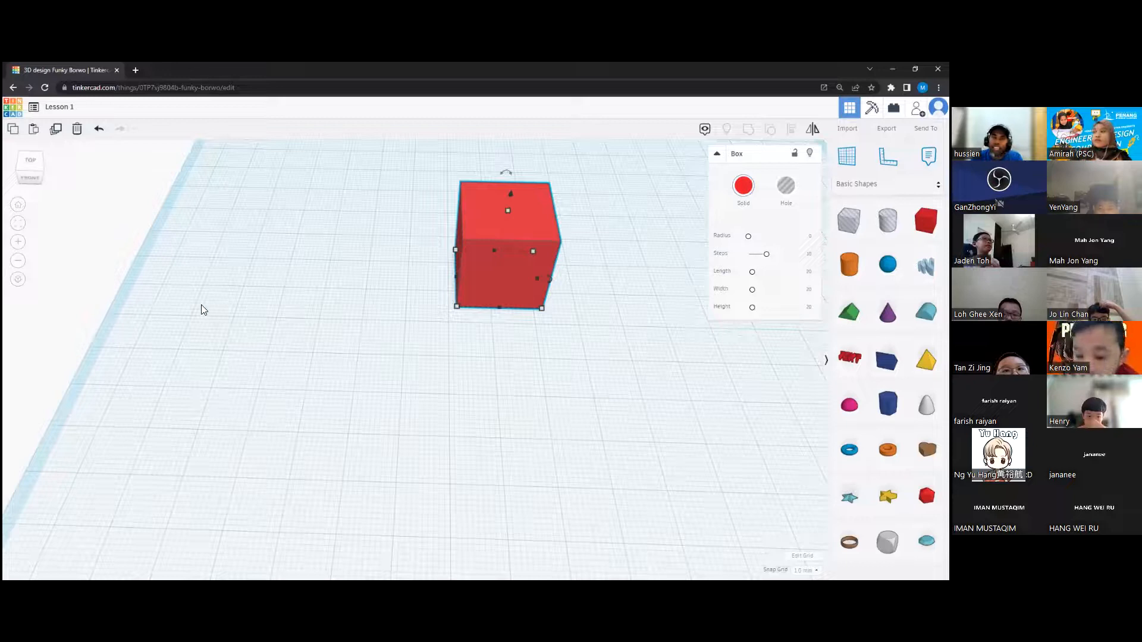
pyautogui.moveTo(283, 332); pyautogui.dragTo(375, 392, button='right')
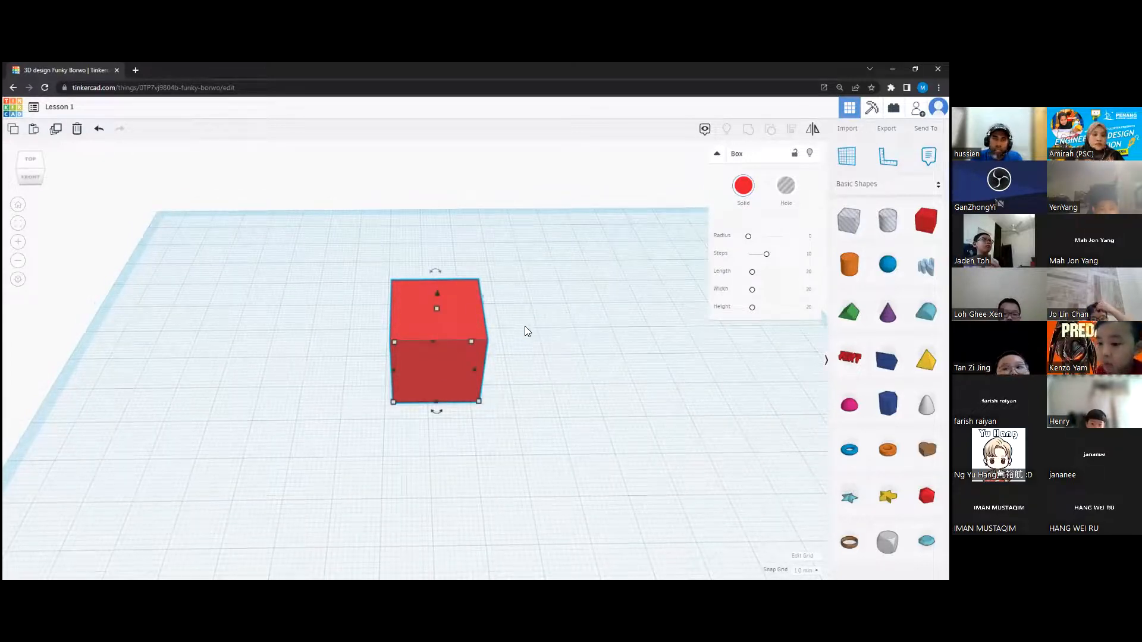
pyautogui.click(475, 335)
pyautogui.press('Delete')
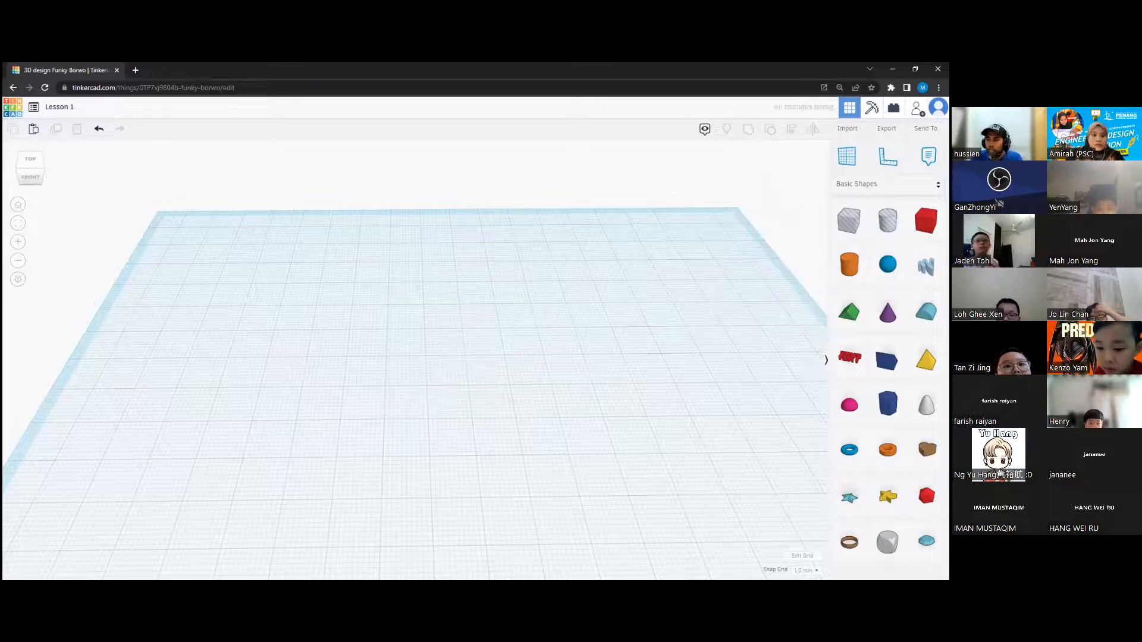
# Step: Place an Arduino Uno R3 from the Electronics shapes near the middle of the empty workplane
pyautogui.click(886, 183)
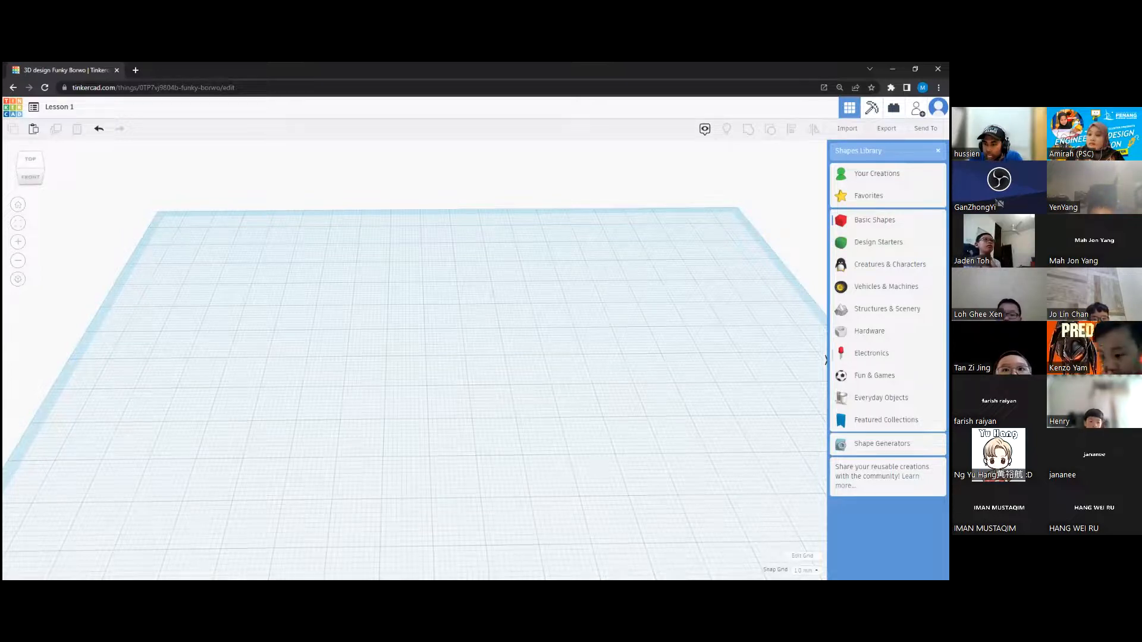
pyautogui.click(872, 354)
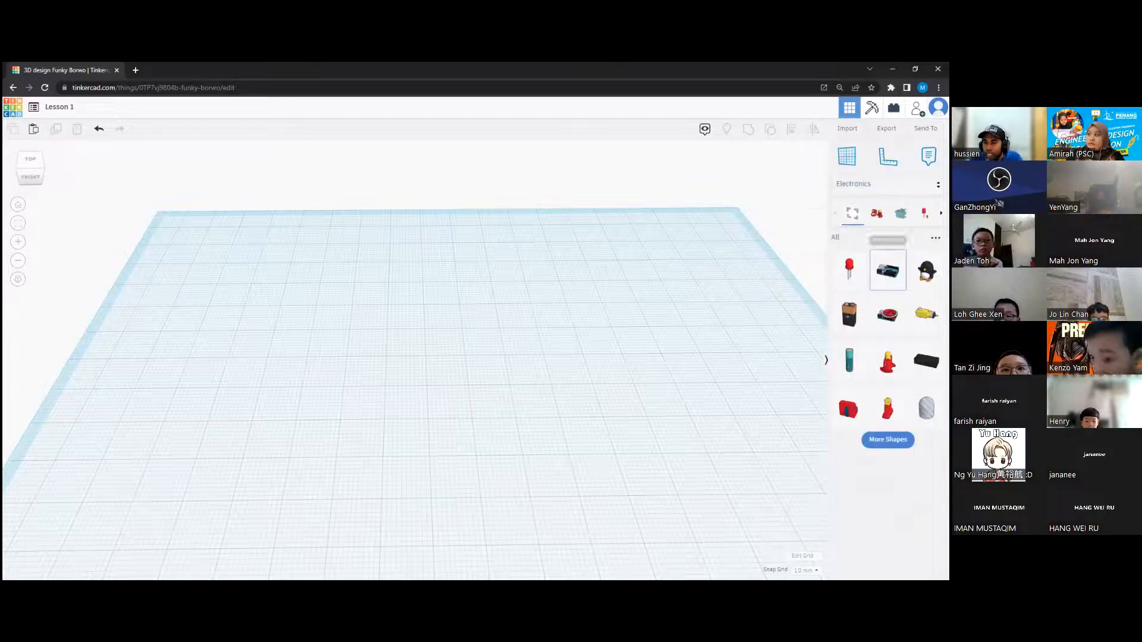
pyautogui.click(636, 307)
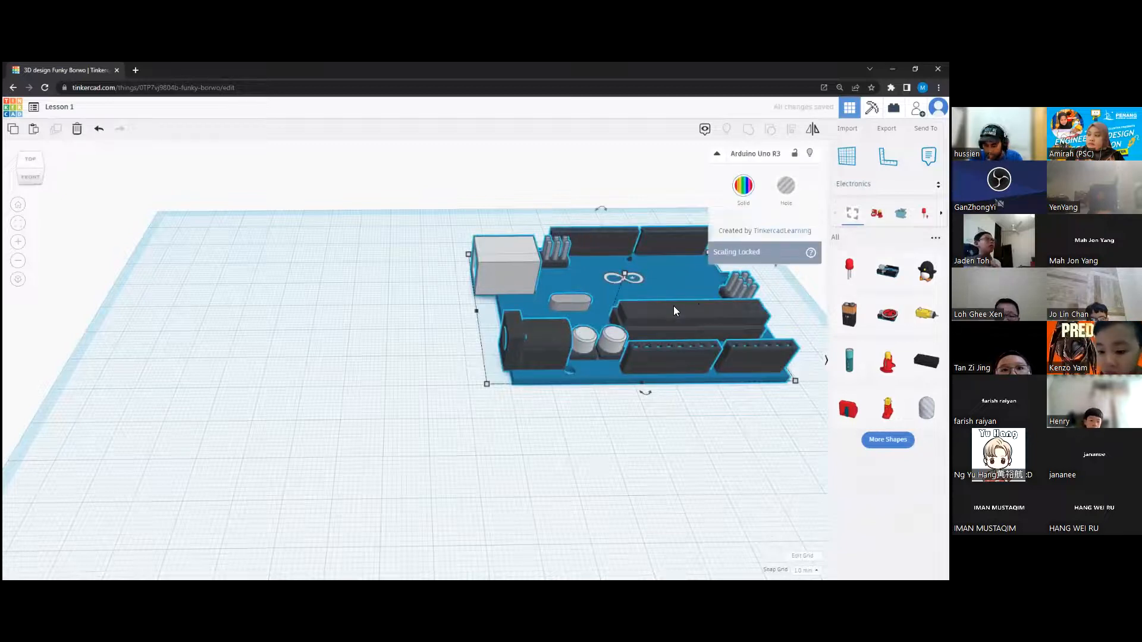
pyautogui.press('Delete')
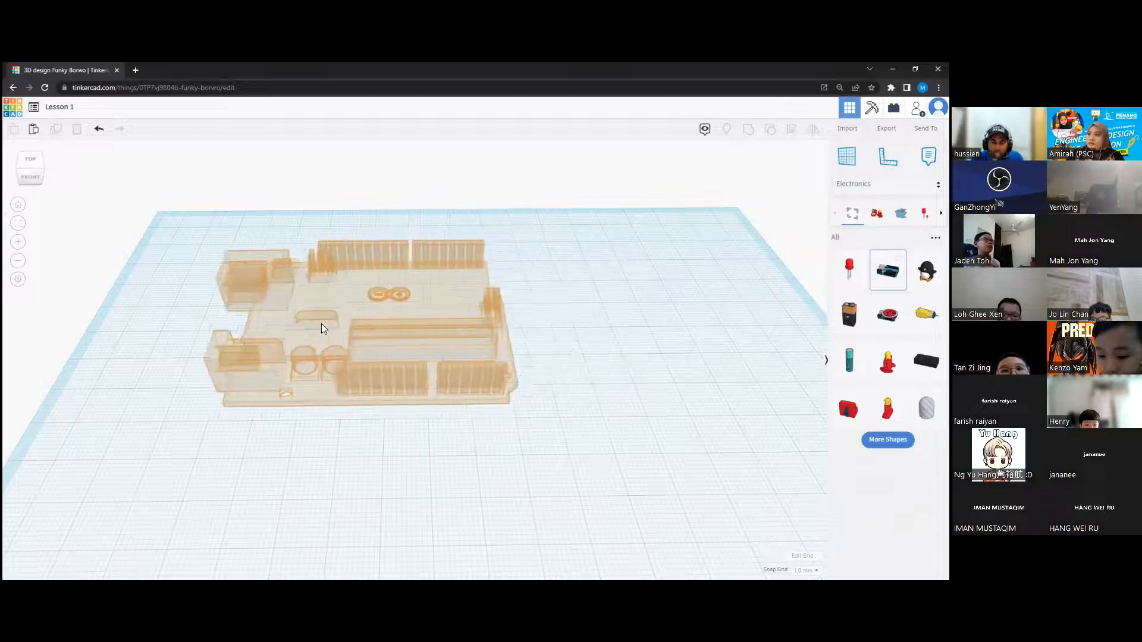
pyautogui.click(394, 364)
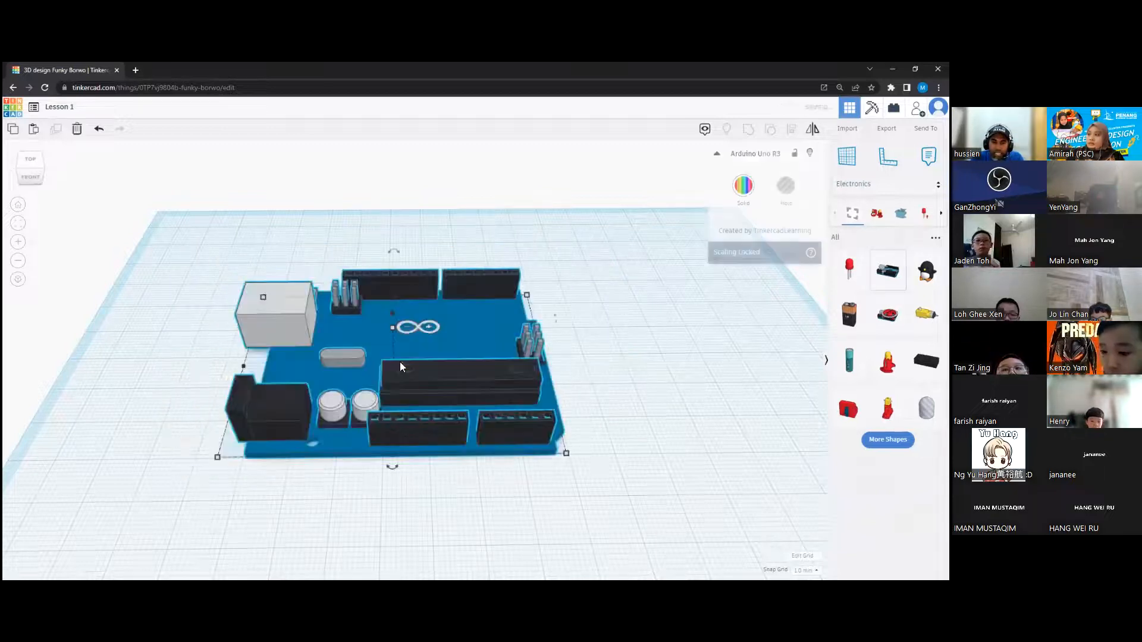
# Step: Inspect the Arduino board's layout from above and at an angle, leaving it deselected
pyautogui.moveTo(192, 294); pyautogui.dragTo(192, 373, button='right')
pyautogui.click(642, 344)
pyautogui.click(413, 337)
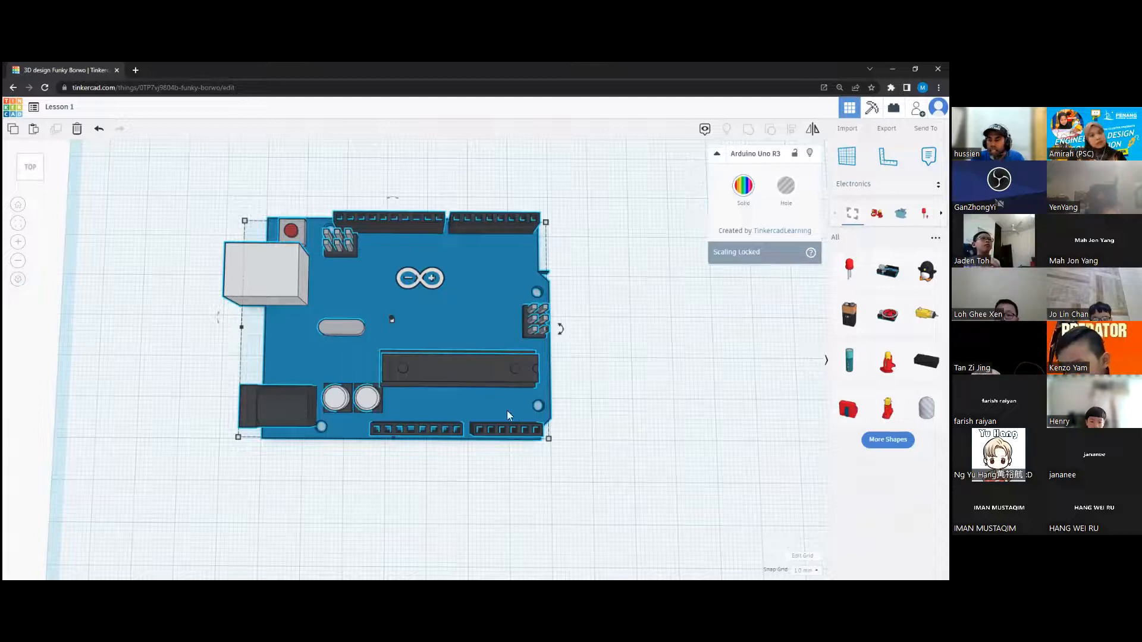
pyautogui.moveTo(289, 449); pyautogui.dragTo(280, 407, button='right')
pyautogui.moveTo(543, 394); pyautogui.dragTo(498, 398, button='right')
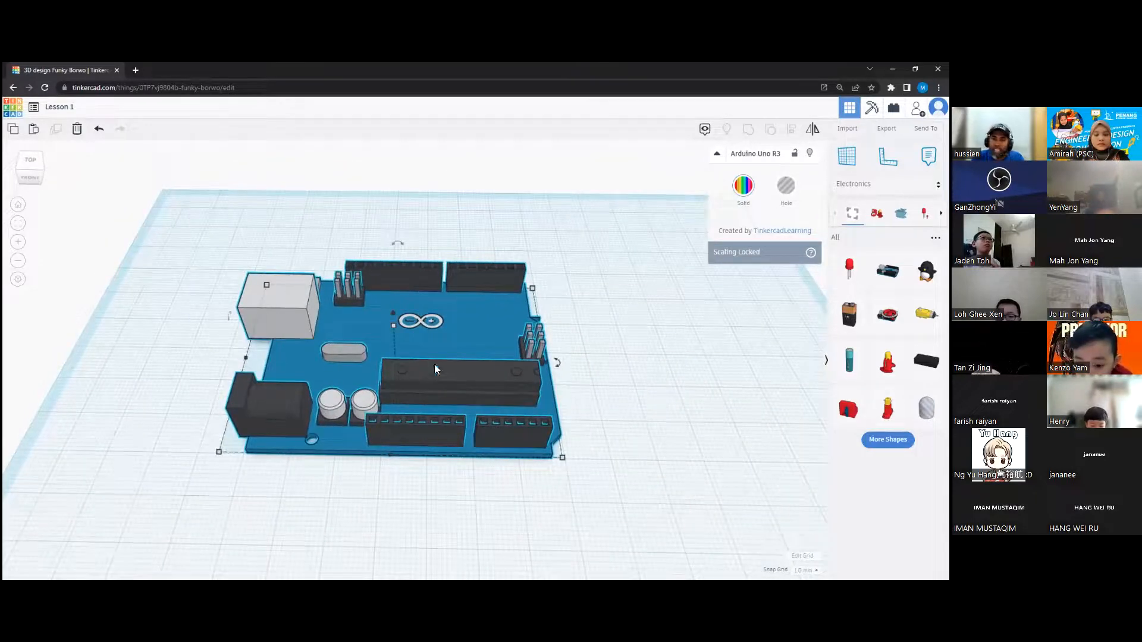
pyautogui.click(704, 377)
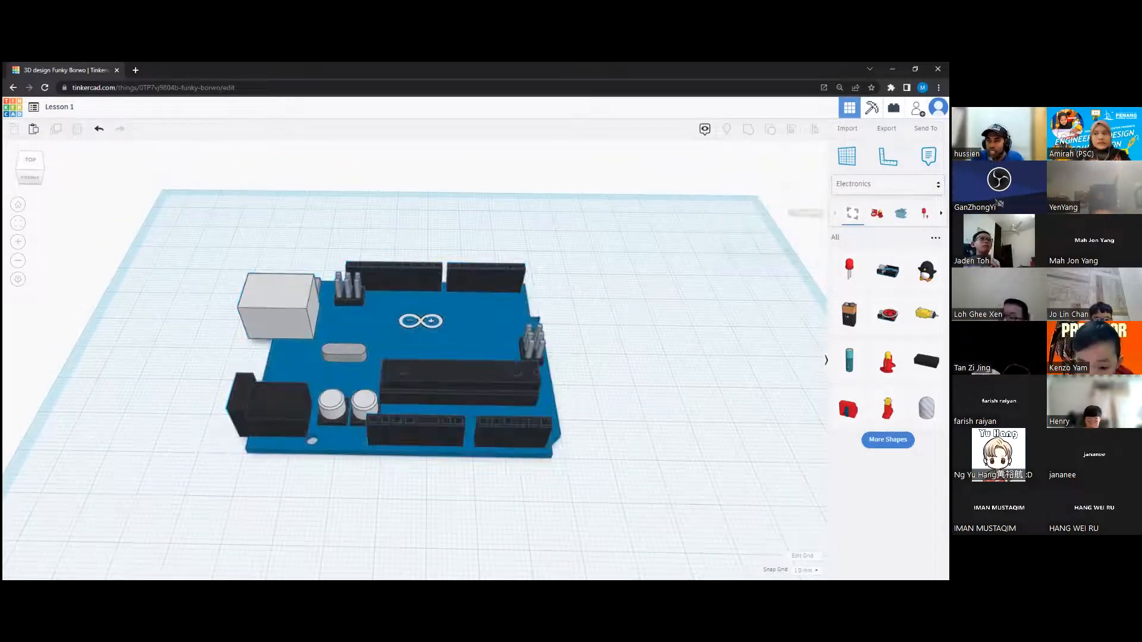
# Step: Place a solid red box from Basic Shapes beside the Arduino board and move it onto the board's USB connector
pyautogui.click(887, 184)
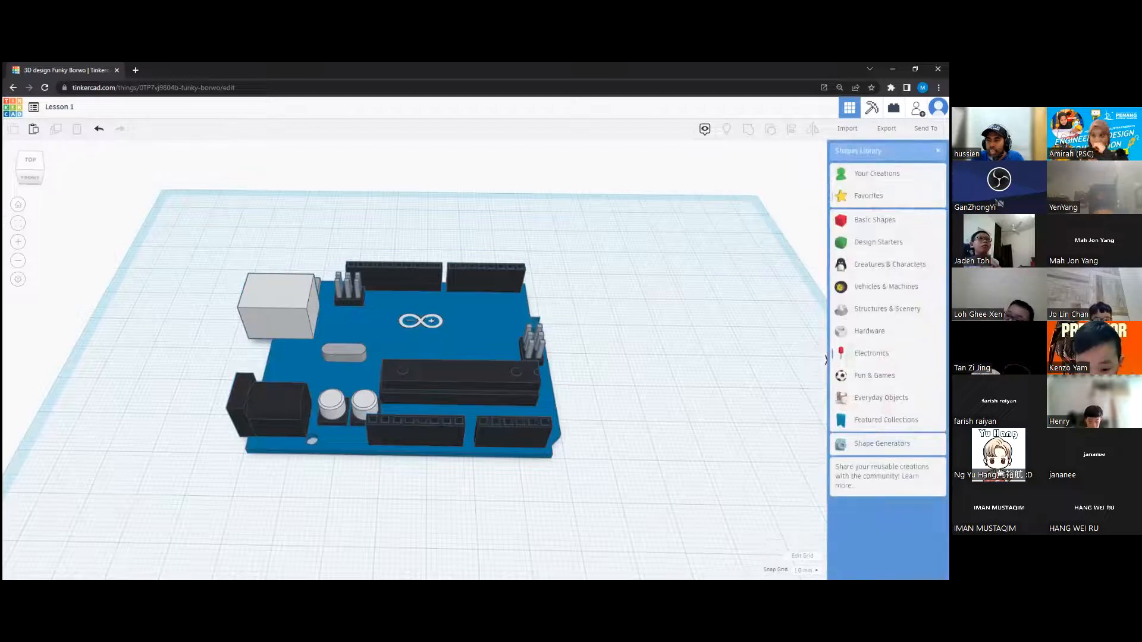
pyautogui.click(886, 220)
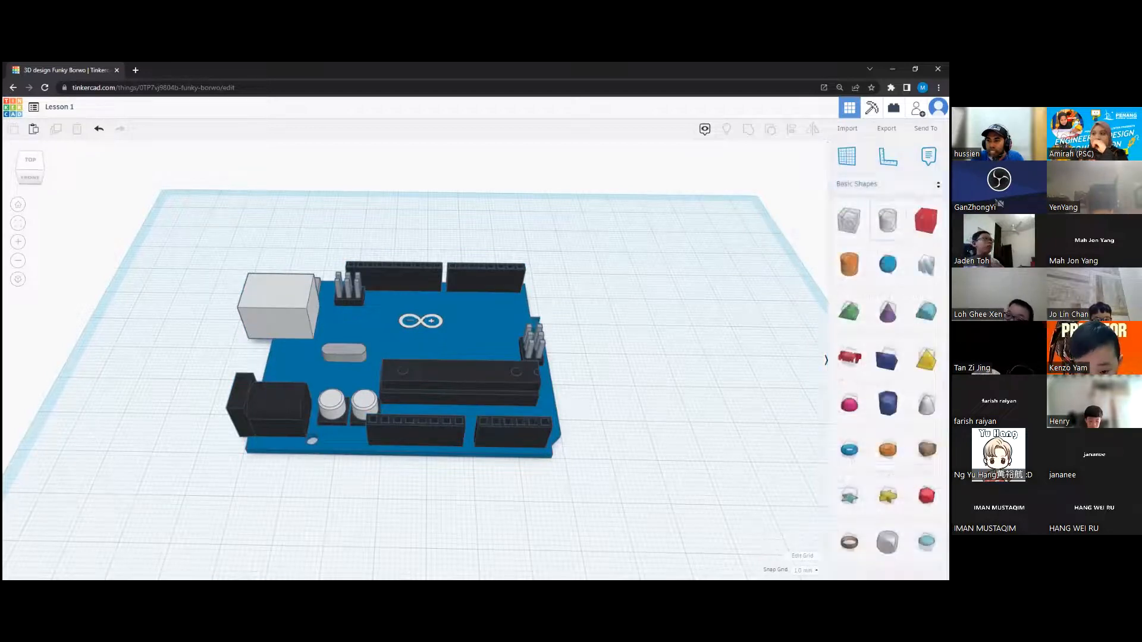
pyautogui.click(602, 341)
pyautogui.moveTo(603, 344)
pyautogui.mouseDown(button='right')
pyautogui.moveTo(610, 354)
pyautogui.moveTo(612, 326)
pyautogui.moveTo(594, 330)
pyautogui.mouseUp(button='right')
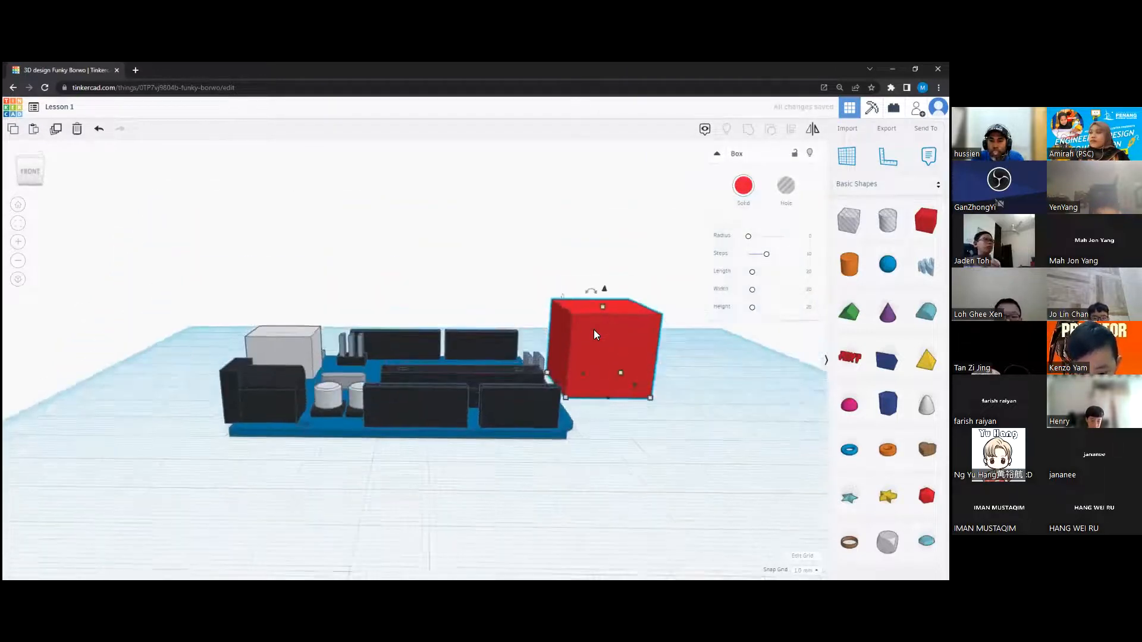
pyautogui.moveTo(610, 424); pyautogui.dragTo(654, 440, button='right')
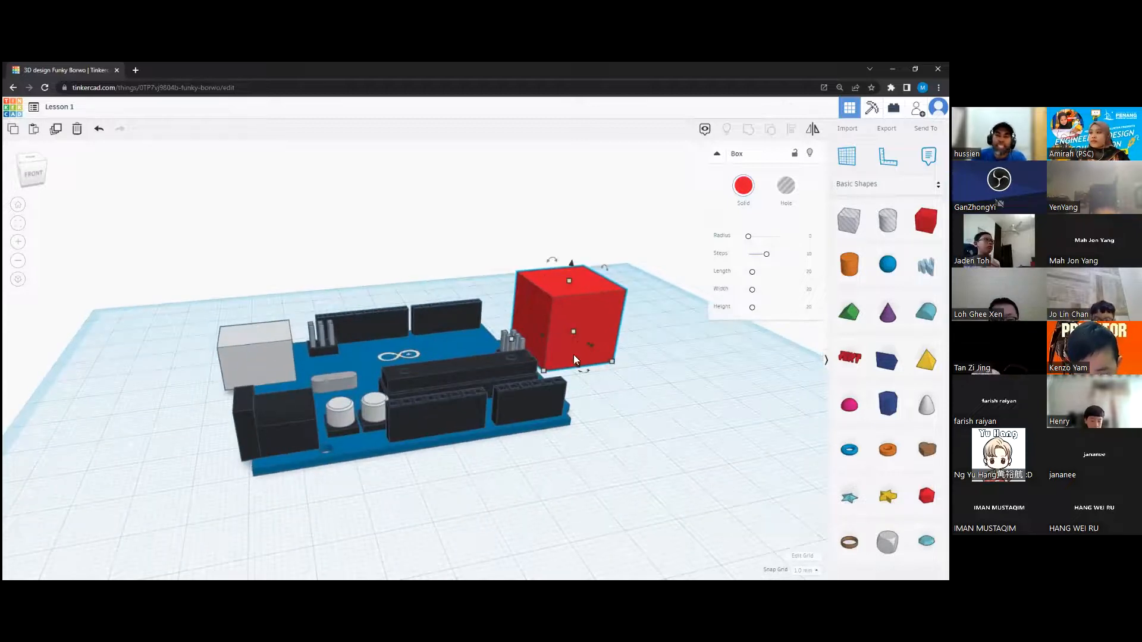
pyautogui.moveTo(571, 357); pyautogui.dragTo(558, 382, button='right')
pyautogui.moveTo(570, 336); pyautogui.dragTo(271, 349)
pyautogui.moveTo(317, 376); pyautogui.dragTo(476, 362, button='right')
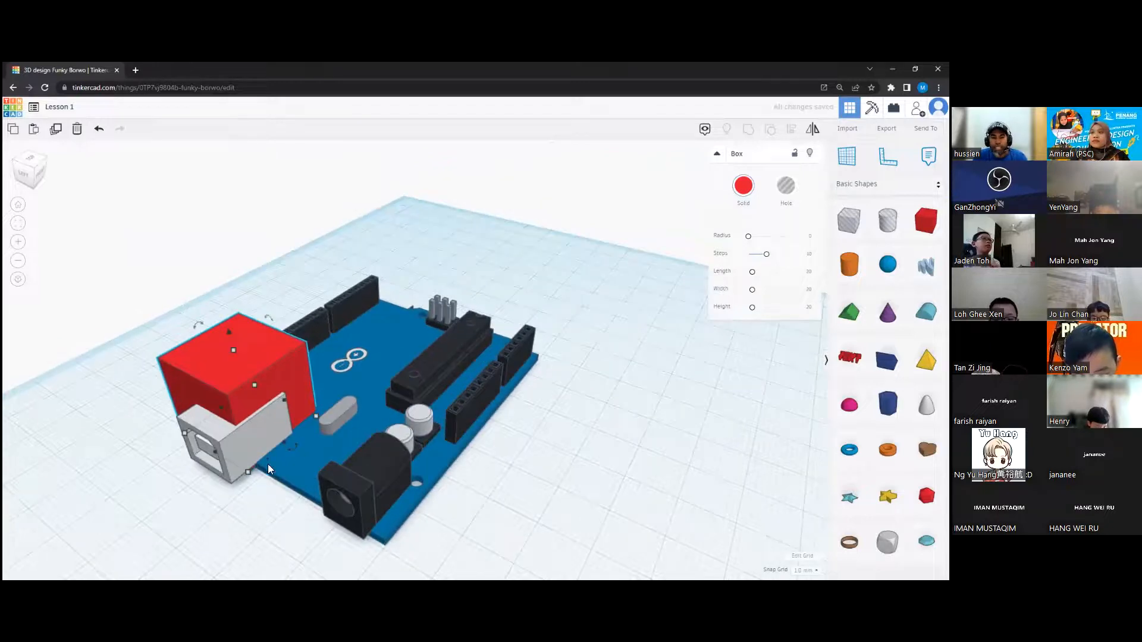
# Step: Stretch the red box across the board's connector end to about 52 mm by 19 mm
pyautogui.moveTo(315, 418)
pyautogui.moveTo(312, 417); pyautogui.dragTo(383, 548)
pyautogui.moveTo(341, 553); pyautogui.dragTo(541, 531, button='right')
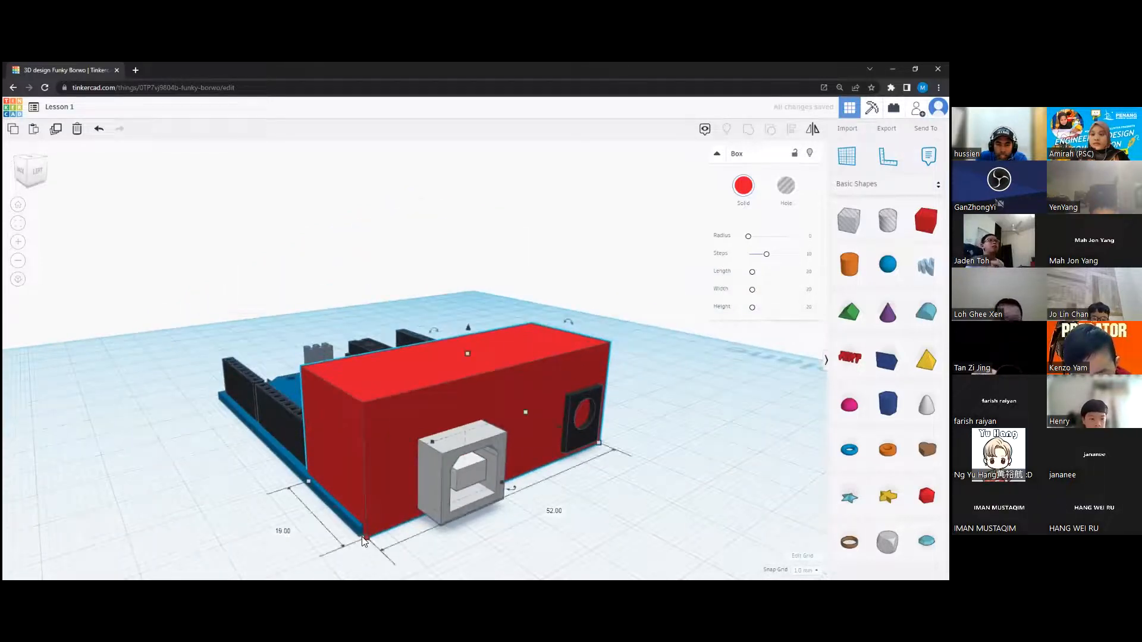
# Step: Fine-tune the red box's outer corner near the USB connector to meet the Arduino board's corner
pyautogui.scroll(6, 351, 539)
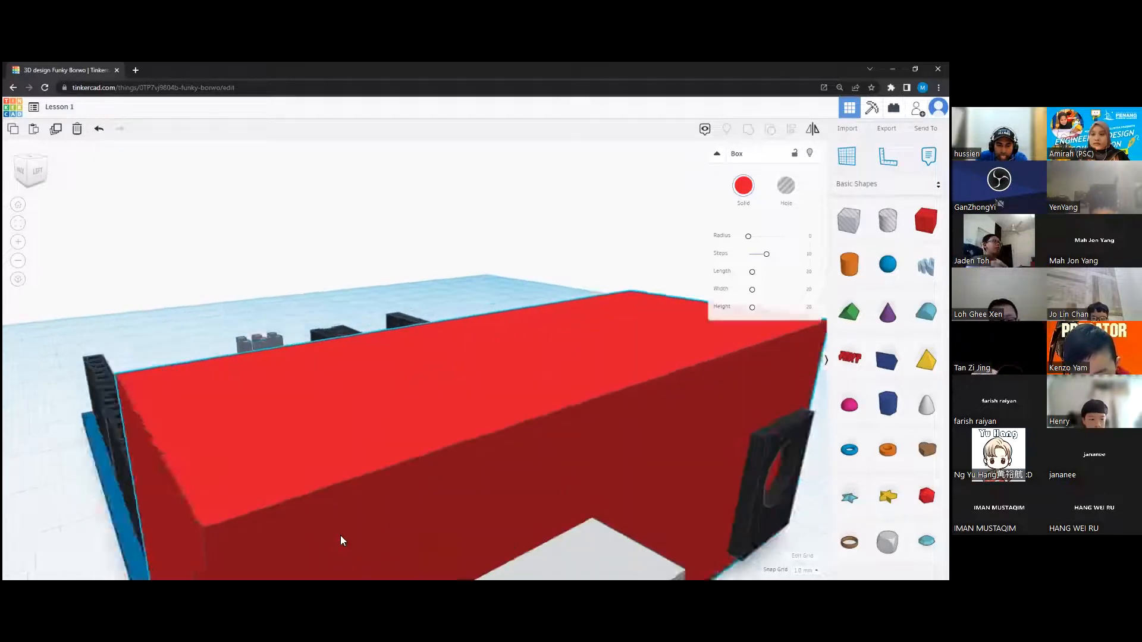
pyautogui.moveTo(383, 449); pyautogui.dragTo(408, 397, button='right')
pyautogui.scroll(-5, 393, 381)
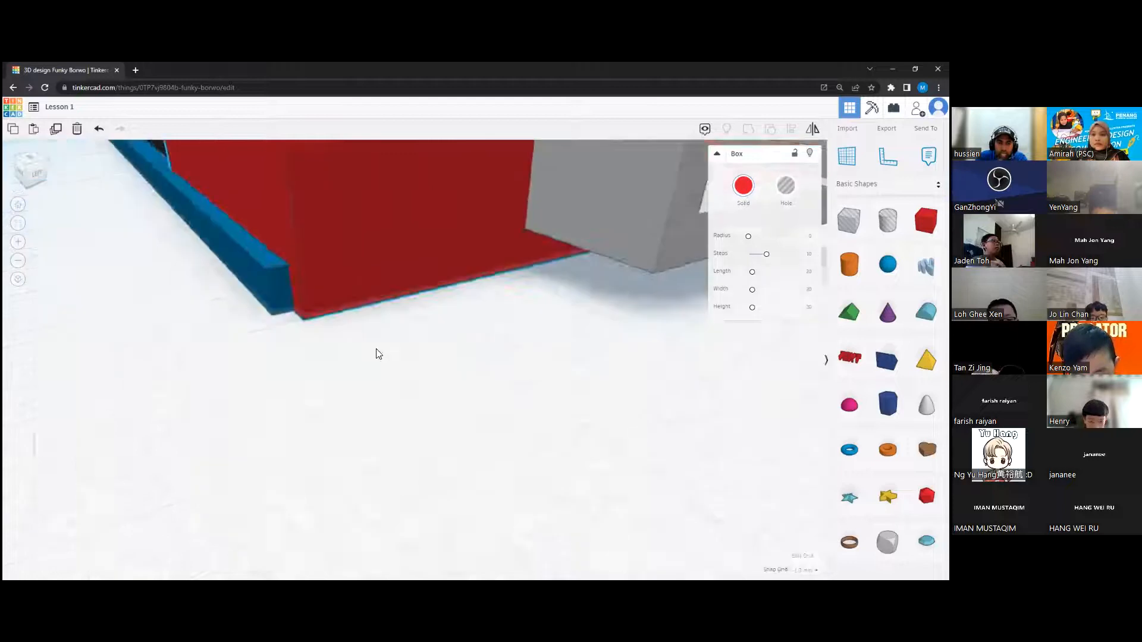
pyautogui.moveTo(285, 370)
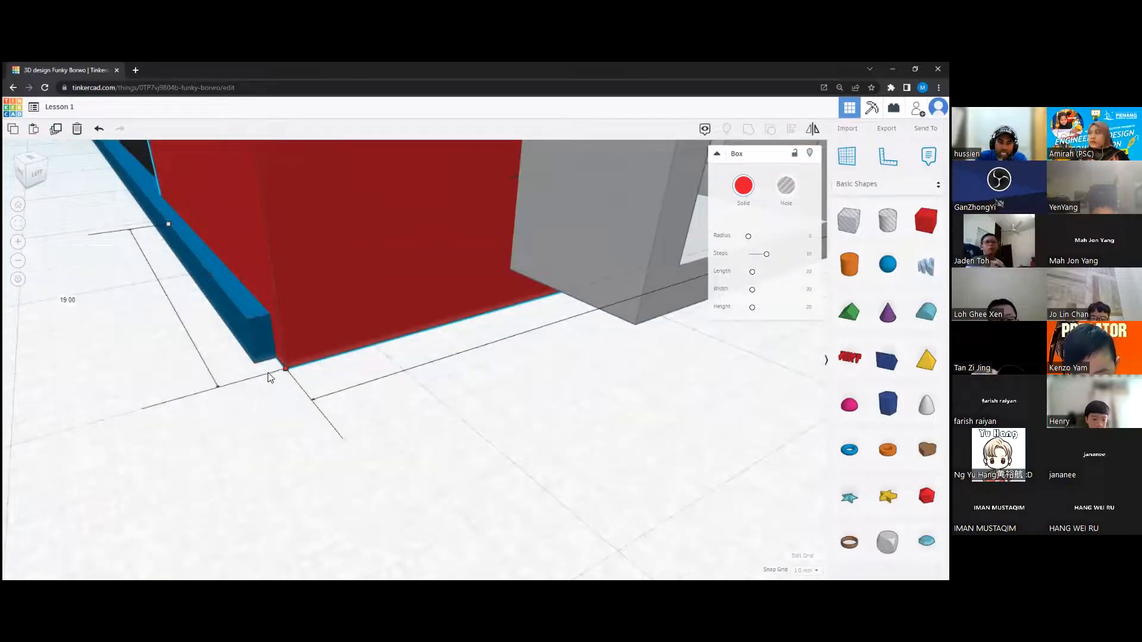
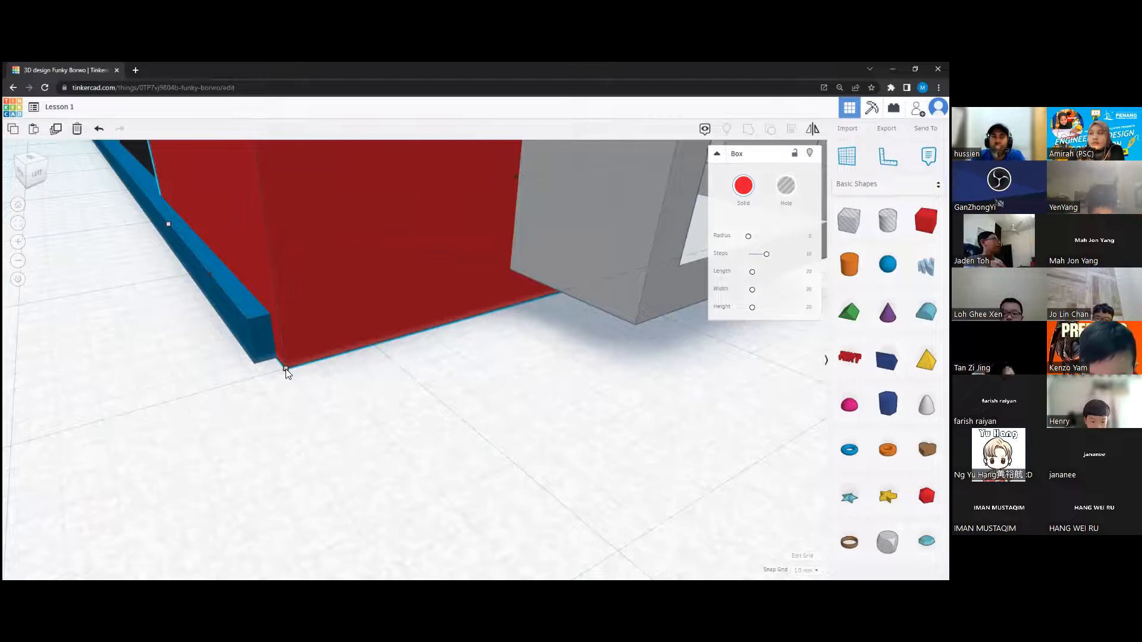
pyautogui.click(285, 368)
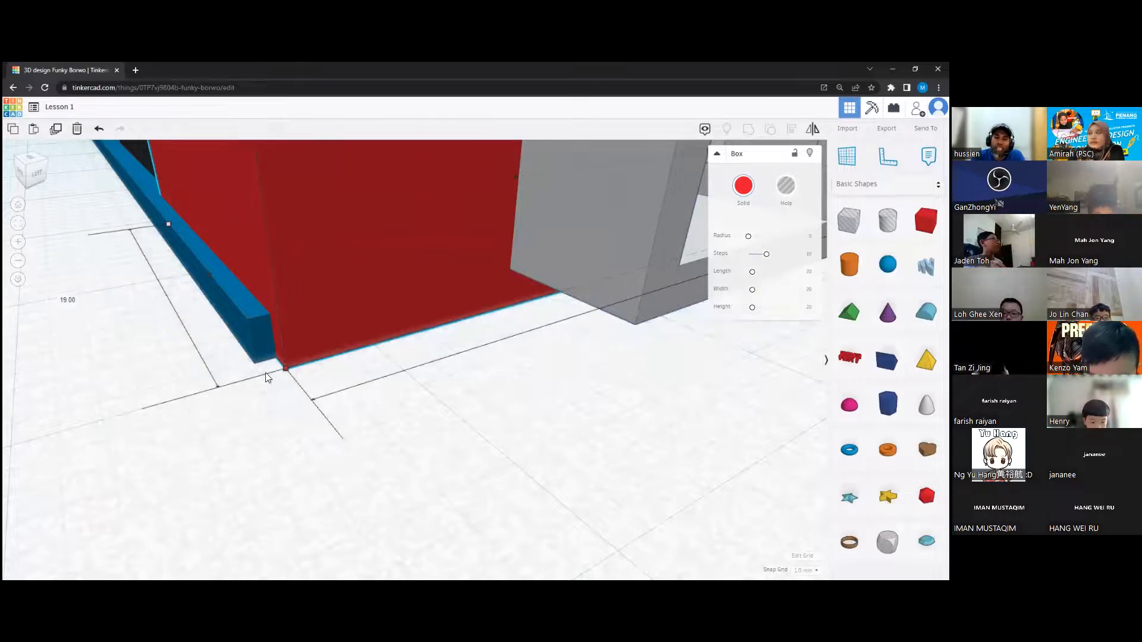
pyautogui.moveTo(266, 374); pyautogui.dragTo(263, 375)
# Step: Extend the red box along the full length of the Arduino board so it encloses the pin headers
pyautogui.moveTo(216, 388); pyautogui.dragTo(494, 489, button='right')
pyautogui.moveTo(577, 502); pyautogui.dragTo(481, 496)
pyautogui.scroll(-5, 478, 491)
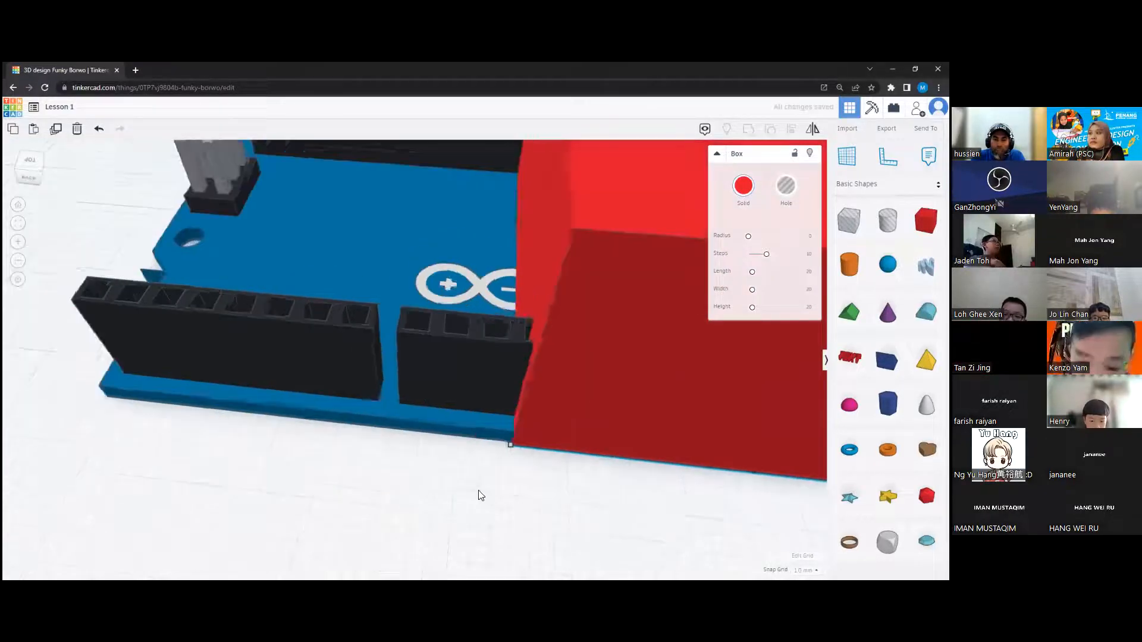
pyautogui.moveTo(443, 459); pyautogui.dragTo(489, 453, button='right')
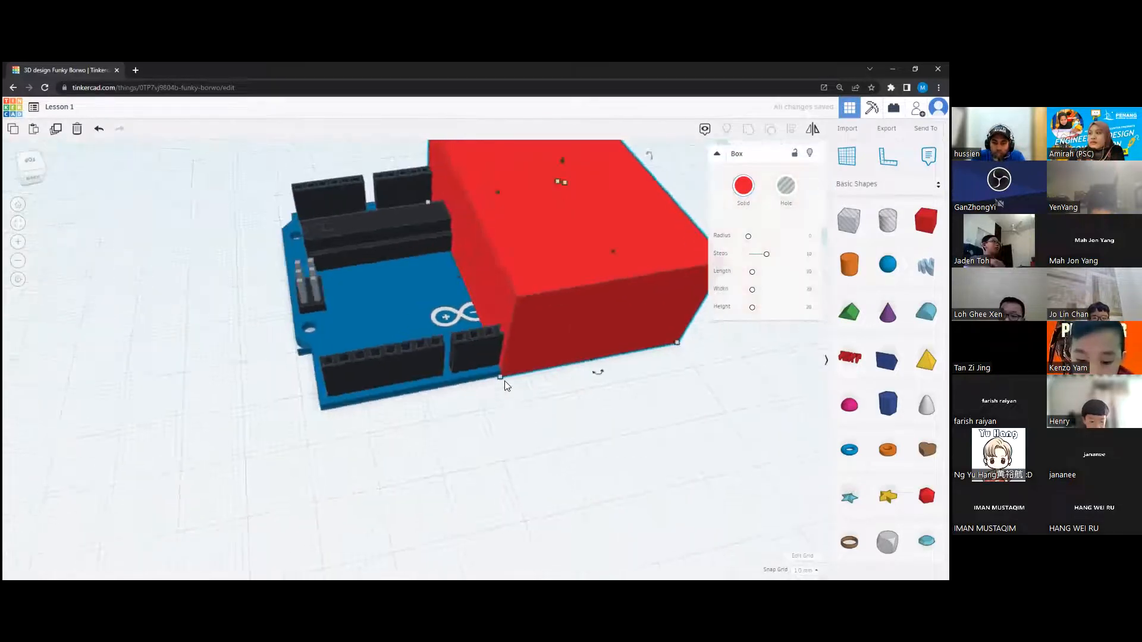
pyautogui.moveTo(499, 380); pyautogui.dragTo(309, 412)
pyautogui.moveTo(303, 423); pyautogui.dragTo(413, 422, button='right')
pyautogui.moveTo(437, 433); pyautogui.dragTo(434, 437)
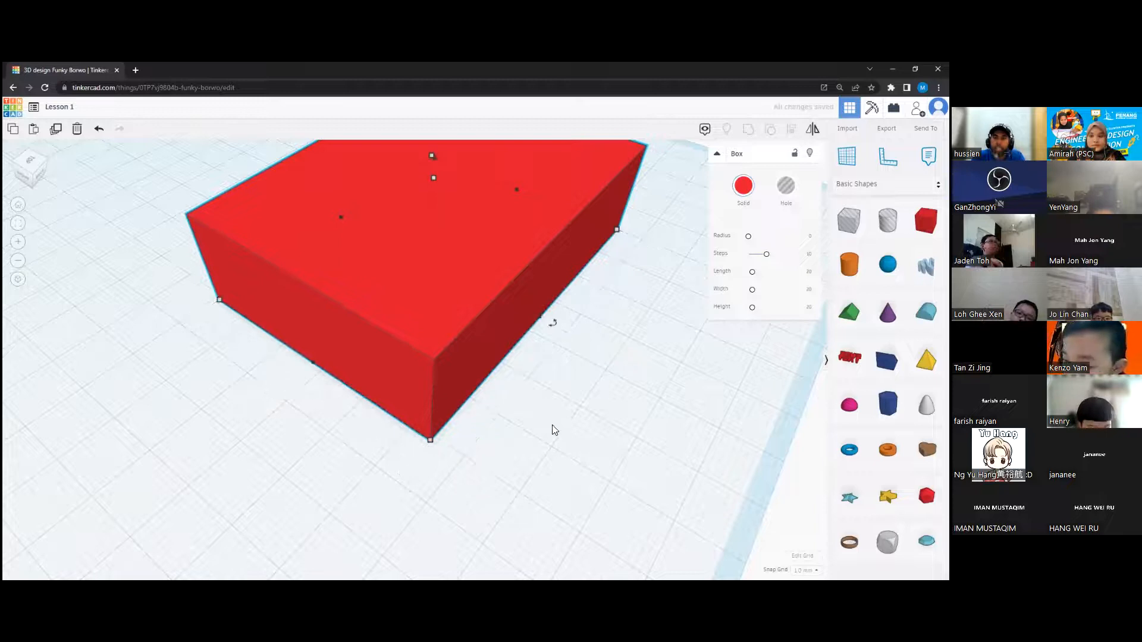
# Step: Adjust the red box's corner beside the black power jack to match the board's edge
pyautogui.moveTo(622, 377); pyautogui.dragTo(620, 459, button='right')
pyautogui.moveTo(556, 445); pyautogui.dragTo(542, 450, button='right')
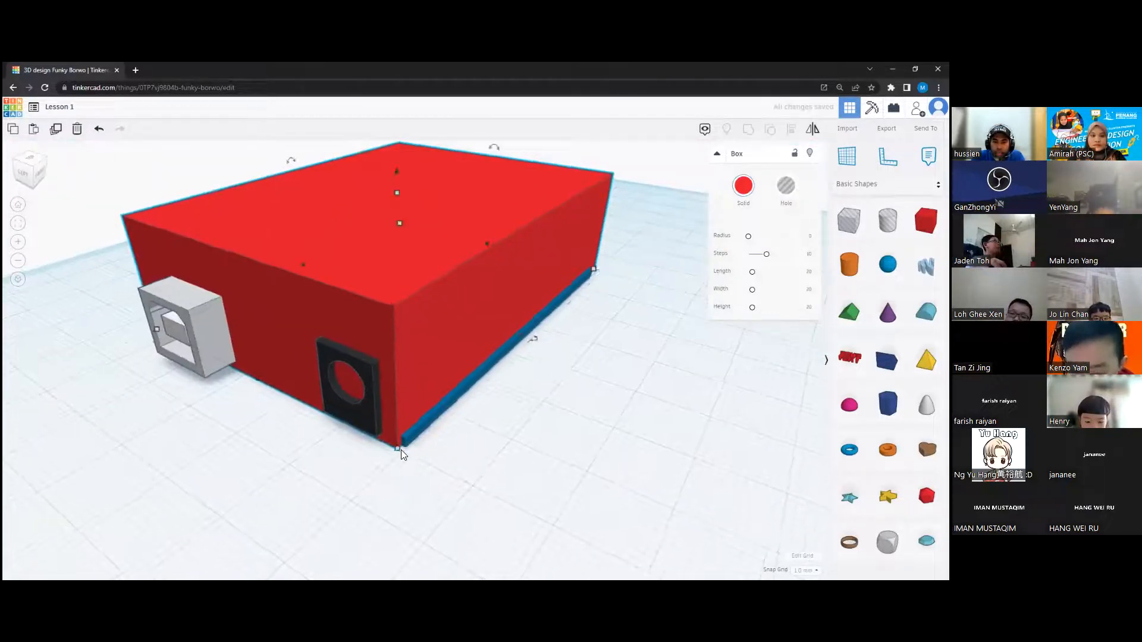
pyautogui.moveTo(402, 451); pyautogui.dragTo(405, 452)
pyautogui.moveTo(403, 458); pyautogui.dragTo(616, 490, button='right')
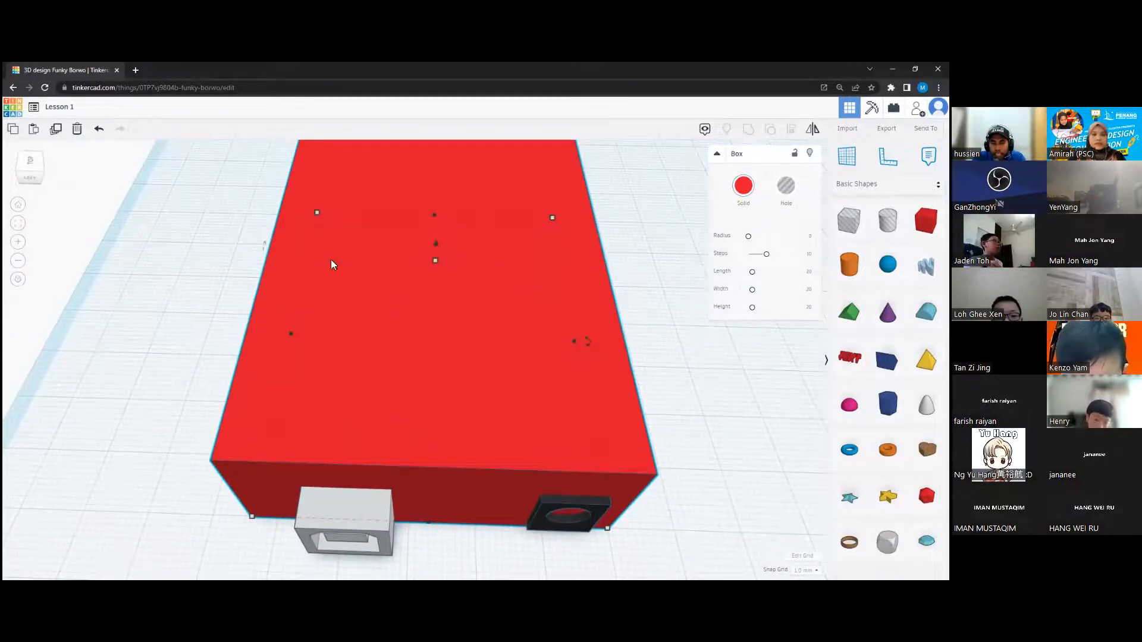
# Step: Place a box hole in front of the power jack and reduce its height to about 13 mm
pyautogui.moveTo(704, 455); pyautogui.dragTo(230, 332, button='right')
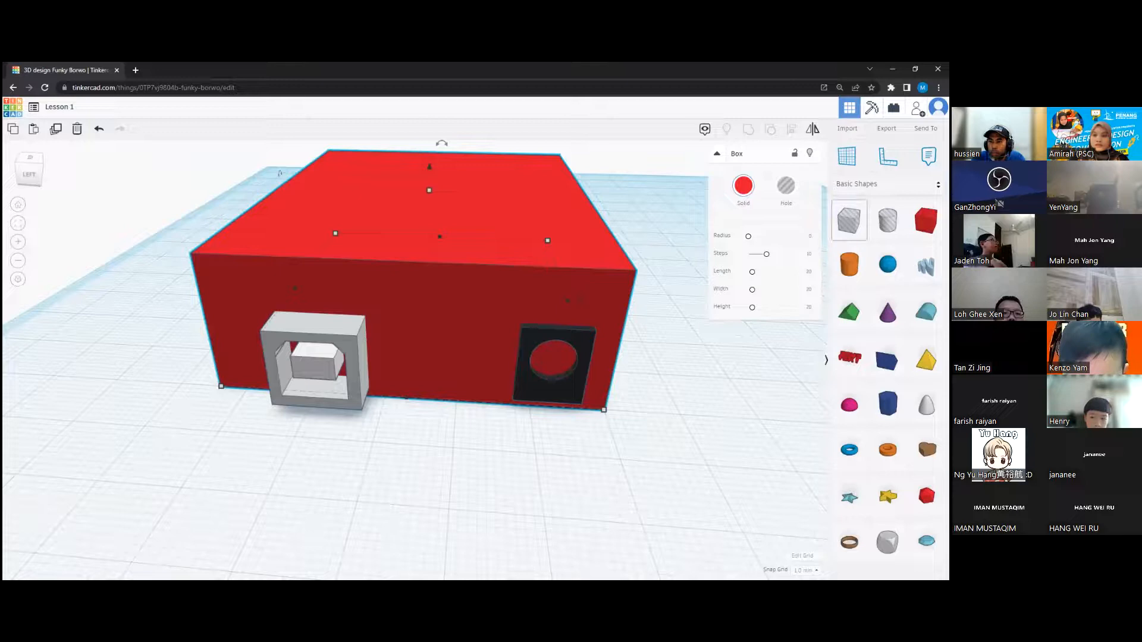
pyautogui.moveTo(849, 220); pyautogui.dragTo(533, 454)
pyautogui.moveTo(572, 426); pyautogui.dragTo(564, 255, button='right')
pyautogui.moveTo(525, 224); pyautogui.dragTo(527, 297)
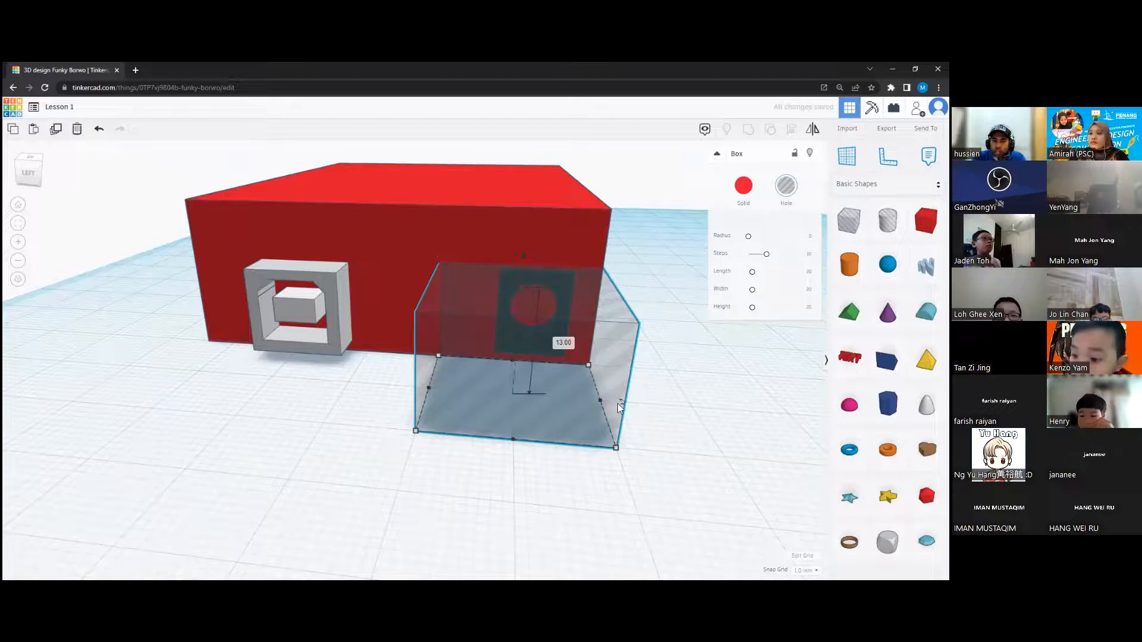
# Step: Shrink the hole's base to about 10 mm by 3 mm so that it fits around the power jack
pyautogui.moveTo(602, 451); pyautogui.dragTo(566, 384)
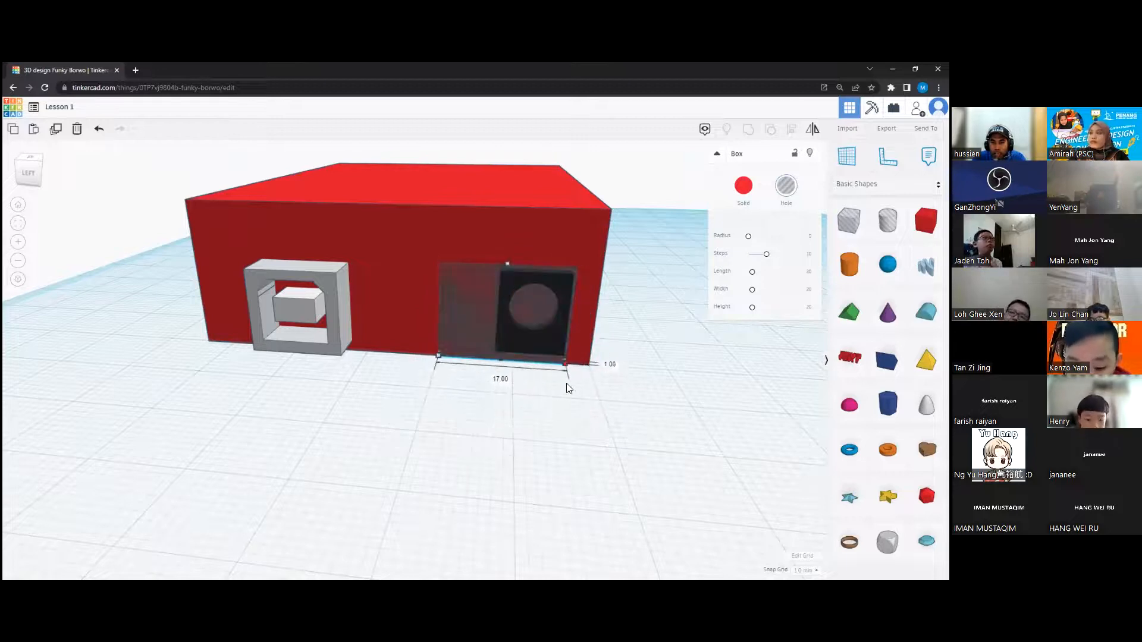
pyautogui.moveTo(432, 374); pyautogui.dragTo(486, 381)
pyautogui.moveTo(522, 425); pyautogui.dragTo(566, 364, button='right')
pyautogui.scroll(4, 565, 364)
pyautogui.scroll(3, 580, 381)
pyautogui.scroll(-6, 575, 379)
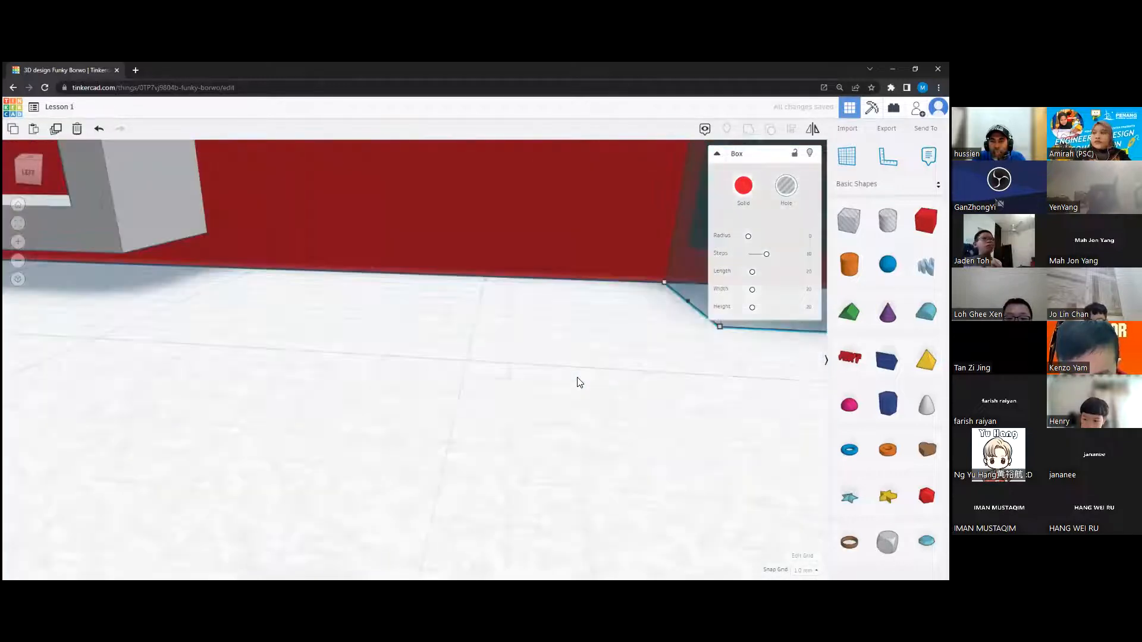
pyautogui.moveTo(556, 392)
pyautogui.mouseDown(button='right')
pyautogui.moveTo(531, 399)
pyautogui.moveTo(546, 386)
pyautogui.mouseUp(button='right')
pyautogui.moveTo(580, 330)
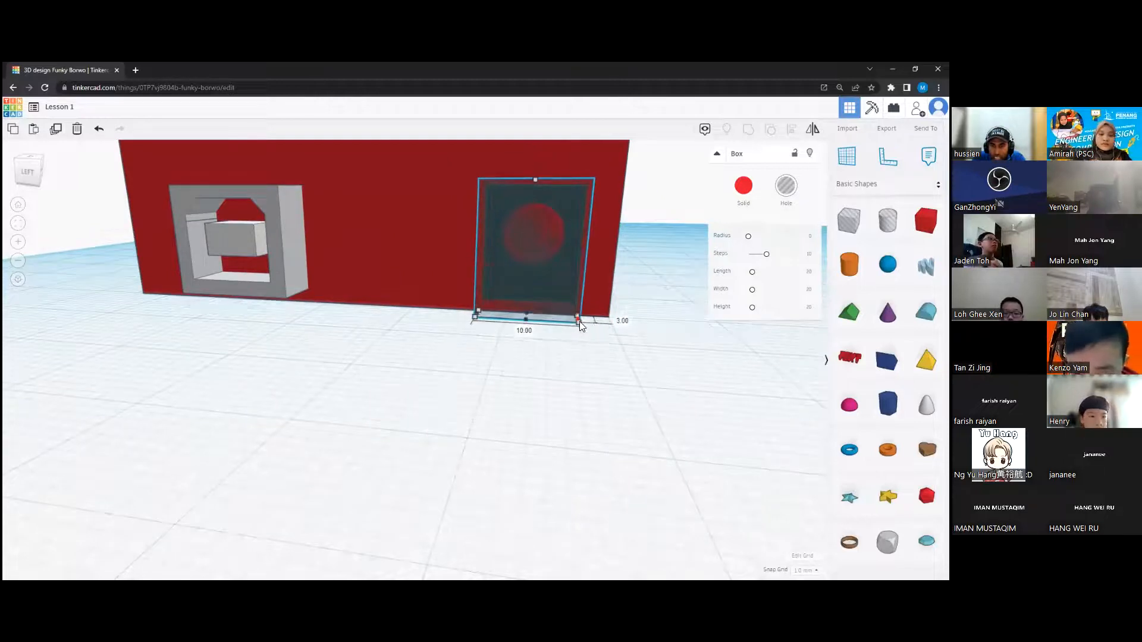
pyautogui.moveTo(593, 405); pyautogui.dragTo(593, 379, button='right')
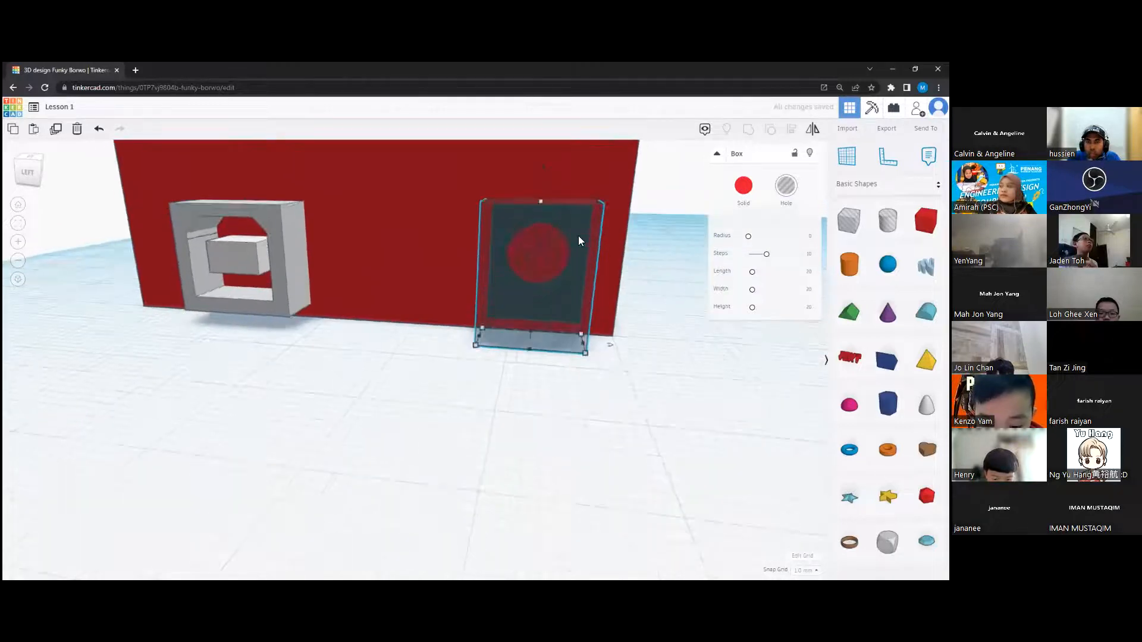
pyautogui.scroll(-3, 503, 306)
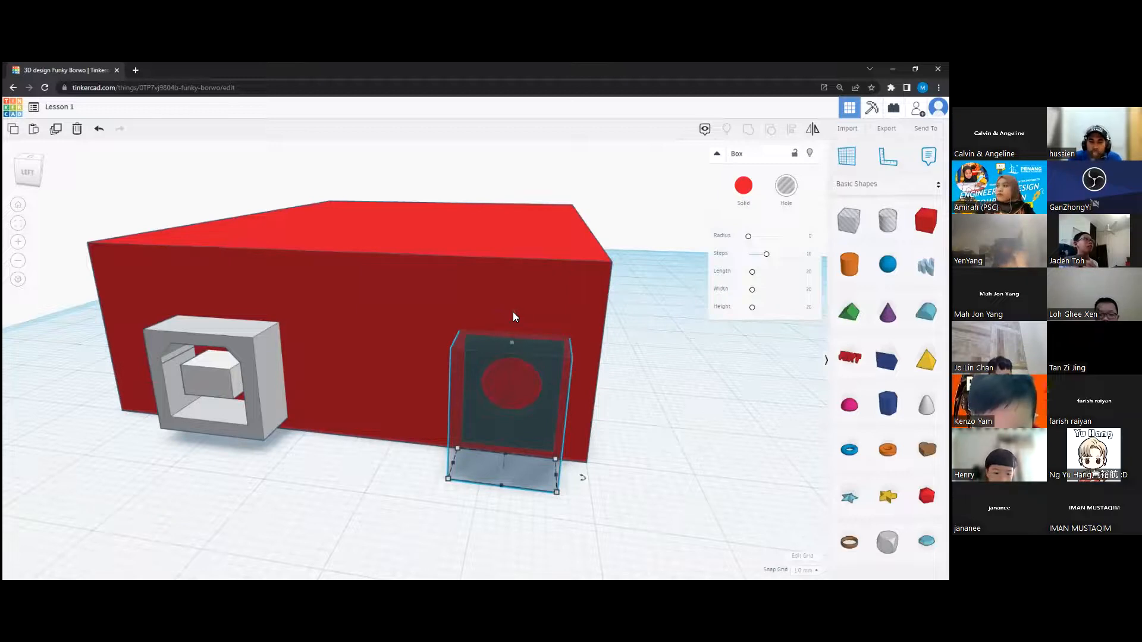
# Step: Raise the box hole in front of the power jack 1 mm above the workplane
pyautogui.moveTo(512, 311); pyautogui.dragTo(513, 312, button='right')
pyautogui.moveTo(513, 311); pyautogui.dragTo(516, 305)
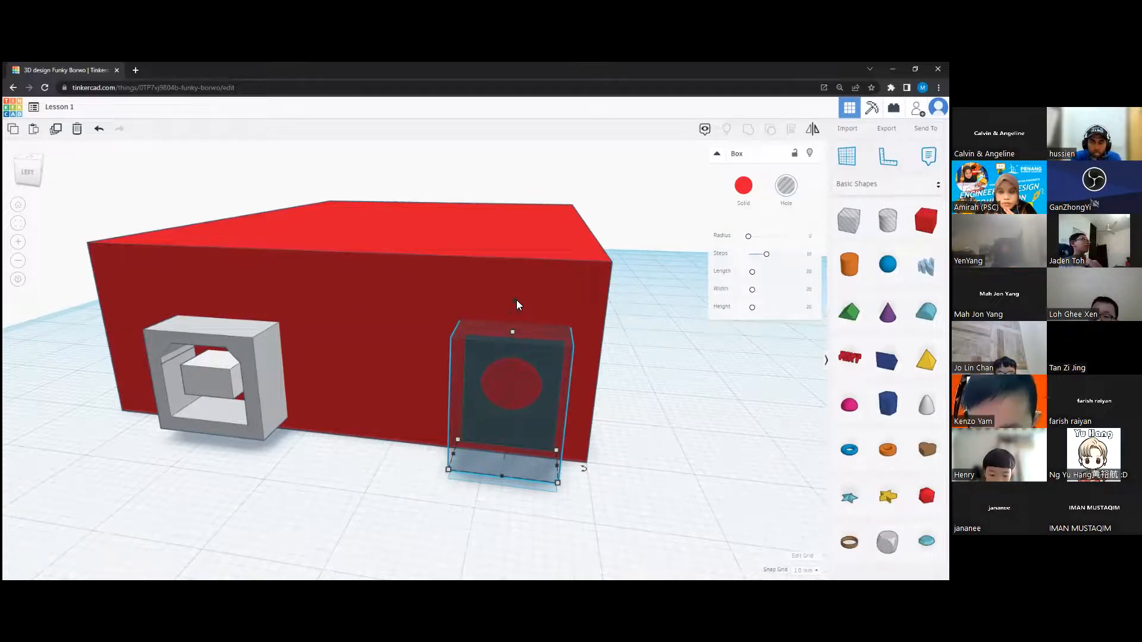
pyautogui.moveTo(640, 417)
pyautogui.mouseDown(button='right')
pyautogui.moveTo(652, 404)
pyautogui.moveTo(634, 403)
pyautogui.mouseUp(button='right')
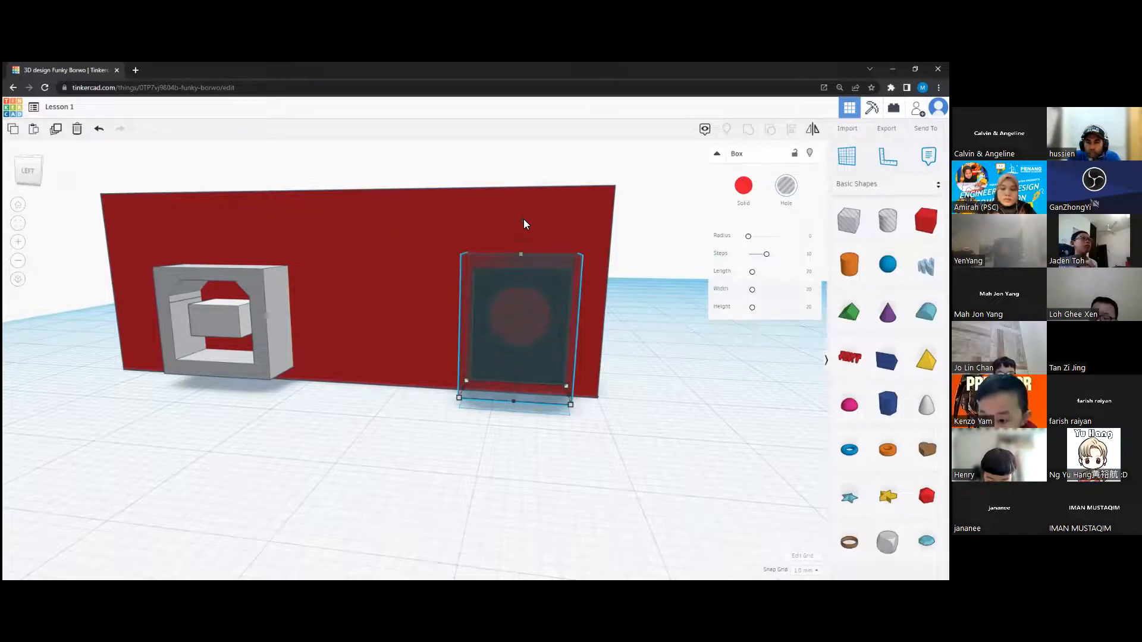
pyautogui.moveTo(524, 220); pyautogui.dragTo(523, 218)
pyautogui.moveTo(594, 330); pyautogui.dragTo(664, 370, button='right')
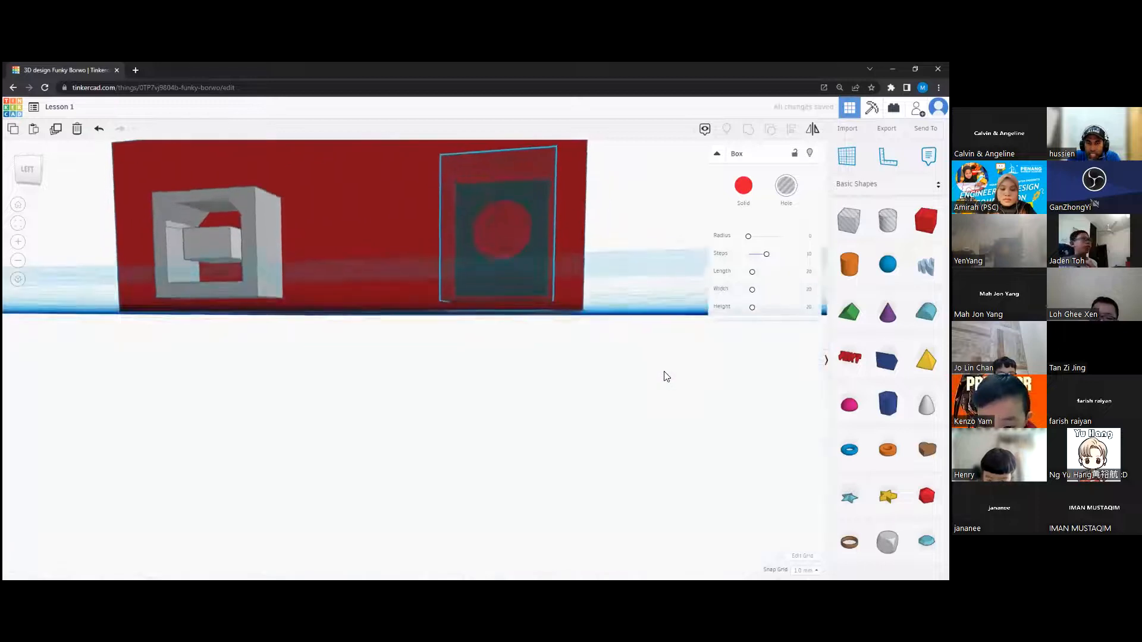
pyautogui.moveTo(580, 374); pyautogui.dragTo(578, 369, button='right')
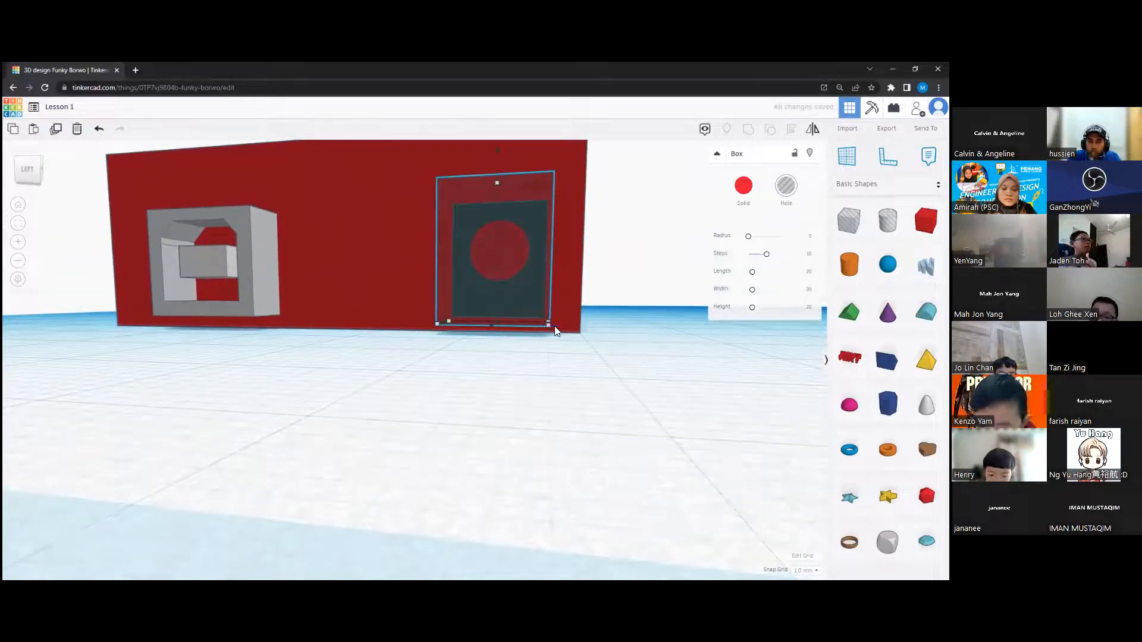
pyautogui.click(497, 149)
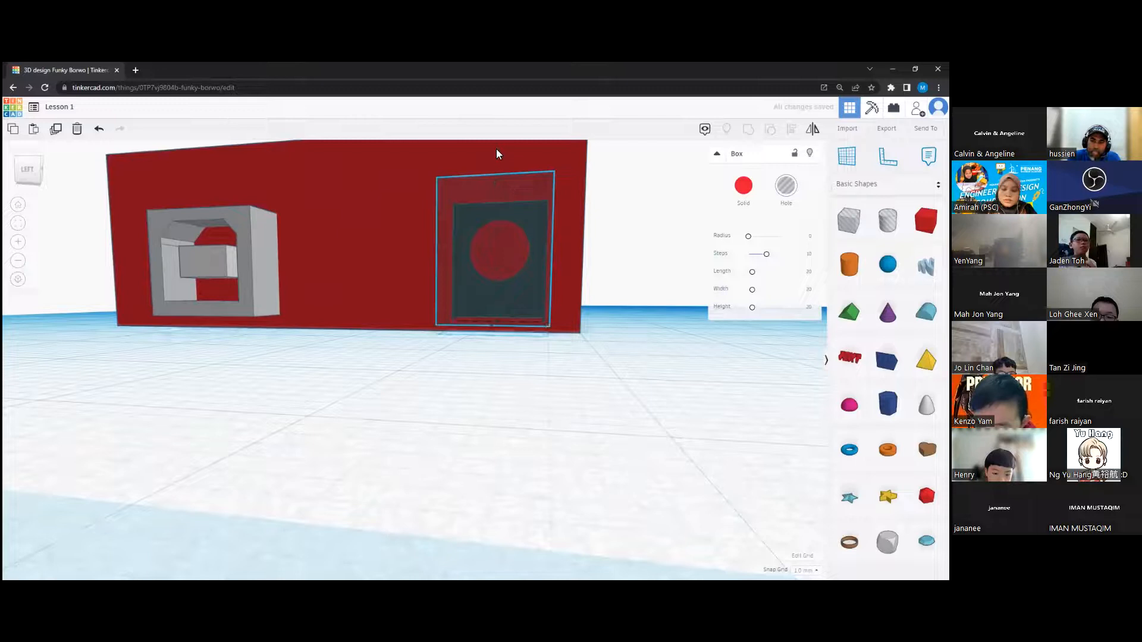
pyautogui.moveTo(499, 149); pyautogui.dragTo(499, 148)
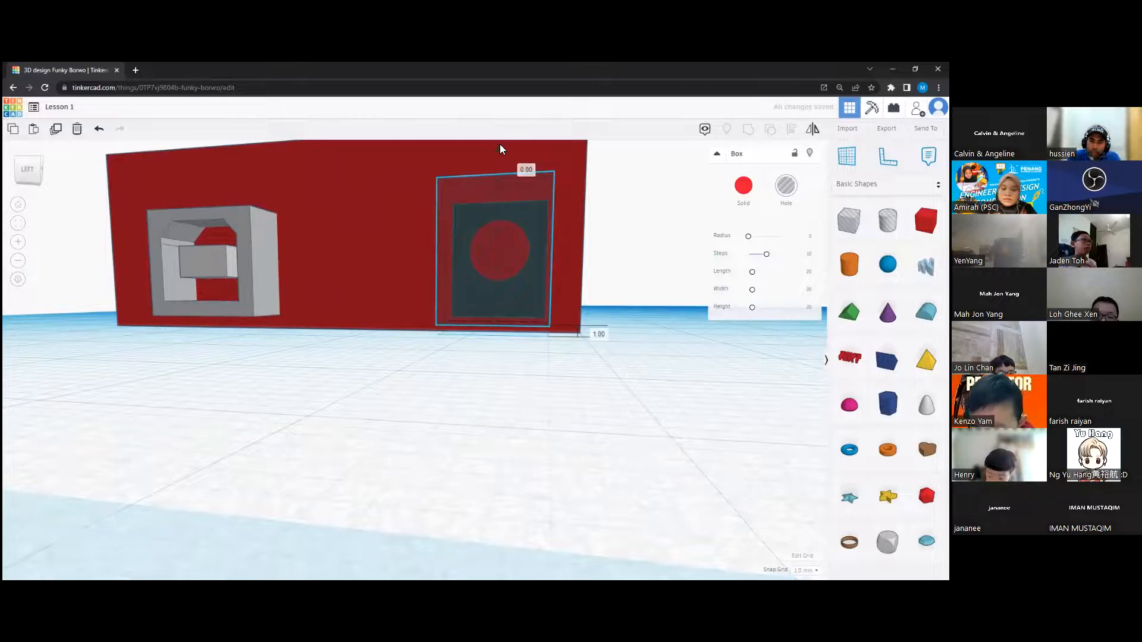
pyautogui.moveTo(500, 149); pyautogui.dragTo(500, 150)
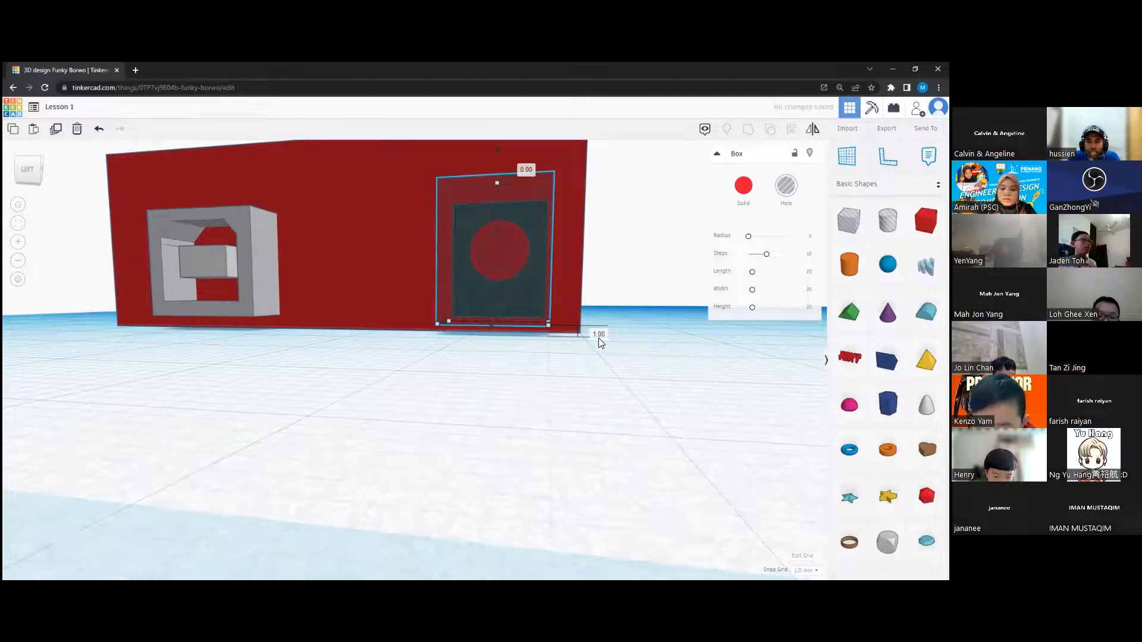
# Step: Widen the power jack's hole to 10 mm so that it covers the jack's uncovered side edge
pyautogui.moveTo(557, 358); pyautogui.dragTo(563, 316, button='right')
pyautogui.scroll(10, 562, 313)
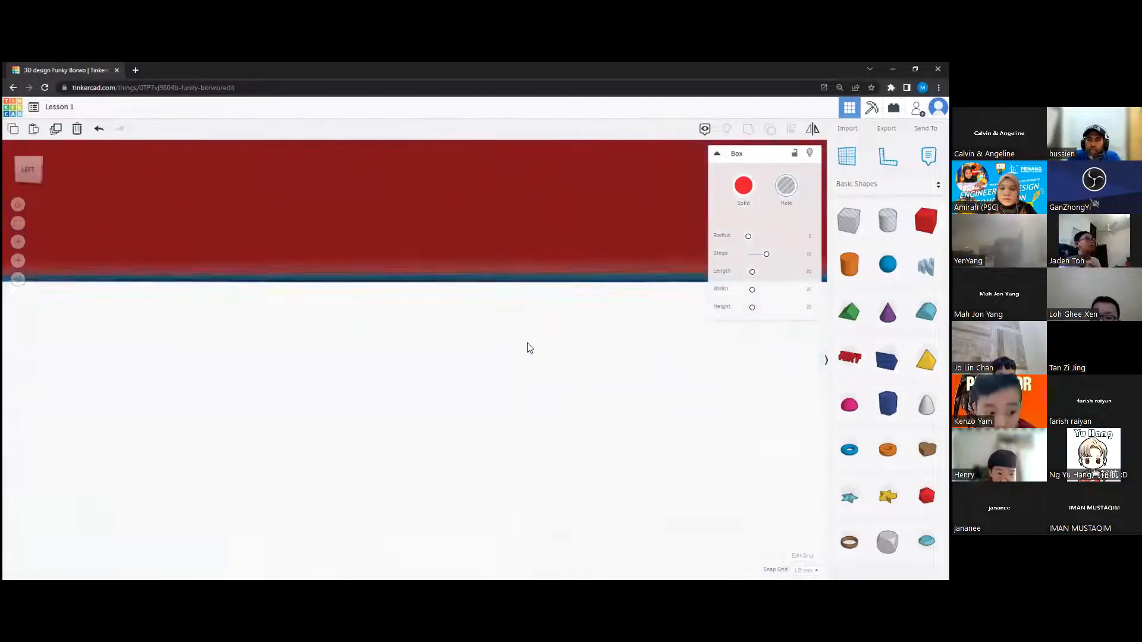
pyautogui.scroll(-8, 471, 375)
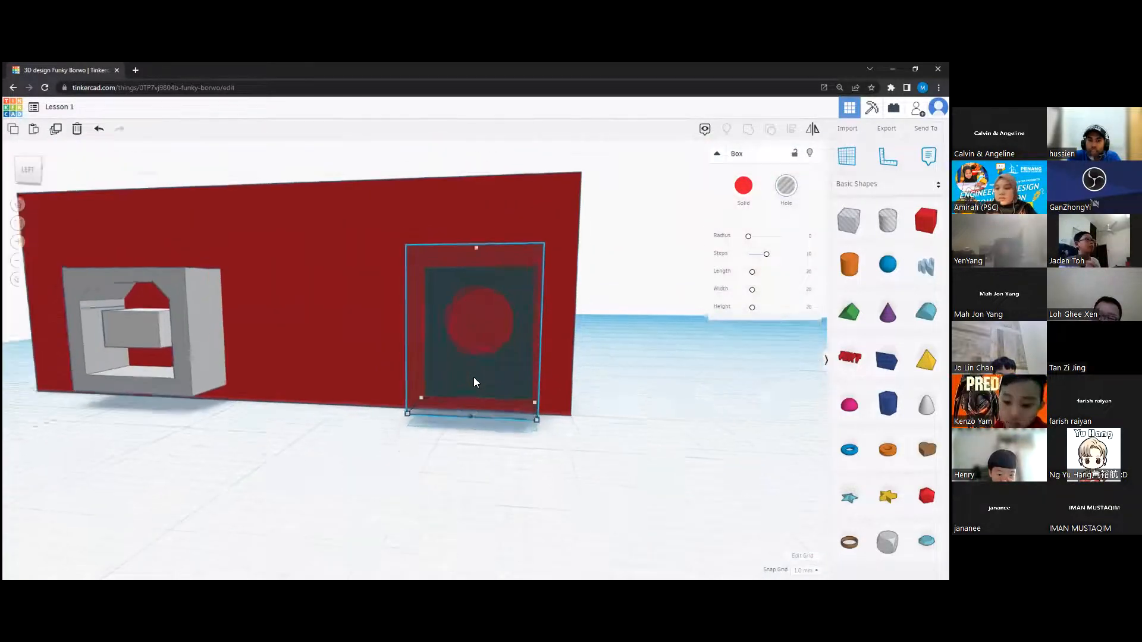
pyautogui.moveTo(489, 372); pyautogui.dragTo(511, 353, button='right')
pyautogui.moveTo(516, 371); pyautogui.dragTo(510, 372)
pyautogui.moveTo(522, 364); pyautogui.dragTo(504, 362, button='right')
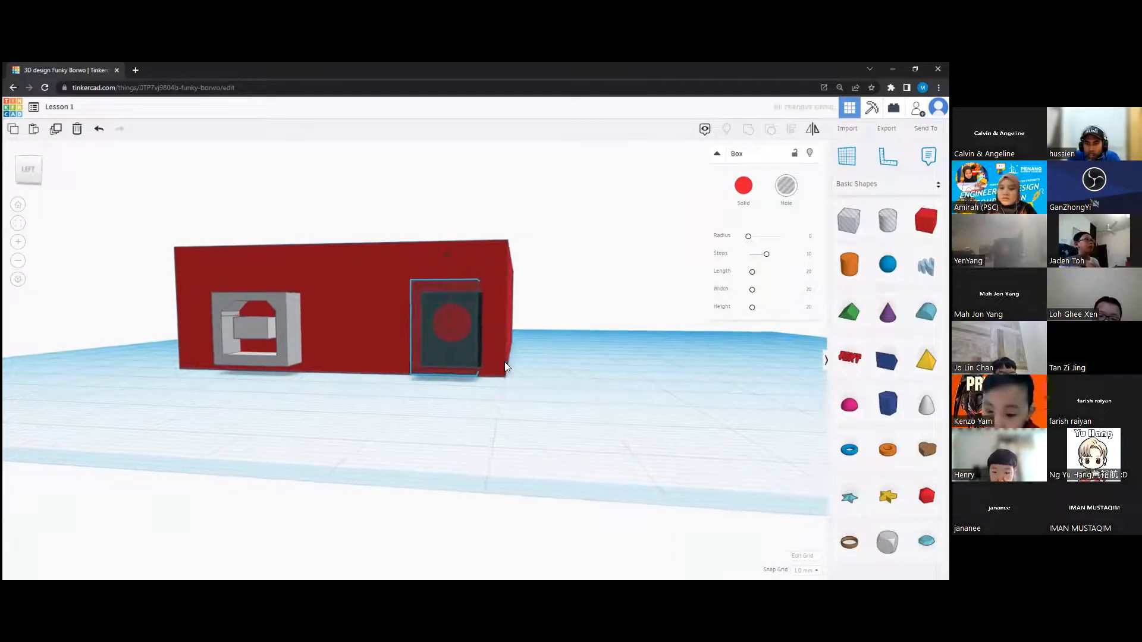
pyautogui.scroll(10, 499, 357)
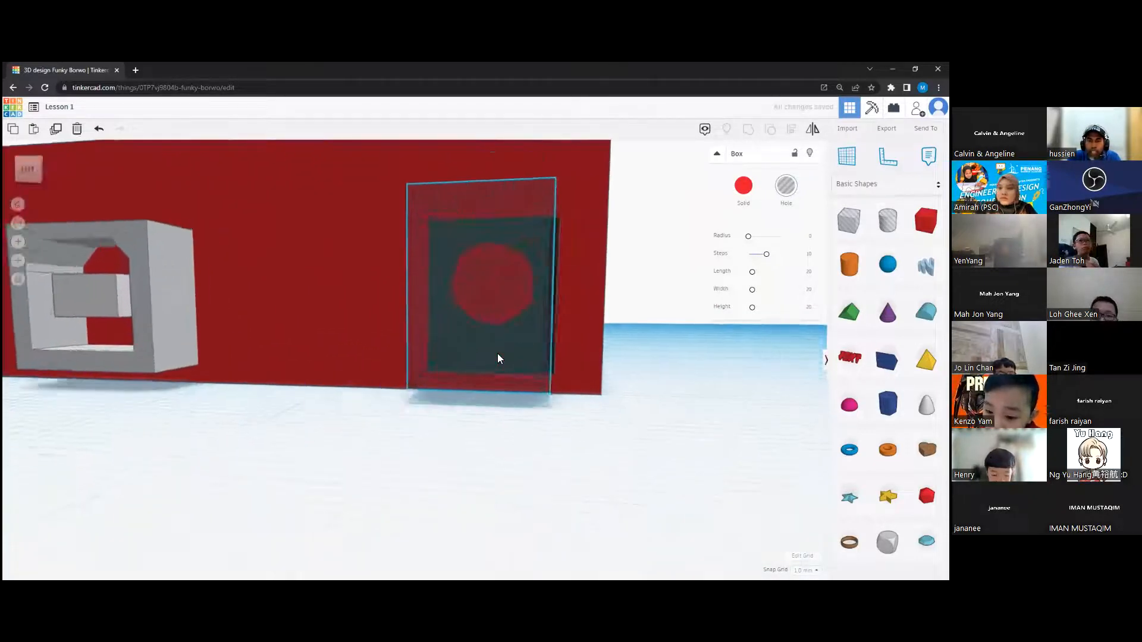
pyautogui.scroll(-8, 498, 357)
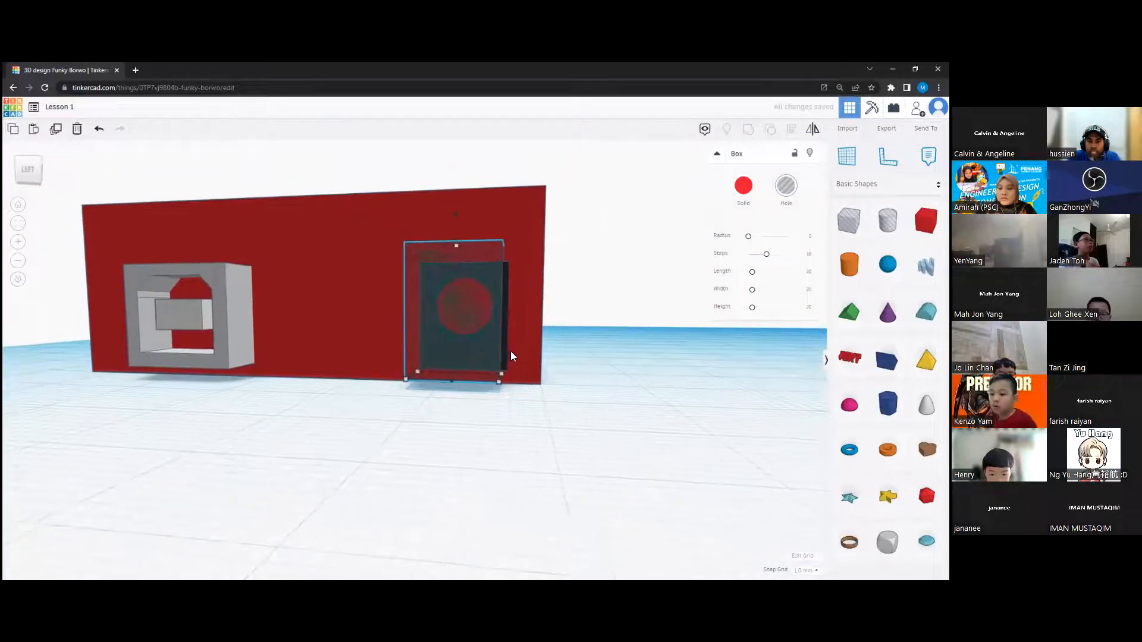
pyautogui.click(19, 243)
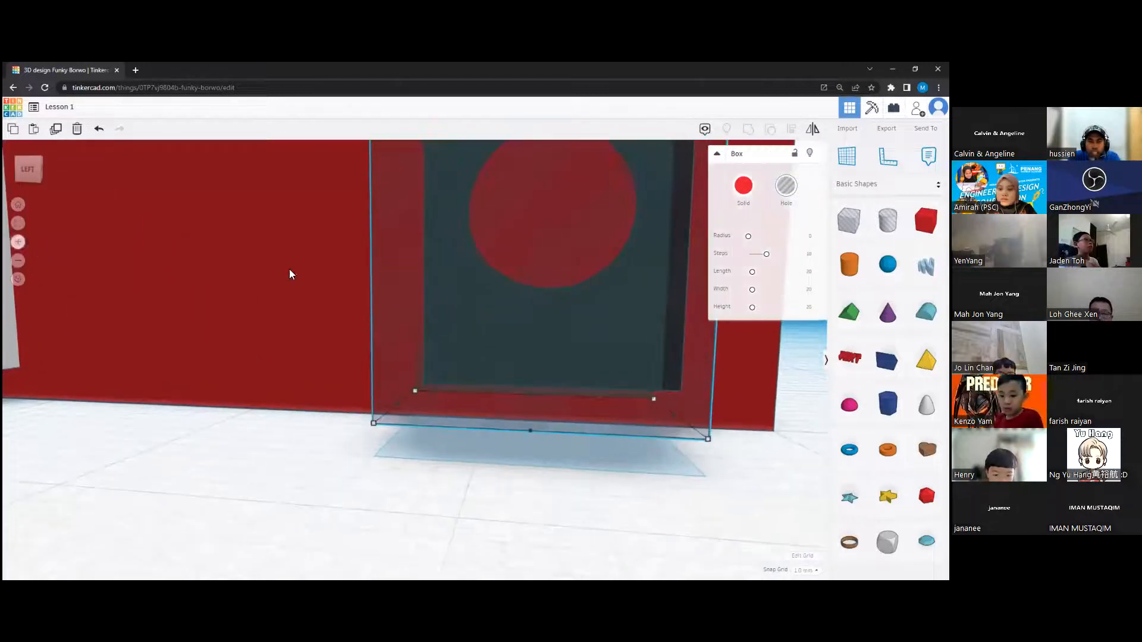
pyautogui.moveTo(334, 291); pyautogui.dragTo(440, 221, button='right')
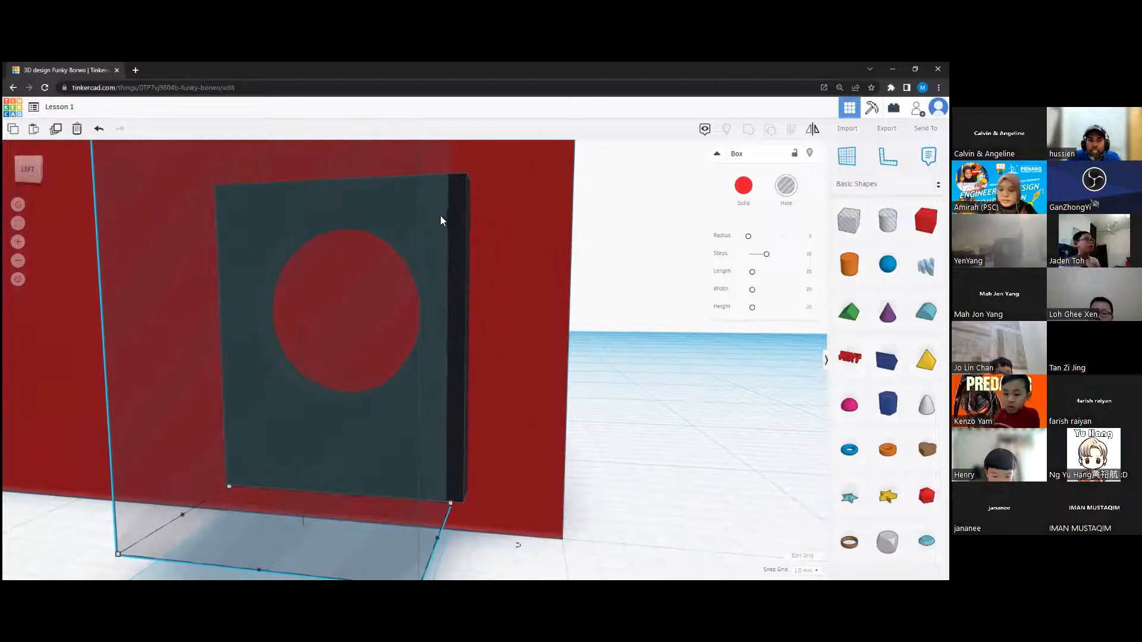
pyautogui.moveTo(451, 503); pyautogui.dragTo(469, 503)
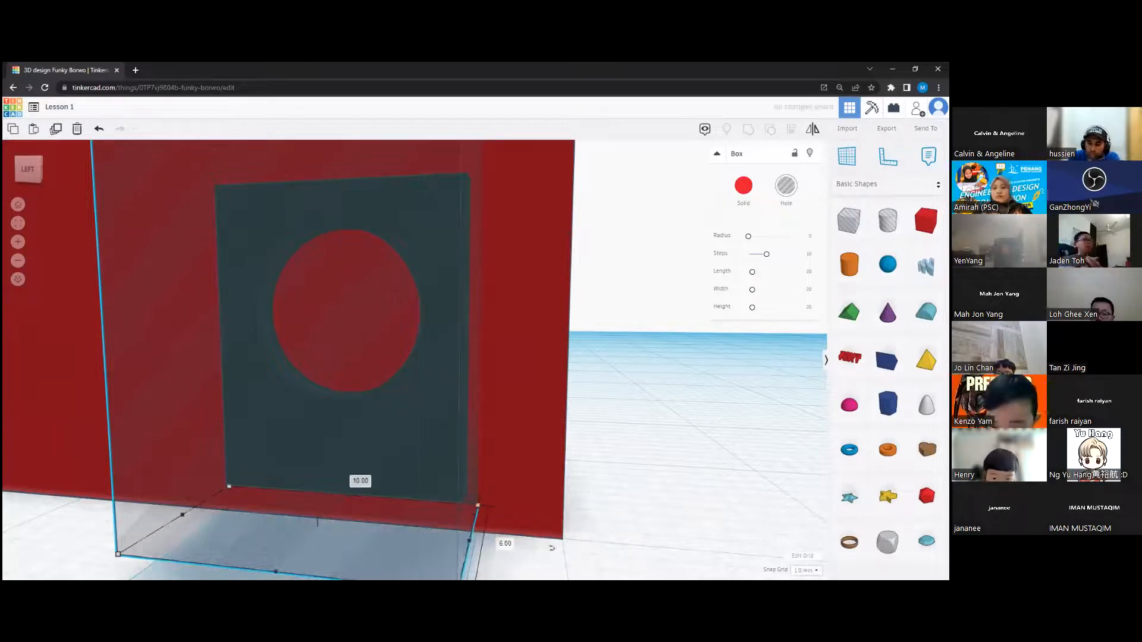
# Step: Set the snap grid to 0.1 mm and trim both sides of the power-jack hole to a width of 9.2 mm
pyautogui.click(806, 570)
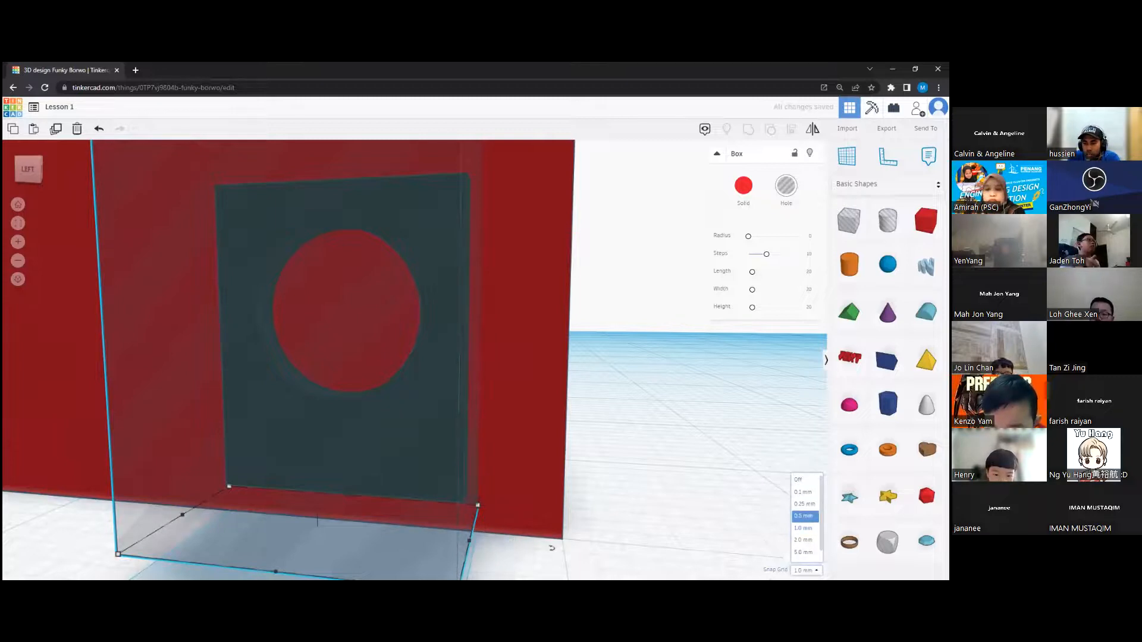
pyautogui.click(804, 516)
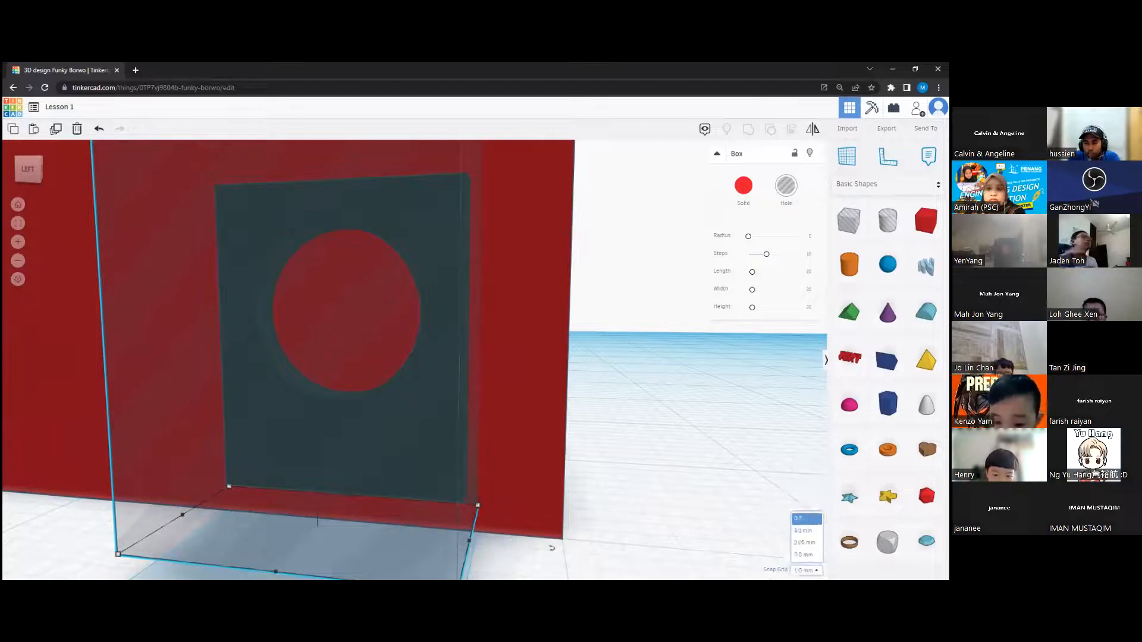
pyautogui.moveTo(476, 504); pyautogui.dragTo(469, 503)
pyautogui.click(806, 570)
pyautogui.click(804, 493)
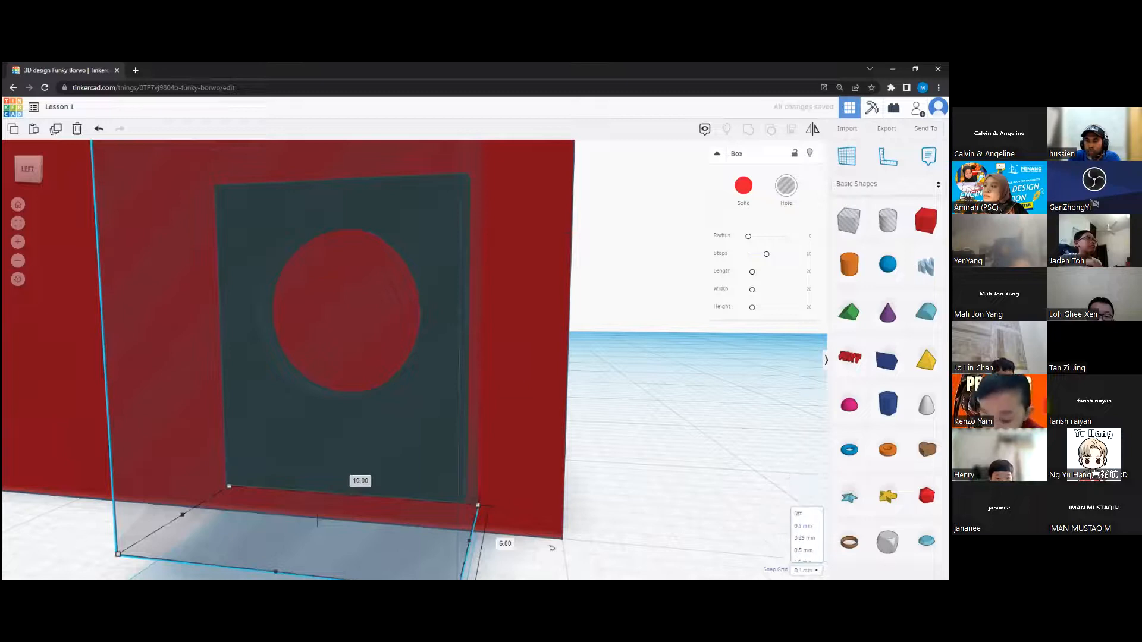
pyautogui.moveTo(479, 511); pyautogui.dragTo(474, 510)
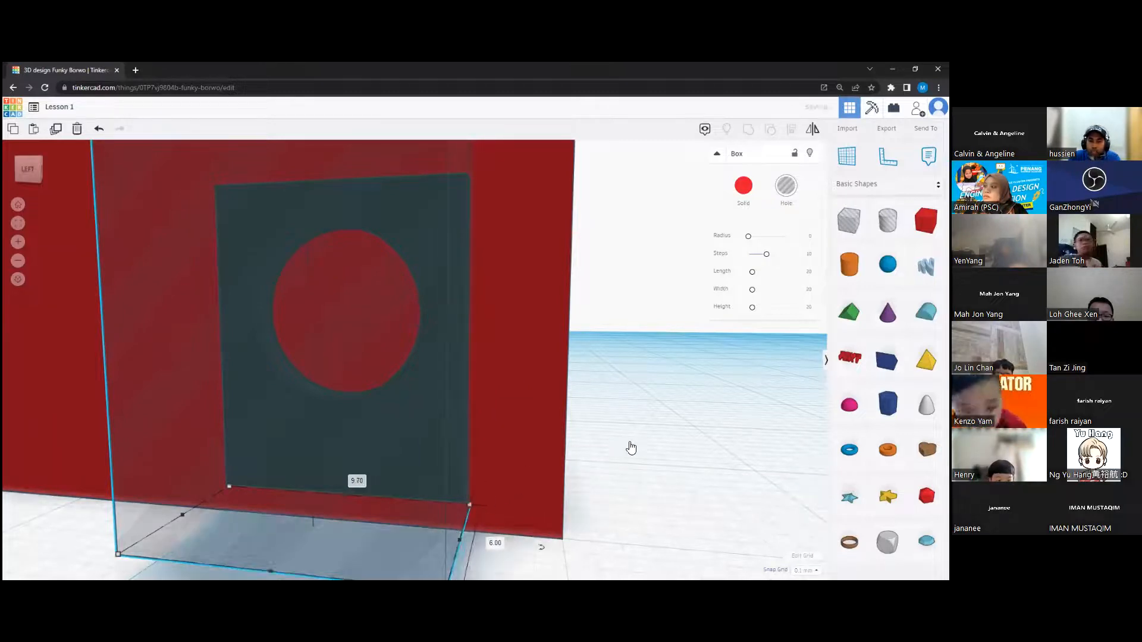
pyautogui.moveTo(575, 447)
pyautogui.mouseDown(button='right')
pyautogui.moveTo(611, 436)
pyautogui.moveTo(563, 440)
pyautogui.mouseUp(button='right')
pyautogui.moveTo(458, 448); pyautogui.dragTo(472, 447)
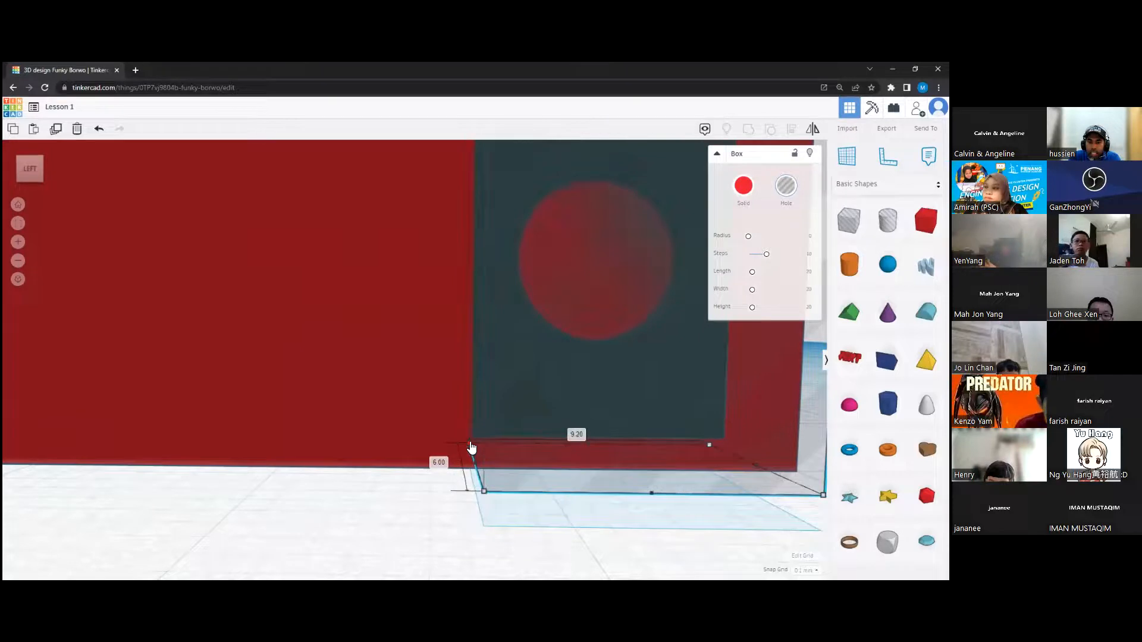
# Step: Raise the power-jack hole another 0.2 mm and lower its top to the jack's upper edge
pyautogui.moveTo(651, 559)
pyautogui.mouseDown(button='right')
pyautogui.moveTo(640, 542)
pyautogui.moveTo(623, 542)
pyautogui.moveTo(639, 556)
pyautogui.mouseUp(button='right')
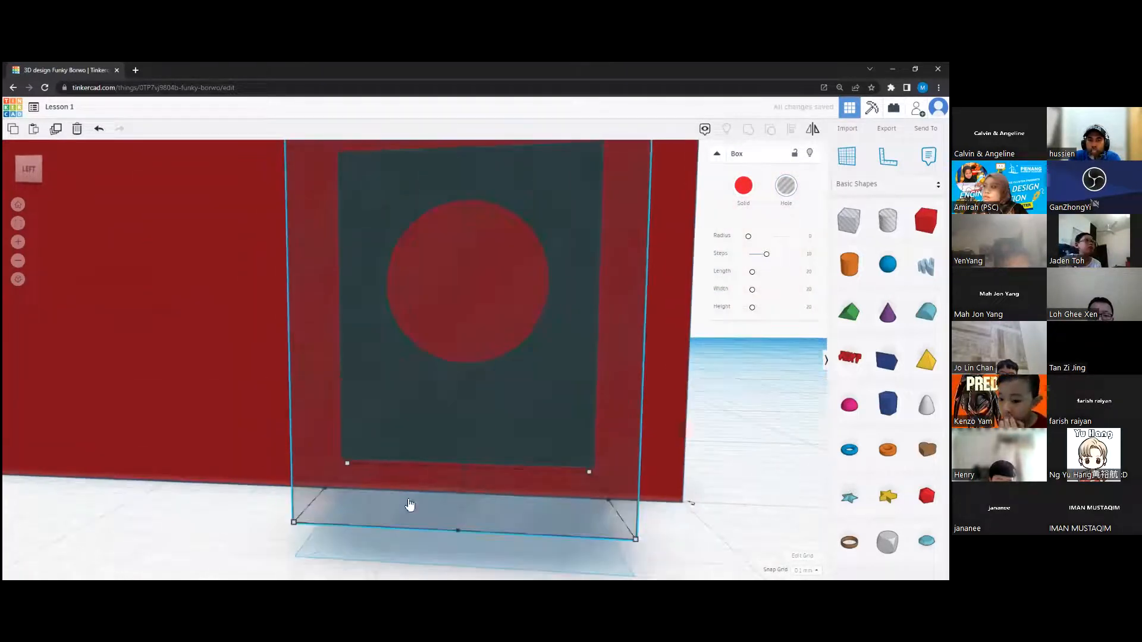
pyautogui.click(17, 260)
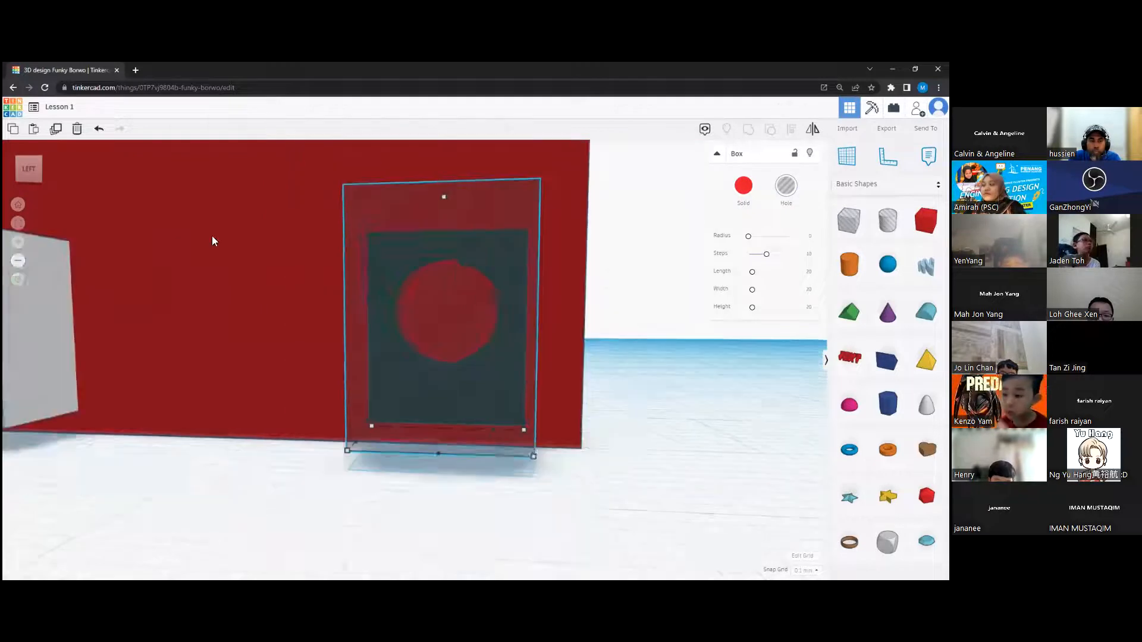
pyautogui.moveTo(437, 193); pyautogui.dragTo(436, 185)
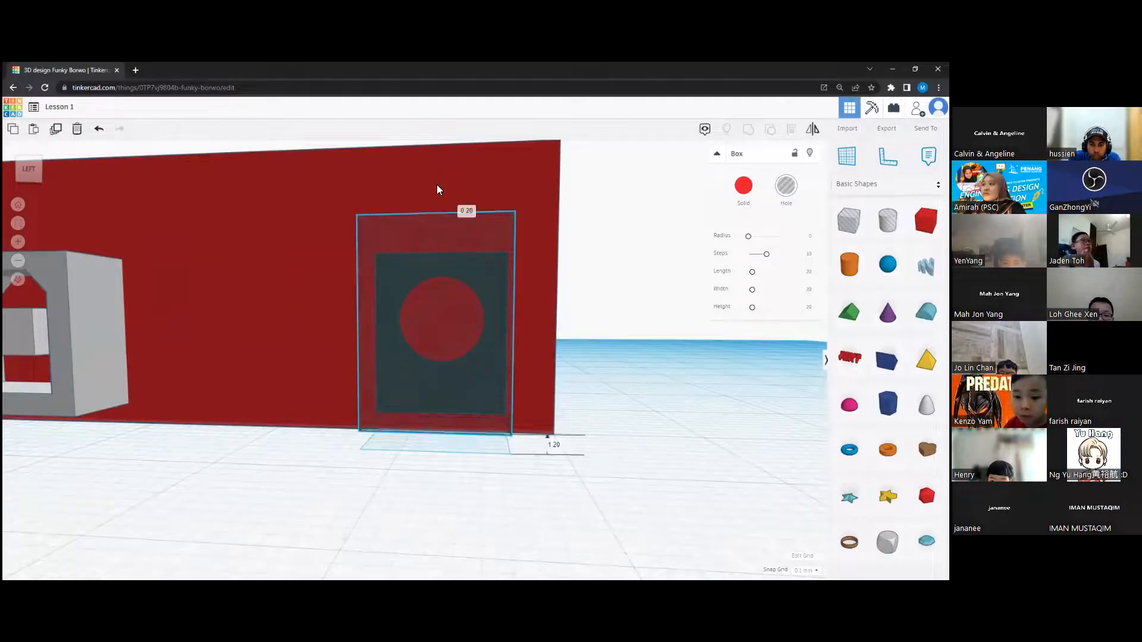
pyautogui.moveTo(448, 331); pyautogui.dragTo(460, 337, button='right')
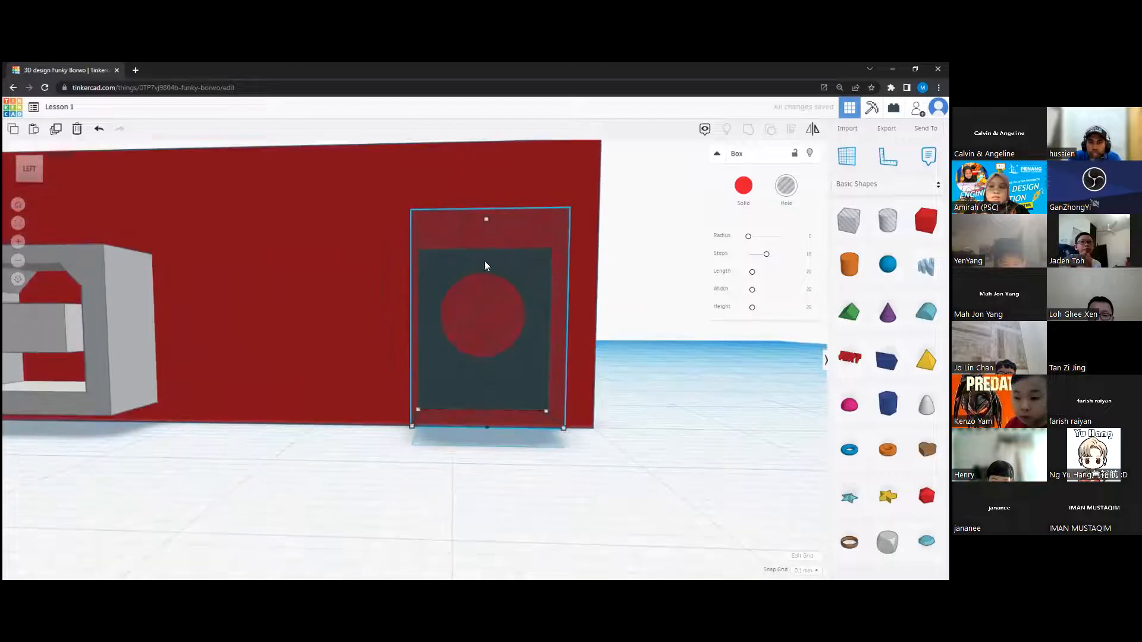
pyautogui.moveTo(485, 219); pyautogui.dragTo(483, 243)
pyautogui.moveTo(482, 262); pyautogui.dragTo(450, 338, button='right')
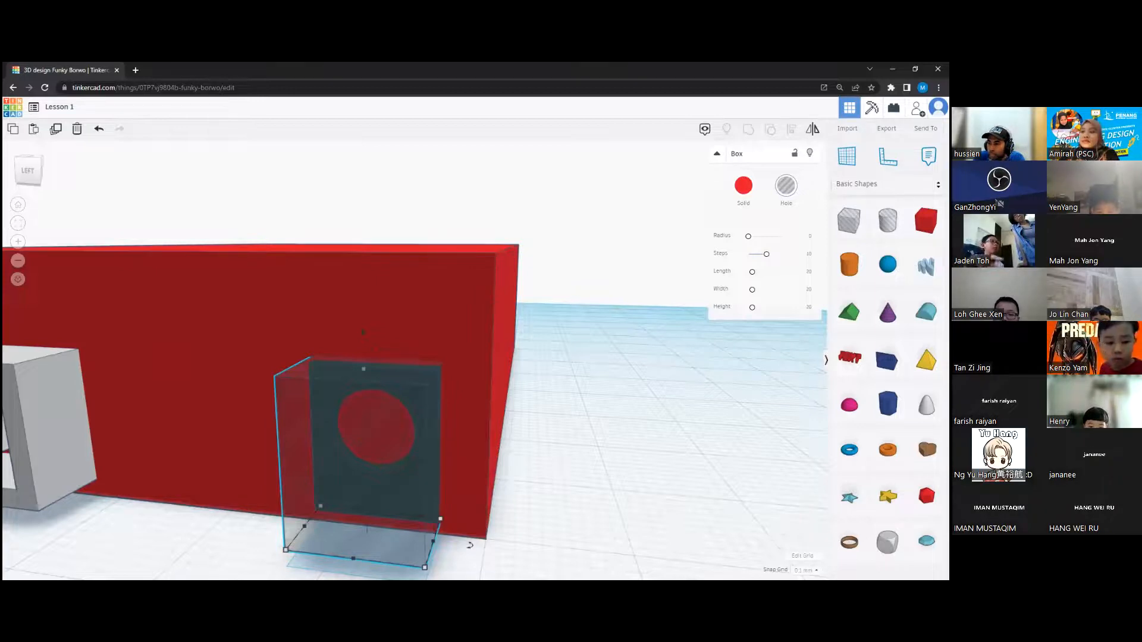
pyautogui.moveTo(337, 470); pyautogui.dragTo(507, 500, button='right')
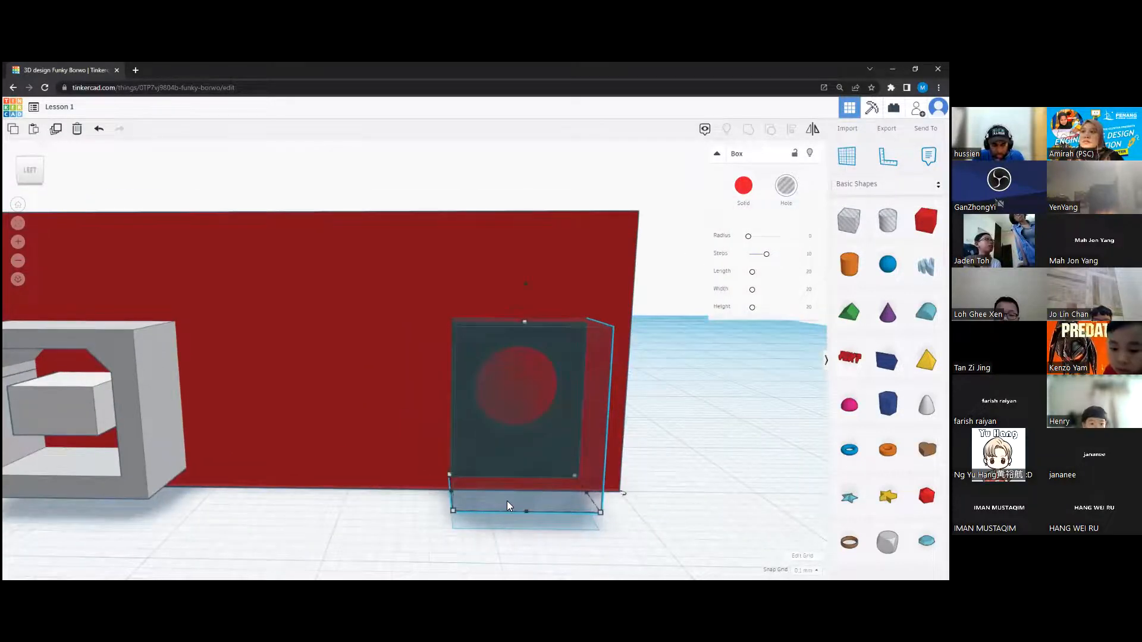
# Step: Place a copy of the hole over the grey USB port and increase its depth
pyautogui.click(34, 136)
pyautogui.moveTo(656, 430); pyautogui.dragTo(105, 441)
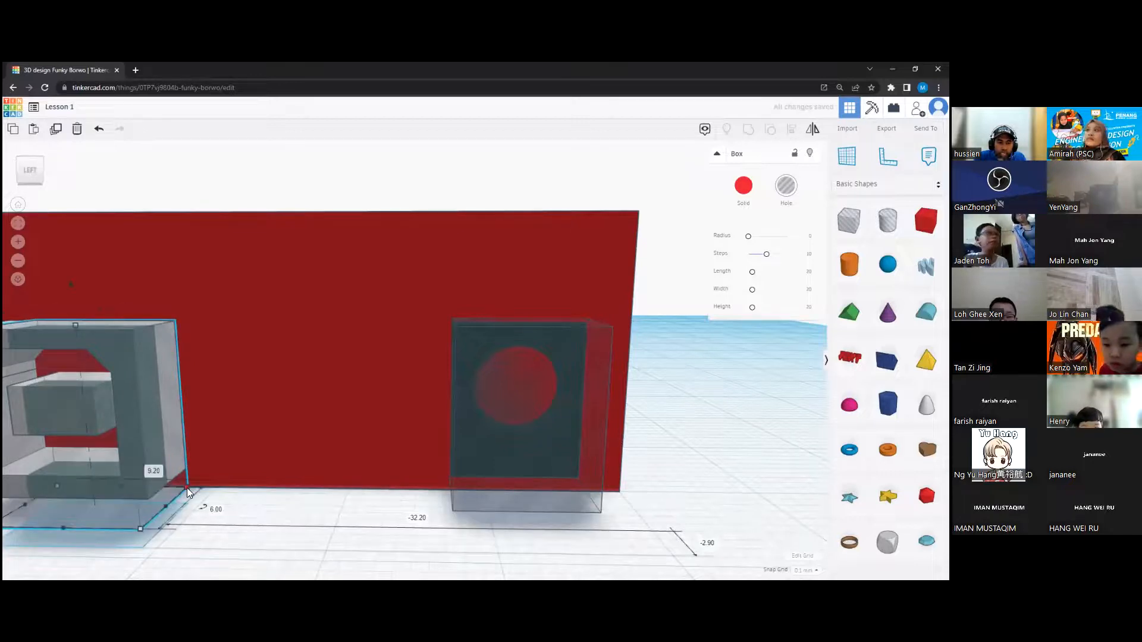
pyautogui.click(210, 507)
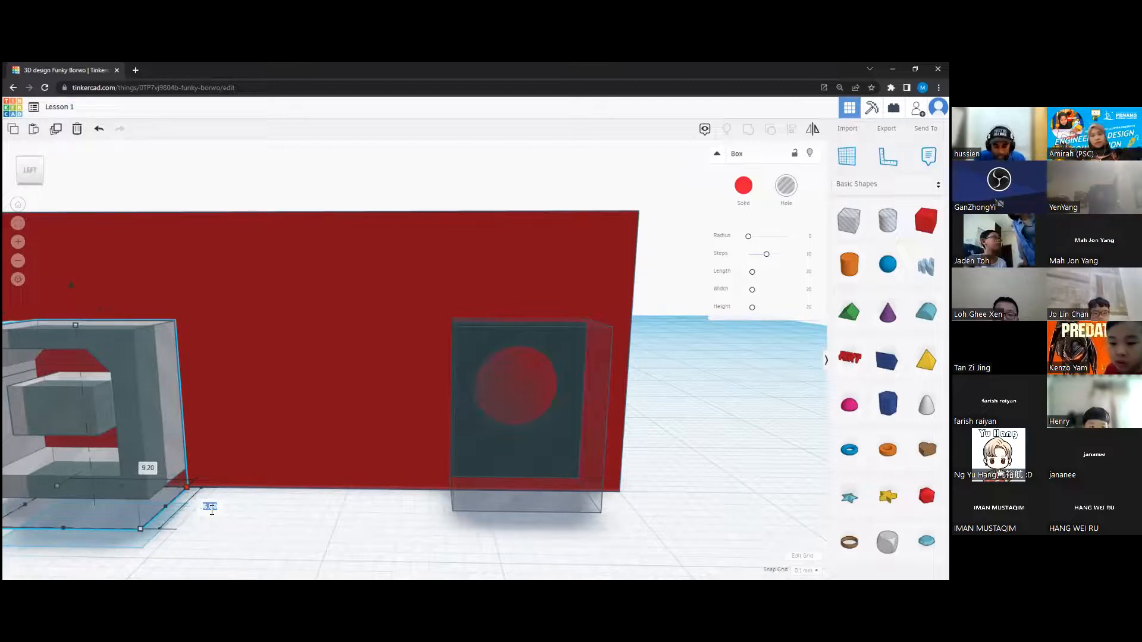
pyautogui.write('1')
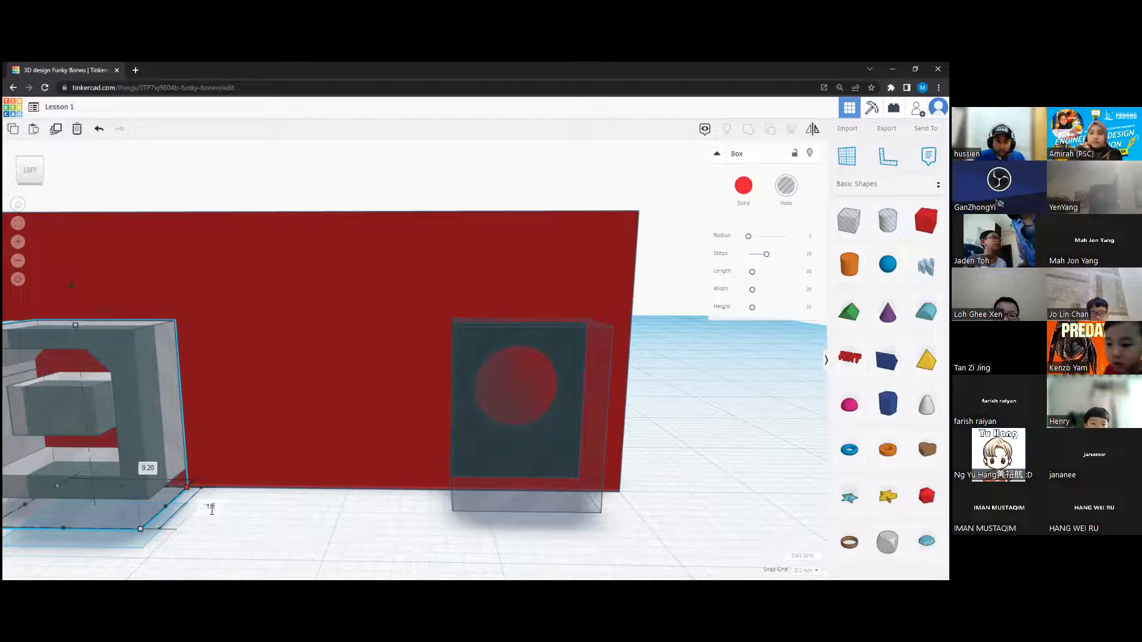
pyautogui.press('Return')
# Step: Extend the power-jack hole to a depth of 15 mm and push it back into the red enclosure
pyautogui.click(581, 500)
pyautogui.click(627, 493)
pyautogui.moveTo(628, 495); pyautogui.dragTo(714, 524)
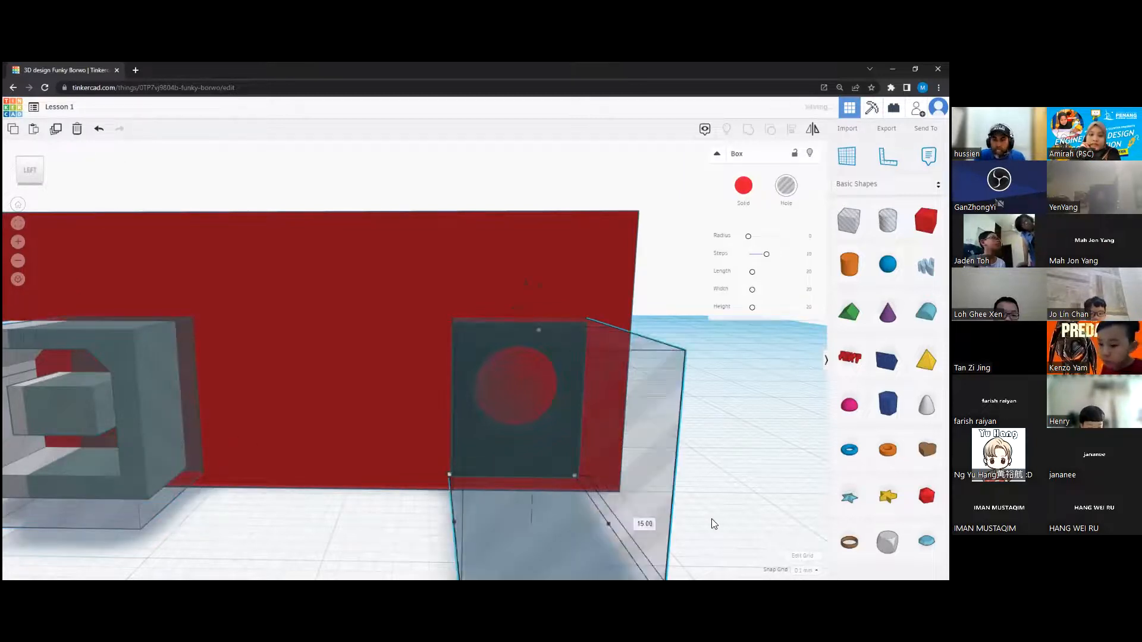
pyautogui.moveTo(692, 430); pyautogui.dragTo(480, 497, button='right')
pyautogui.scroll(-5, 481, 497)
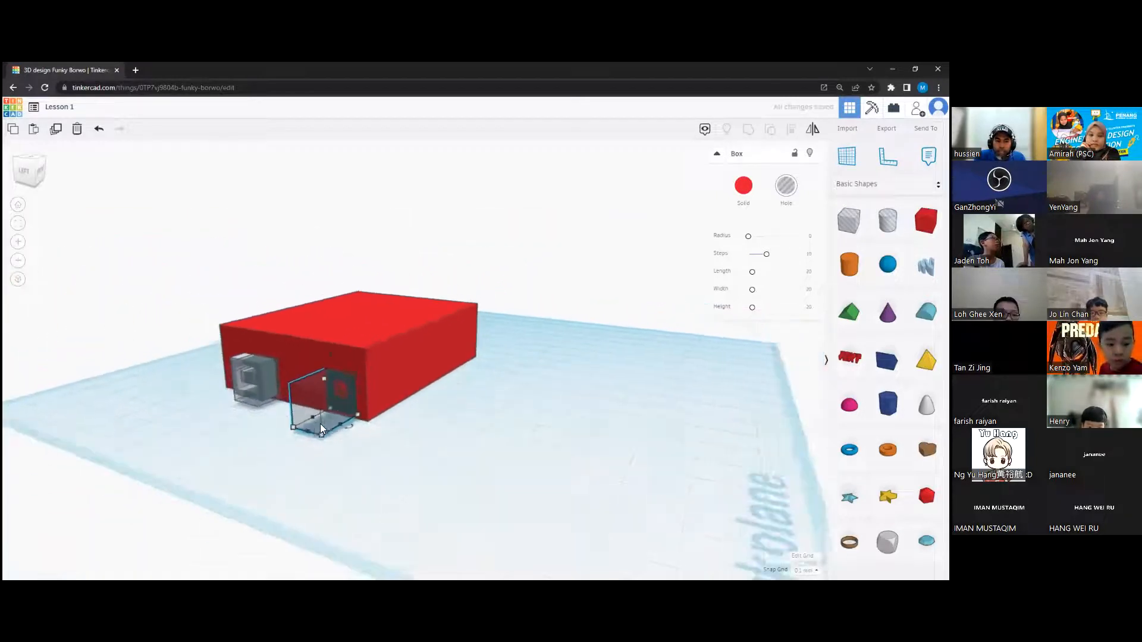
pyautogui.scroll(4, 129, 346)
pyautogui.scroll(3, 129, 346)
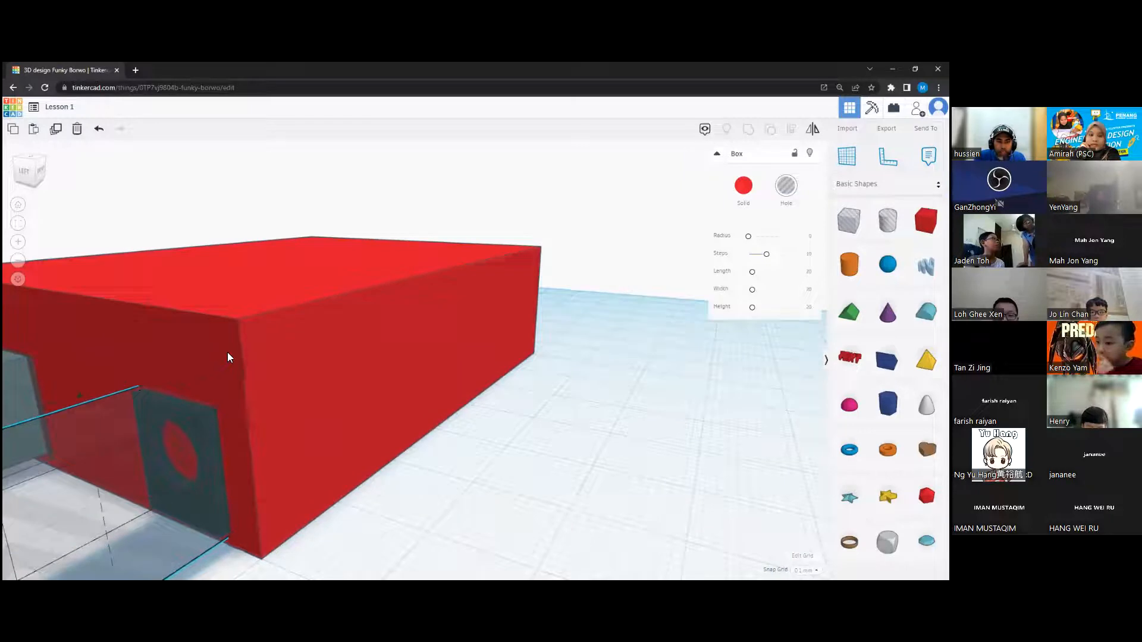
pyautogui.scroll(2, 274, 361)
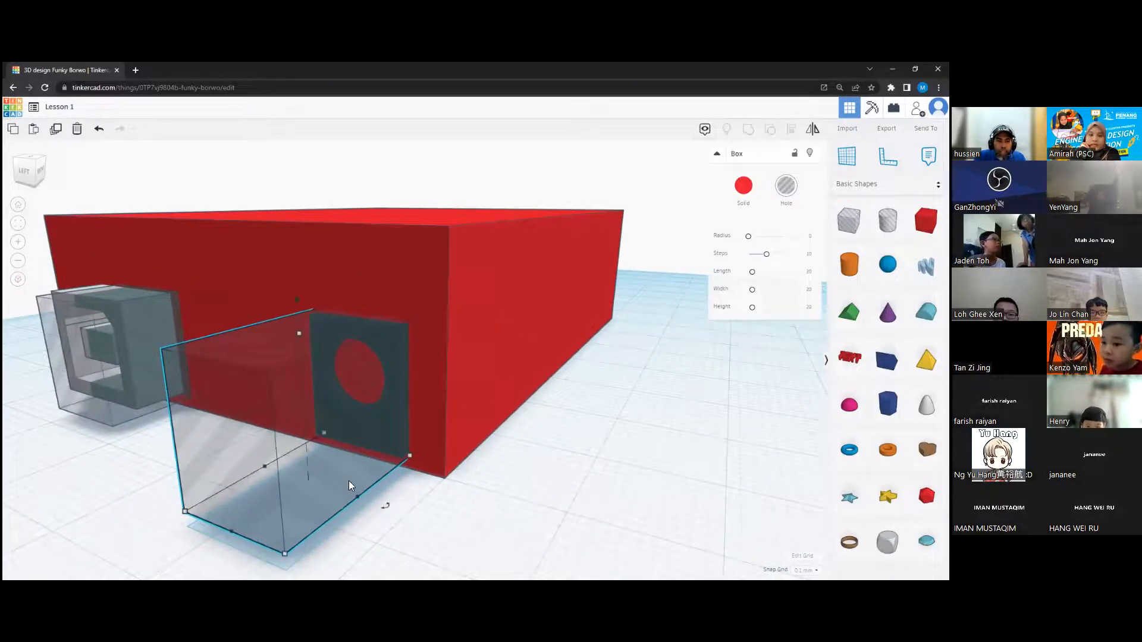
pyautogui.moveTo(381, 477); pyautogui.dragTo(410, 477, button='right')
pyautogui.moveTo(339, 464); pyautogui.dragTo(607, 500, button='right')
pyautogui.moveTo(608, 499); pyautogui.dragTo(596, 476)
# Step: Widen the copied hole so that it spans the full width of the grey USB port
pyautogui.moveTo(415, 542); pyautogui.dragTo(423, 537, button='right')
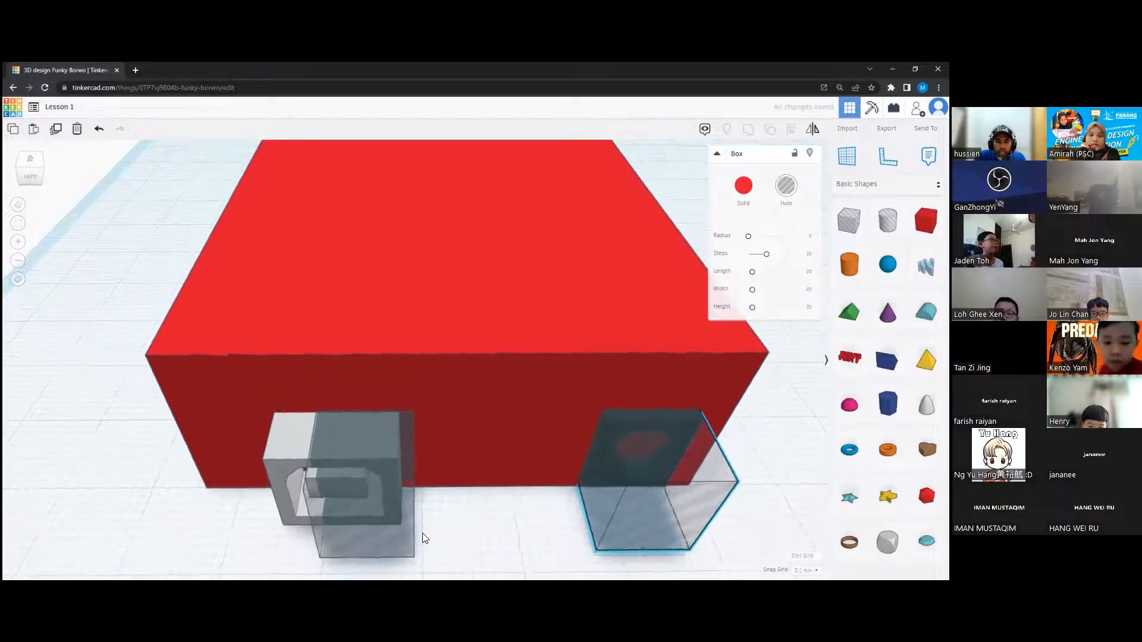
pyautogui.click(375, 536)
pyautogui.moveTo(320, 558); pyautogui.dragTo(272, 555)
pyautogui.moveTo(370, 553); pyautogui.dragTo(364, 351, button='right')
pyautogui.moveTo(364, 351); pyautogui.dragTo(366, 349)
pyautogui.moveTo(422, 403); pyautogui.dragTo(531, 386, button='right')
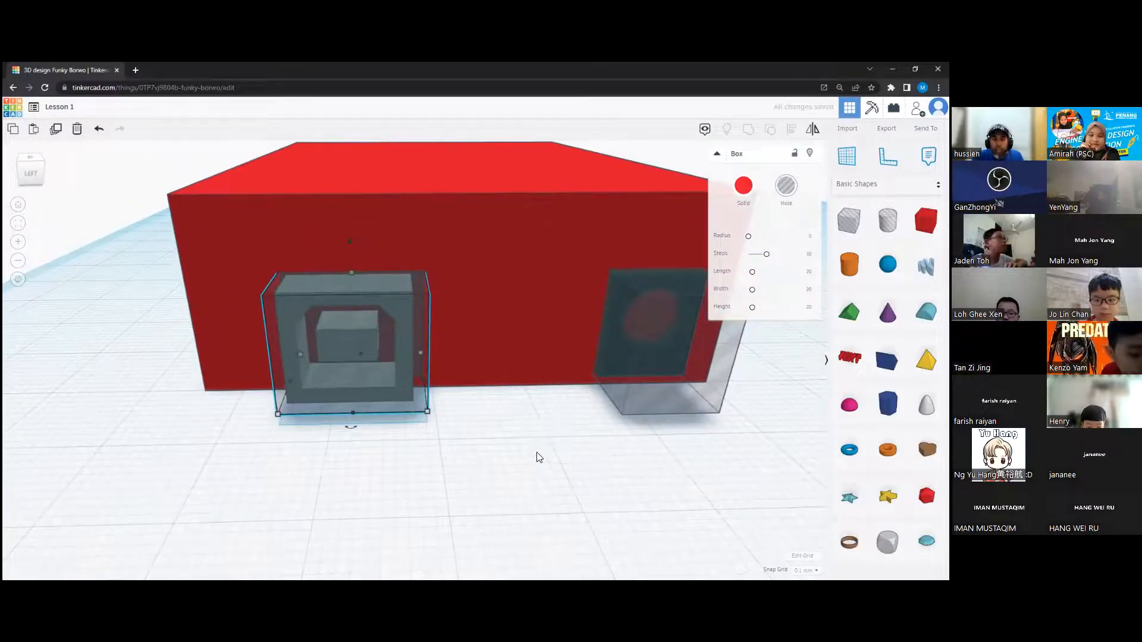
# Step: Group the red enclosure with the USB-port and power-jack hole boxes to cut both openings
pyautogui.click(506, 326)
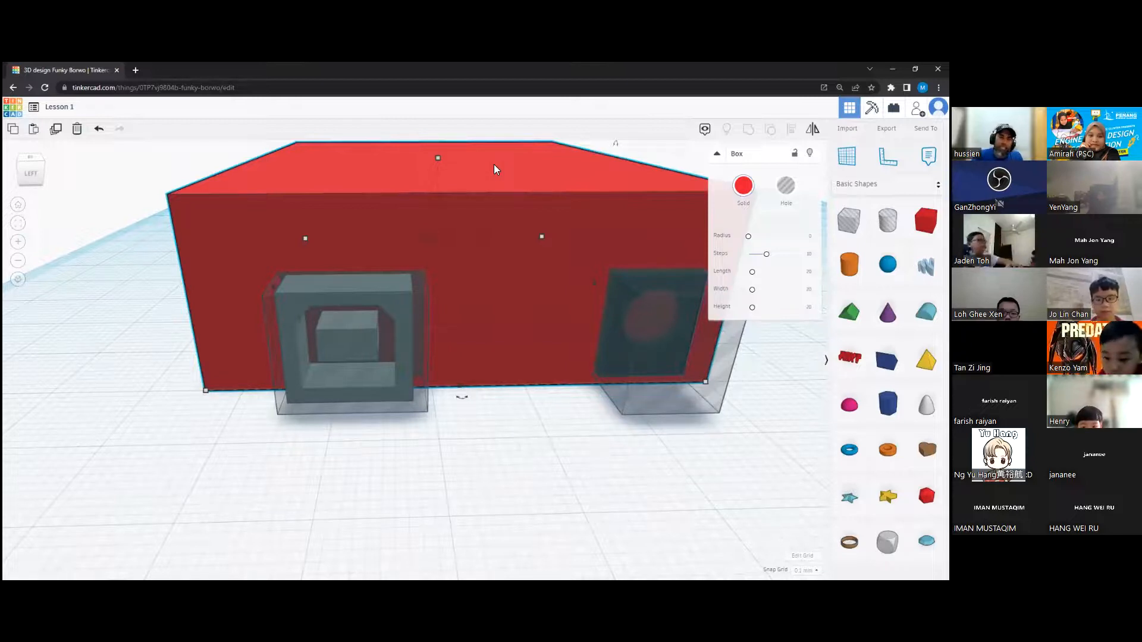
pyautogui.moveTo(517, 416); pyautogui.dragTo(515, 444, button='right')
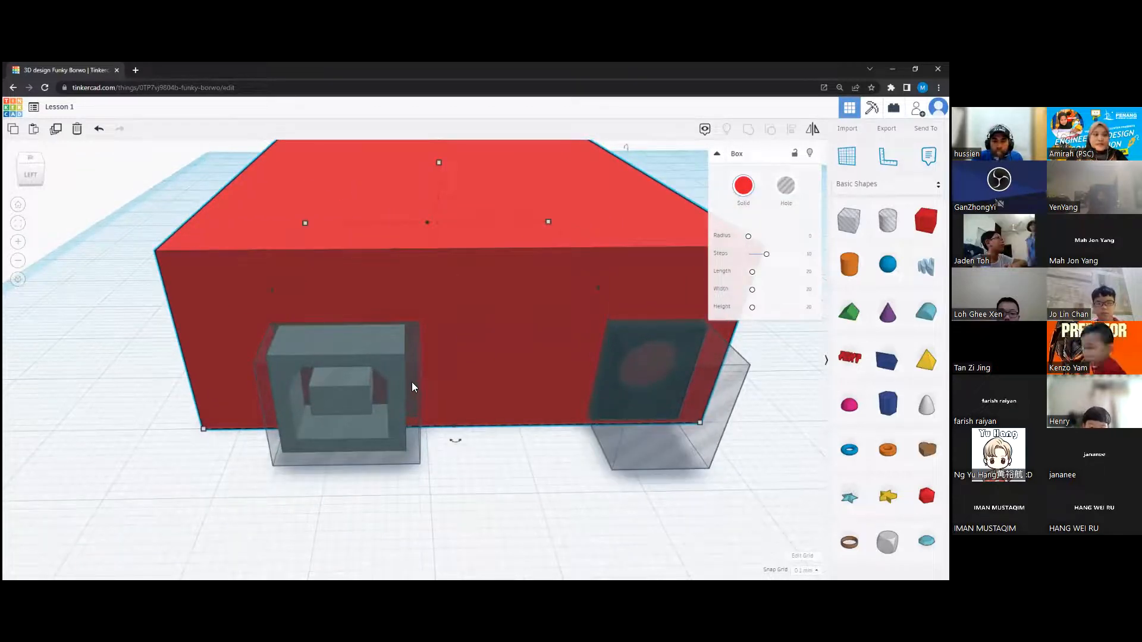
pyautogui.keyDown('shift'); pyautogui.click(415, 456); pyautogui.keyUp('shift')
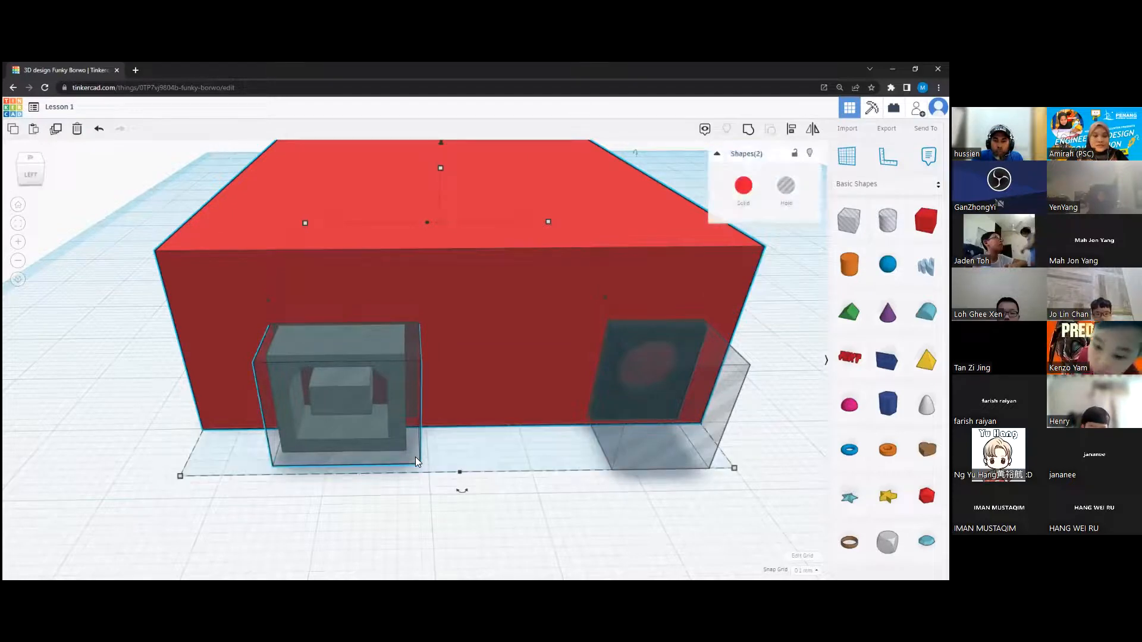
pyautogui.keyDown('shift'); pyautogui.click(629, 461); pyautogui.keyUp('shift')
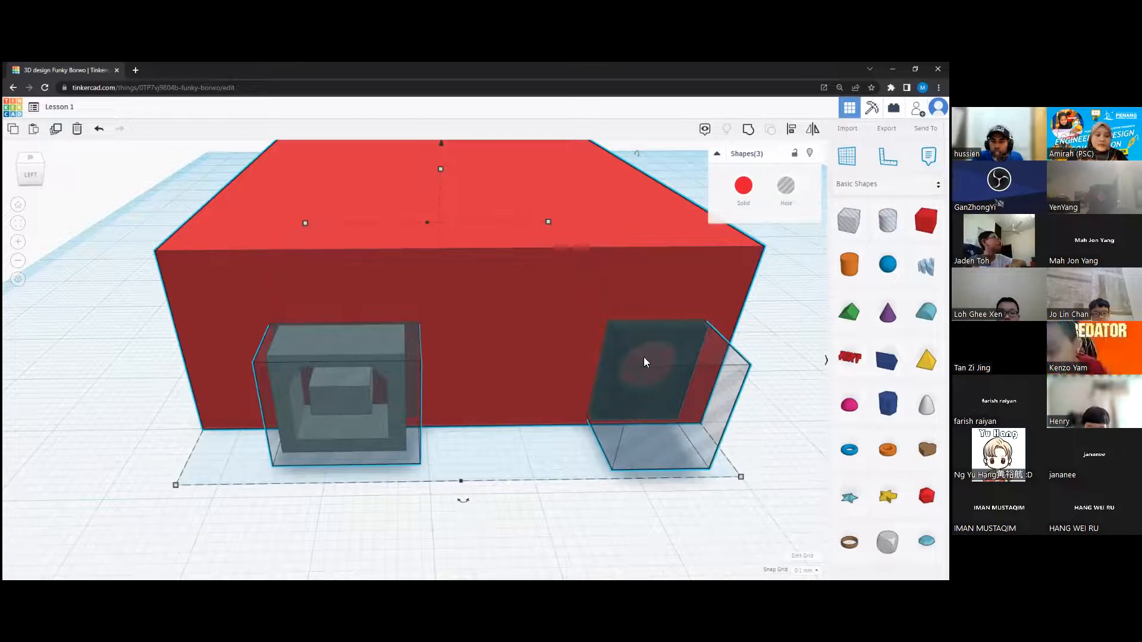
pyautogui.click(749, 137)
pyautogui.click(747, 131)
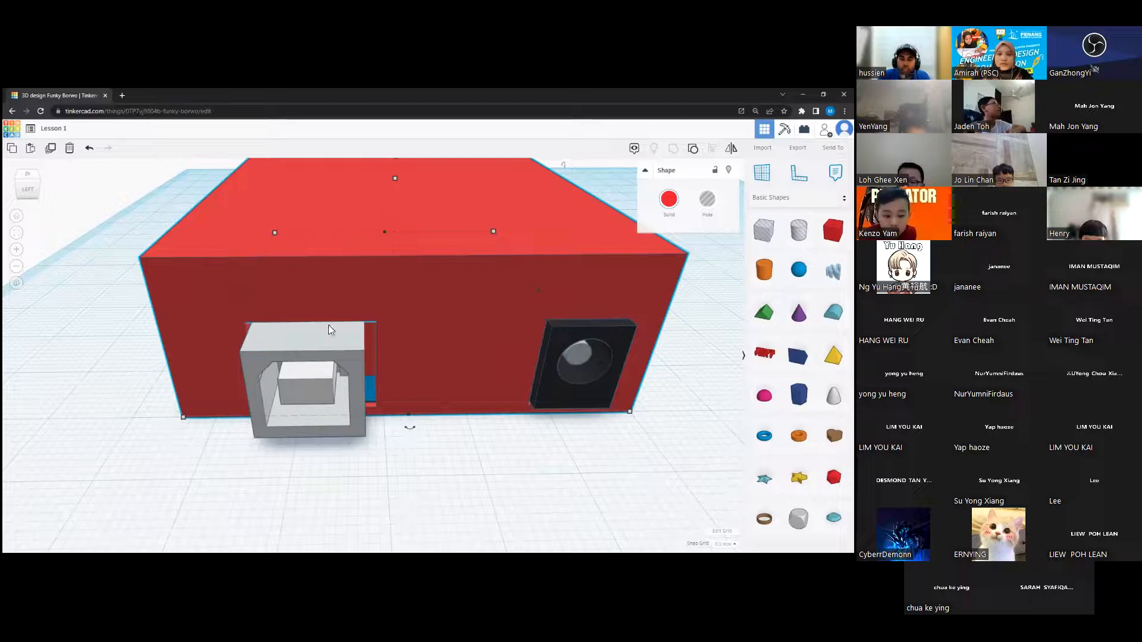
# Step: Move the Arduino Uno R3 out of the red enclosure and place it beside it on the workplane
pyautogui.click(351, 354)
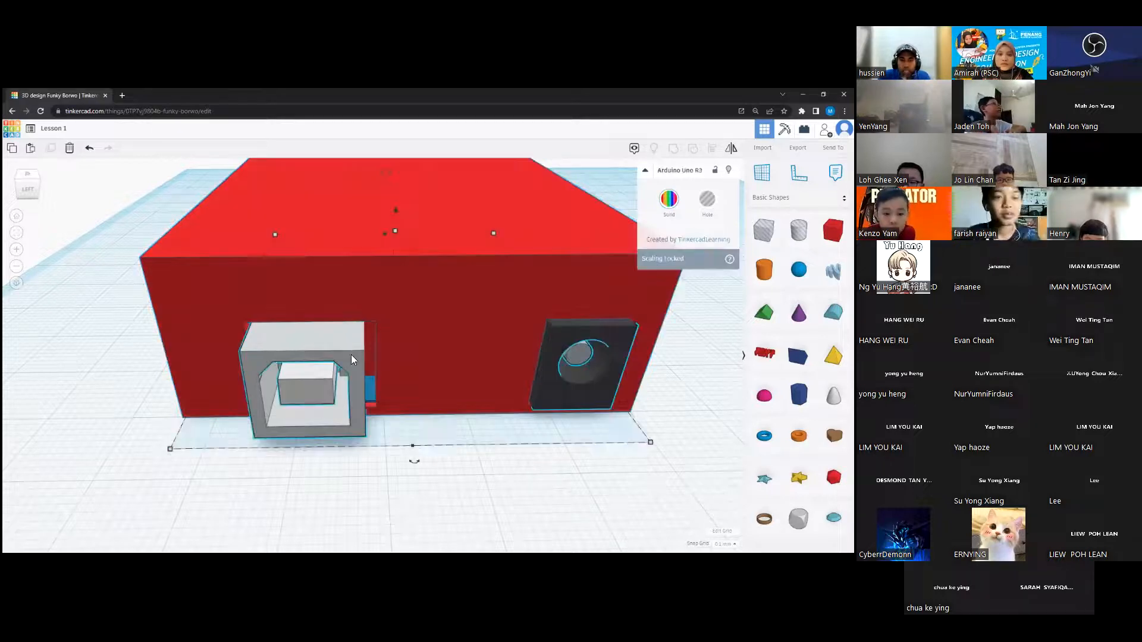
pyautogui.scroll(-3, 375, 354)
pyautogui.scroll(-5, 395, 359)
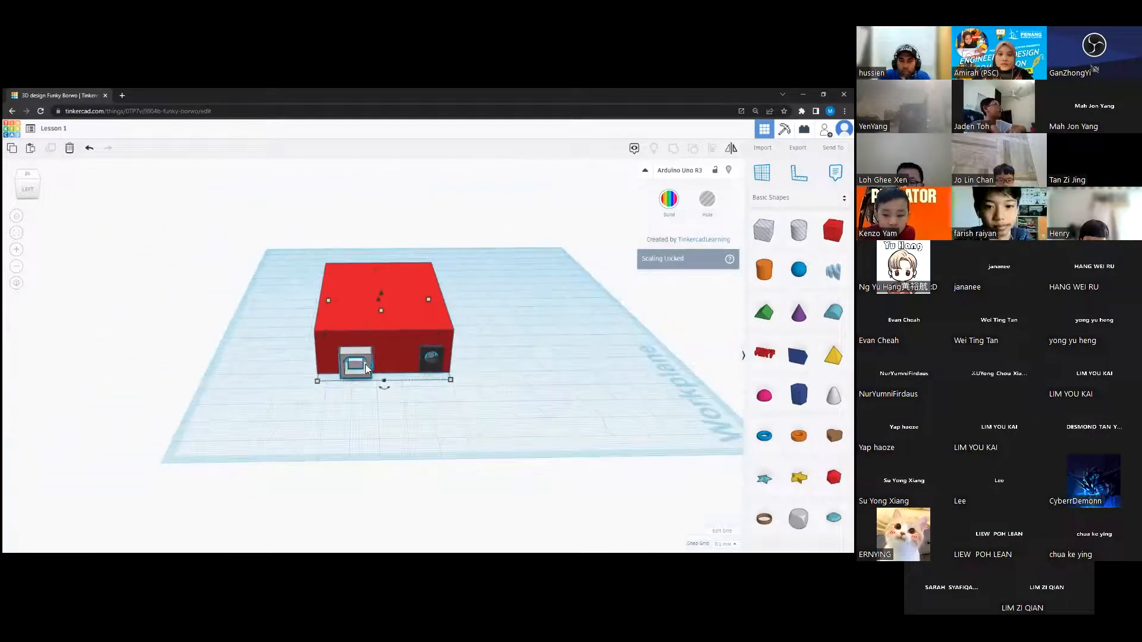
pyautogui.moveTo(374, 361); pyautogui.dragTo(509, 364)
pyautogui.moveTo(369, 393); pyautogui.dragTo(298, 320, button='right')
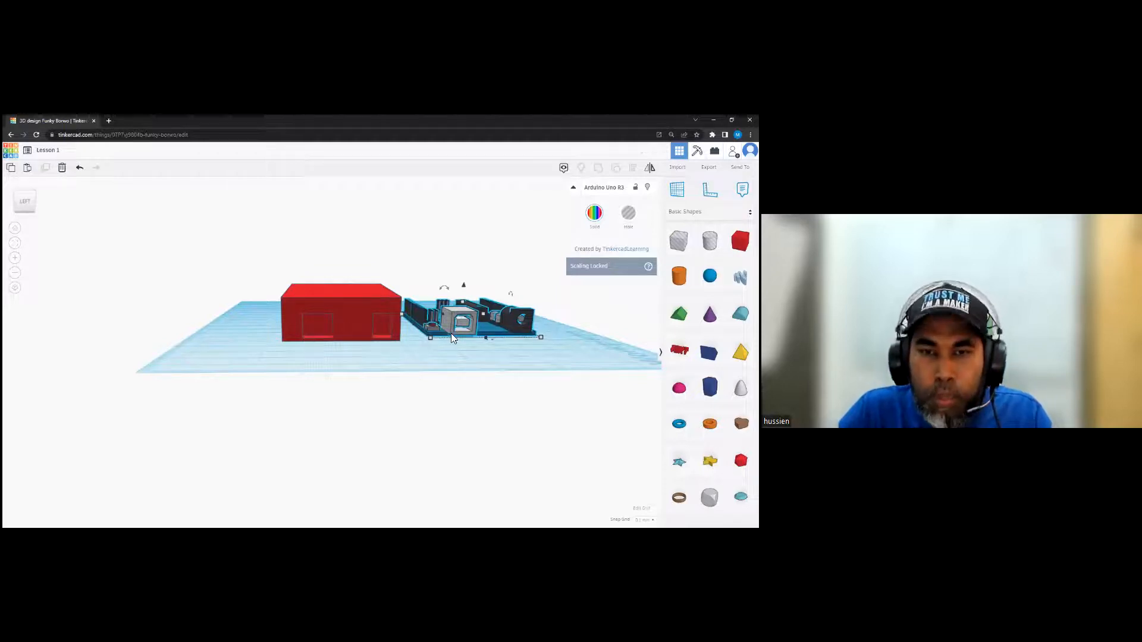
pyautogui.moveTo(432, 339)
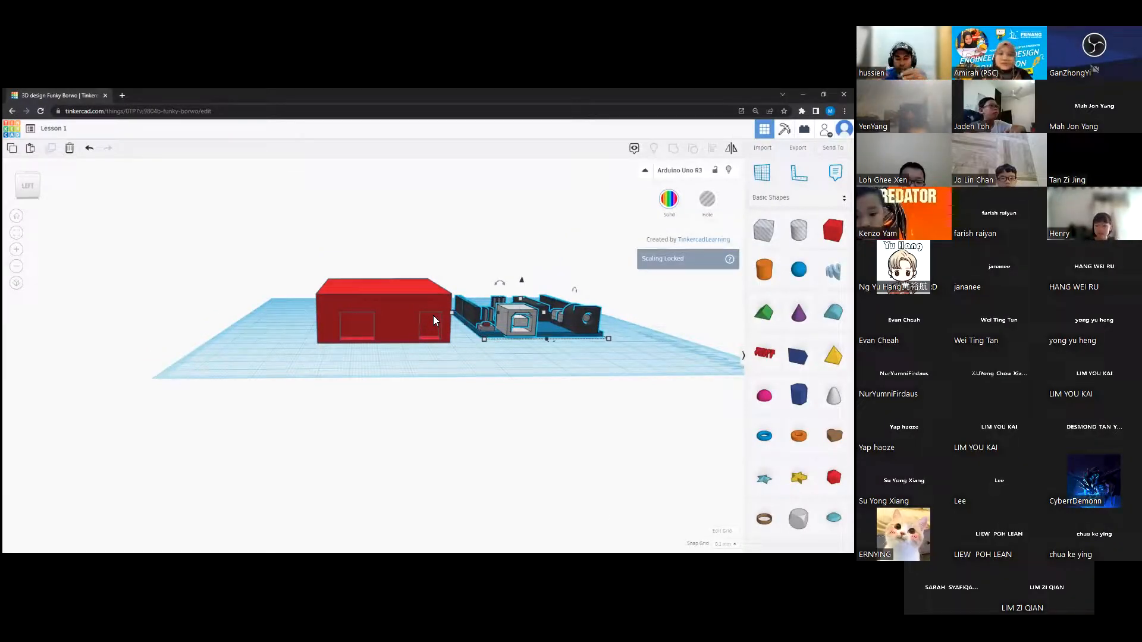
pyautogui.moveTo(487, 350); pyautogui.dragTo(428, 386, button='right')
pyautogui.click(473, 423)
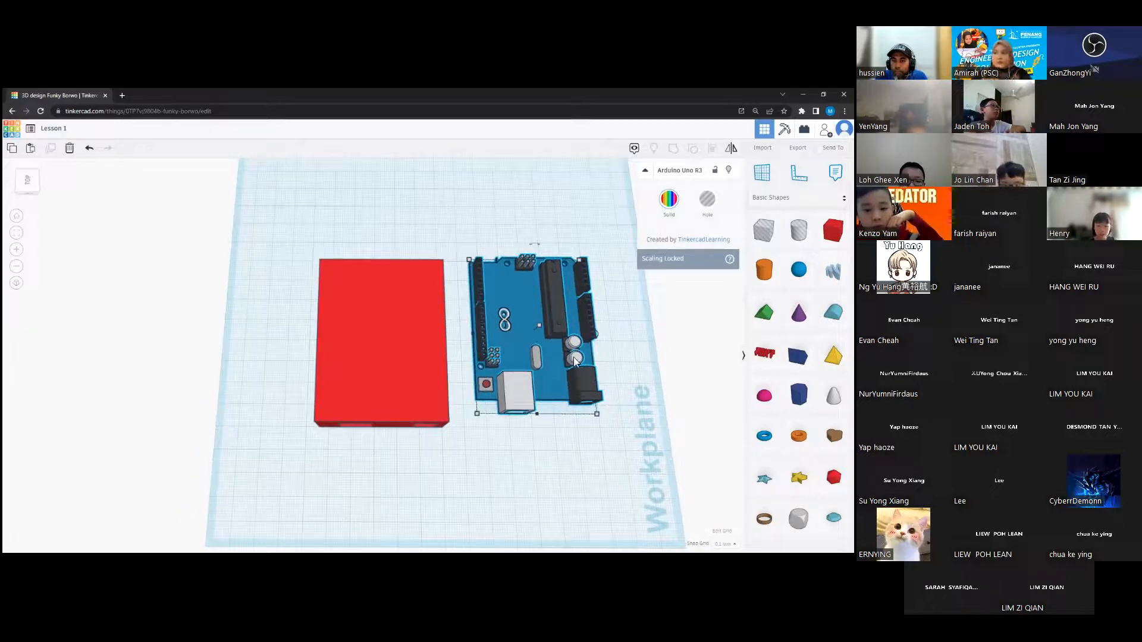
pyautogui.moveTo(487, 415)
# Step: Shift the red enclosure and the Arduino Uno R3 sideways on the workplane, keeping a gap between them
pyautogui.click(368, 346)
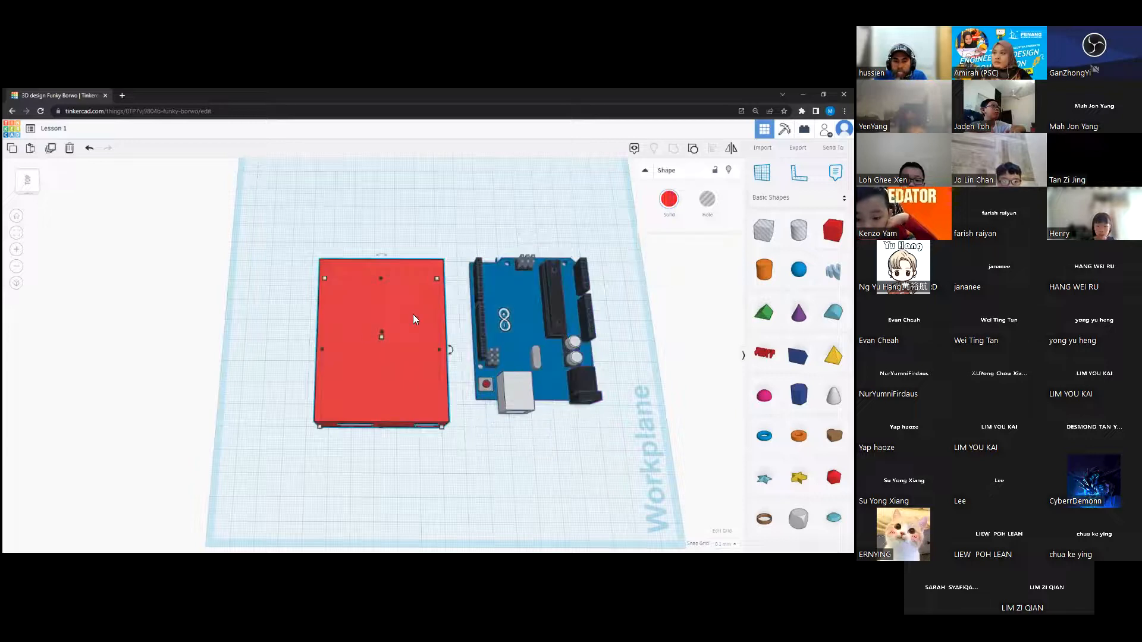
pyautogui.moveTo(405, 327); pyautogui.dragTo(346, 321)
pyautogui.click(442, 340)
pyautogui.moveTo(551, 330); pyautogui.dragTo(515, 338)
pyautogui.moveTo(583, 344); pyautogui.dragTo(601, 364, button='right')
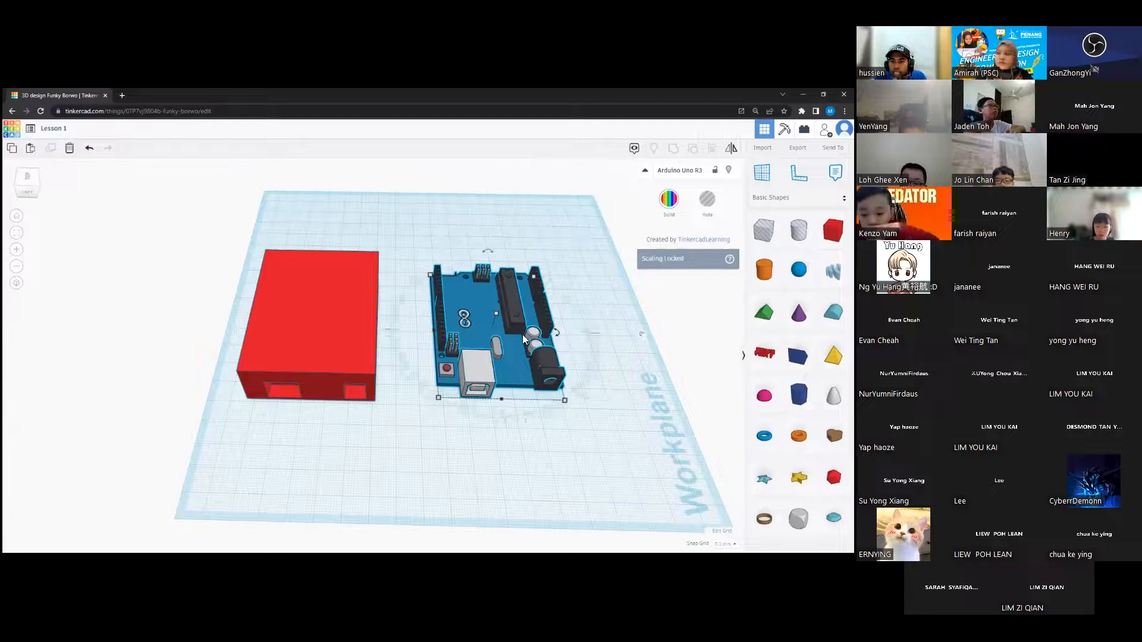
pyautogui.moveTo(439, 400); pyautogui.dragTo(432, 421, button='right')
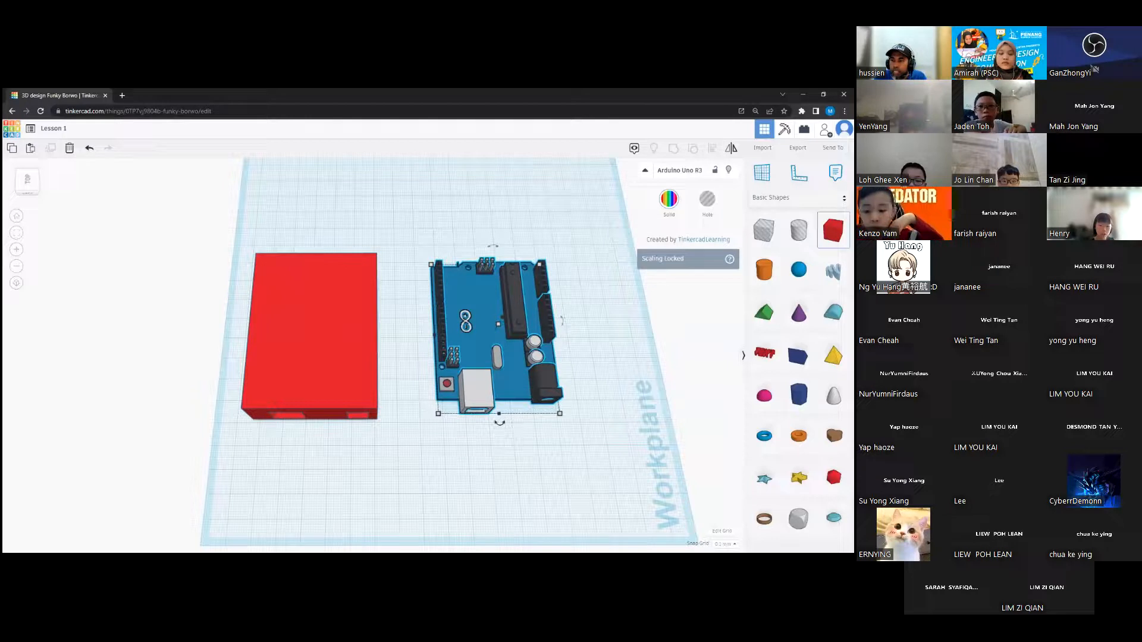
# Step: Add a solid red box near the workplane's far edge and move the Arduino about 30 mm sideways and 15 mm back
pyautogui.moveTo(833, 229); pyautogui.dragTo(453, 232)
pyautogui.moveTo(491, 343); pyautogui.dragTo(553, 300)
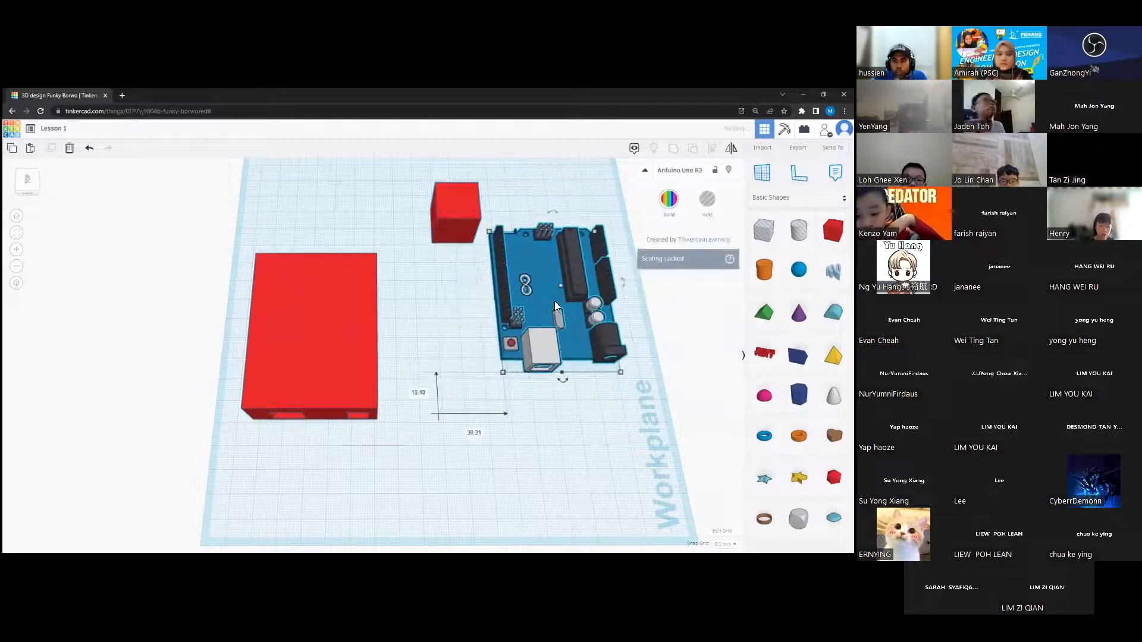
pyautogui.click(461, 217)
pyautogui.moveTo(455, 258); pyautogui.dragTo(434, 244, button='right')
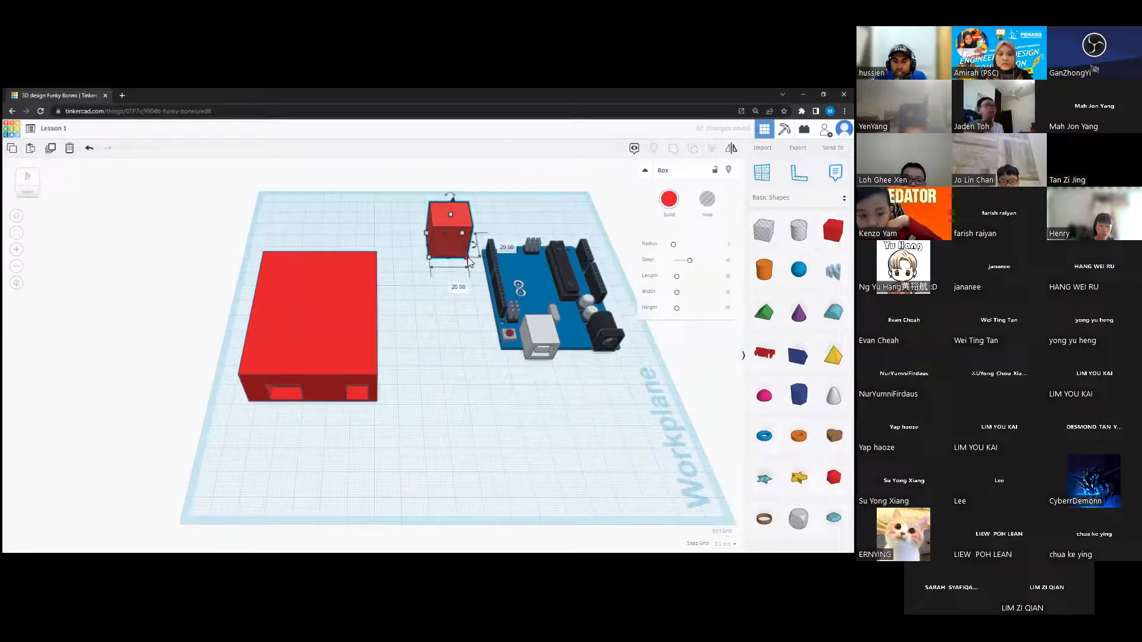
# Step: Check the footprints of the enclosure, new box and Arduino, and move the box forward into the space between the other two
pyautogui.click(522, 333)
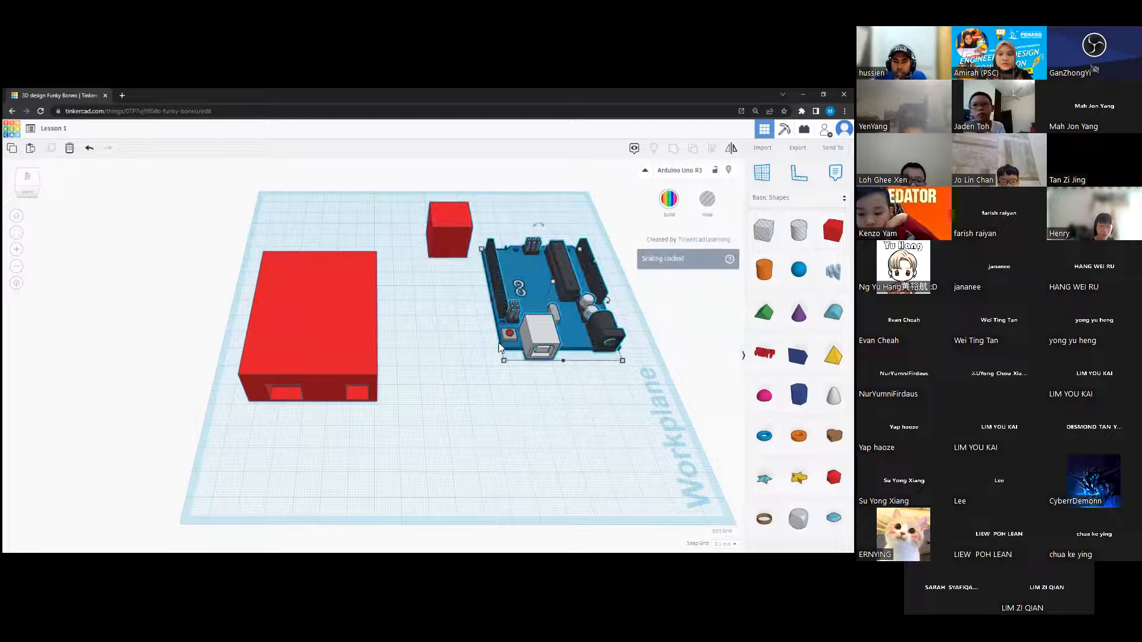
pyautogui.click(358, 320)
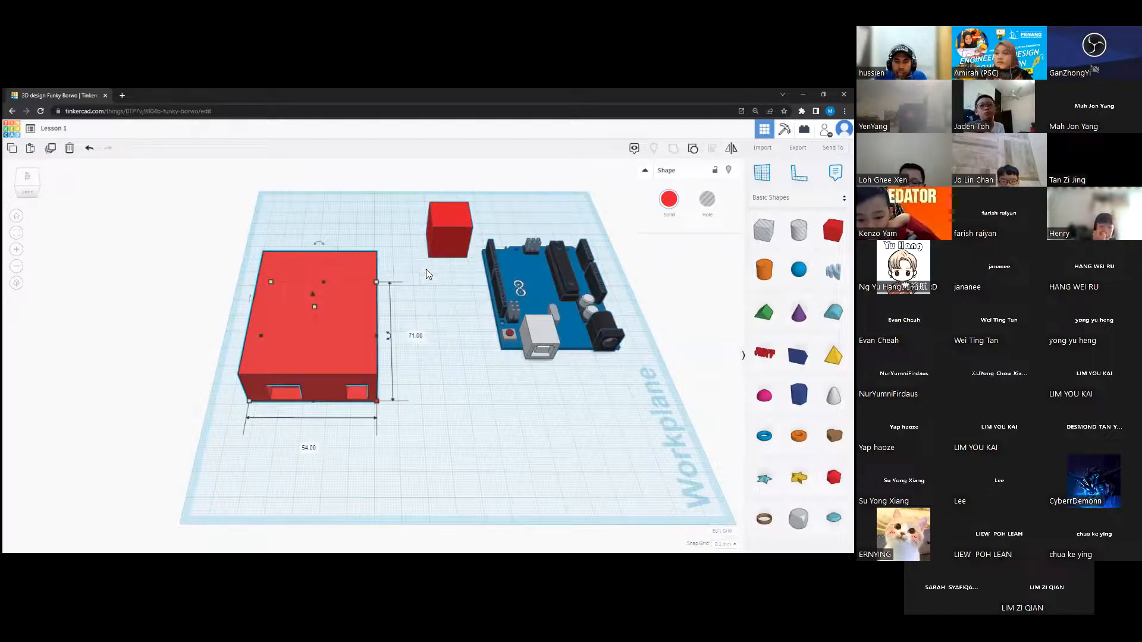
pyautogui.click(450, 237)
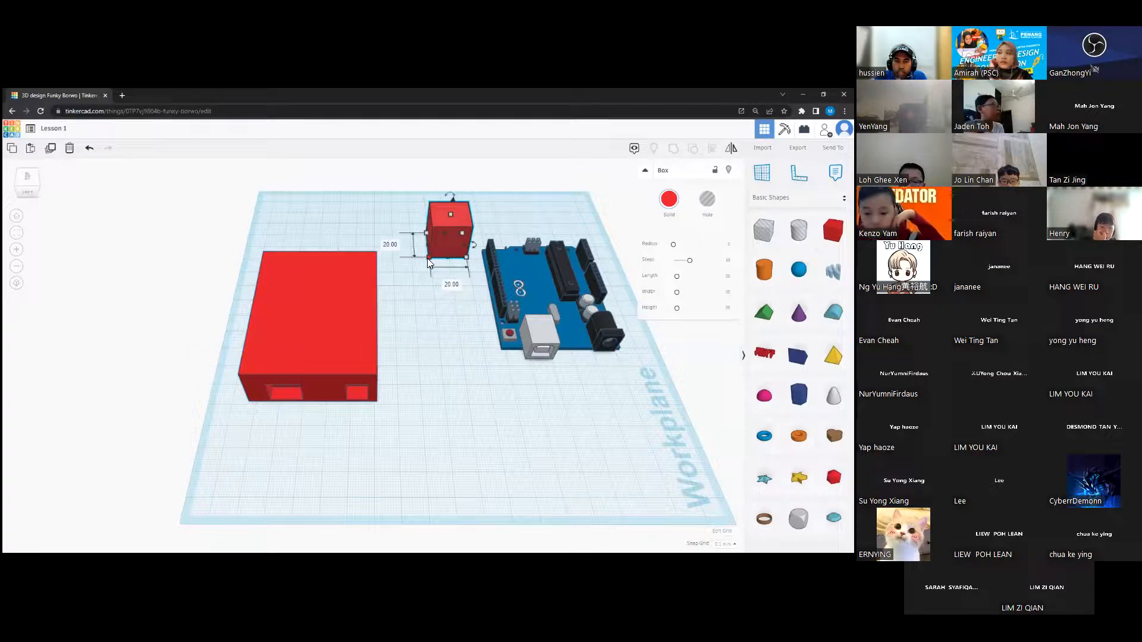
pyautogui.click(535, 281)
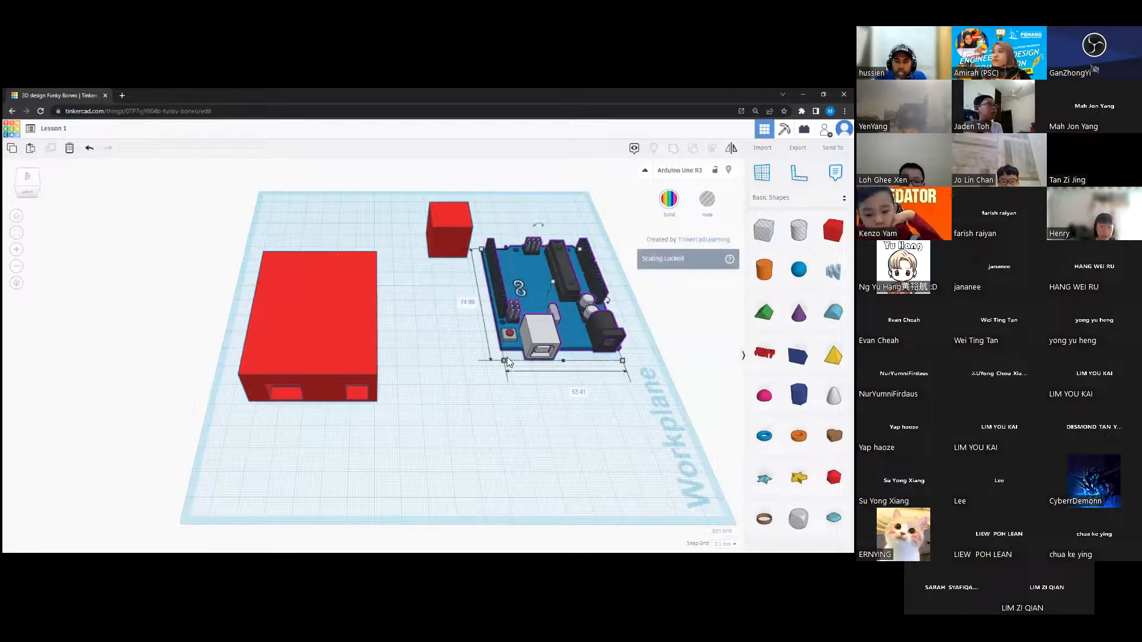
pyautogui.moveTo(503, 362); pyautogui.dragTo(500, 386, button='right')
pyautogui.moveTo(456, 232); pyautogui.dragTo(442, 433)
pyautogui.moveTo(442, 433); pyautogui.dragTo(463, 417, button='right')
pyautogui.click(444, 447)
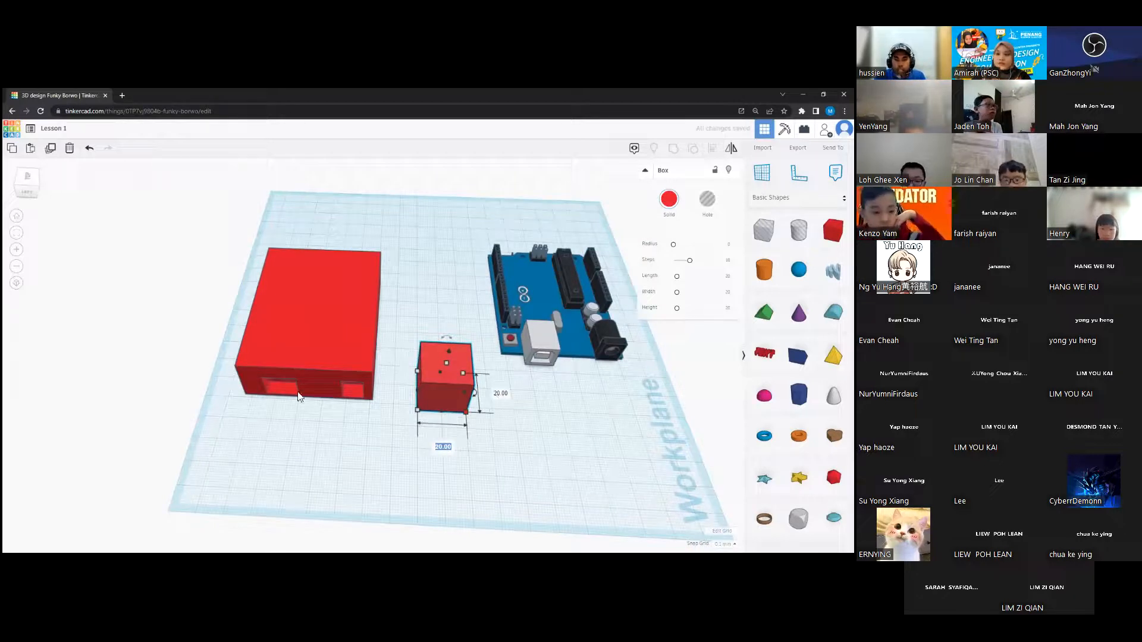
# Step: Compare the width and length dimensions of the red enclosure, the small box and the Arduino Uno R3
pyautogui.click(350, 380)
pyautogui.click(373, 400)
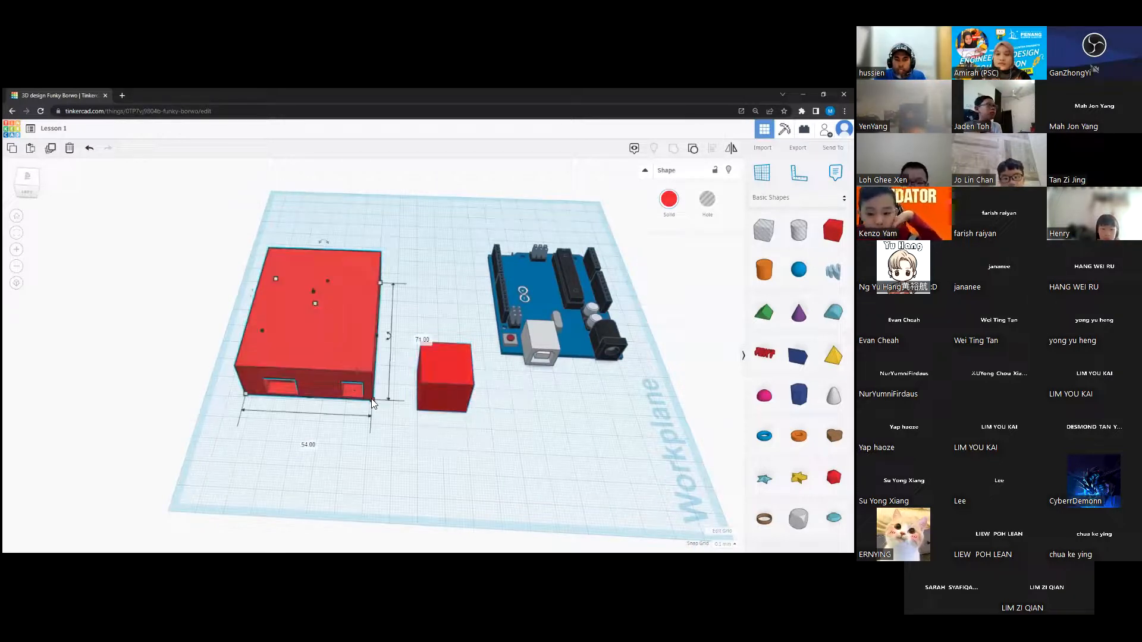
pyautogui.click(455, 409)
pyautogui.click(466, 412)
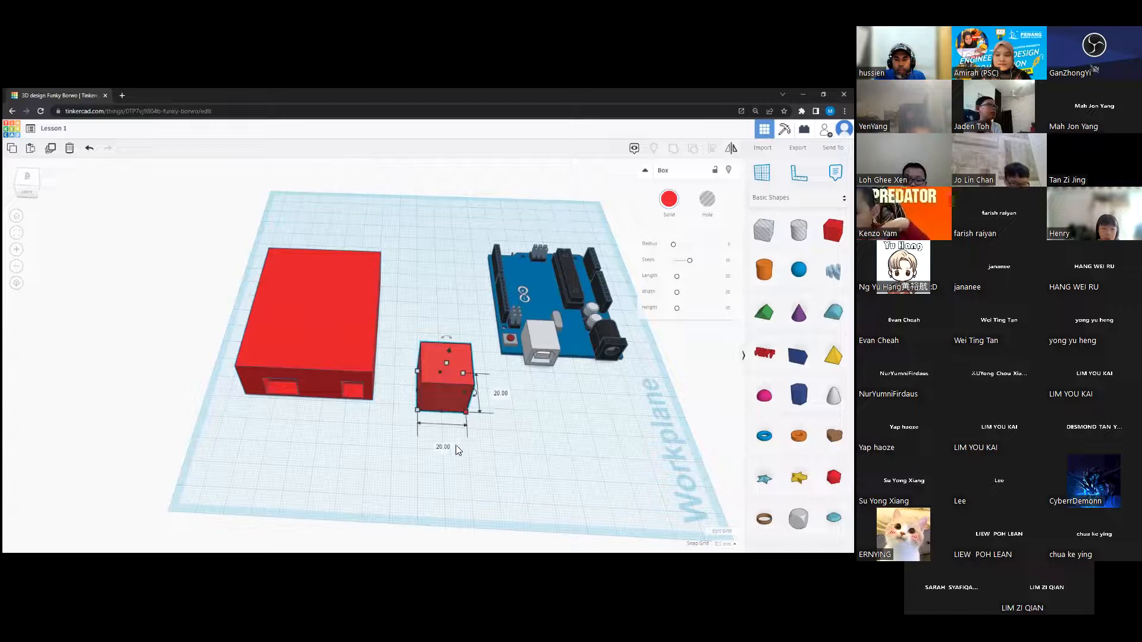
pyautogui.click(362, 401)
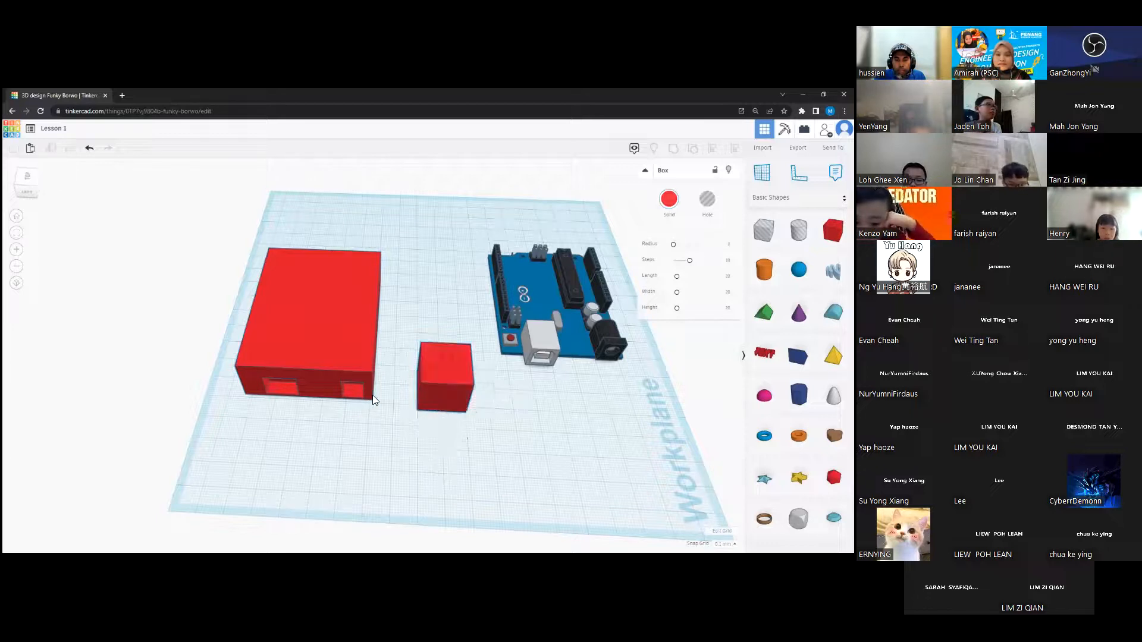
pyautogui.click(370, 397)
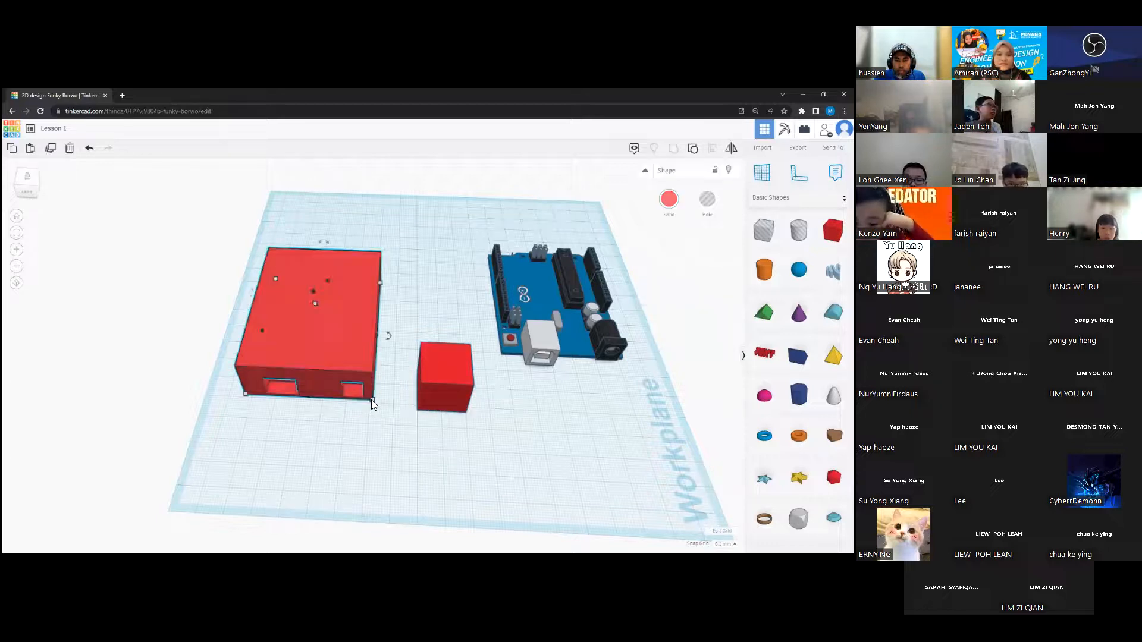
pyautogui.click(449, 400)
pyautogui.click(537, 332)
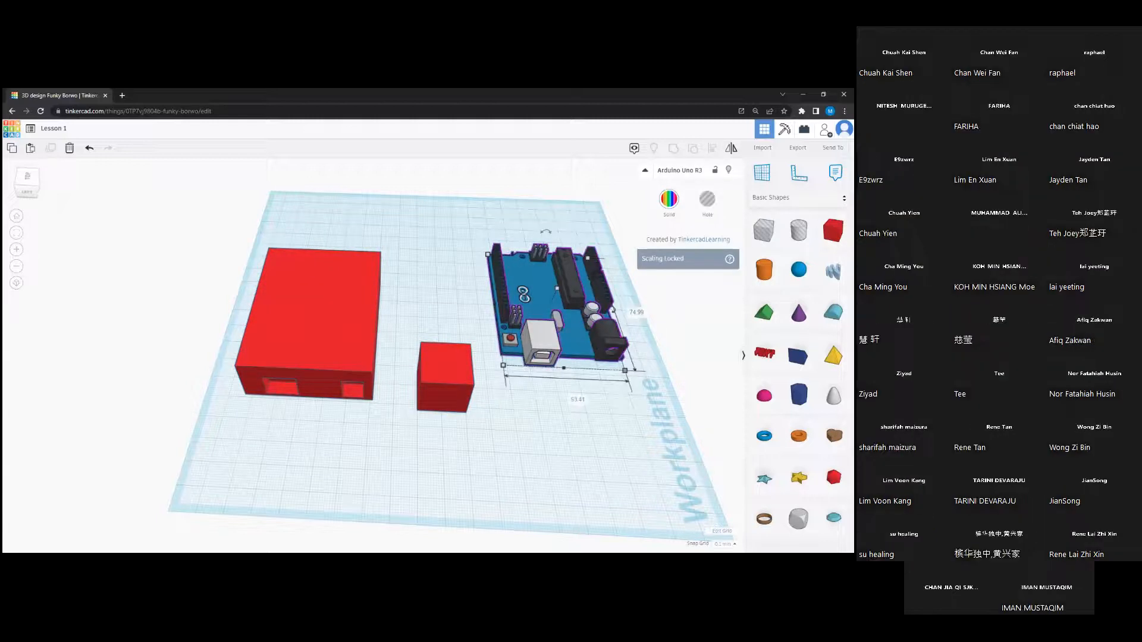
pyautogui.click(469, 410)
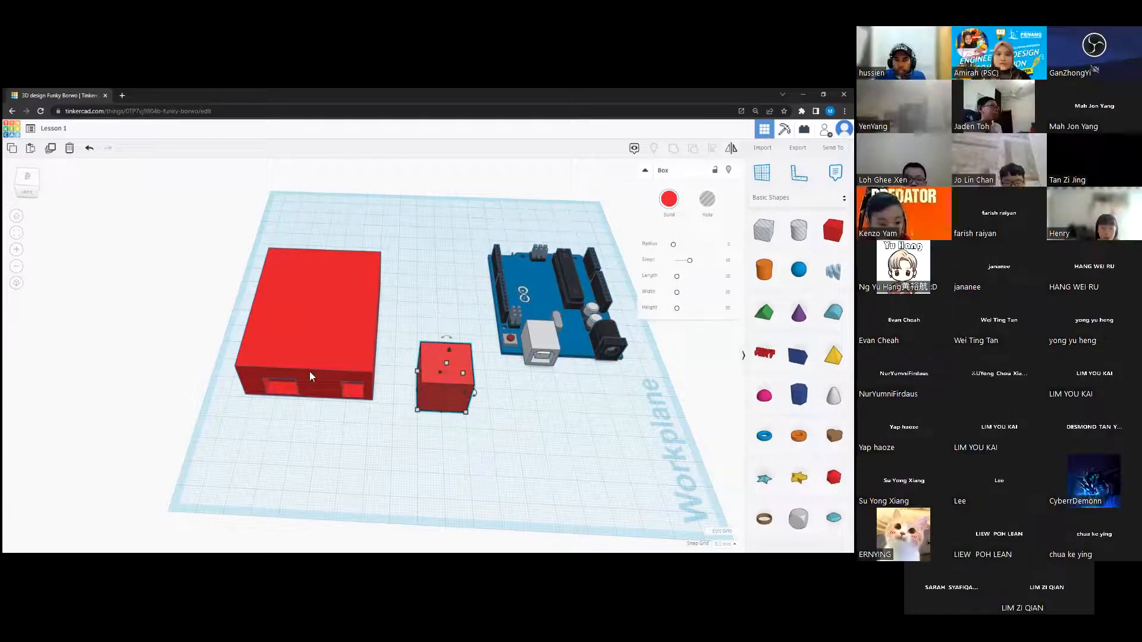
# Step: Set the red enclosure's width to 56 mm and its length to 75 mm
pyautogui.click(338, 344)
pyautogui.moveTo(373, 400)
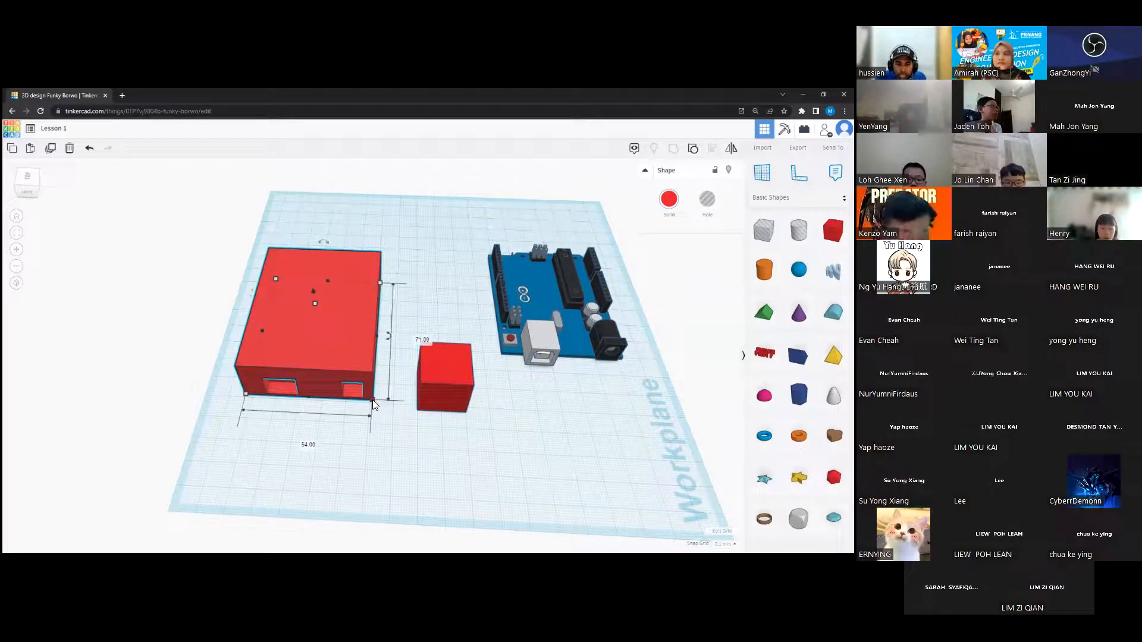
pyautogui.click(335, 457)
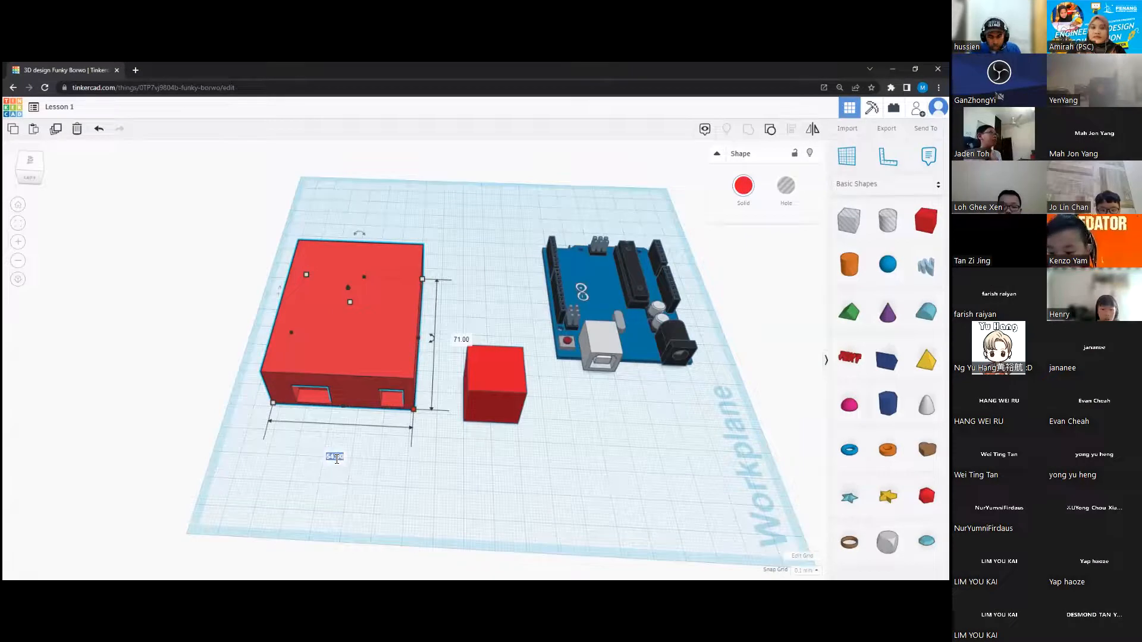
pyautogui.write('5')
pyautogui.write('0')
pyautogui.press('Return')
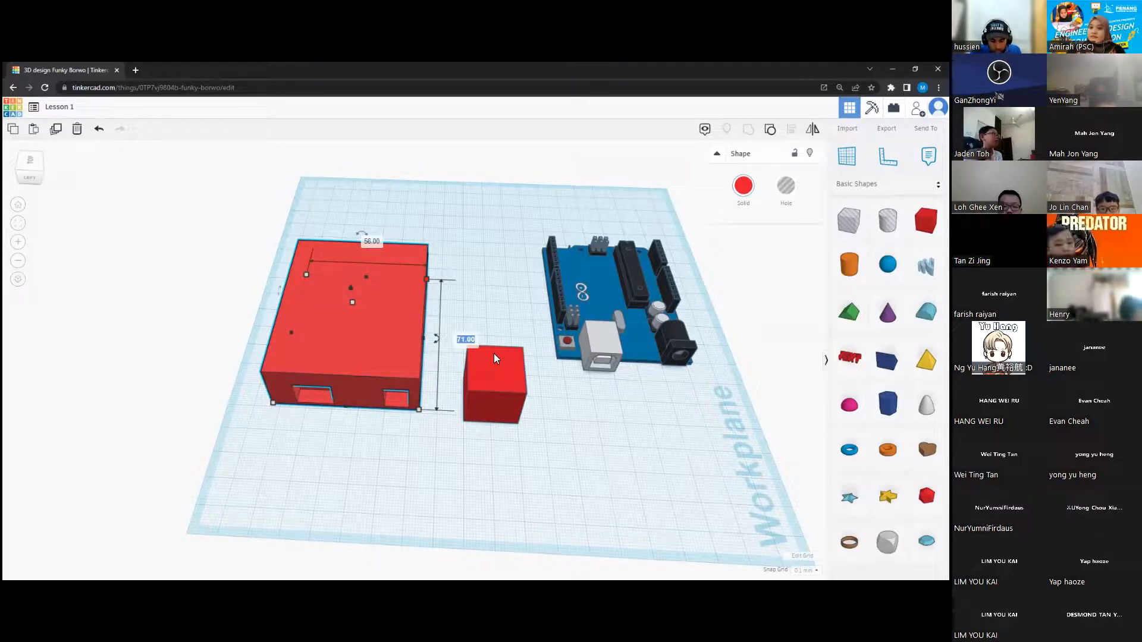
pyautogui.write('5')
pyautogui.press('Return')
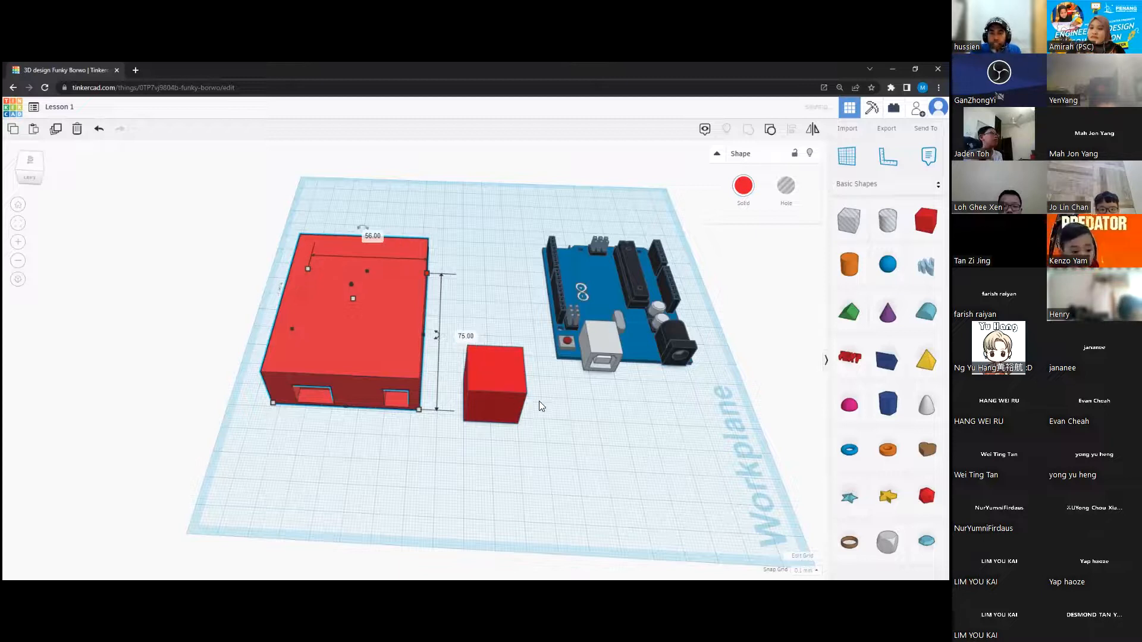
# Step: Set the small red box's width to 54 mm
pyautogui.click(502, 397)
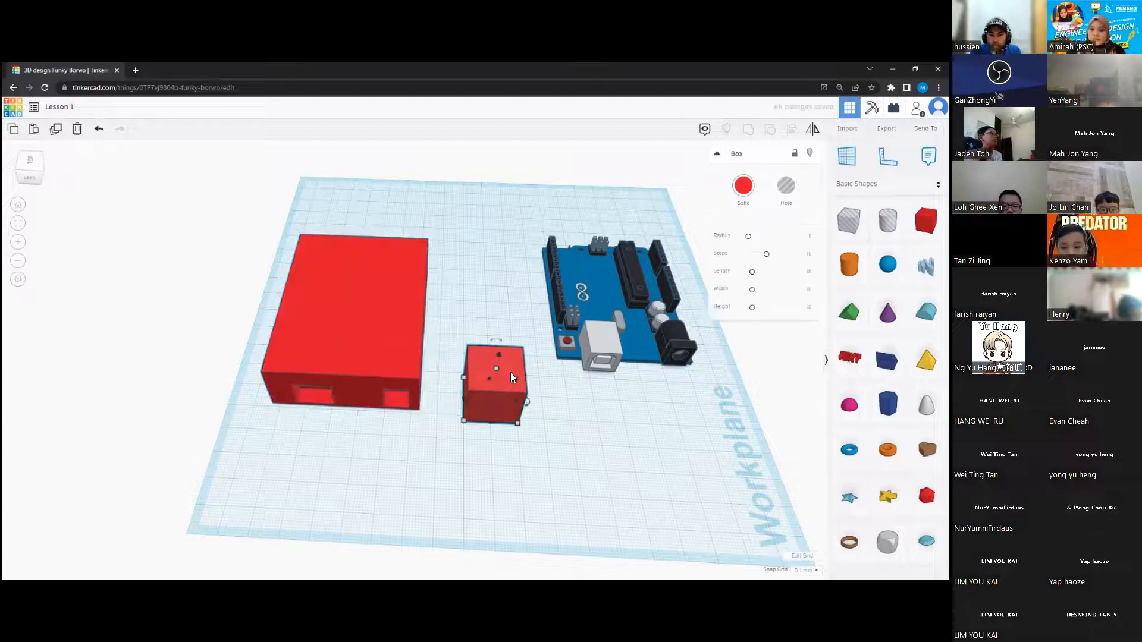
pyautogui.click(418, 408)
pyautogui.click(518, 424)
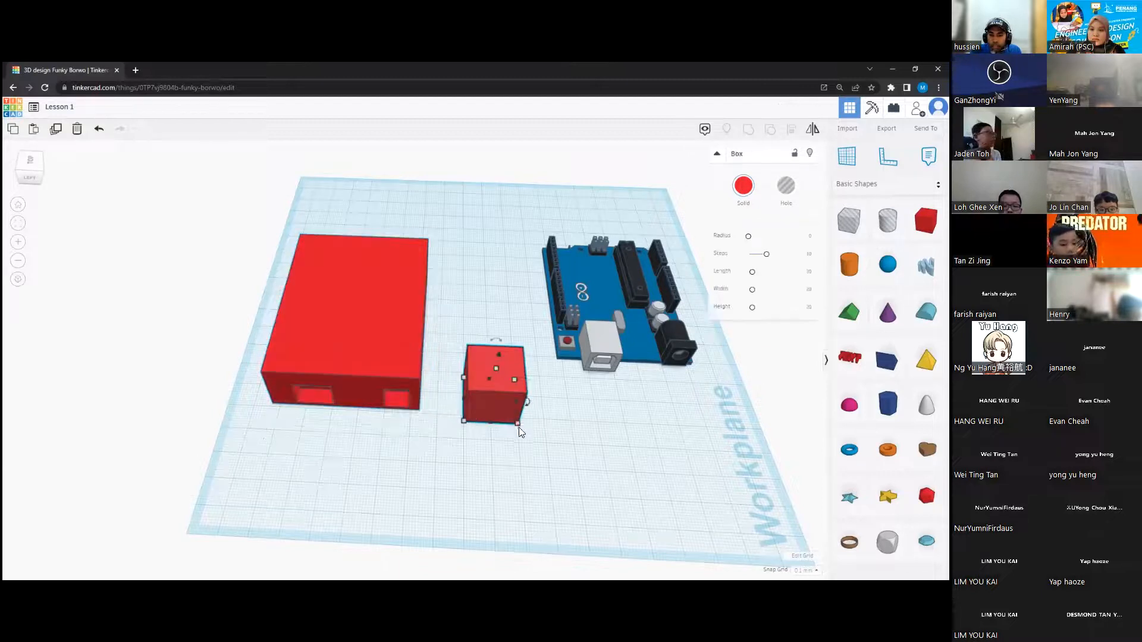
pyautogui.click(494, 462)
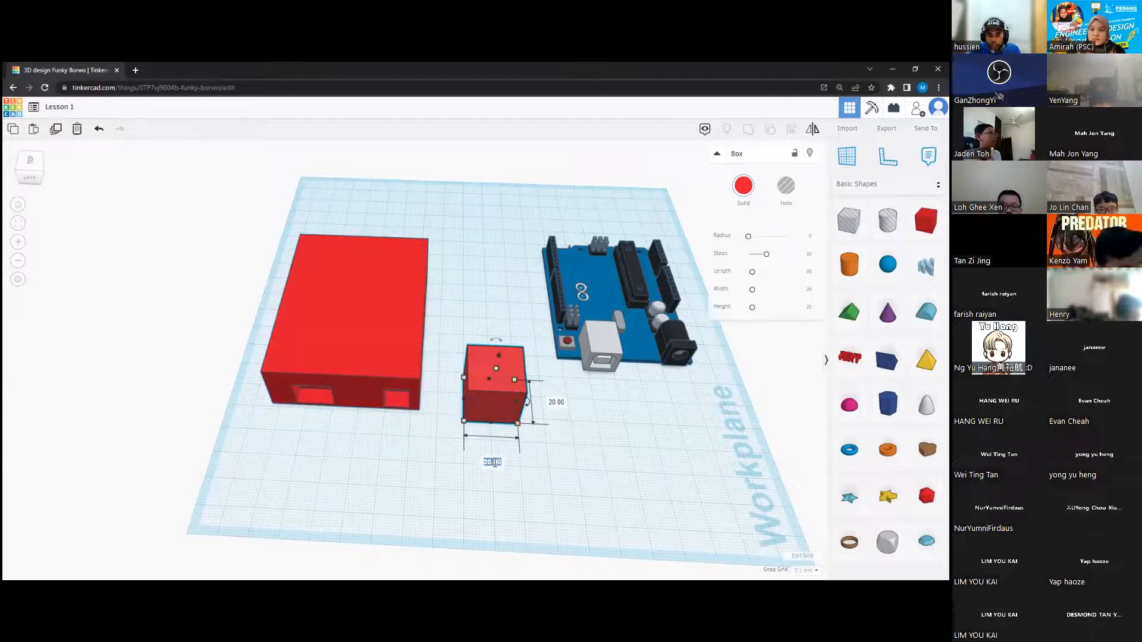
pyautogui.write('5')
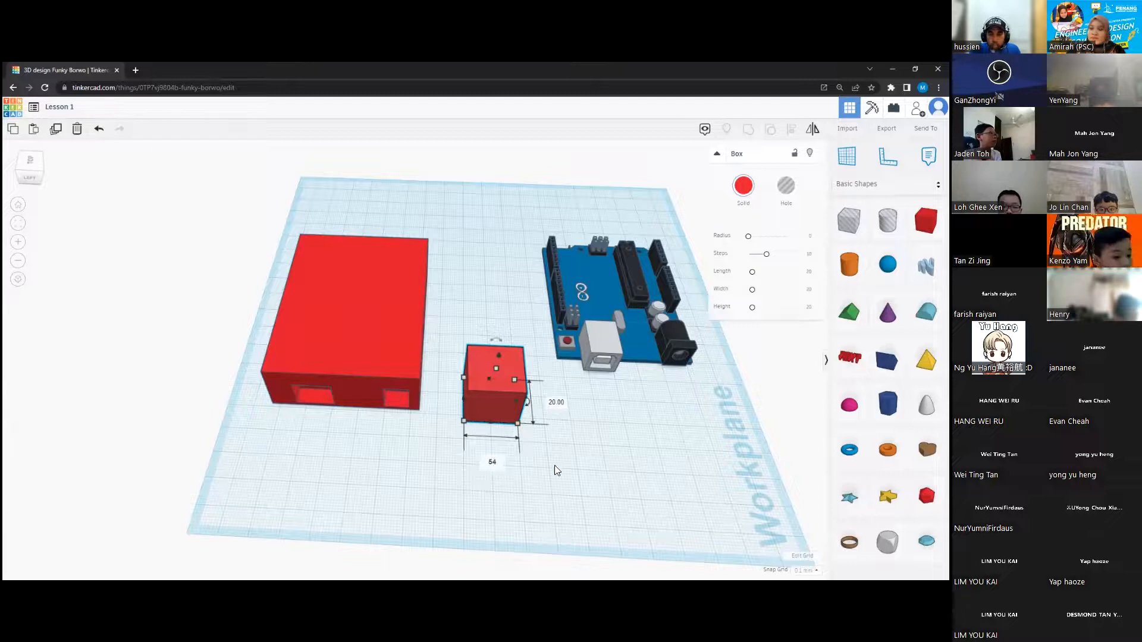
pyautogui.write('4')
pyautogui.press('Return')
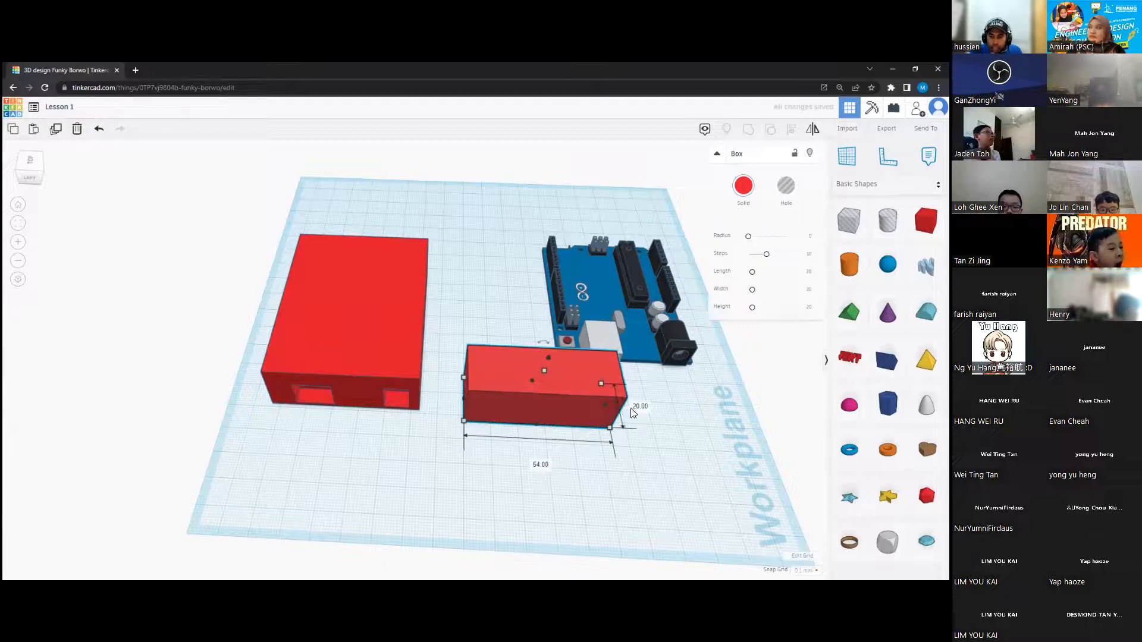
# Step: Compare the length and width dimensions of the red enclosure and the Arduino, moving the small box forward to clear the board
pyautogui.click(417, 407)
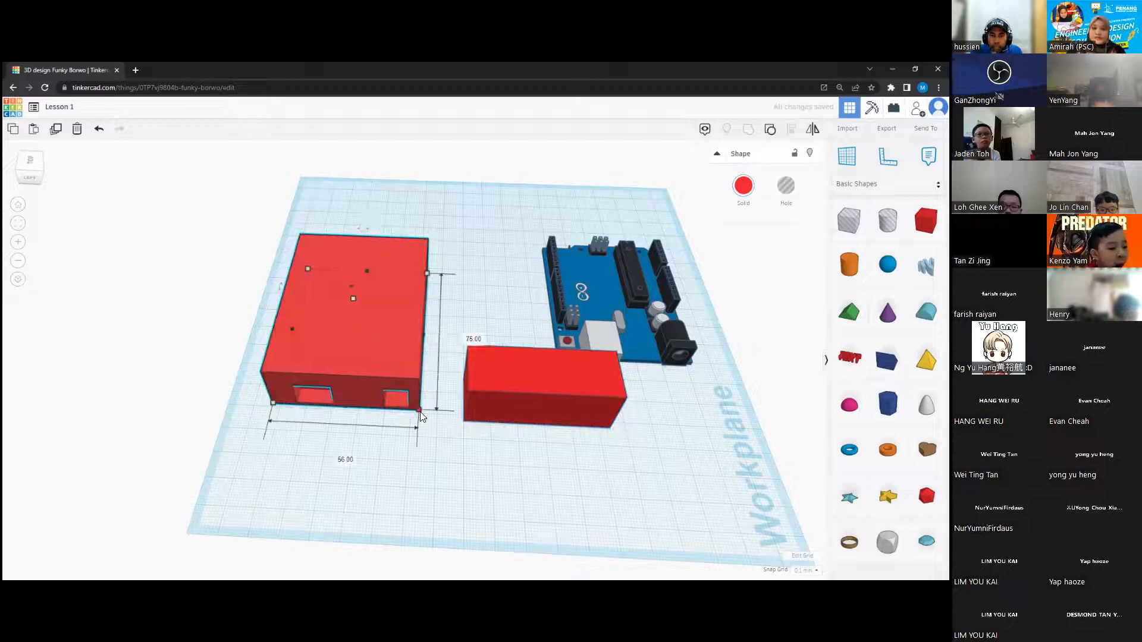
pyautogui.click(653, 319)
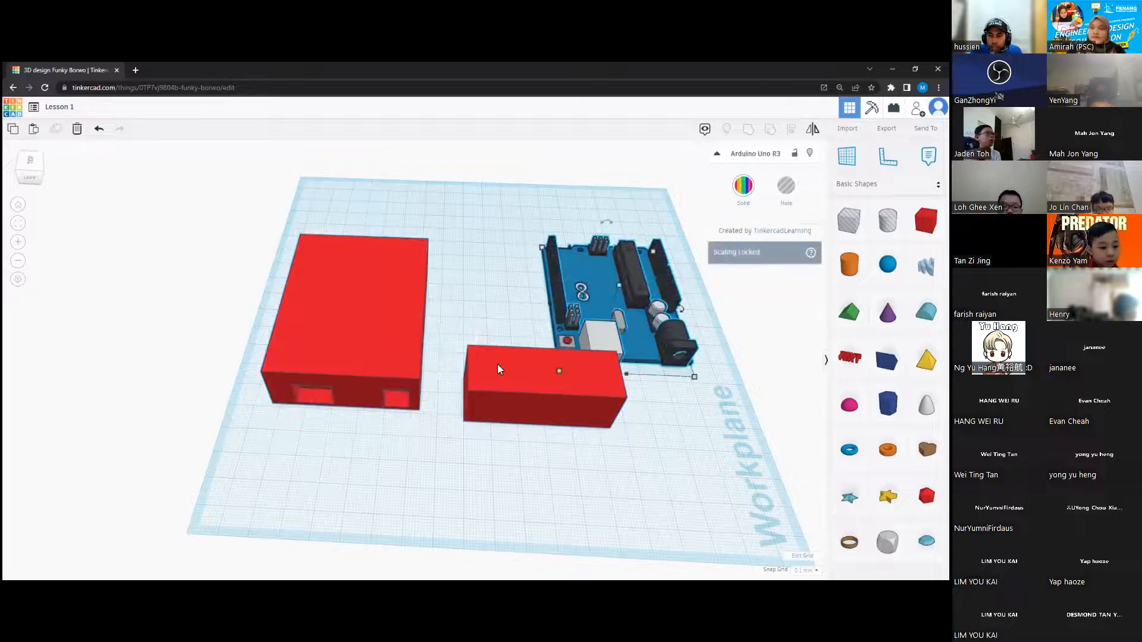
pyautogui.moveTo(497, 364); pyautogui.dragTo(490, 401)
pyautogui.click(541, 325)
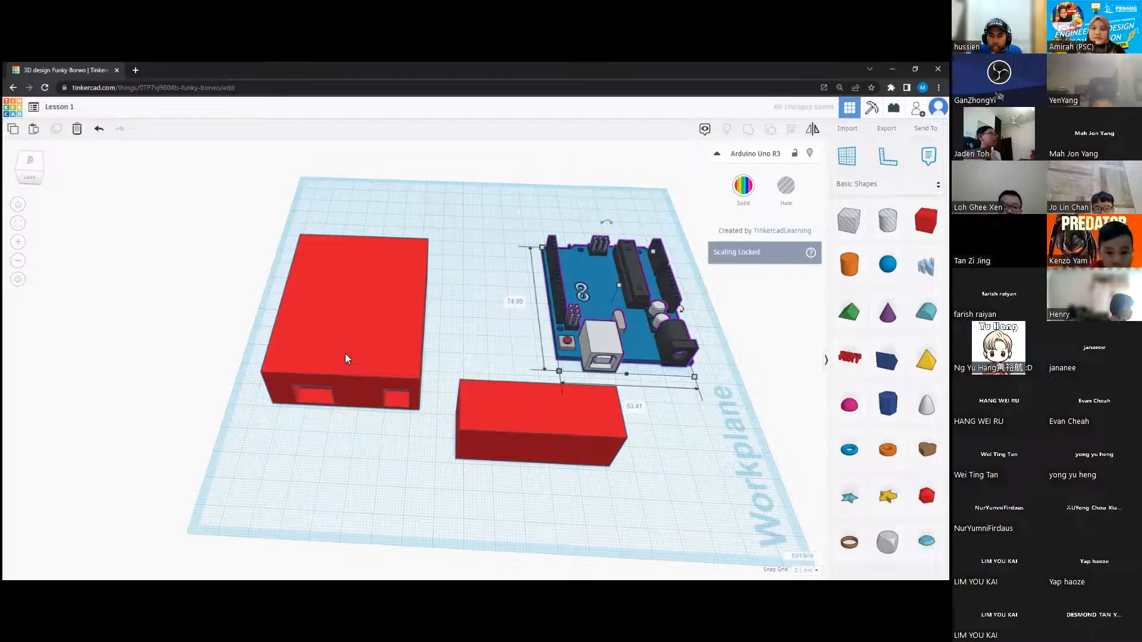
pyautogui.click(374, 336)
pyautogui.moveTo(421, 408)
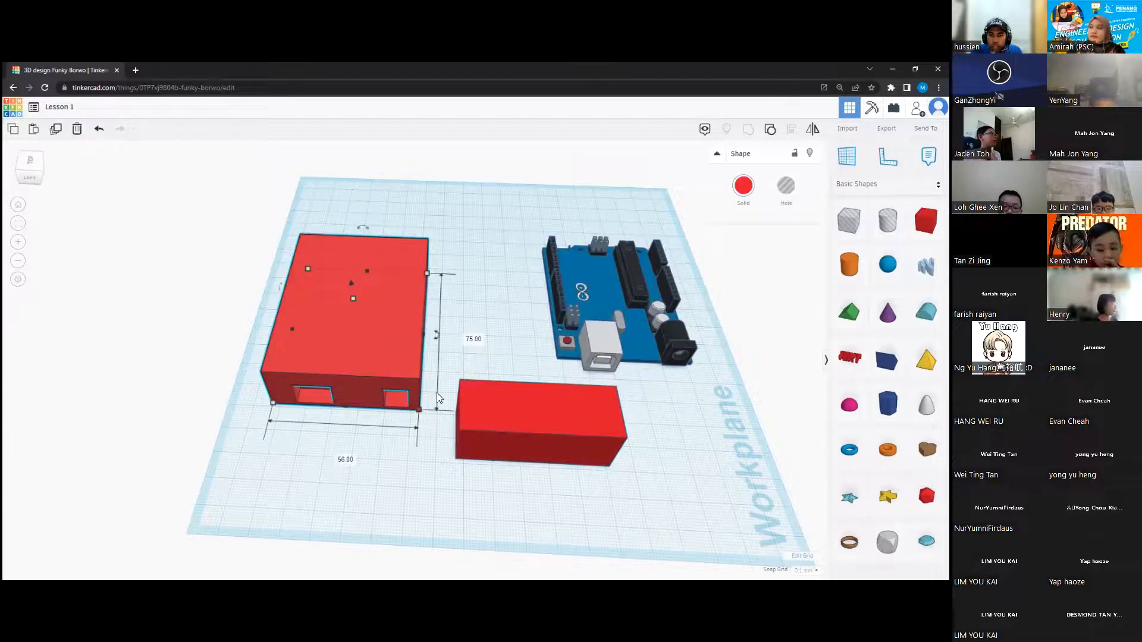
# Step: Set the small red box's length to 75 mm
pyautogui.click(599, 417)
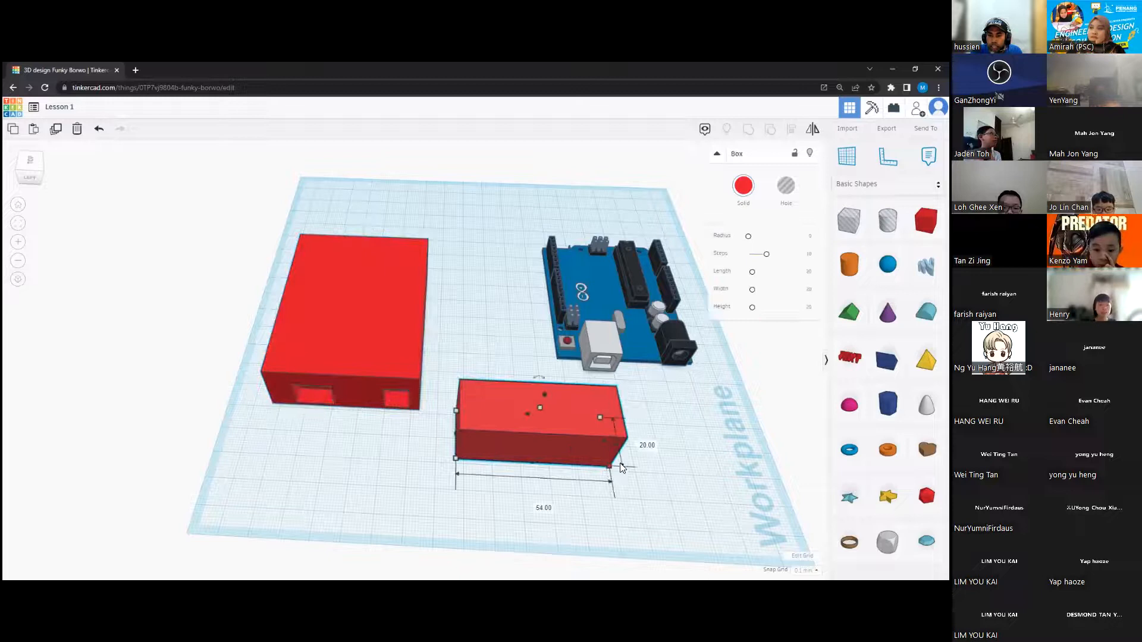
pyautogui.moveTo(619, 467)
pyautogui.click(645, 445)
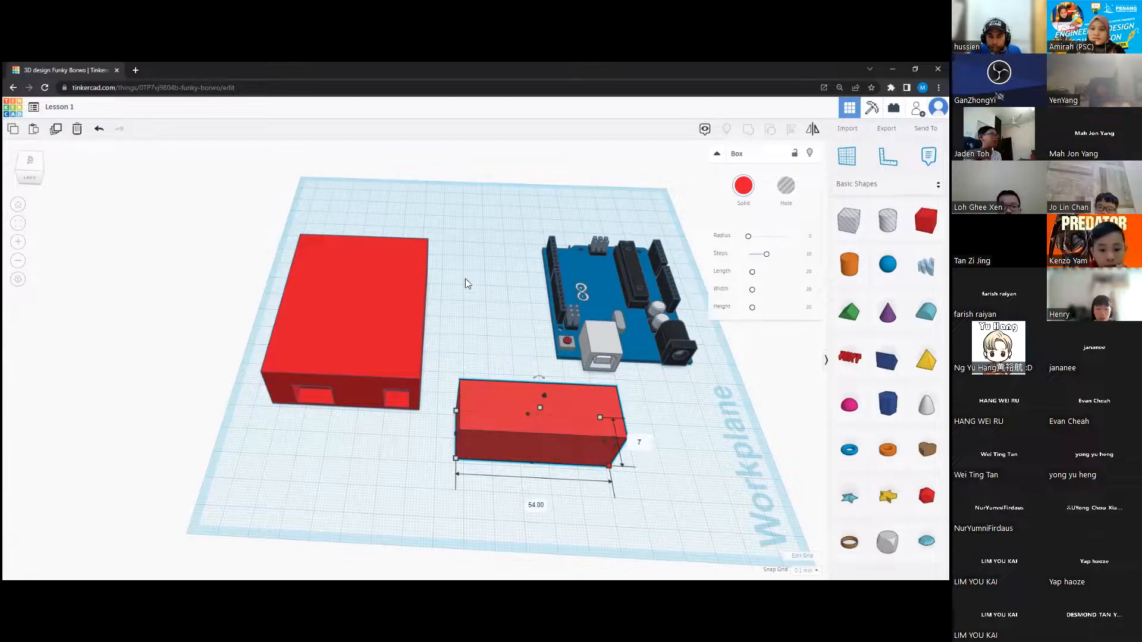
pyautogui.press('Return')
pyautogui.click(407, 313)
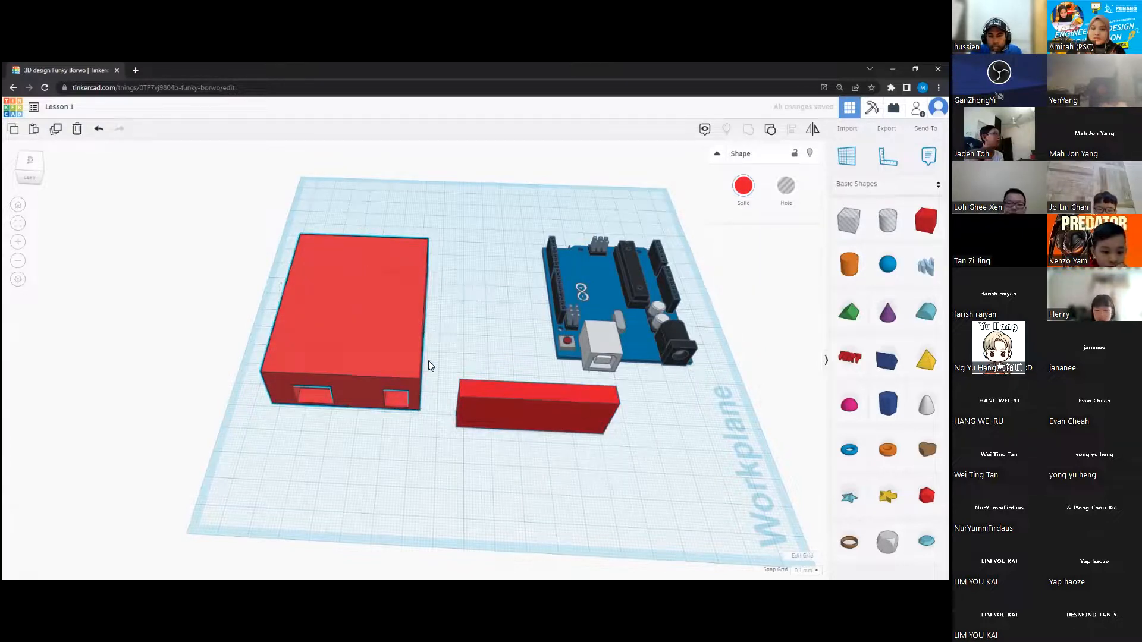
pyautogui.click(535, 399)
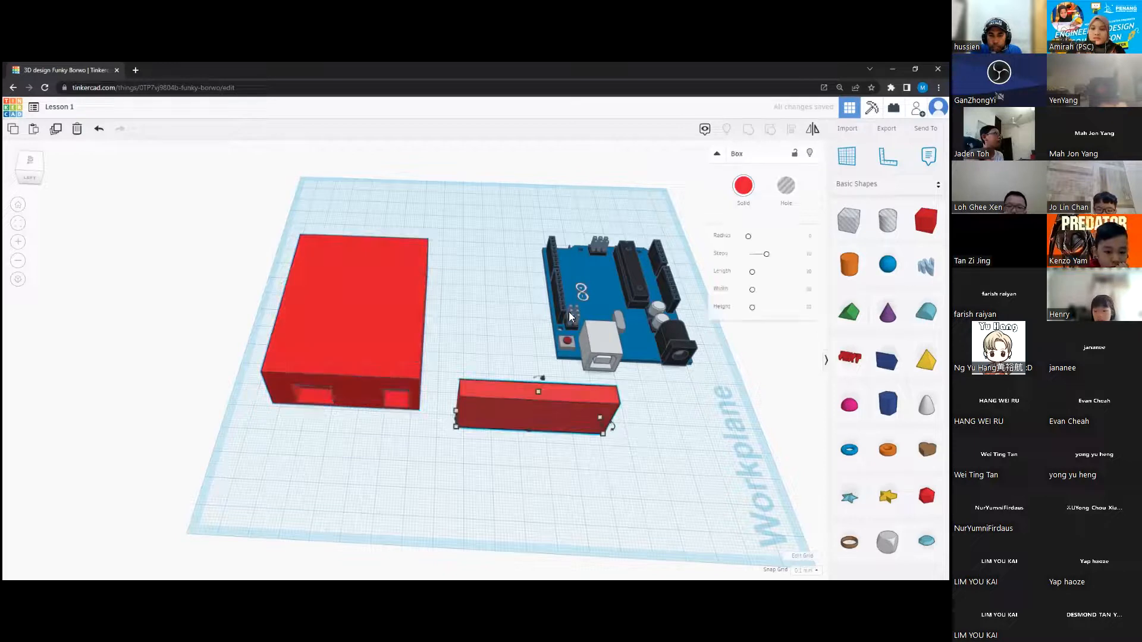
pyautogui.click(561, 367)
pyautogui.click(592, 421)
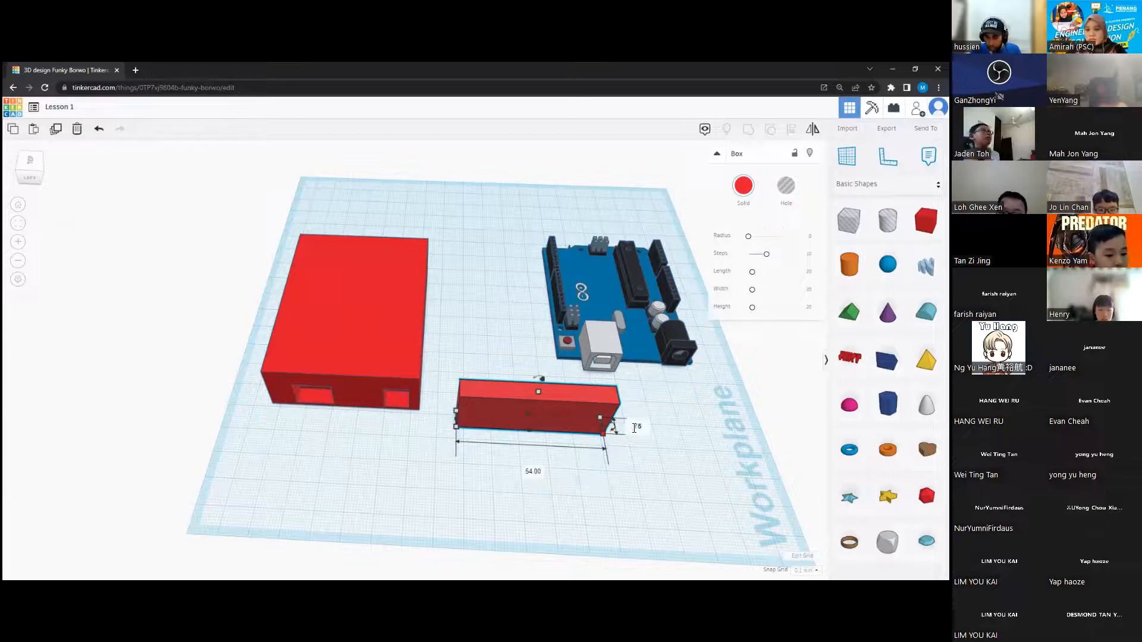
pyautogui.click(636, 431)
pyautogui.write('75')
pyautogui.press('Return')
# Step: Move the small box onto the red enclosure so they partly overlap, and turn the small box into a hole
pyautogui.moveTo(548, 441); pyautogui.dragTo(357, 270)
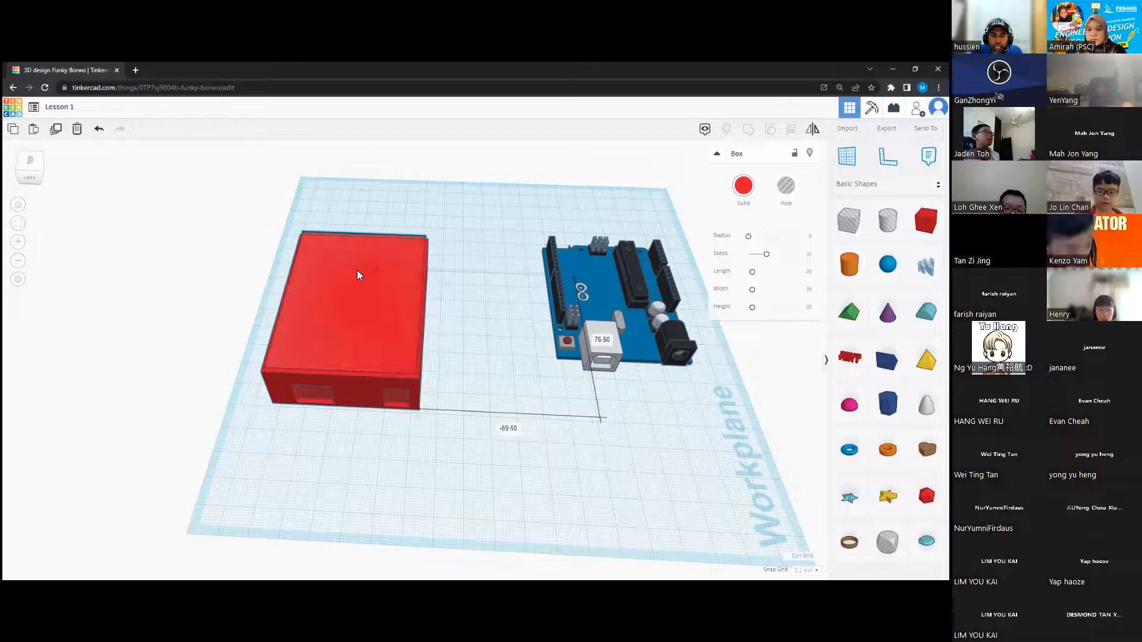
pyautogui.click(36, 163)
pyautogui.moveTo(378, 356); pyautogui.dragTo(376, 357)
pyautogui.moveTo(349, 347); pyautogui.dragTo(352, 261, button='right')
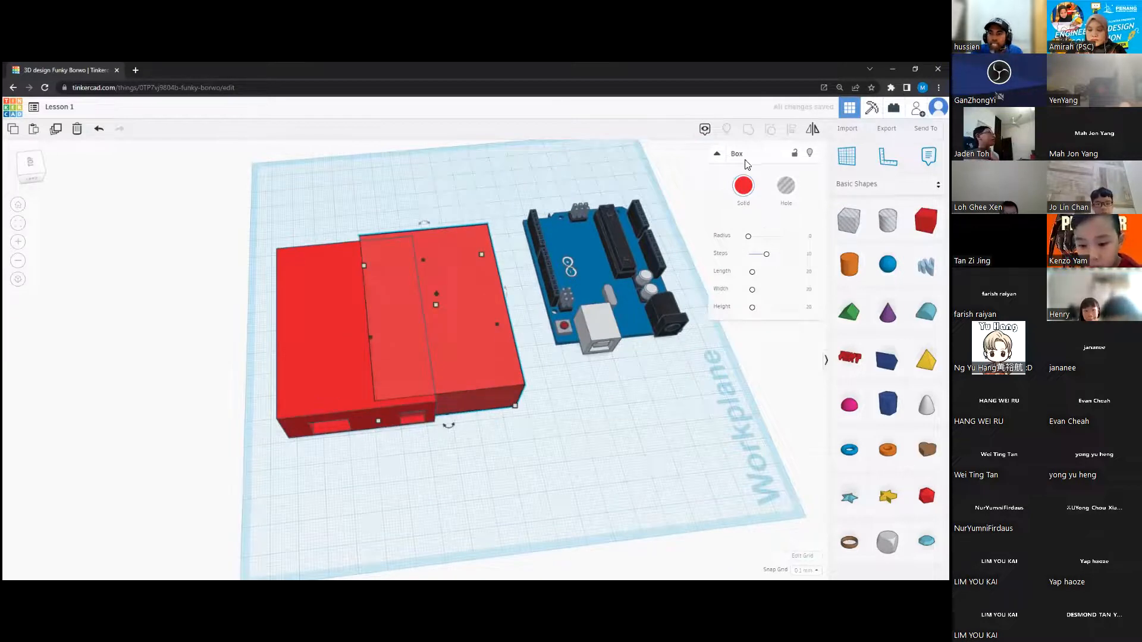
pyautogui.click(785, 185)
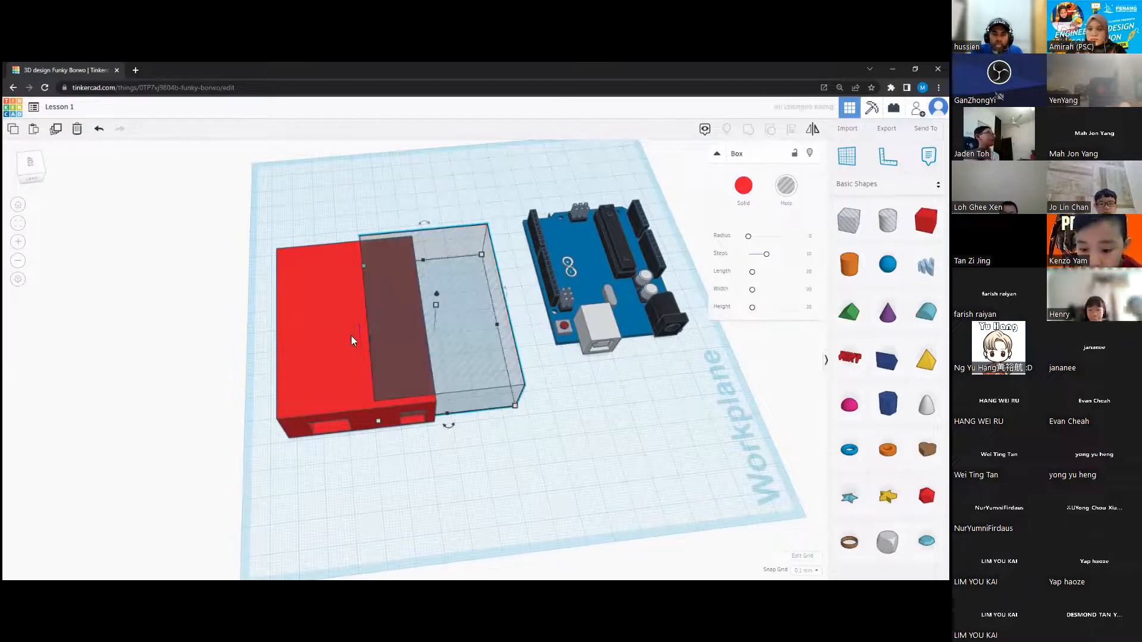
pyautogui.press('Escape')
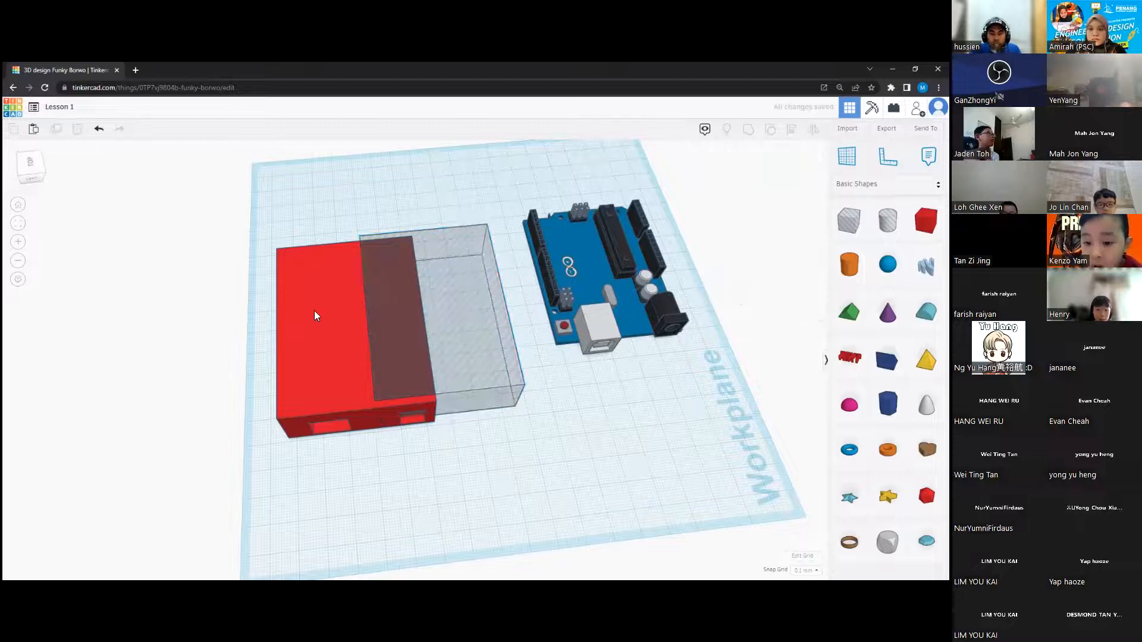
# Step: Try to centre the hole box and the enclosure on each other across their width, and undo the alignment
pyautogui.moveTo(350, 210); pyautogui.dragTo(457, 439)
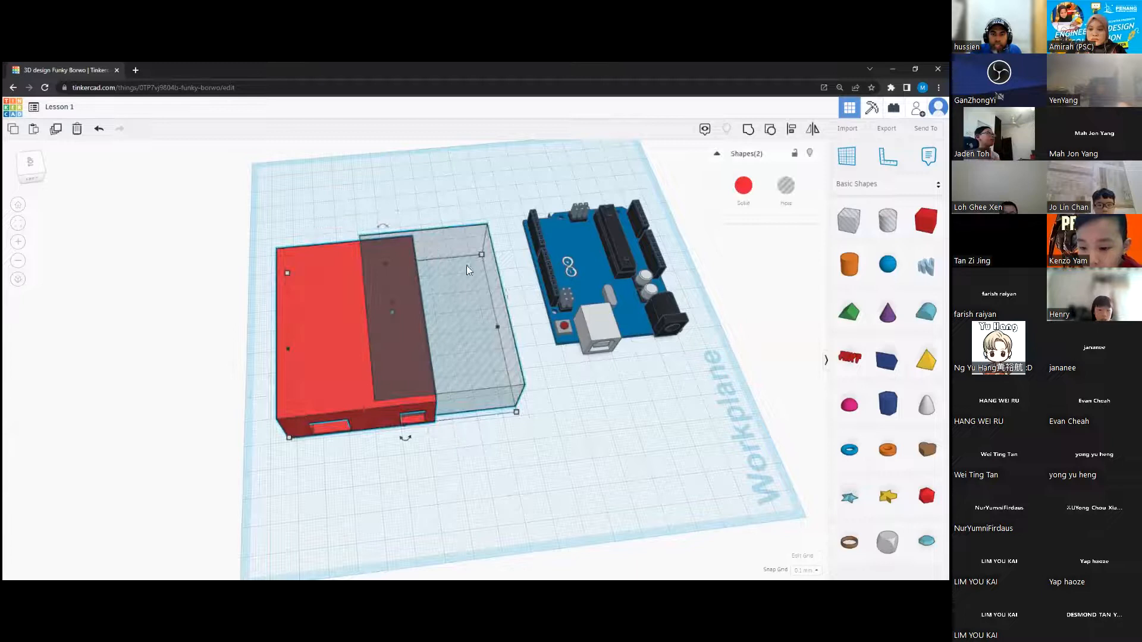
pyautogui.click(791, 128)
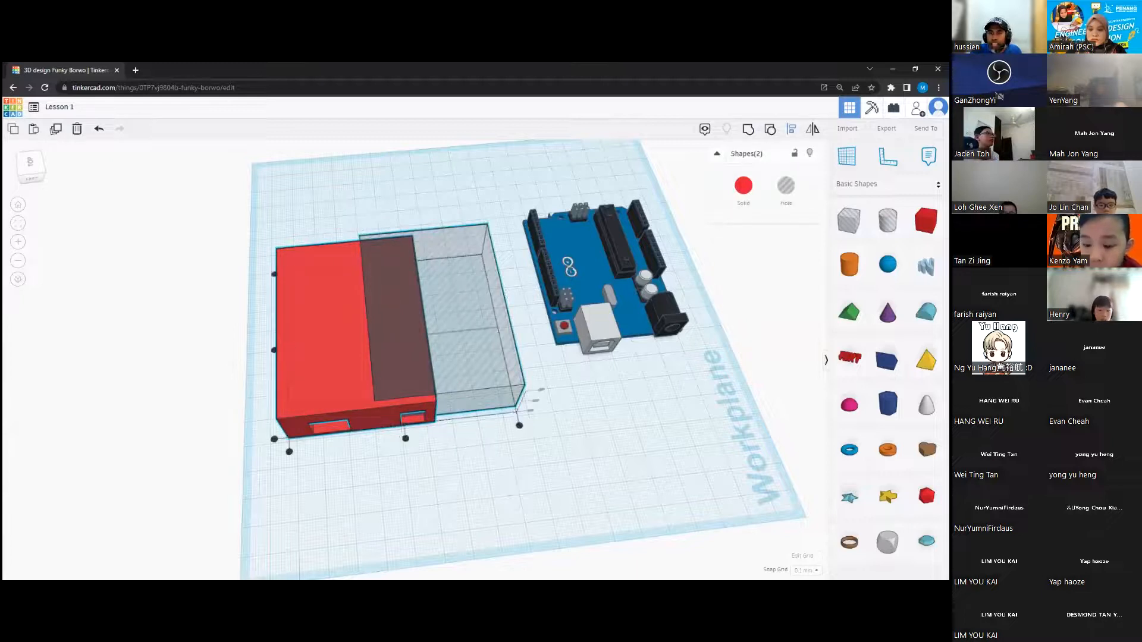
pyautogui.click(406, 440)
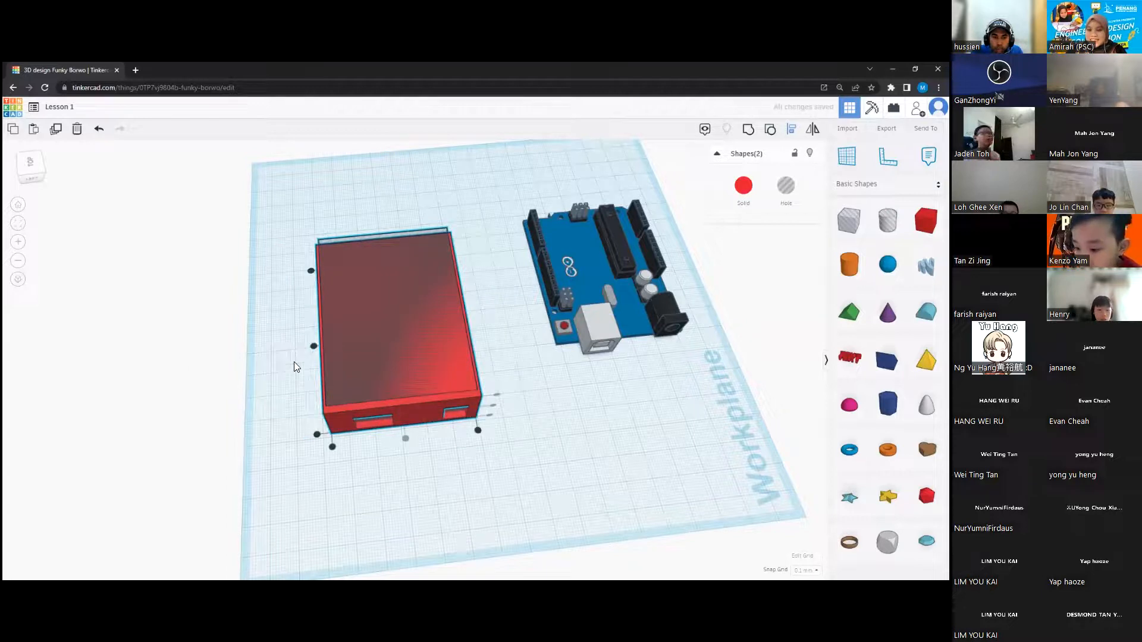
pyautogui.moveTo(496, 320); pyautogui.dragTo(417, 362, button='right')
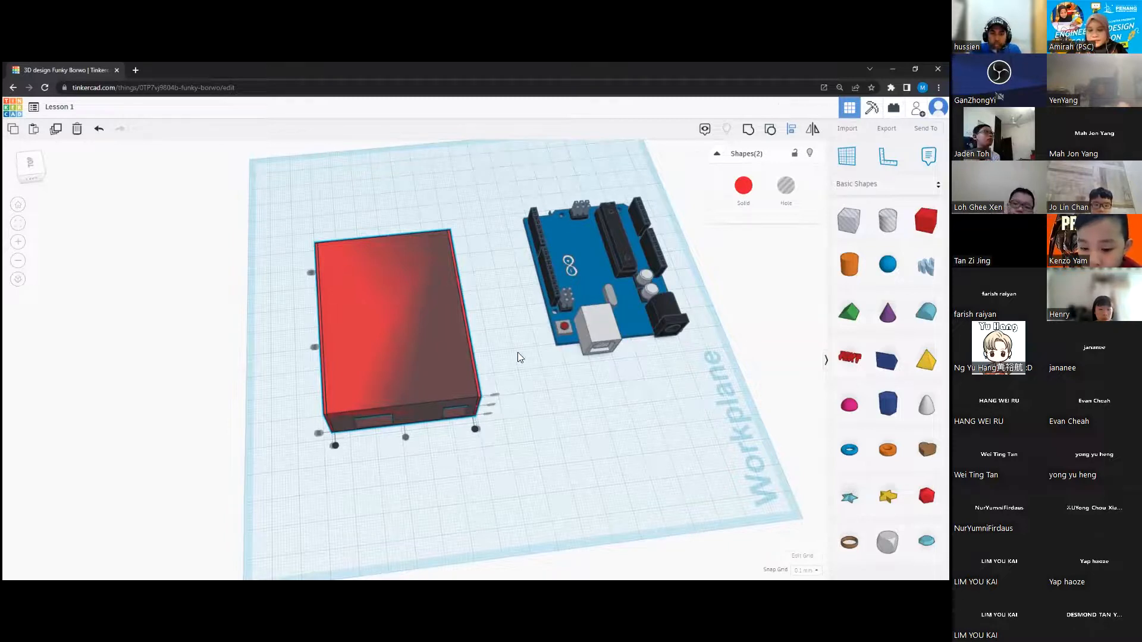
pyautogui.hotkey('ctrl', 'z')
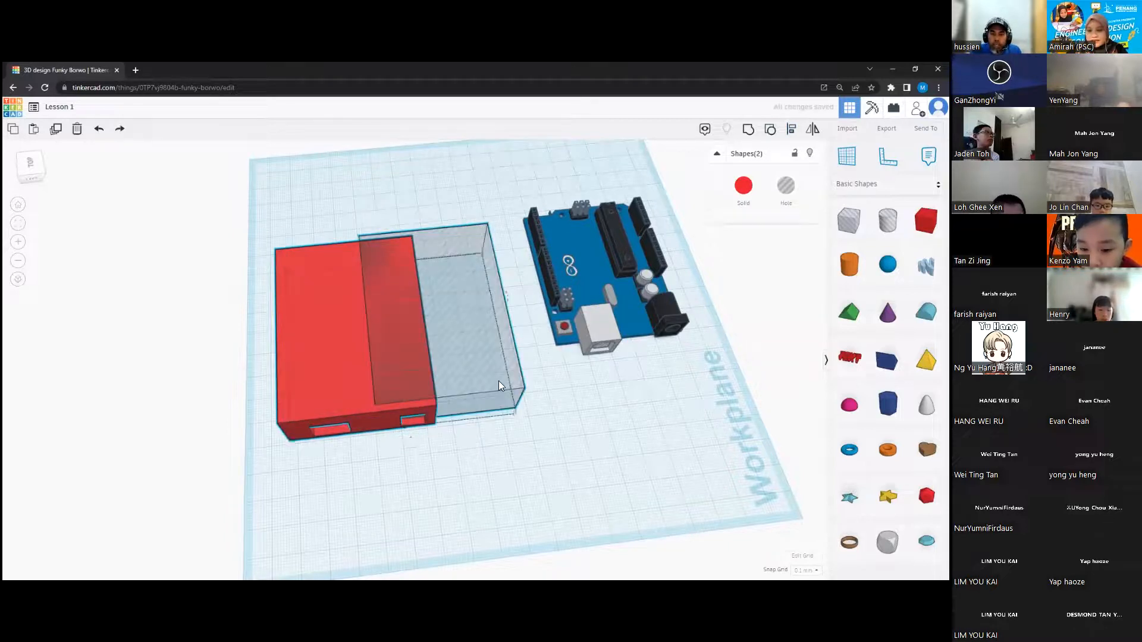
# Step: Set the combined length of the selected enclosure and hole box to 78 mm
pyautogui.click(290, 440)
pyautogui.click(238, 357)
pyautogui.write('78')
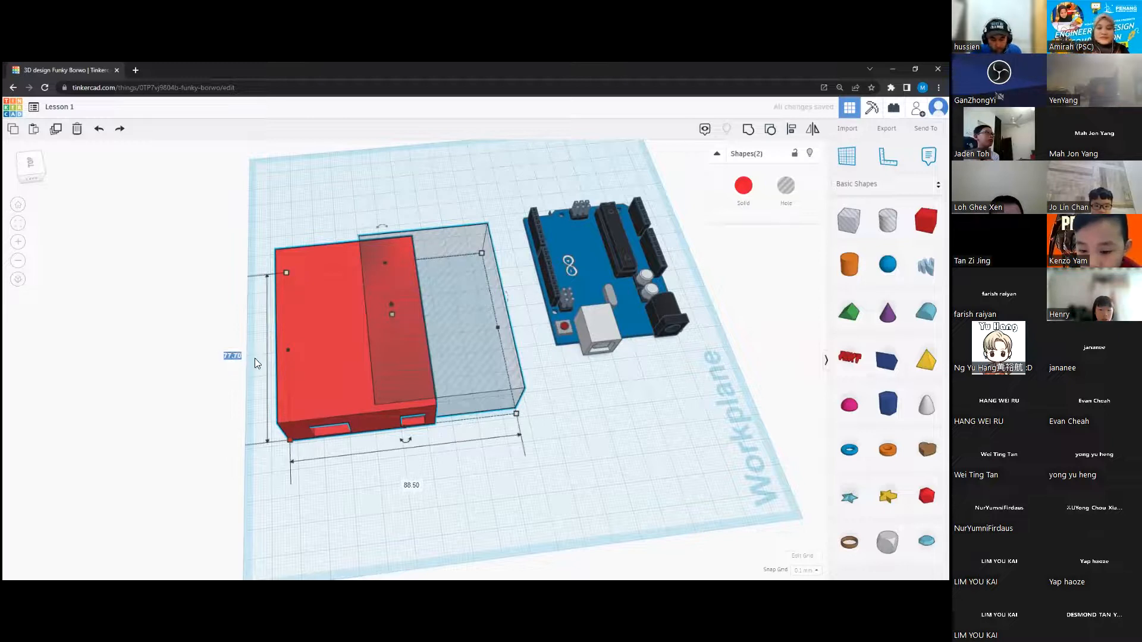
pyautogui.press('Return')
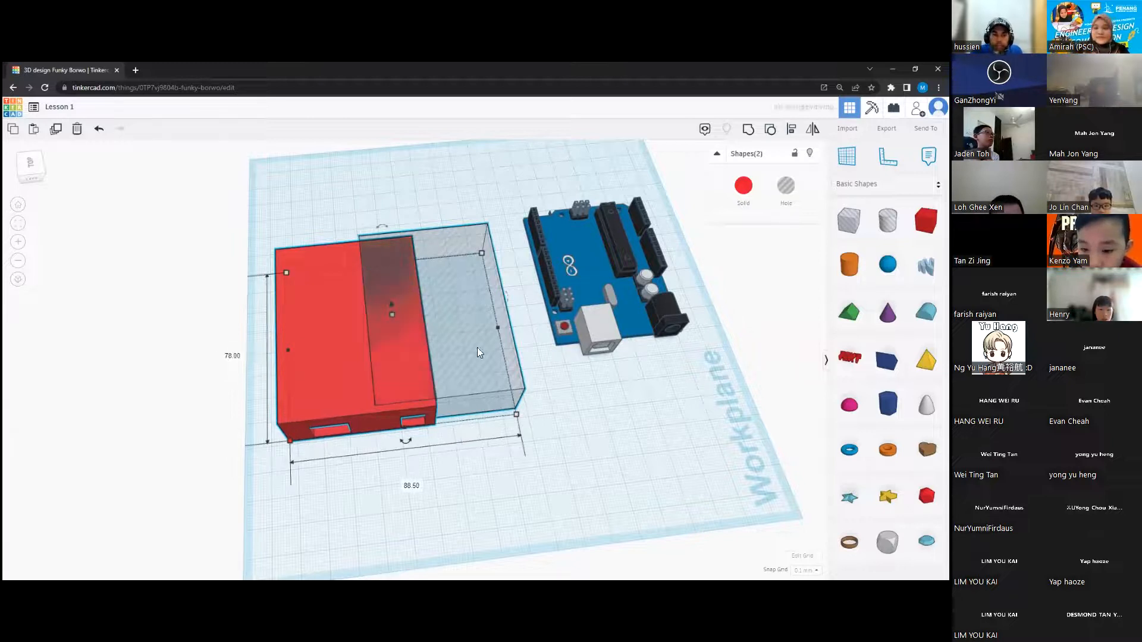
# Step: Select the enclosure and the hole box and align their centres across the width
pyautogui.click(326, 212)
pyautogui.moveTo(326, 212); pyautogui.dragTo(437, 306)
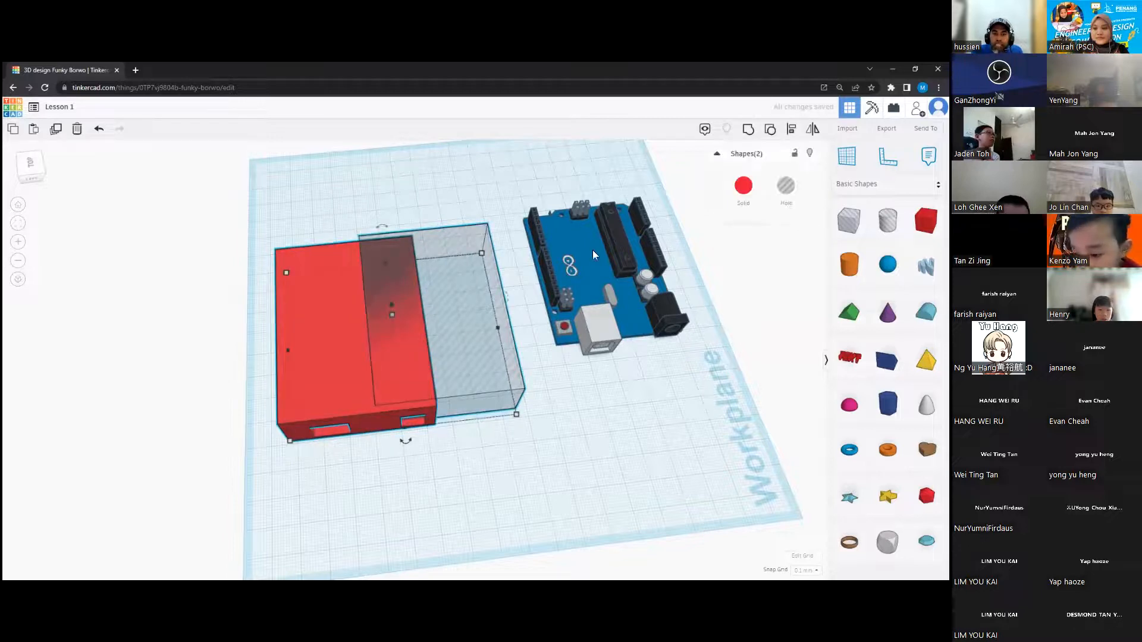
pyautogui.click(791, 128)
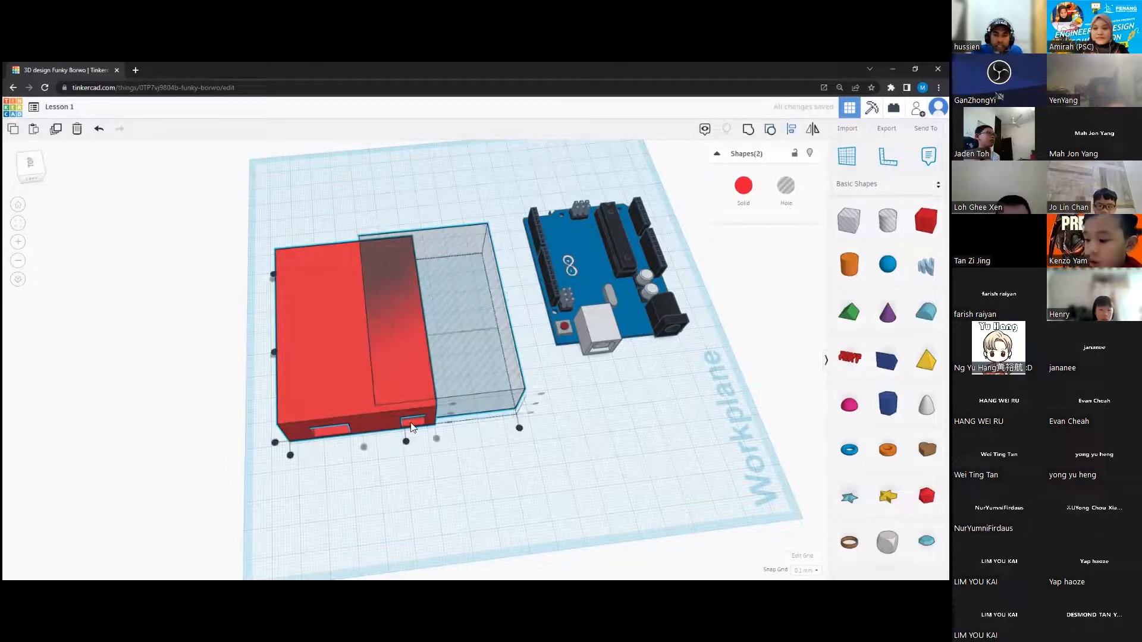
pyautogui.click(406, 442)
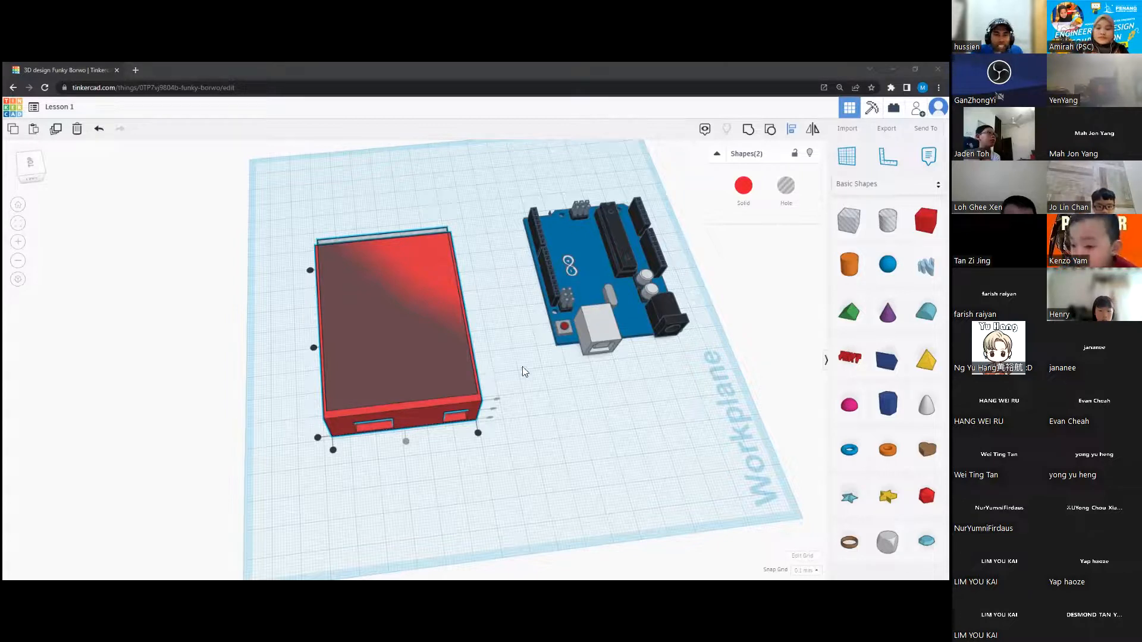
pyautogui.moveTo(286, 216); pyautogui.dragTo(494, 461)
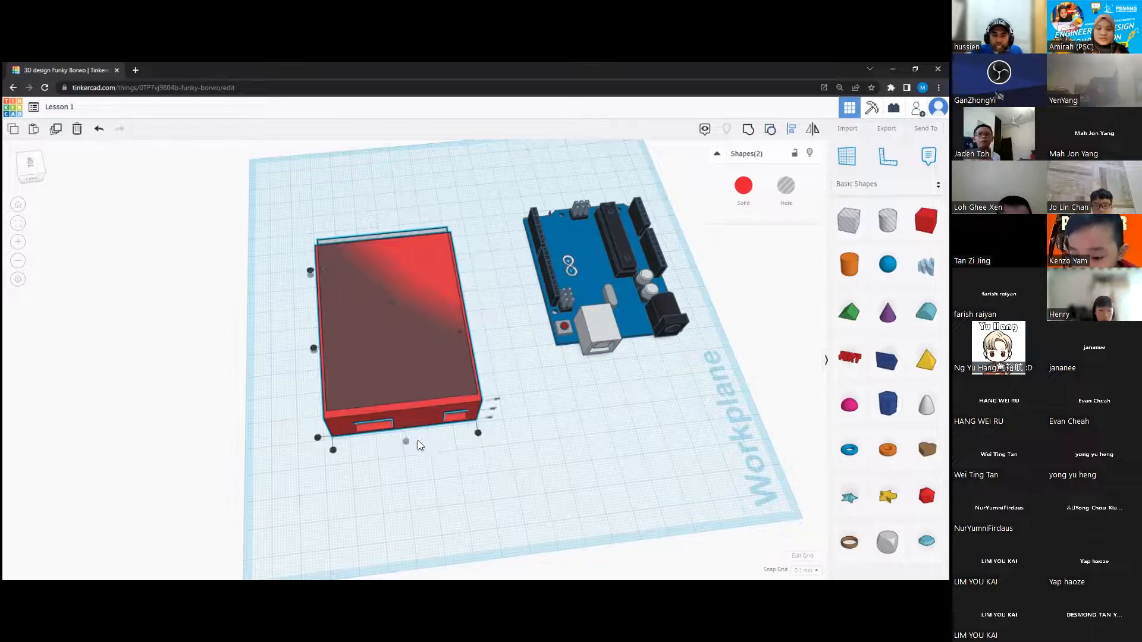
pyautogui.click(405, 442)
# Step: Try to align the centres of the hole box and the enclosure along their length, and undo that alignment
pyautogui.moveTo(289, 225); pyautogui.dragTo(476, 464)
pyautogui.press('l')
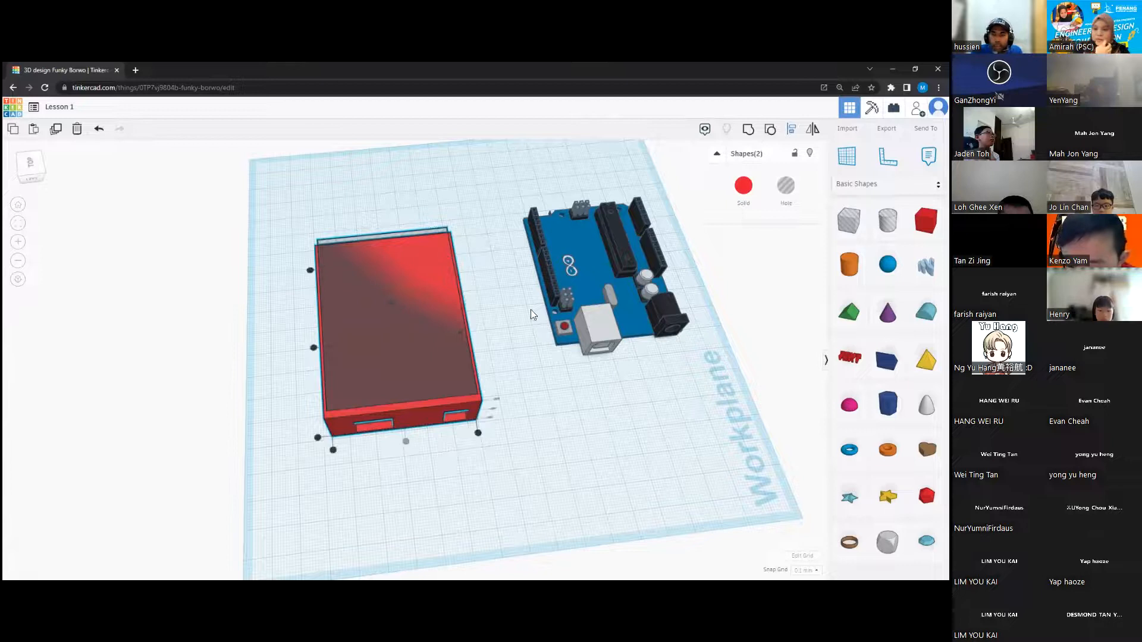
pyautogui.click(314, 347)
pyautogui.click(482, 323)
pyautogui.moveTo(491, 297); pyautogui.dragTo(395, 348, button='right')
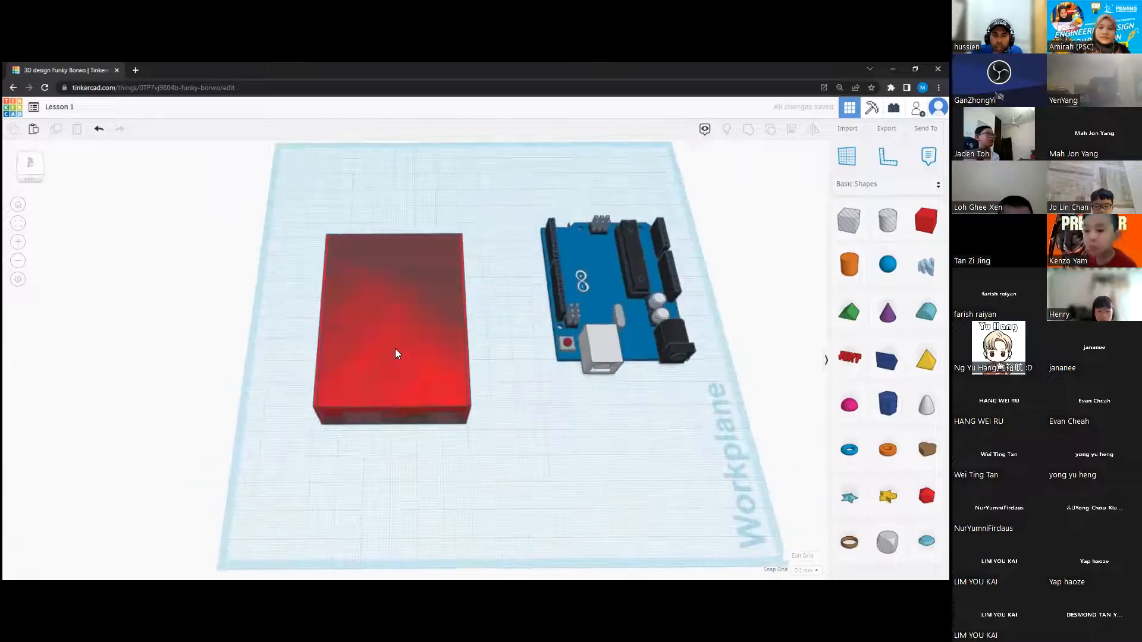
pyautogui.click(395, 348)
pyautogui.hotkey('ctrl', 'z')
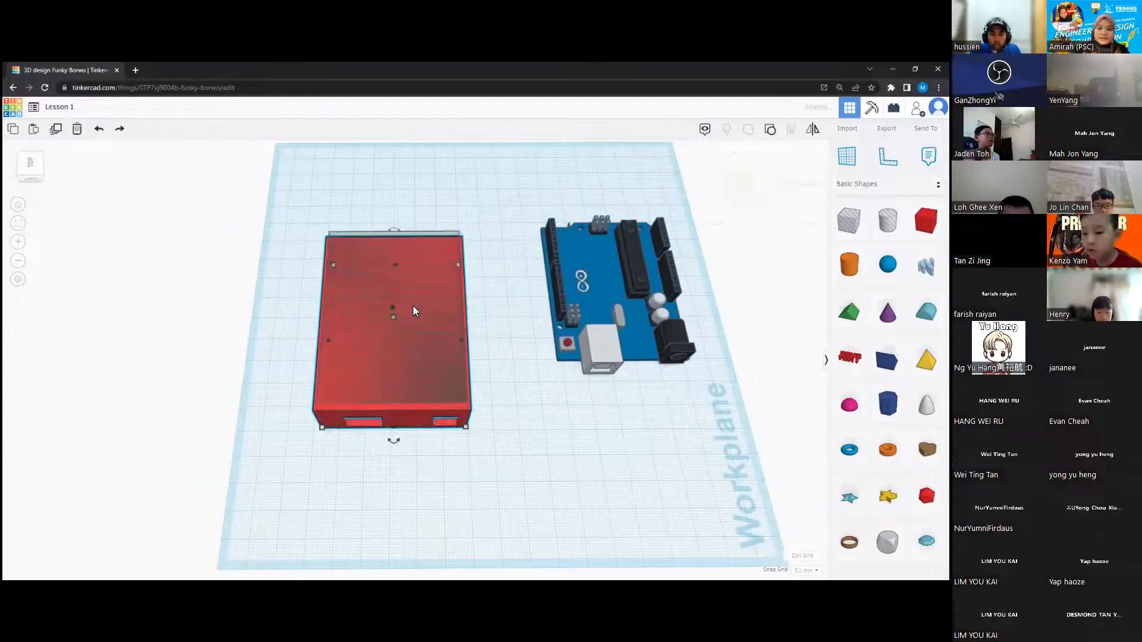
# Step: Move the hole box sideways partly out of the enclosure and set its length to 74 mm
pyautogui.click(412, 233)
pyautogui.moveTo(413, 234); pyautogui.dragTo(476, 236)
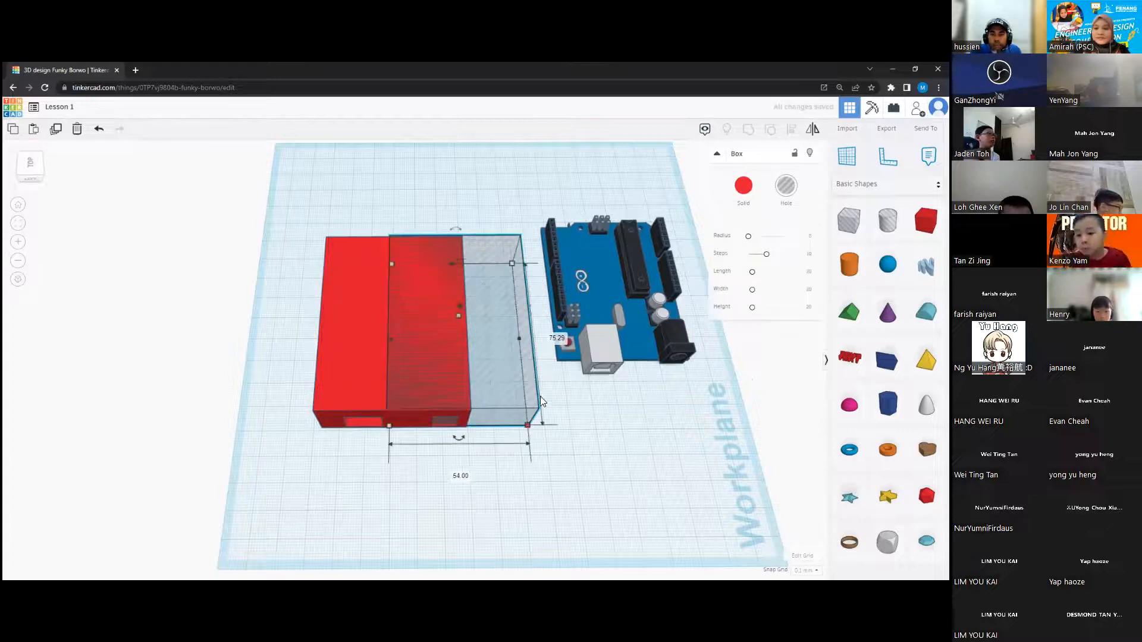
pyautogui.click(553, 339)
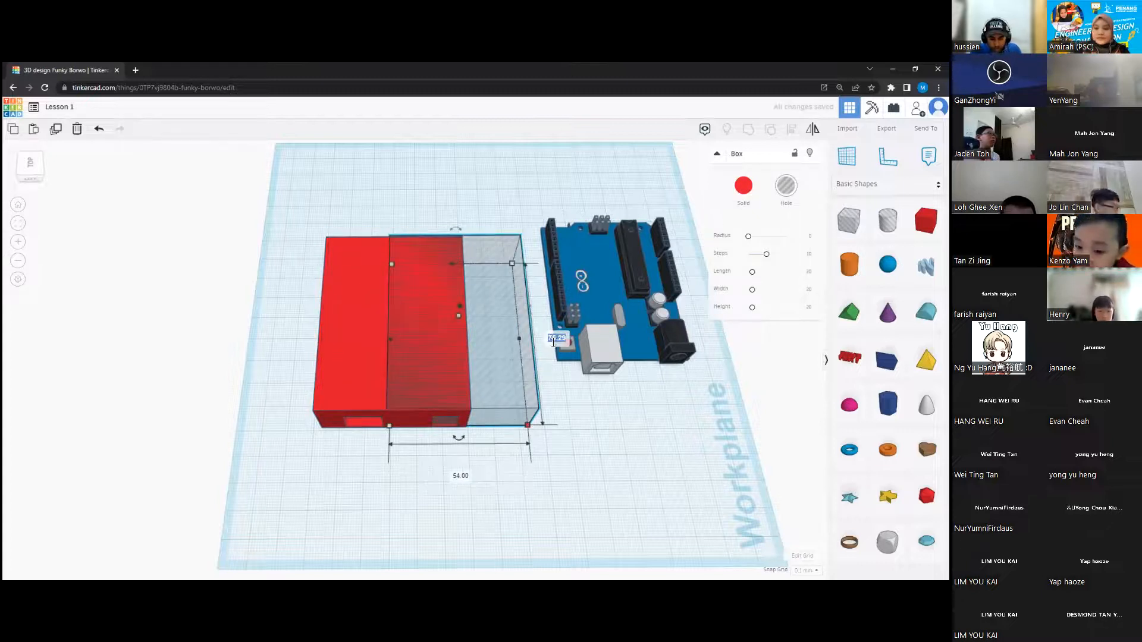
pyautogui.write('74')
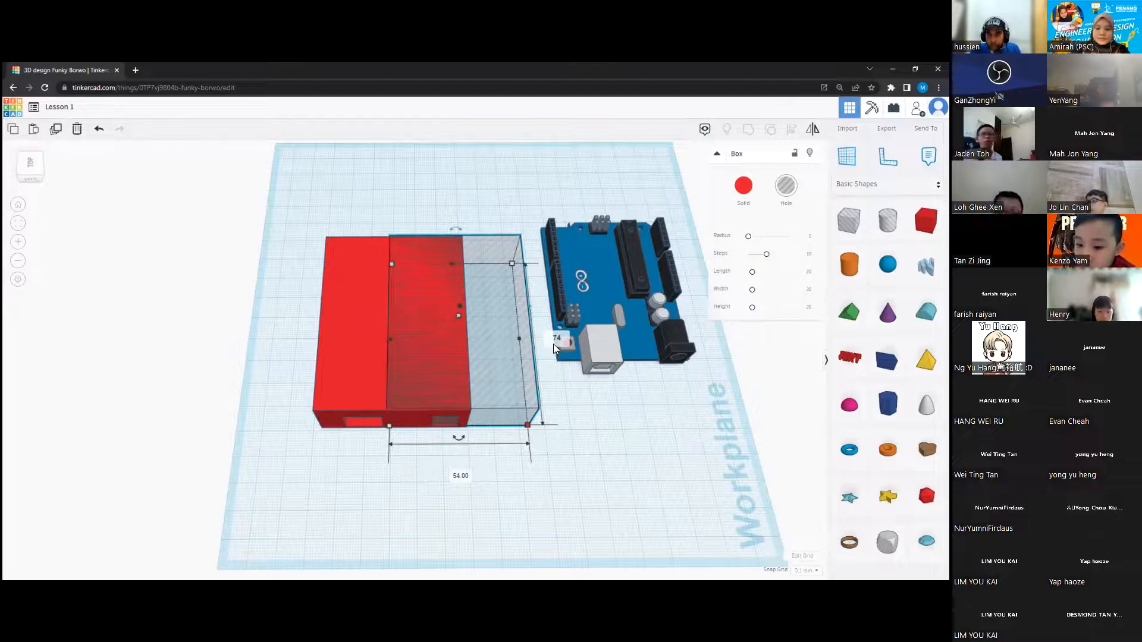
pyautogui.press('Return')
# Step: Align the centres of the 74 mm long hole box and the enclosure along both their length and width
pyautogui.moveTo(382, 196); pyautogui.dragTo(463, 298)
pyautogui.press('l')
pyautogui.click(315, 341)
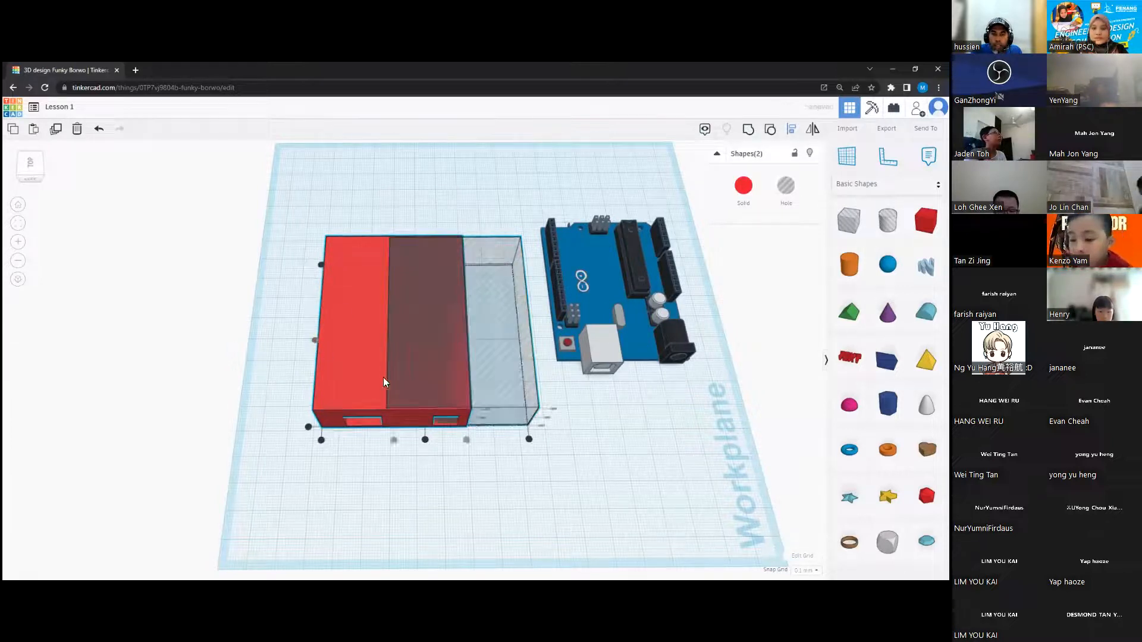
pyautogui.click(424, 440)
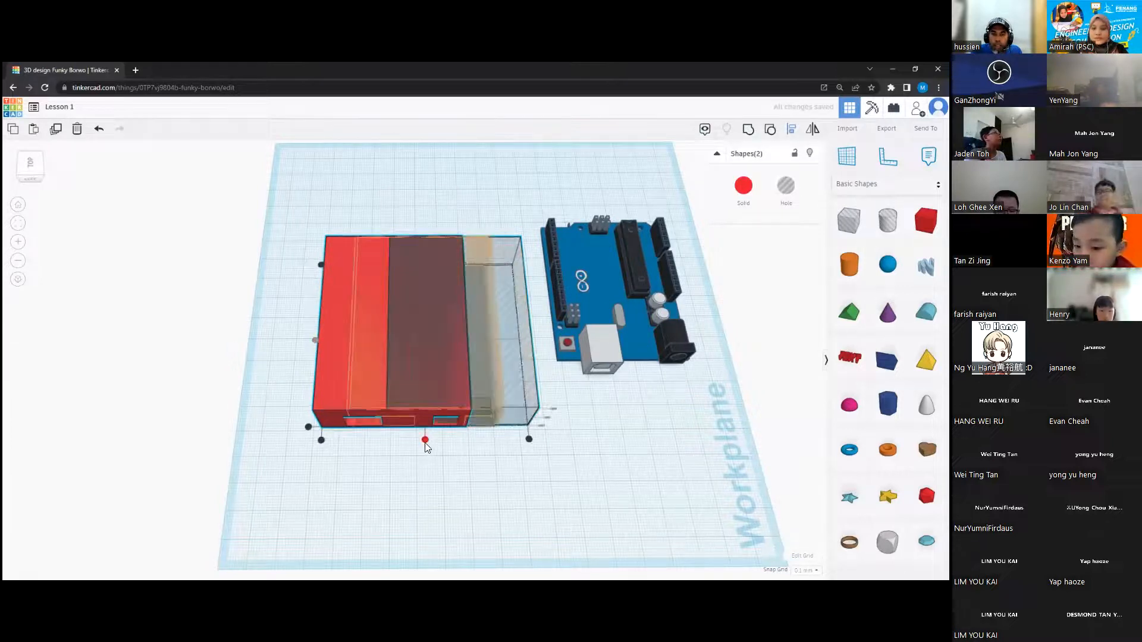
pyautogui.click(444, 214)
pyautogui.moveTo(449, 217); pyautogui.dragTo(466, 307, button='right')
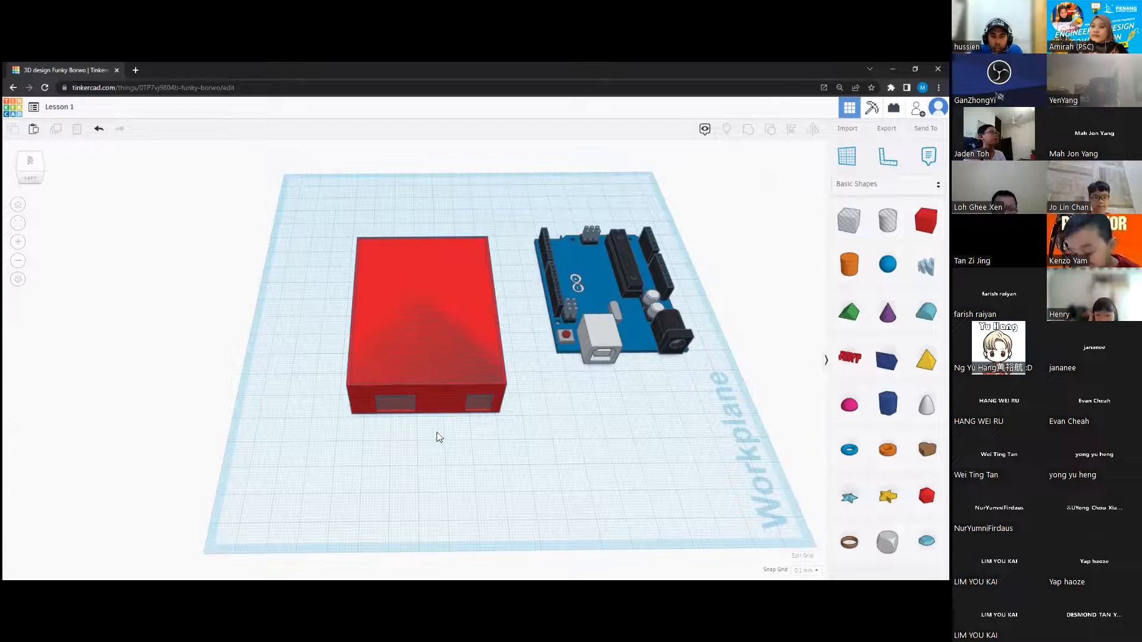
# Step: Raise the hole box inside the enclosure to 1 mm above the workplane
pyautogui.moveTo(450, 431); pyautogui.dragTo(427, 257, button='right')
pyautogui.click(427, 257)
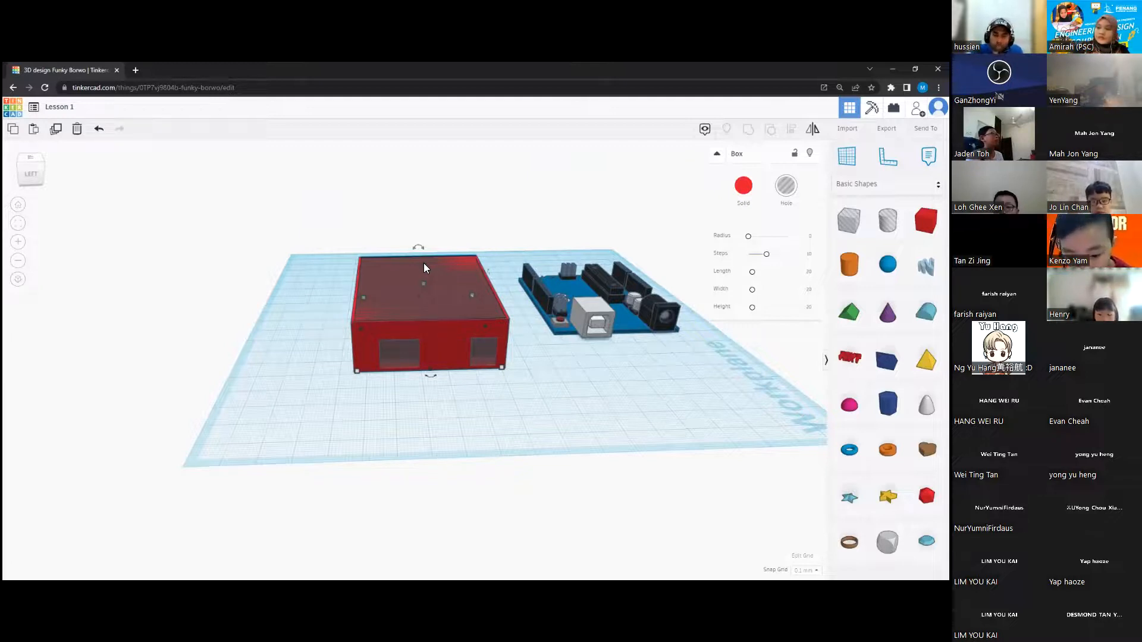
pyautogui.moveTo(459, 409); pyautogui.dragTo(443, 357, button='right')
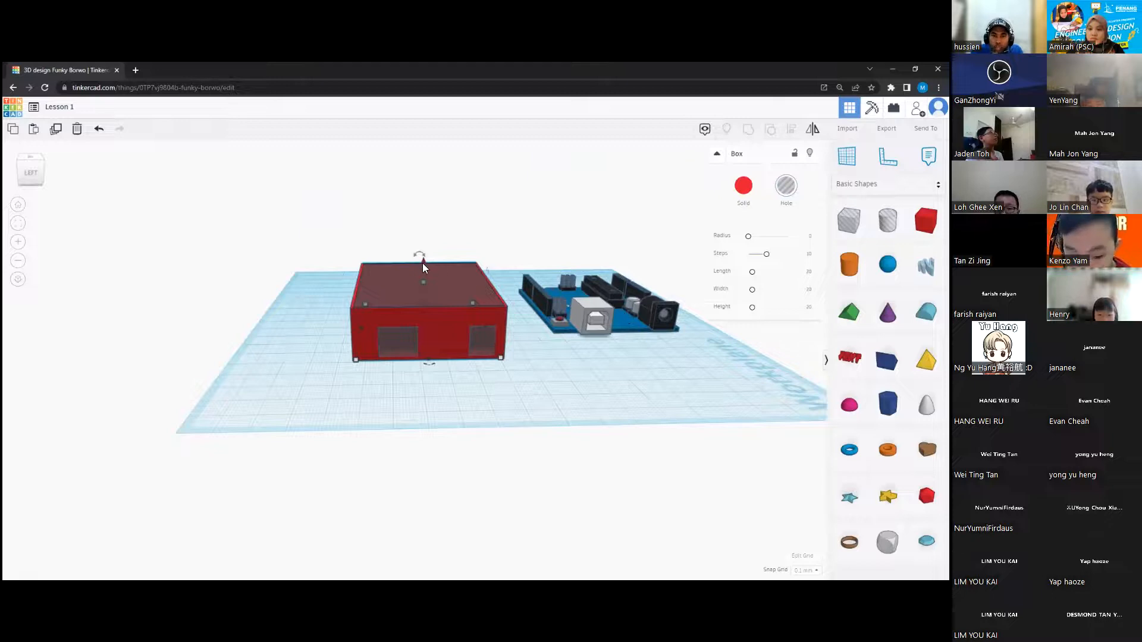
pyautogui.moveTo(423, 262); pyautogui.dragTo(422, 260)
pyautogui.click(544, 355)
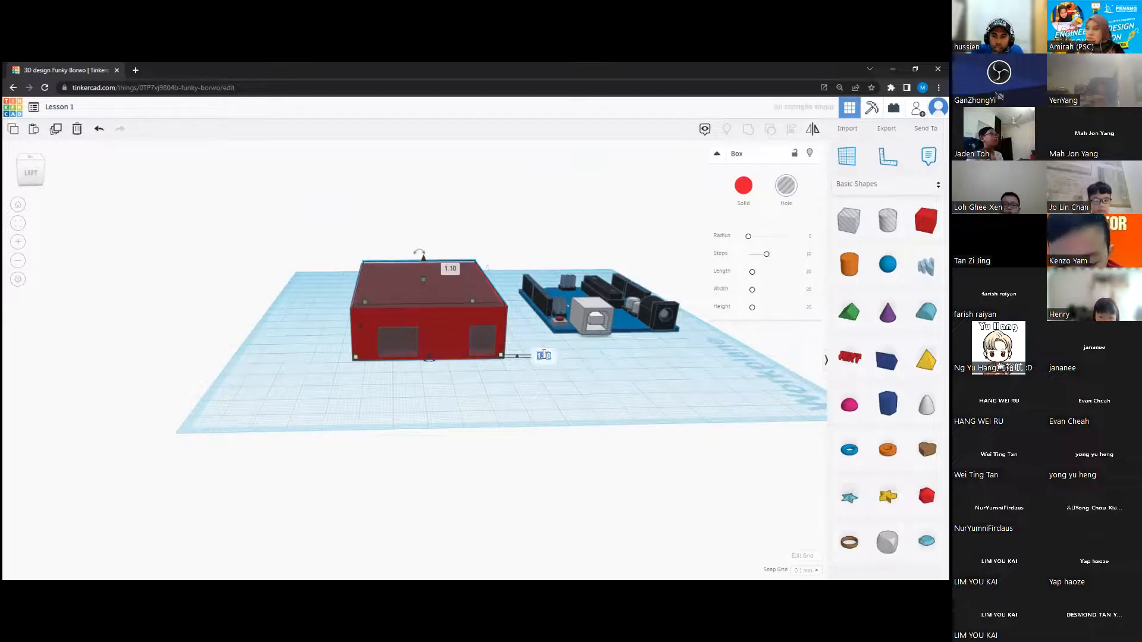
pyautogui.press('BackSpace')
pyautogui.write('1')
pyautogui.press('Return')
# Step: Select the enclosure together with the raised hole box and group them to hollow out the enclosure
pyautogui.moveTo(444, 385); pyautogui.dragTo(381, 275, button='right')
pyautogui.moveTo(505, 409); pyautogui.dragTo(516, 440)
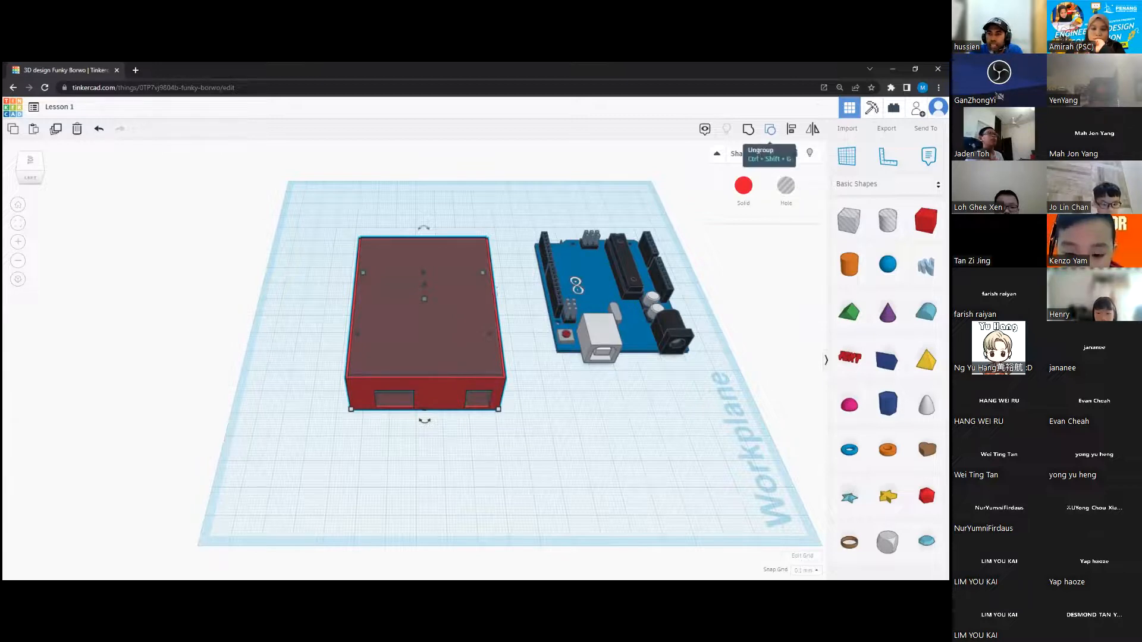
pyautogui.click(749, 138)
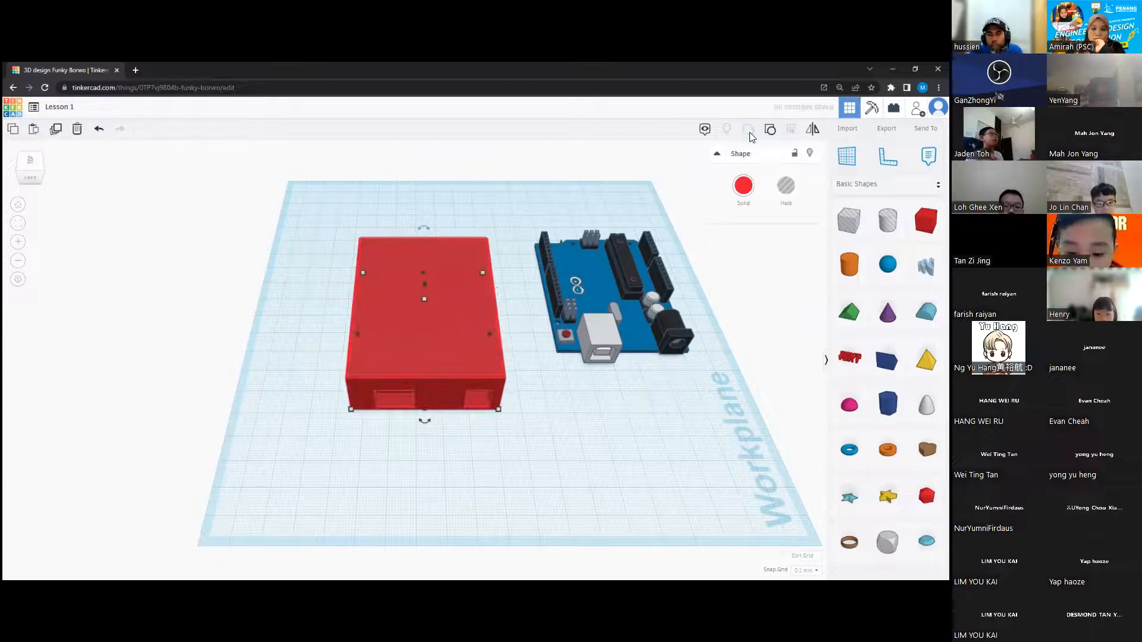
pyautogui.click(534, 422)
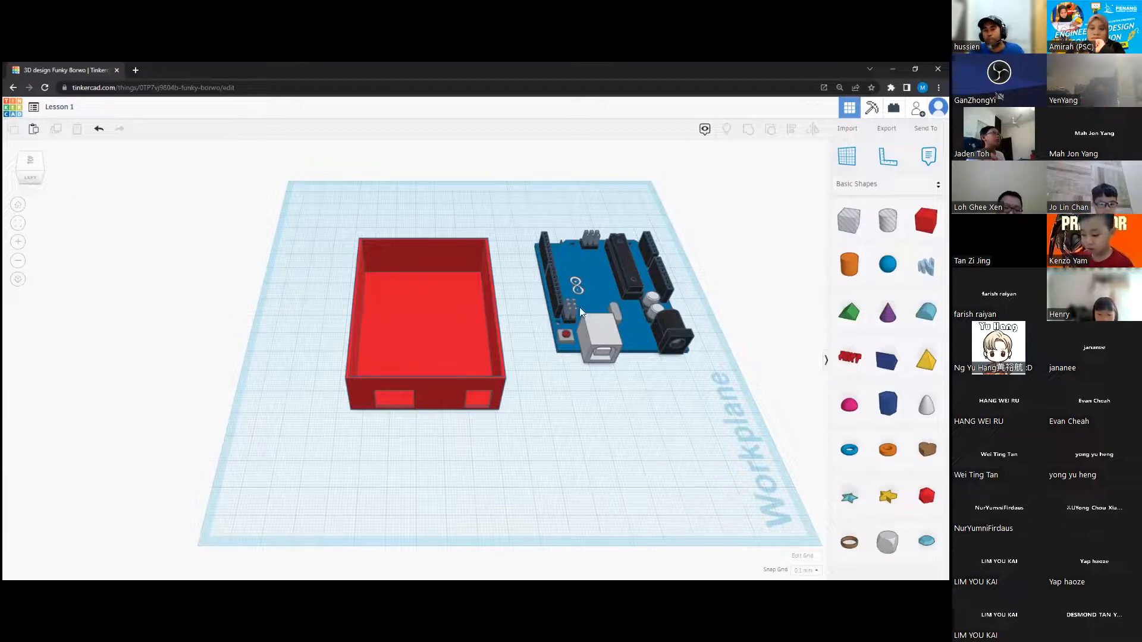
# Step: Move the Arduino Uno R3 board into the hollow enclosure and check its ports against the wall cut-outs
pyautogui.click(606, 290)
pyautogui.moveTo(605, 290); pyautogui.dragTo(428, 339)
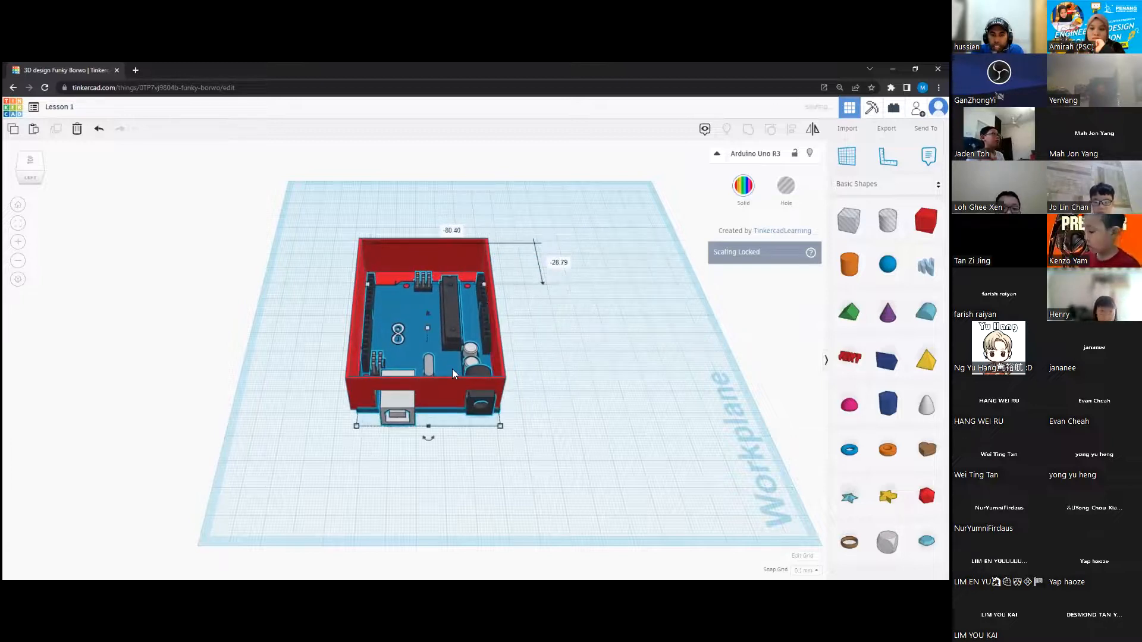
pyautogui.click(24, 206)
pyautogui.moveTo(25, 177); pyautogui.dragTo(69, 169)
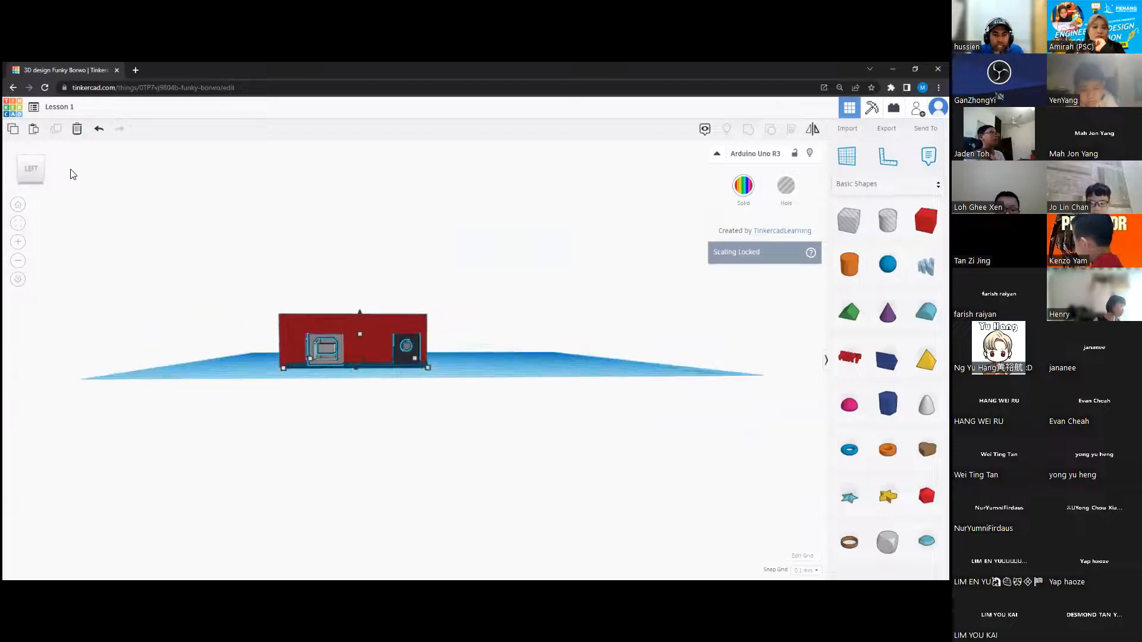
pyautogui.click(27, 170)
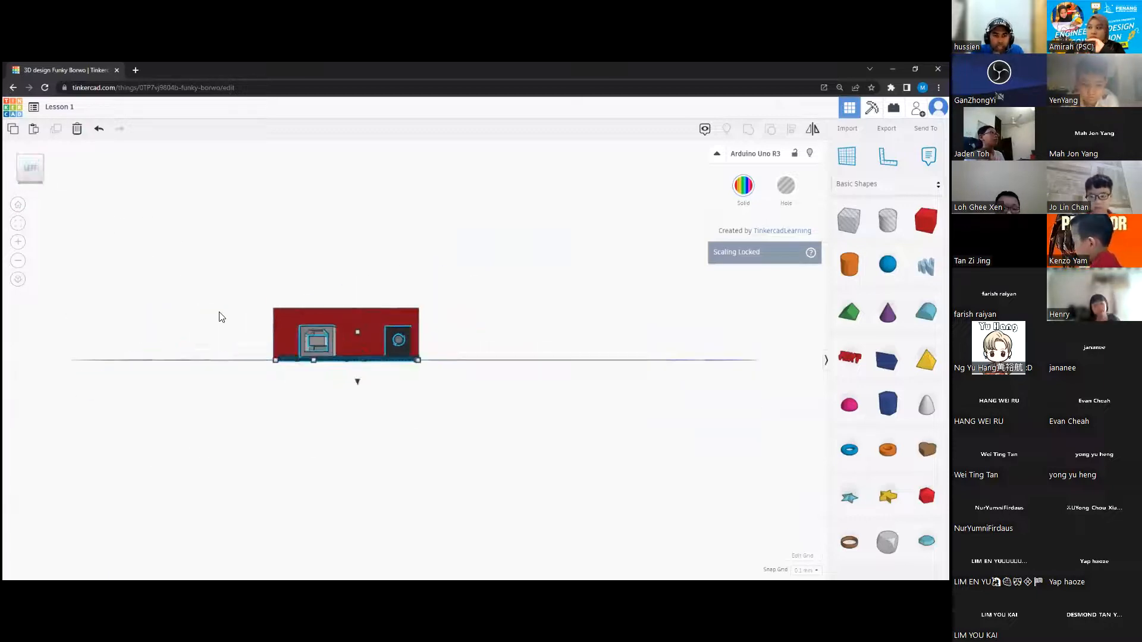
pyautogui.moveTo(370, 324); pyautogui.dragTo(457, 361, button='middle')
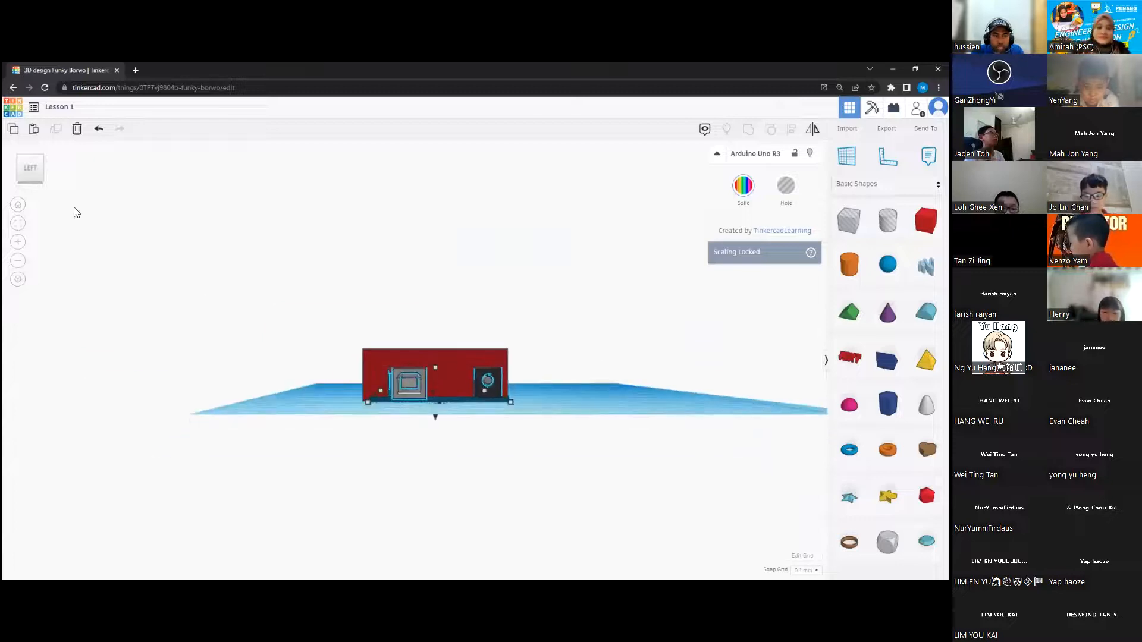
pyautogui.click(18, 245)
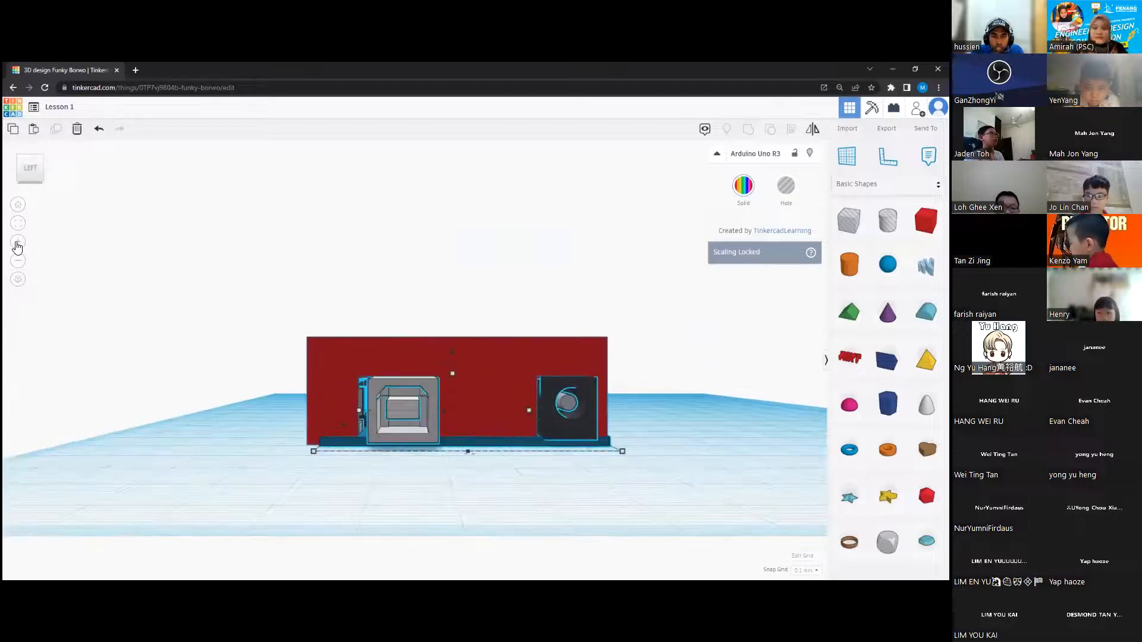
pyautogui.click(18, 245)
pyautogui.moveTo(468, 455); pyautogui.dragTo(446, 447, button='right')
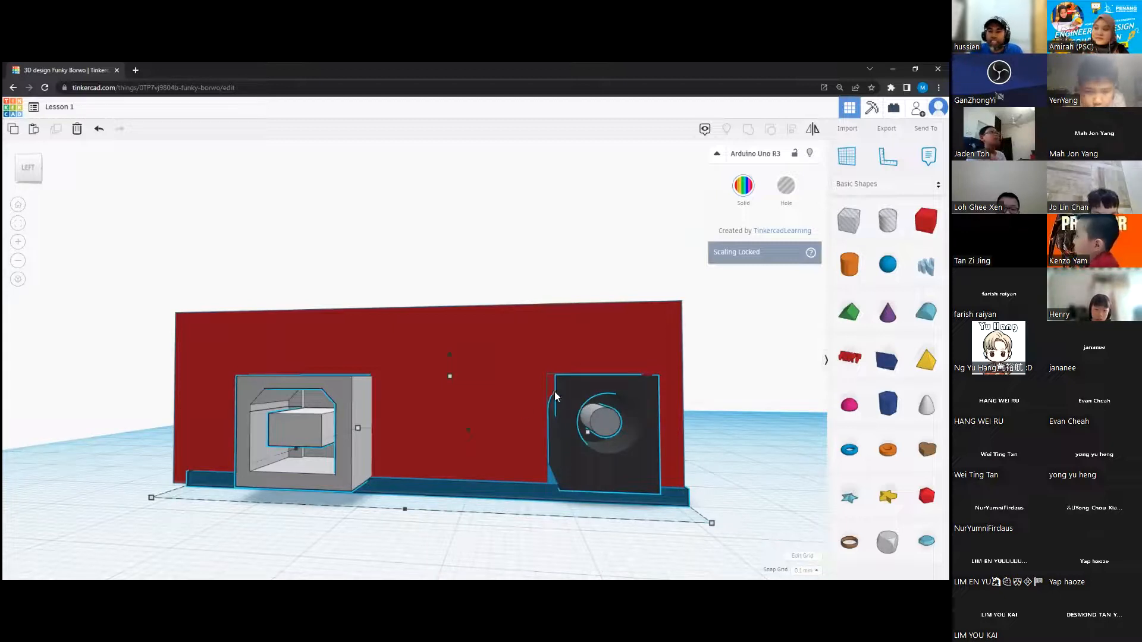
# Step: Examine how the board fits inside the enclosure and where its mounting holes sit, from several angles
pyautogui.moveTo(500, 377); pyautogui.dragTo(482, 425, button='right')
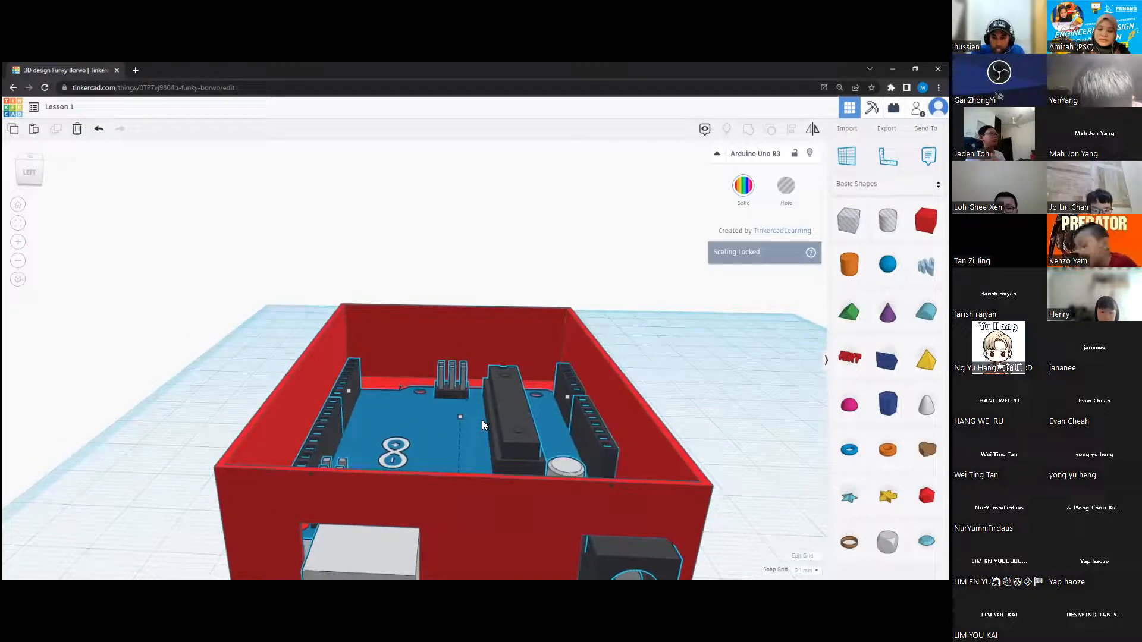
pyautogui.moveTo(328, 406); pyautogui.dragTo(405, 374, button='right')
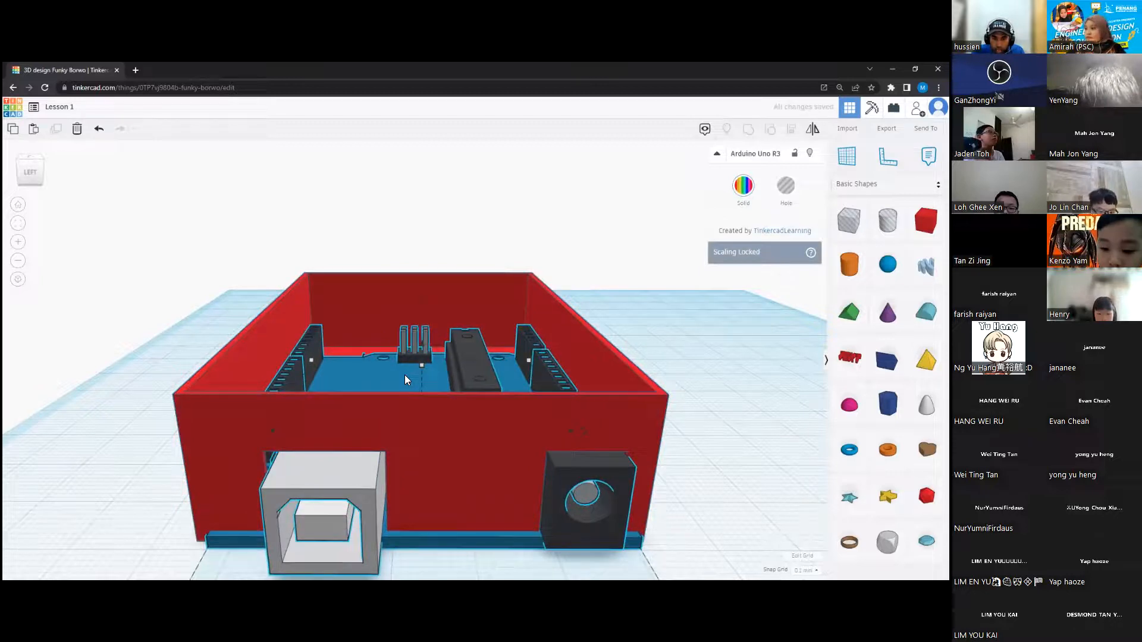
pyautogui.moveTo(390, 412); pyautogui.dragTo(475, 423, button='right')
pyautogui.moveTo(499, 418); pyautogui.dragTo(299, 397, button='right')
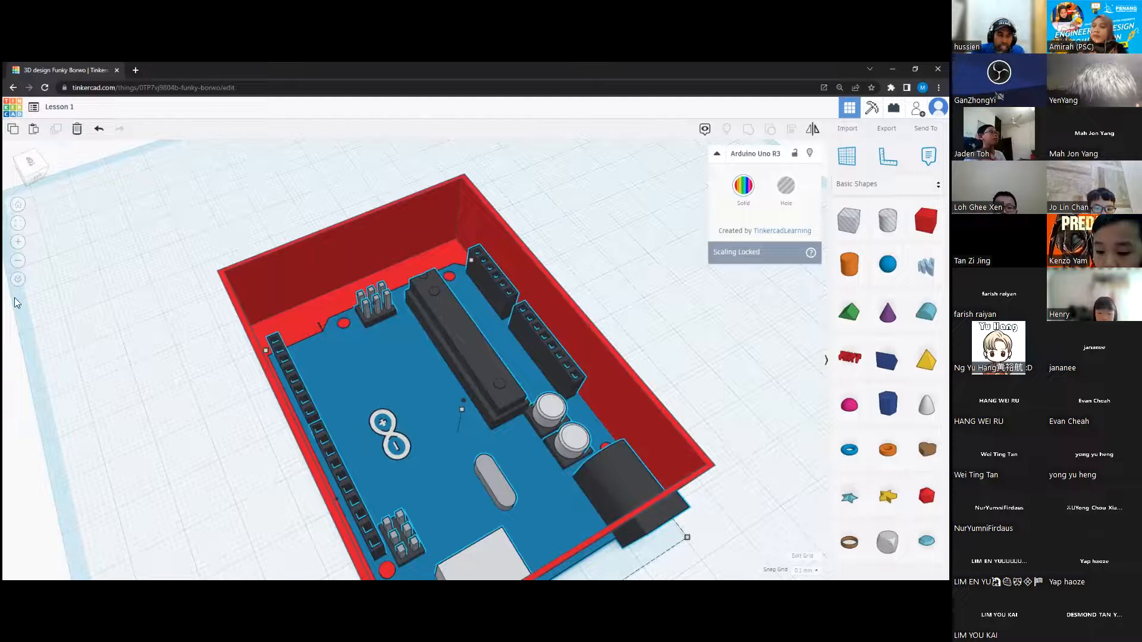
pyautogui.click(19, 245)
pyautogui.click(19, 244)
pyautogui.click(20, 242)
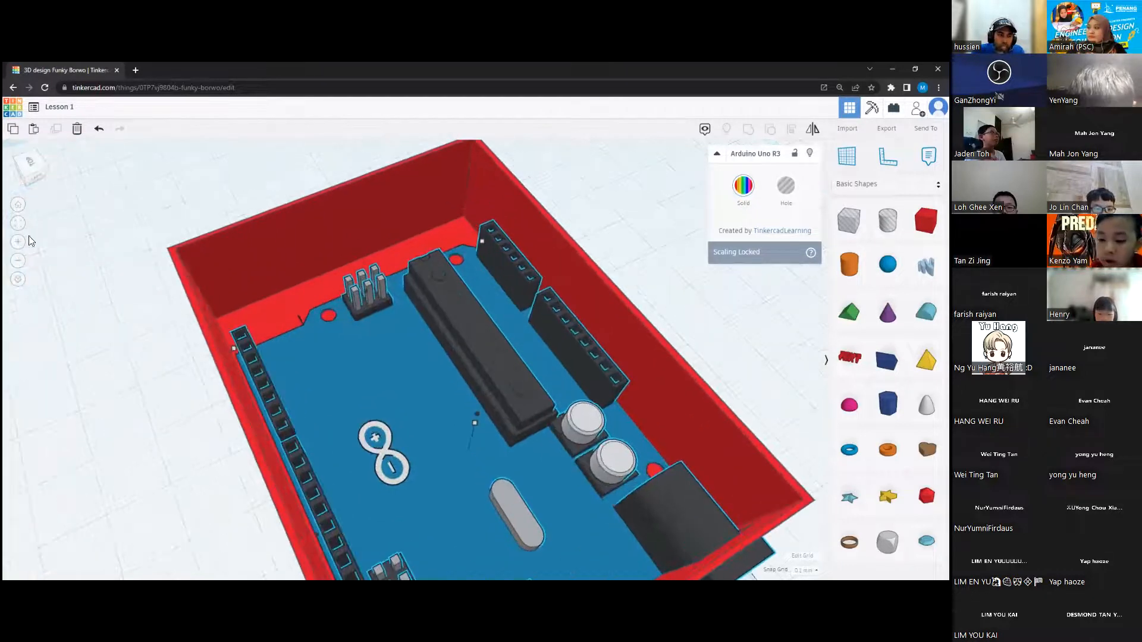
pyautogui.moveTo(257, 408); pyautogui.dragTo(419, 544, button='right')
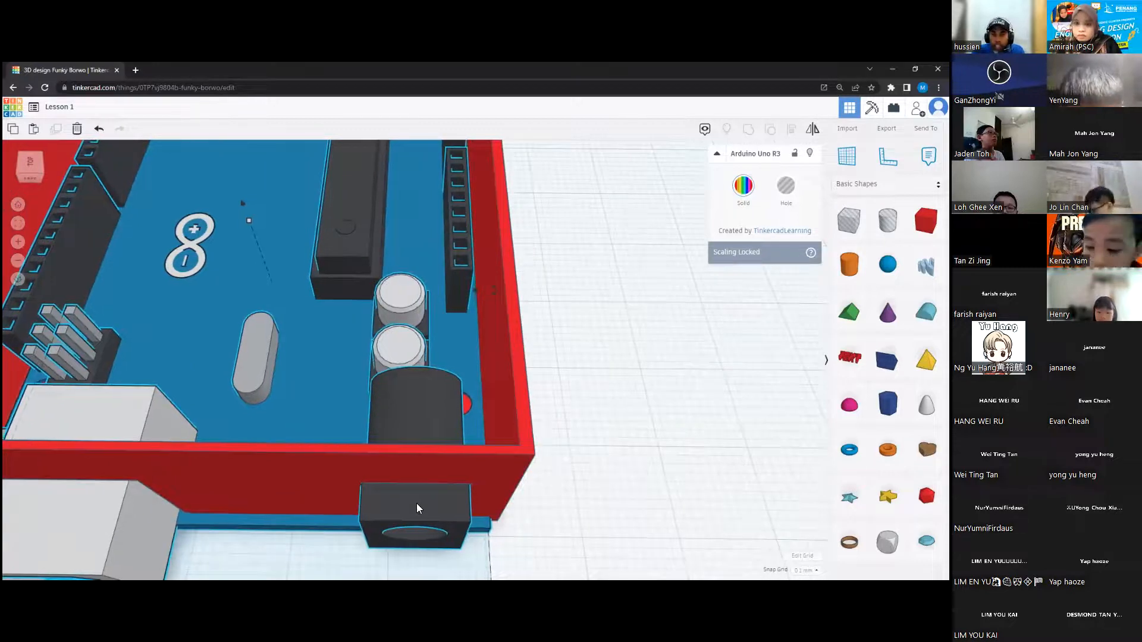
pyautogui.moveTo(255, 358); pyautogui.dragTo(394, 396, button='right')
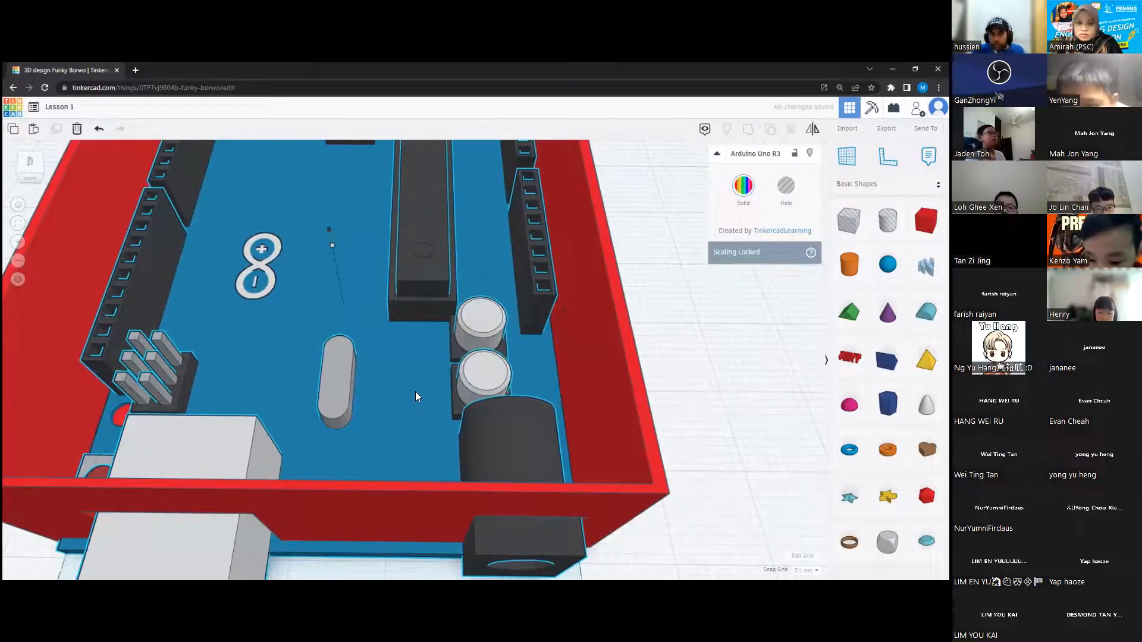
pyautogui.moveTo(522, 366); pyautogui.dragTo(349, 272, button='right')
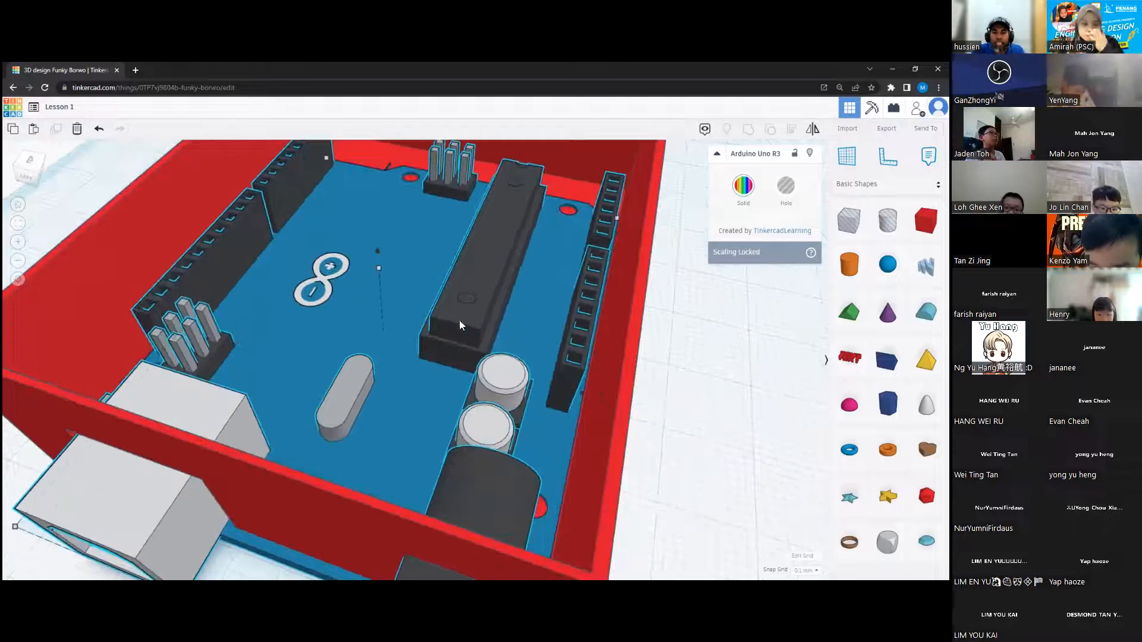
pyautogui.moveTo(254, 381); pyautogui.dragTo(690, 401, button='right')
pyautogui.moveTo(555, 394); pyautogui.dragTo(506, 380, button='right')
pyautogui.moveTo(332, 491); pyautogui.dragTo(302, 524, button='right')
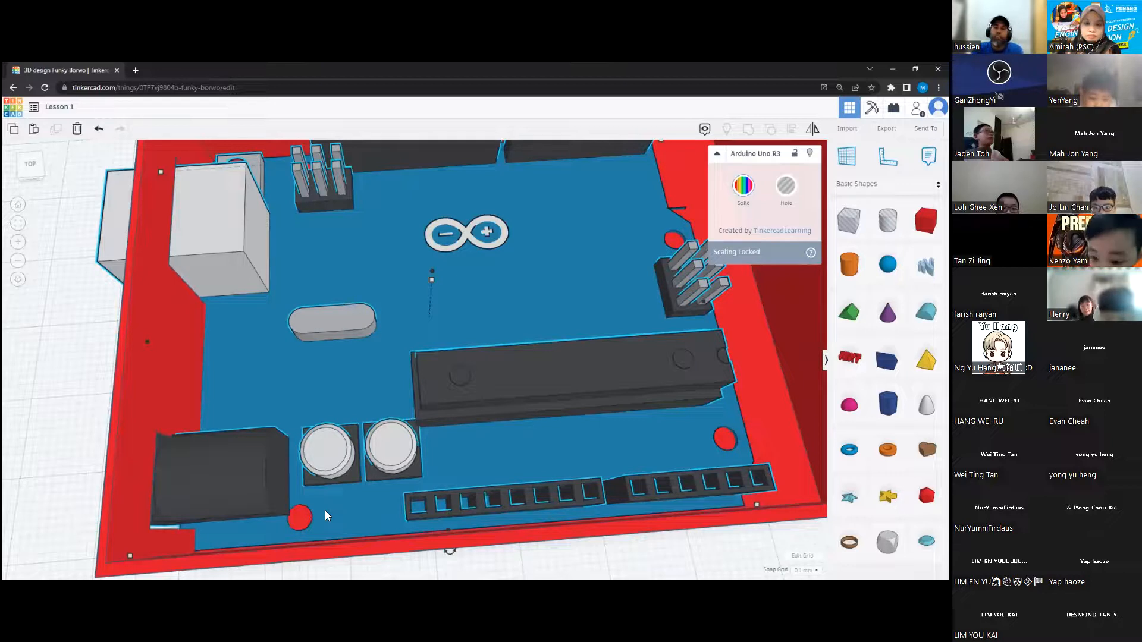
pyautogui.moveTo(619, 288); pyautogui.dragTo(733, 367, button='right')
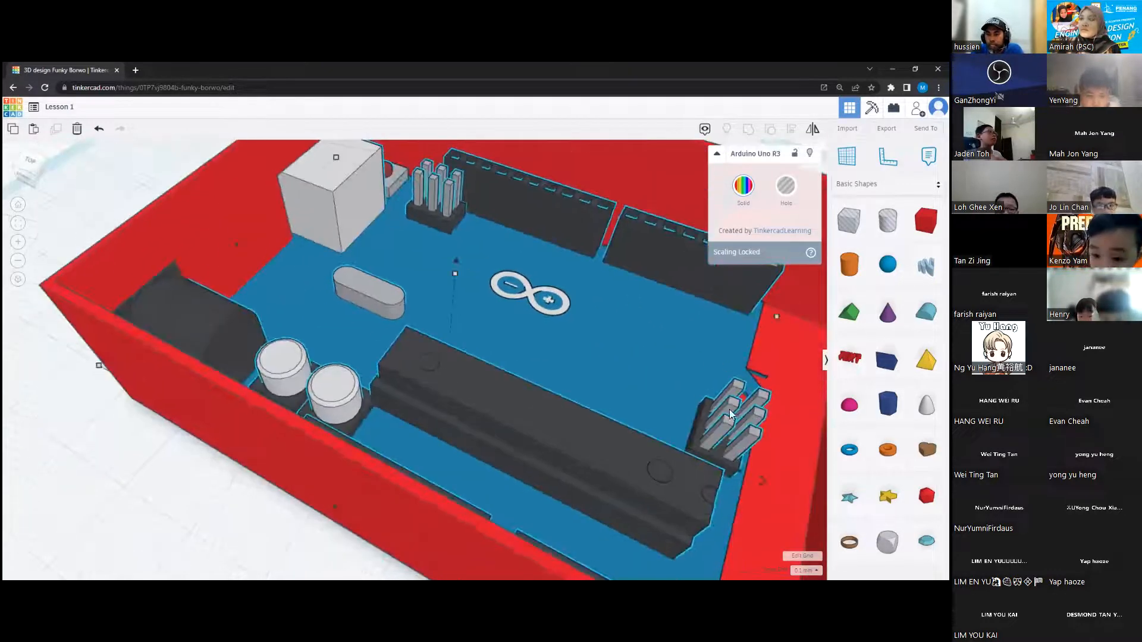
pyautogui.moveTo(656, 384); pyautogui.dragTo(600, 398, button='right')
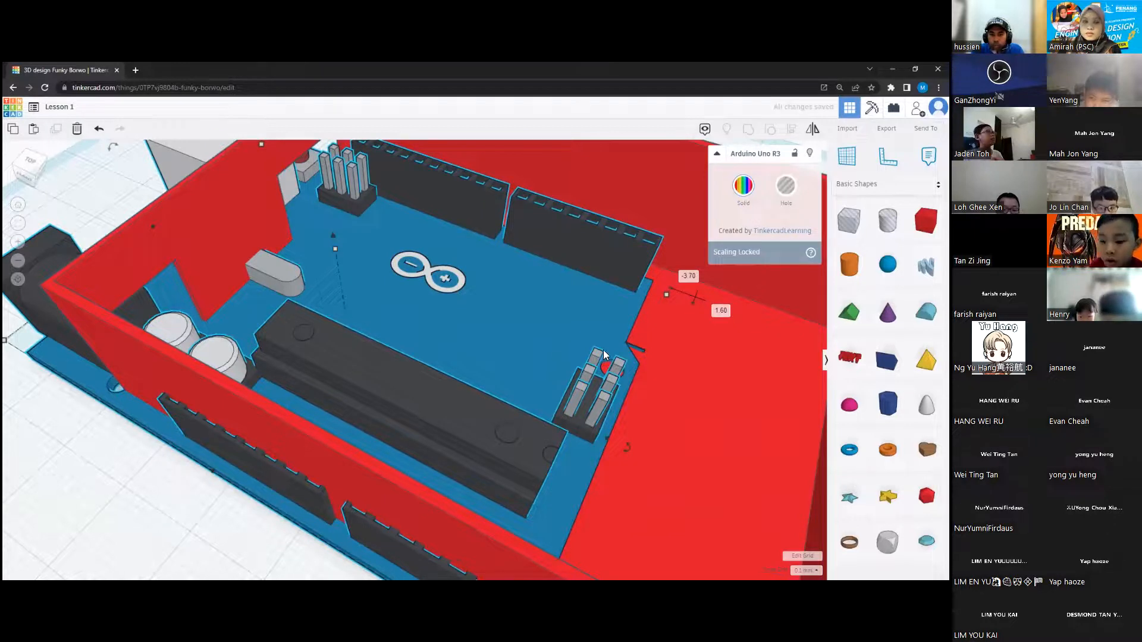
# Step: Move the Arduino board out of the enclosure and place it beside it on the workplane
pyautogui.moveTo(603, 355); pyautogui.dragTo(663, 348, button='right')
pyautogui.scroll(-3, 534, 370)
pyautogui.moveTo(464, 391); pyautogui.dragTo(532, 489, button='right')
pyautogui.scroll(-3, 532, 486)
pyautogui.moveTo(503, 464); pyautogui.dragTo(806, 395)
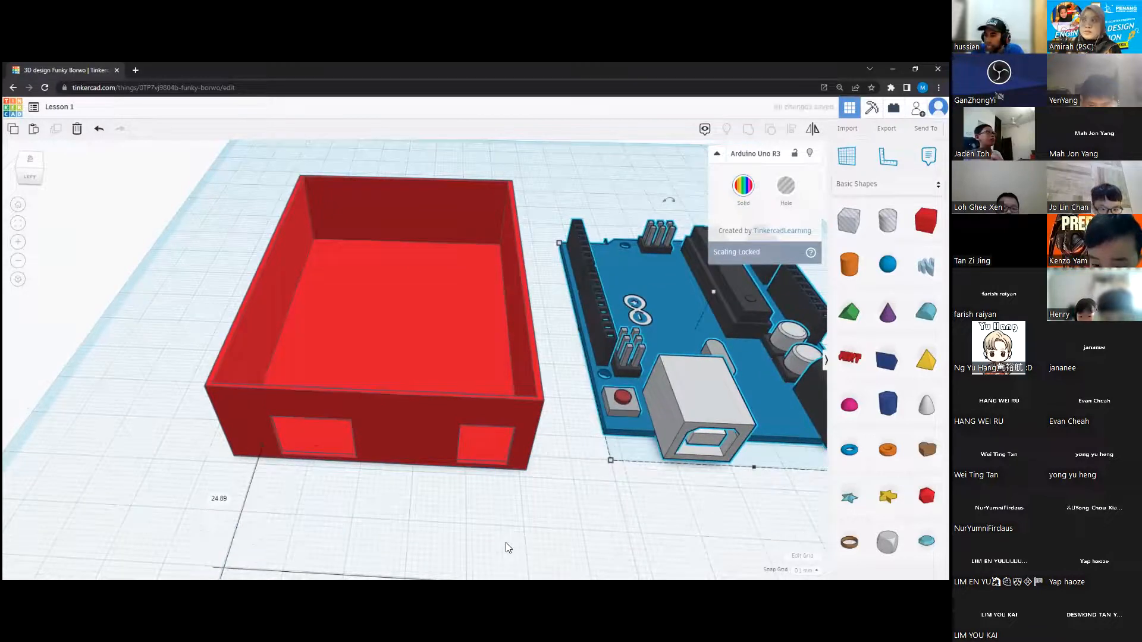
pyautogui.click(509, 547)
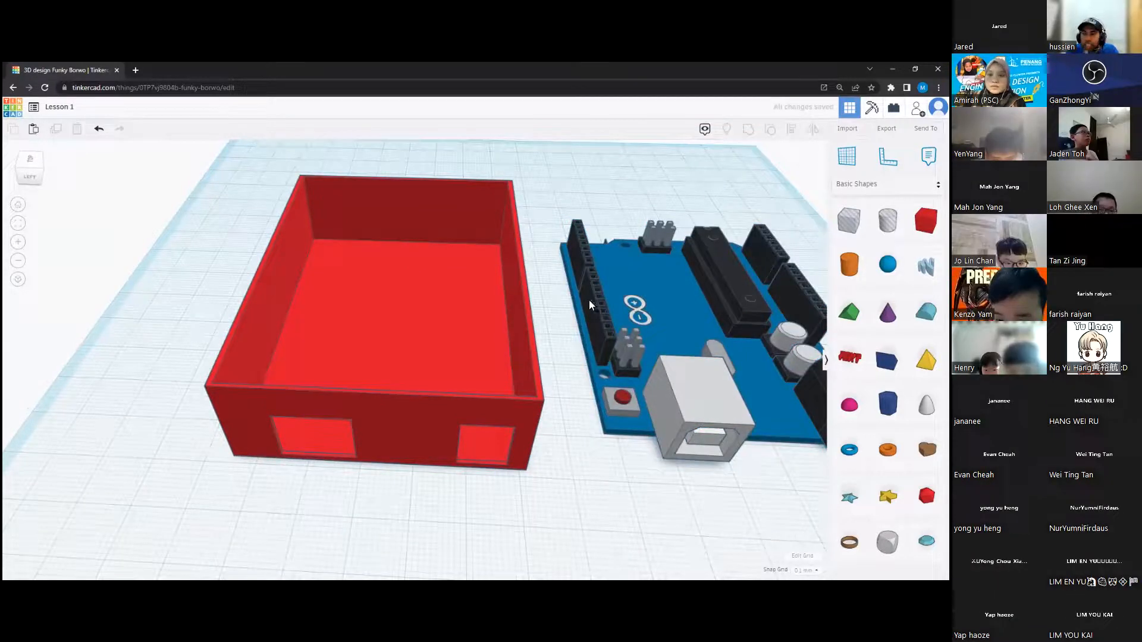
# Step: Add a solid cylinder to the workplane beside the enclosure and the Arduino board
pyautogui.moveTo(512, 287); pyautogui.dragTo(351, 512, button='right')
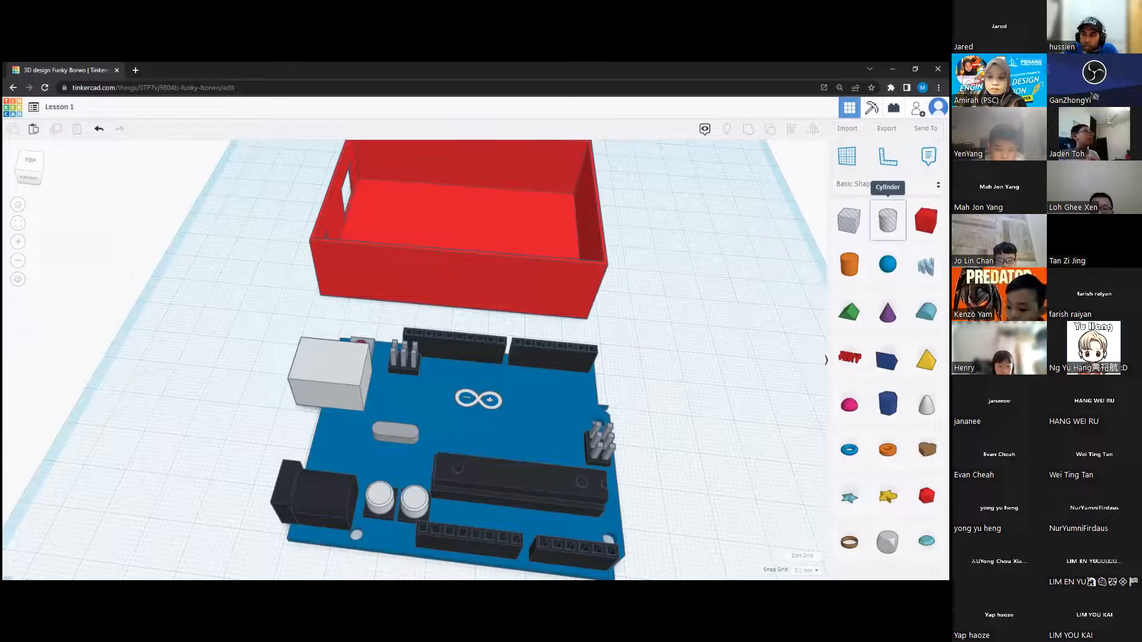
pyautogui.click(888, 221)
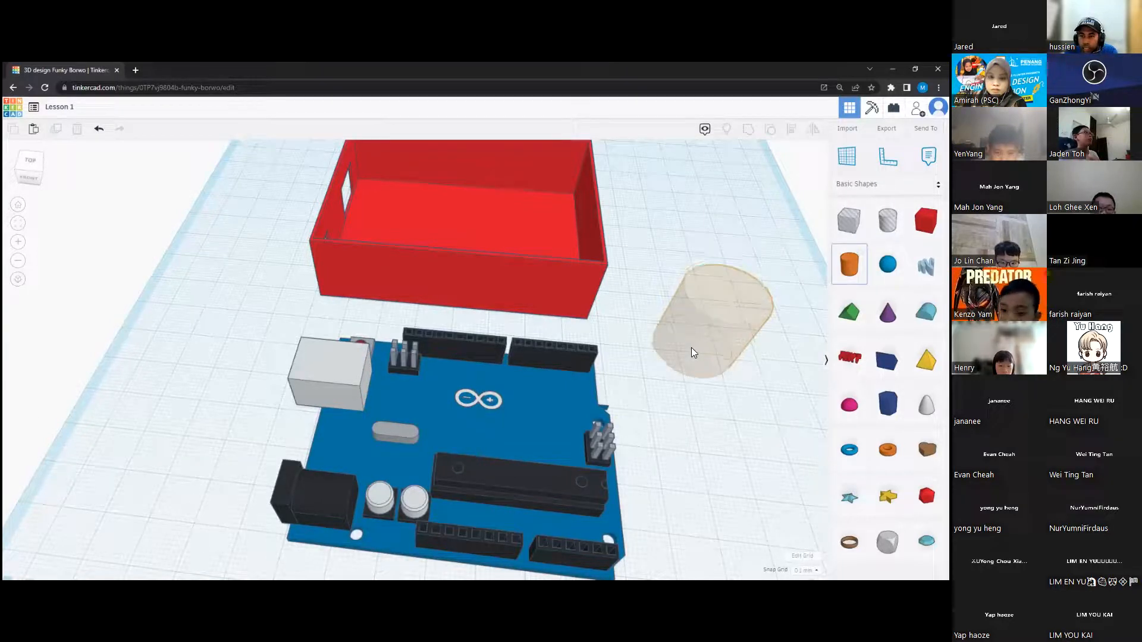
pyautogui.click(691, 348)
# Step: Set the cylinder's length and width both to 2 mm
pyautogui.moveTo(684, 359); pyautogui.dragTo(579, 362, button='right')
pyautogui.moveTo(578, 362)
pyautogui.mouseDown(button='middle')
pyautogui.moveTo(492, 349)
pyautogui.moveTo(583, 358)
pyautogui.mouseUp(button='middle')
pyautogui.moveTo(495, 326); pyautogui.dragTo(532, 323, button='middle')
pyautogui.moveTo(556, 328); pyautogui.dragTo(582, 351, button='right')
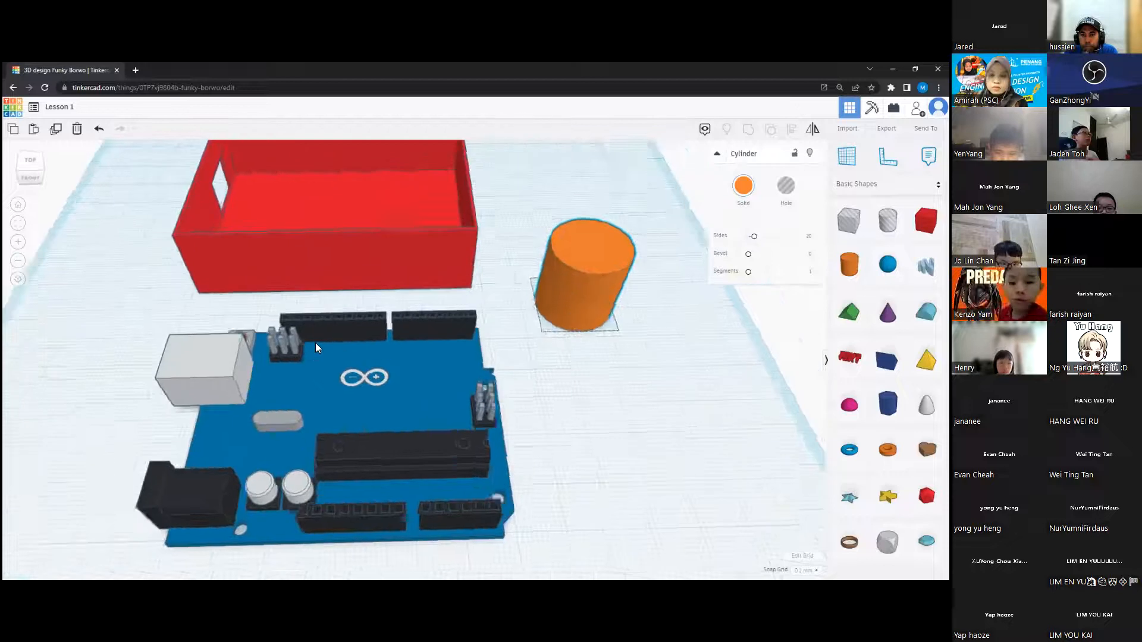
pyautogui.moveTo(580, 352); pyautogui.dragTo(456, 365, button='middle')
pyautogui.moveTo(502, 340)
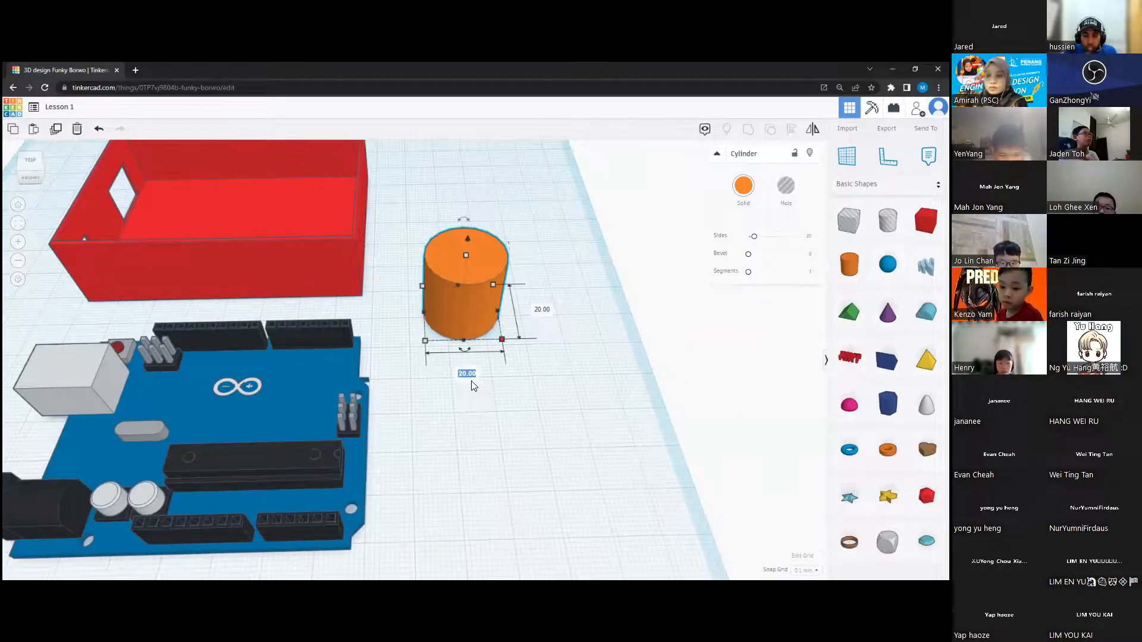
pyautogui.press('Return')
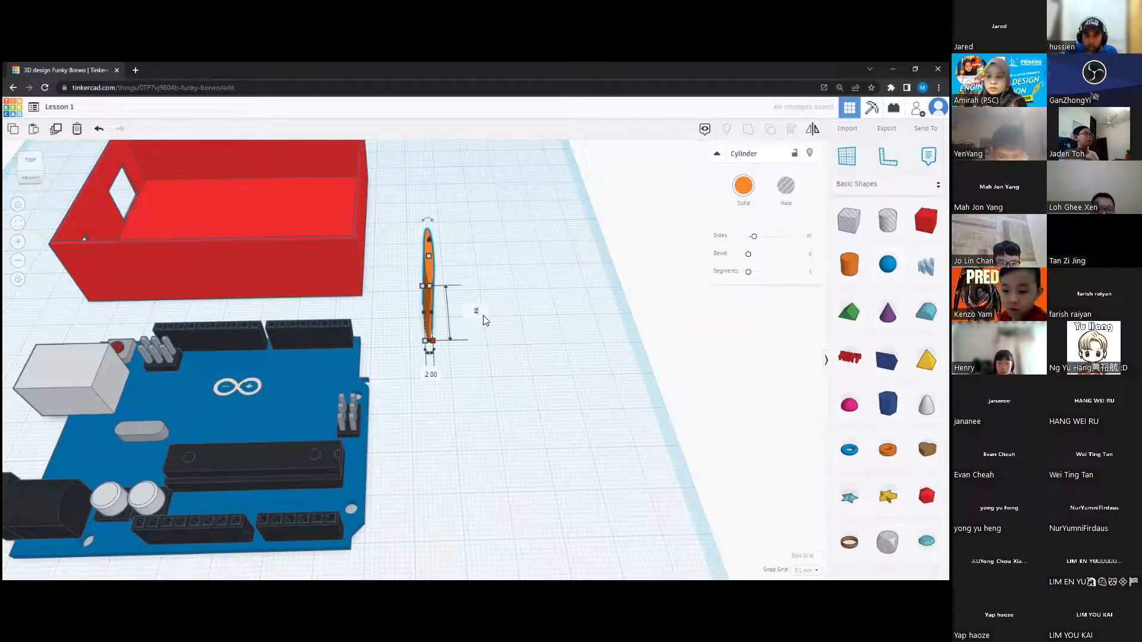
pyautogui.press('Return')
pyautogui.click(476, 326)
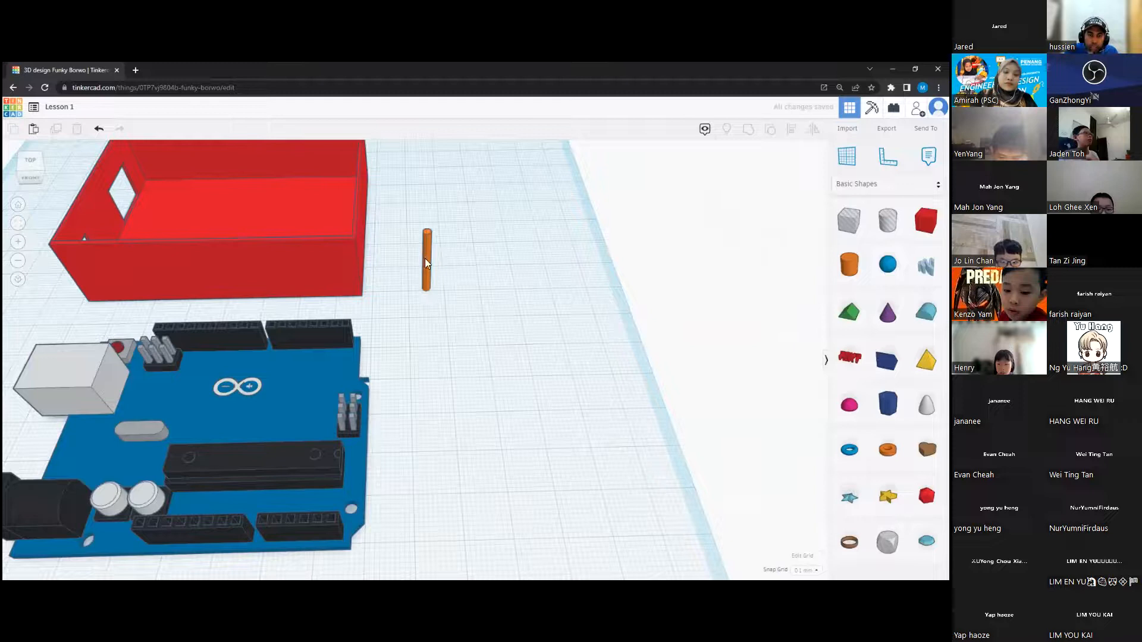
# Step: Place the cylinder over the board's mounting hole near the angled corner by the analog pin header, working from the top view
pyautogui.moveTo(428, 260); pyautogui.dragTo(349, 486)
pyautogui.moveTo(244, 330); pyautogui.dragTo(243, 359, button='right')
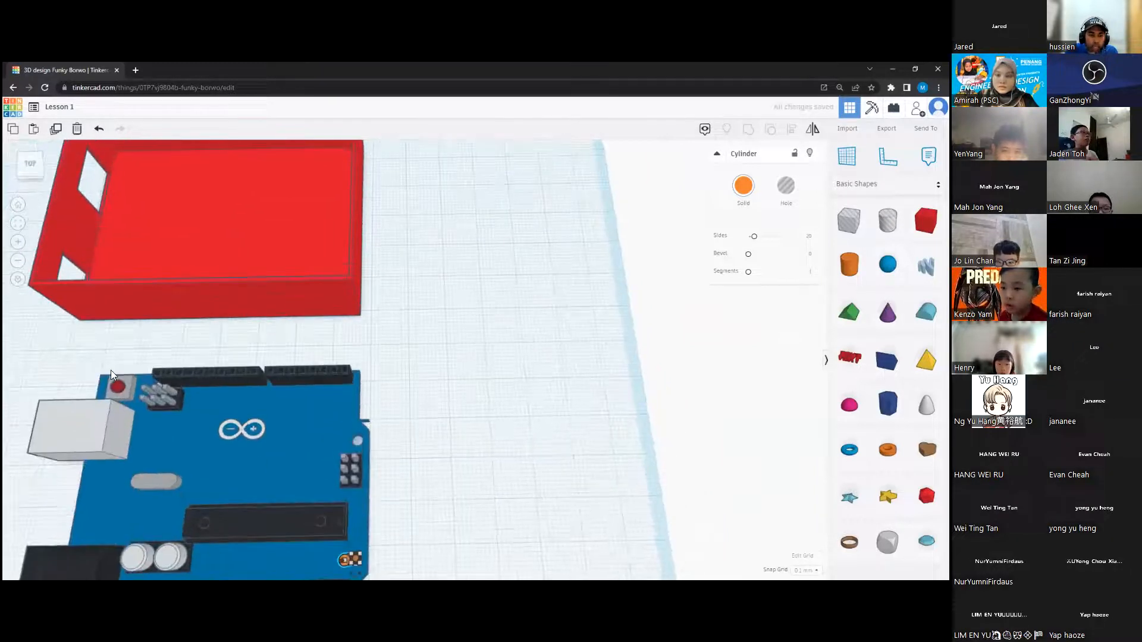
pyautogui.click(30, 166)
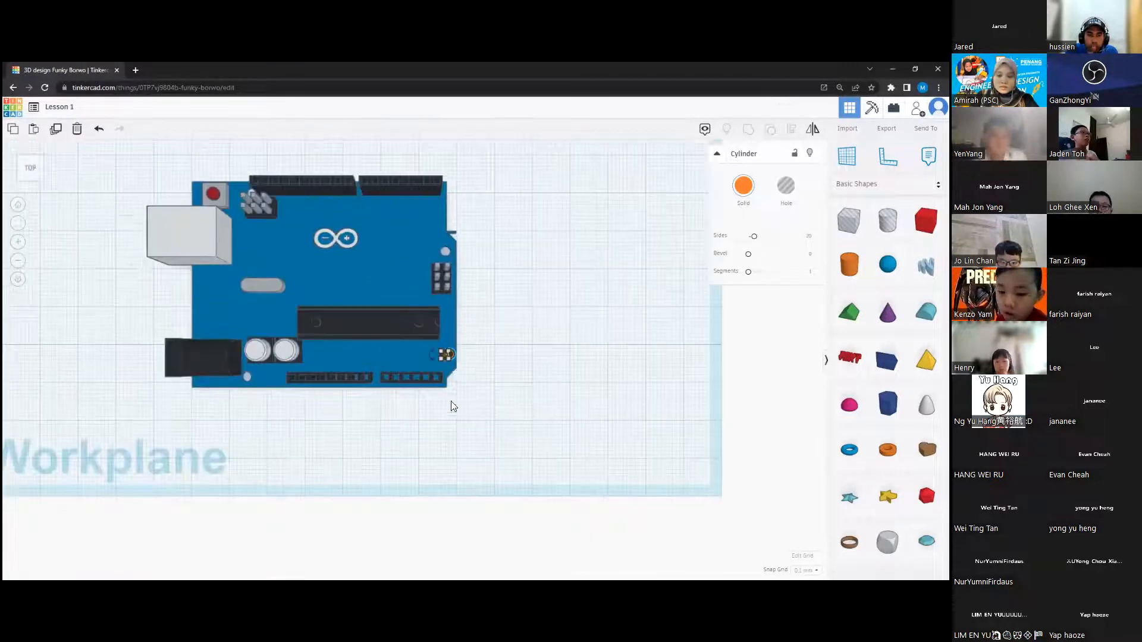
pyautogui.scroll(5, 459, 368)
pyautogui.scroll(-5, 461, 369)
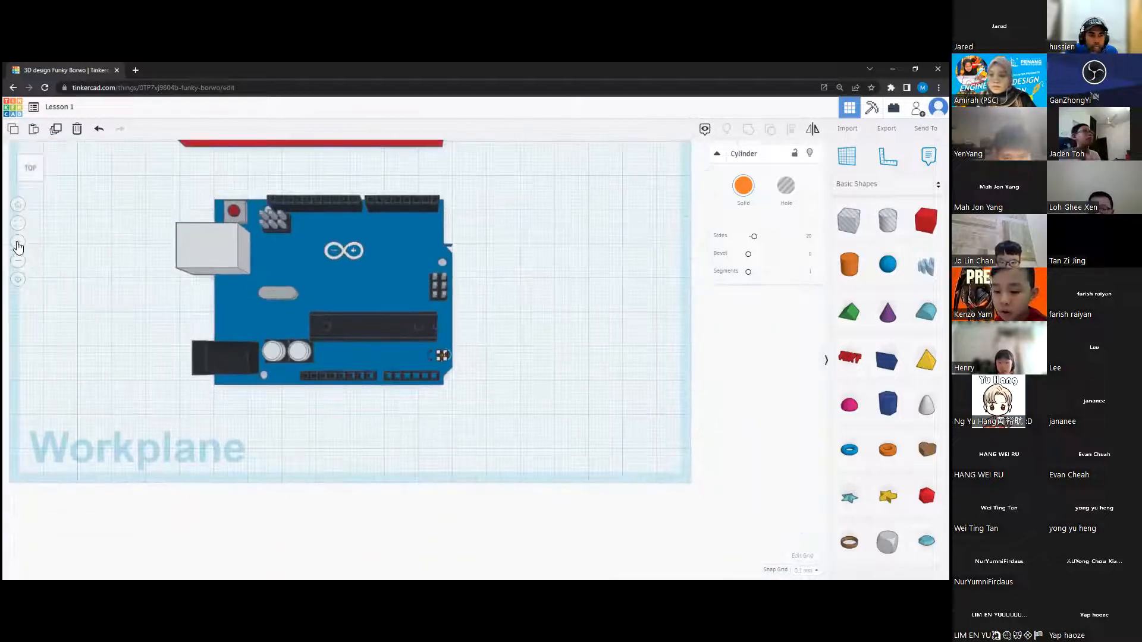
pyautogui.click(17, 244)
pyautogui.click(17, 243)
pyautogui.click(18, 243)
pyautogui.click(18, 243)
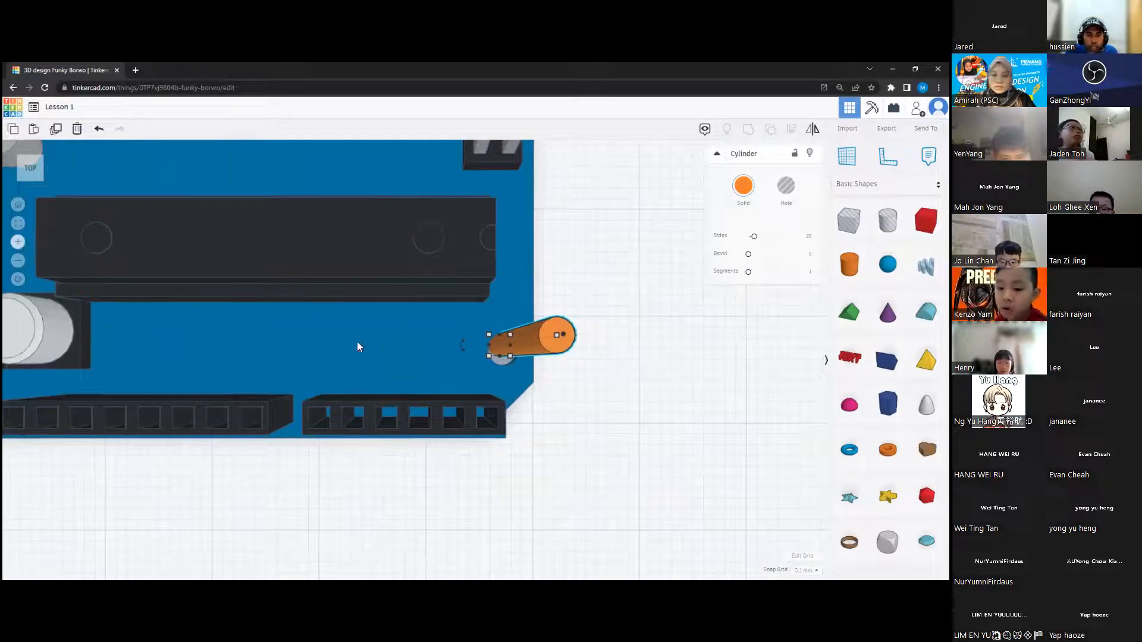
pyautogui.moveTo(400, 327); pyautogui.dragTo(310, 347, button='middle')
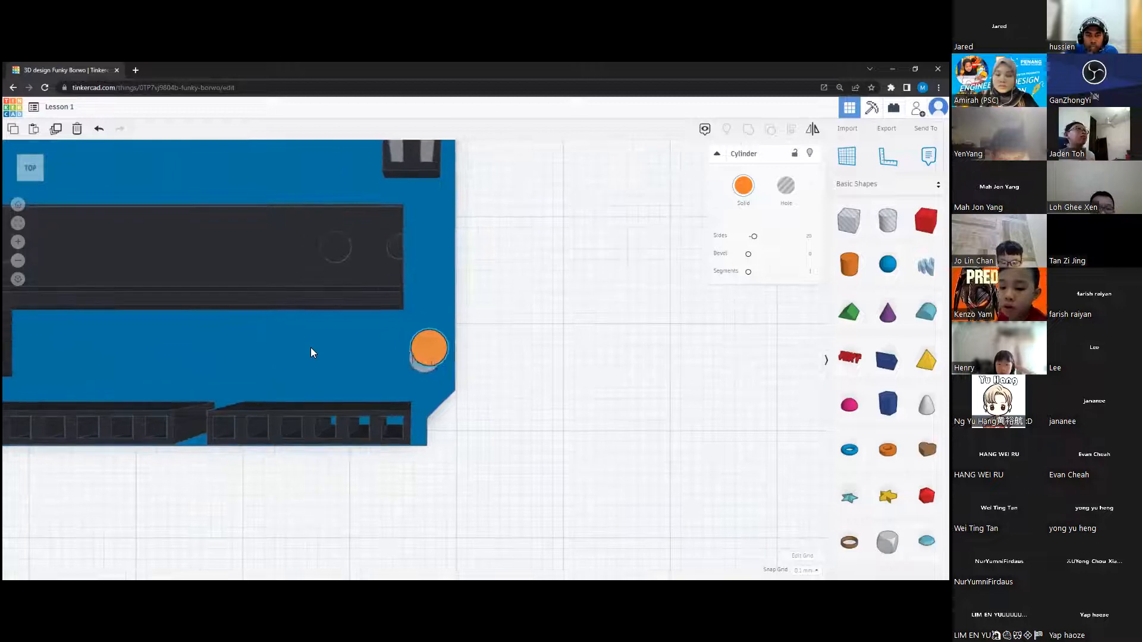
# Step: Nudge the cylinder in 0.1 mm steps until it is centred in the mounting hole beside the analog pin header
pyautogui.press('Down')
pyautogui.press('Down')
pyautogui.press('Down')
pyautogui.press('Down')
pyautogui.press('Left')
pyautogui.press('Left')
pyautogui.moveTo(462, 369); pyautogui.dragTo(465, 361, button='right')
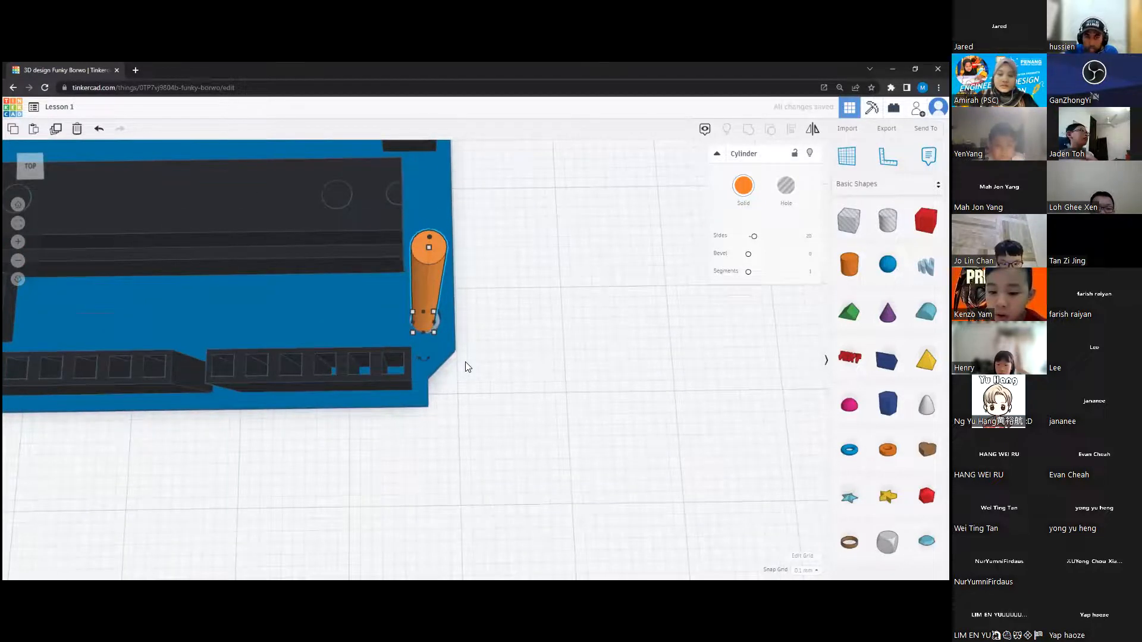
pyautogui.press('Left')
pyautogui.press('Left')
pyautogui.press('Left')
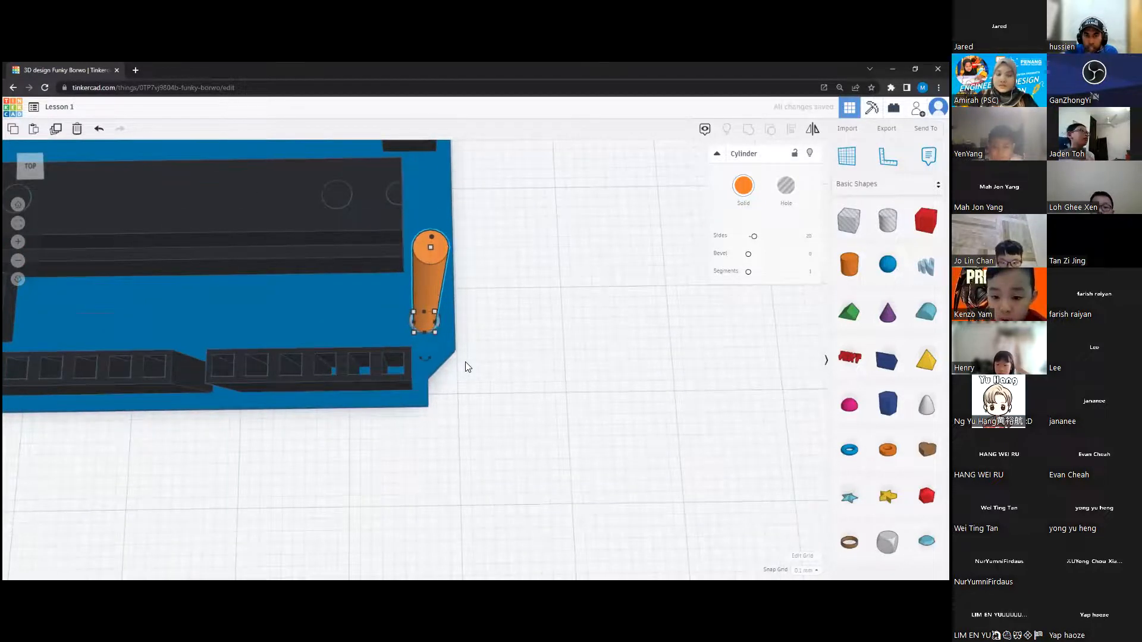
pyautogui.moveTo(486, 356); pyautogui.dragTo(470, 430, button='right')
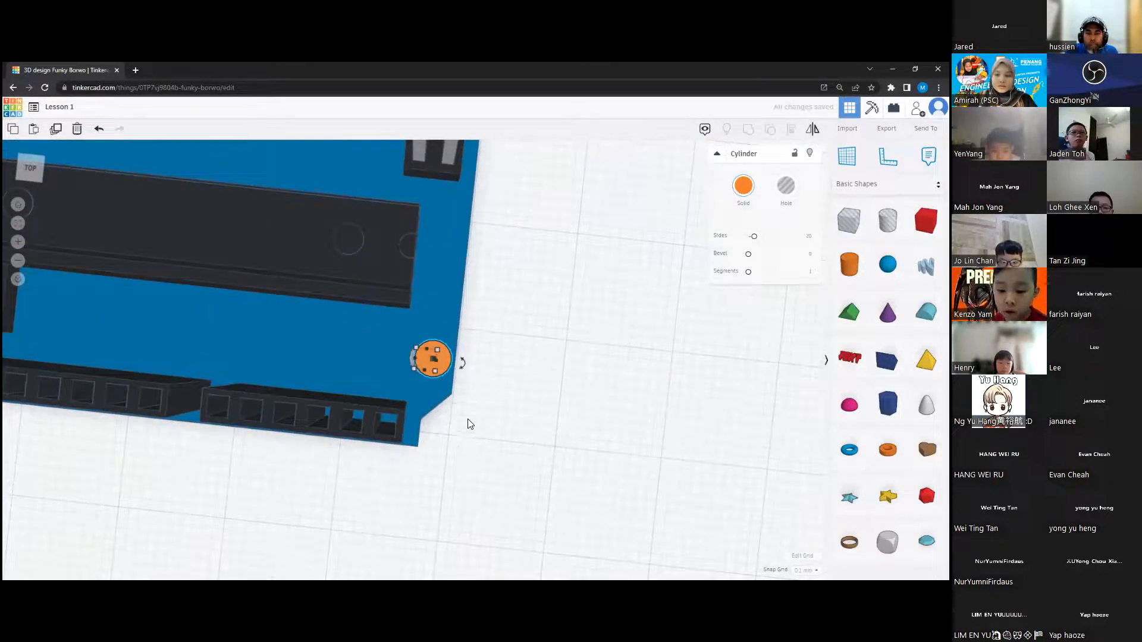
pyautogui.moveTo(526, 357); pyautogui.dragTo(520, 448, button='right')
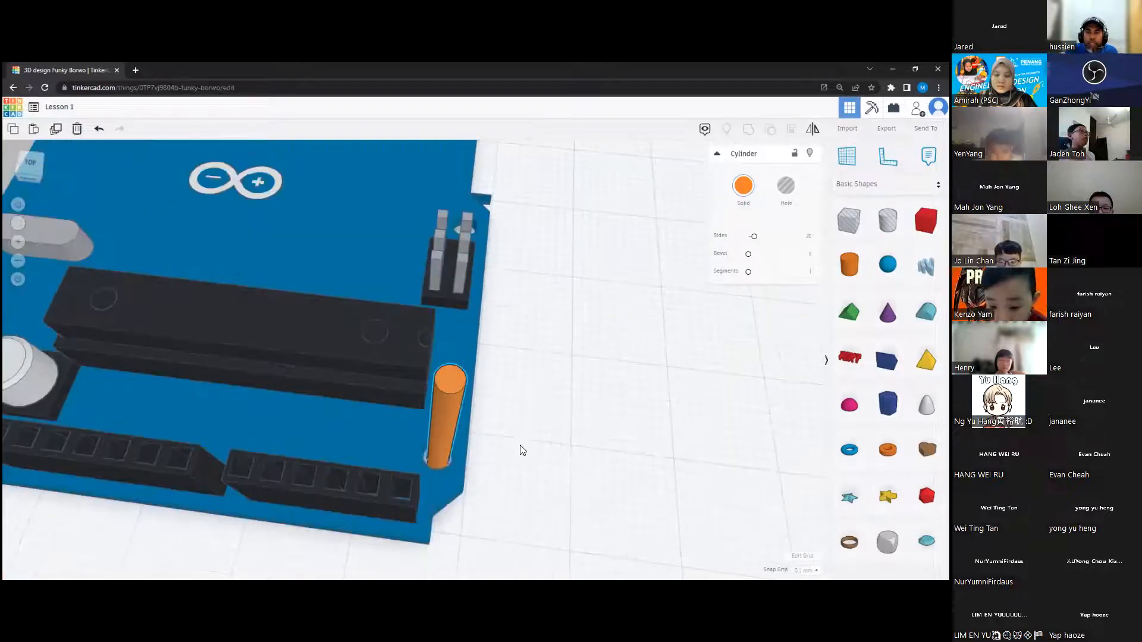
pyautogui.moveTo(531, 402); pyautogui.dragTo(470, 238, button='right')
pyautogui.moveTo(468, 236); pyautogui.dragTo(563, 343)
pyautogui.moveTo(562, 342); pyautogui.dragTo(346, 334, button='right')
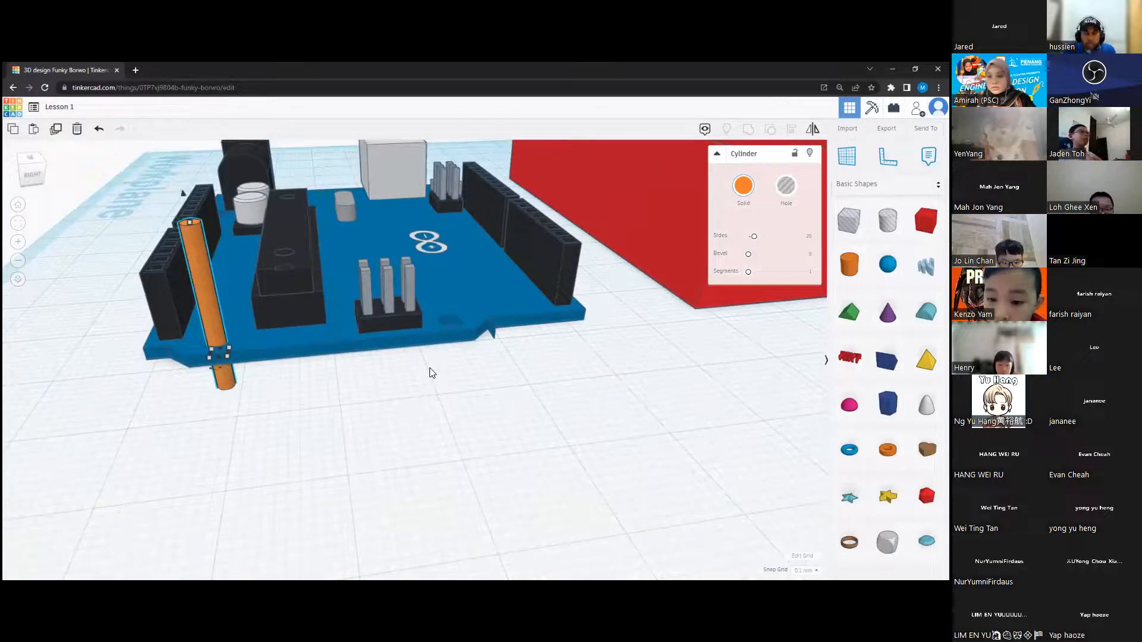
pyautogui.press('Right')
# Step: Duplicate the cylinder and position the copy in the mounting hole beside the six-pin header on the same board edge
pyautogui.keyDown('alt'); pyautogui.moveTo(224, 314); pyautogui.dragTo(458, 298); pyautogui.keyUp('alt')
pyautogui.moveTo(403, 375); pyautogui.dragTo(362, 458, button='right')
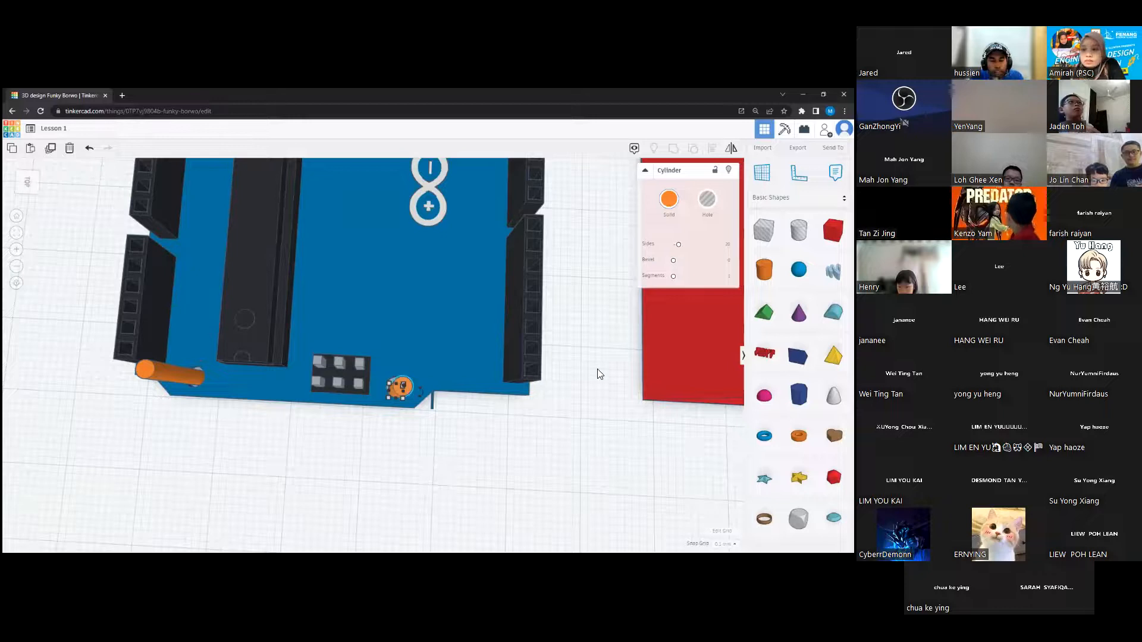
pyautogui.moveTo(508, 379); pyautogui.dragTo(422, 343, button='right')
pyautogui.moveTo(420, 341); pyautogui.dragTo(421, 337)
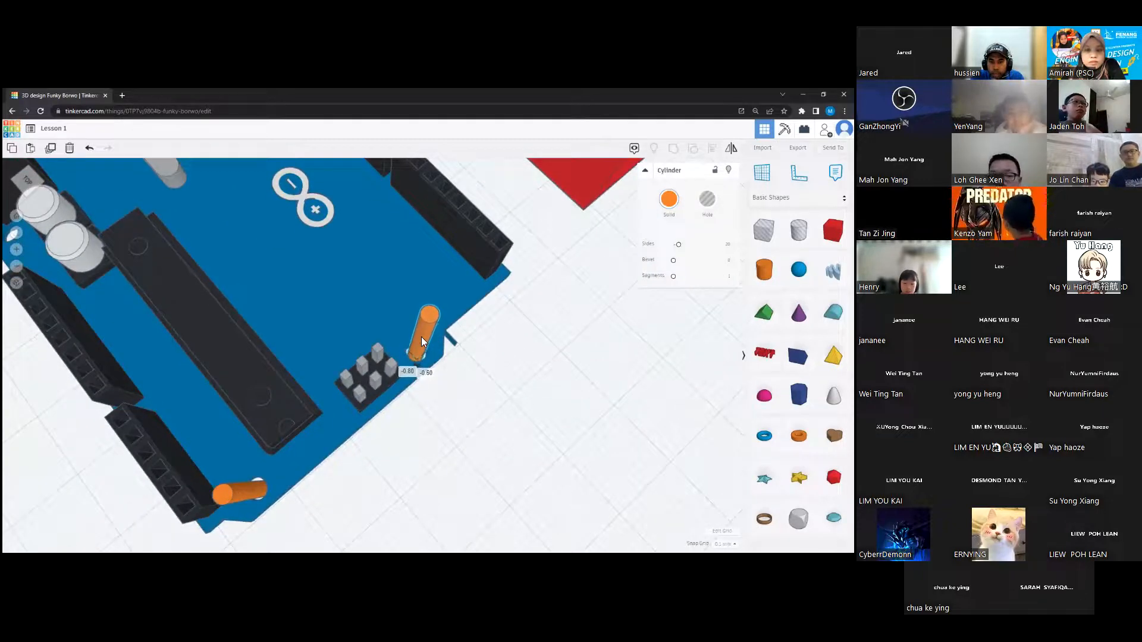
pyautogui.moveTo(421, 336); pyautogui.dragTo(358, 421, button='right')
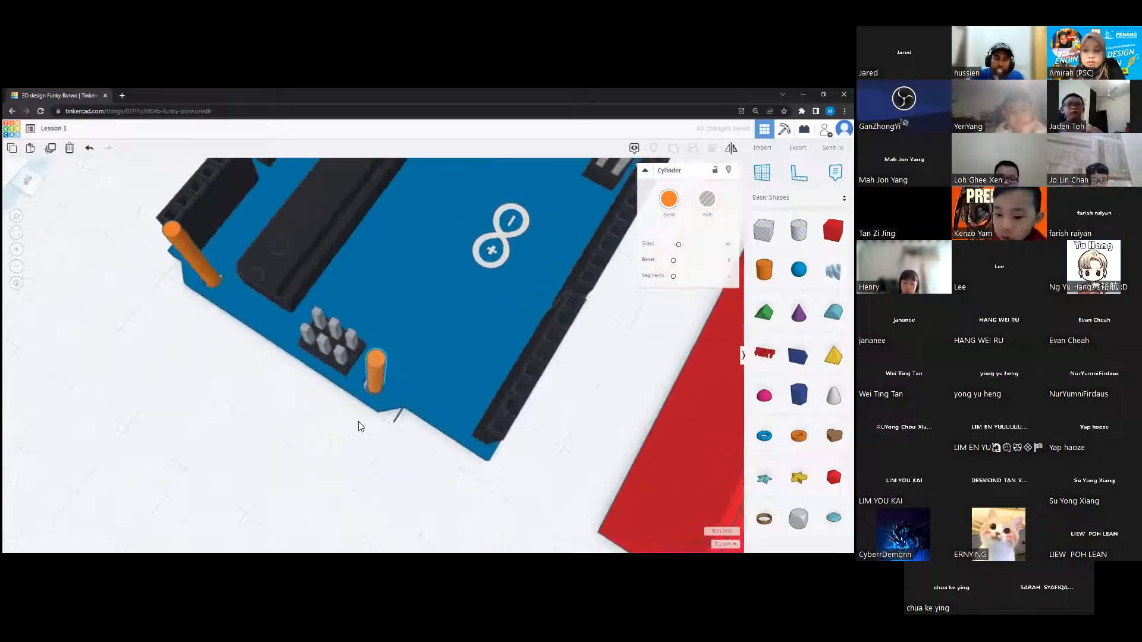
pyautogui.moveTo(371, 383); pyautogui.dragTo(372, 386)
pyautogui.hotkey('ctrl', 'z')
pyautogui.moveTo(383, 393); pyautogui.dragTo(390, 416, button='right')
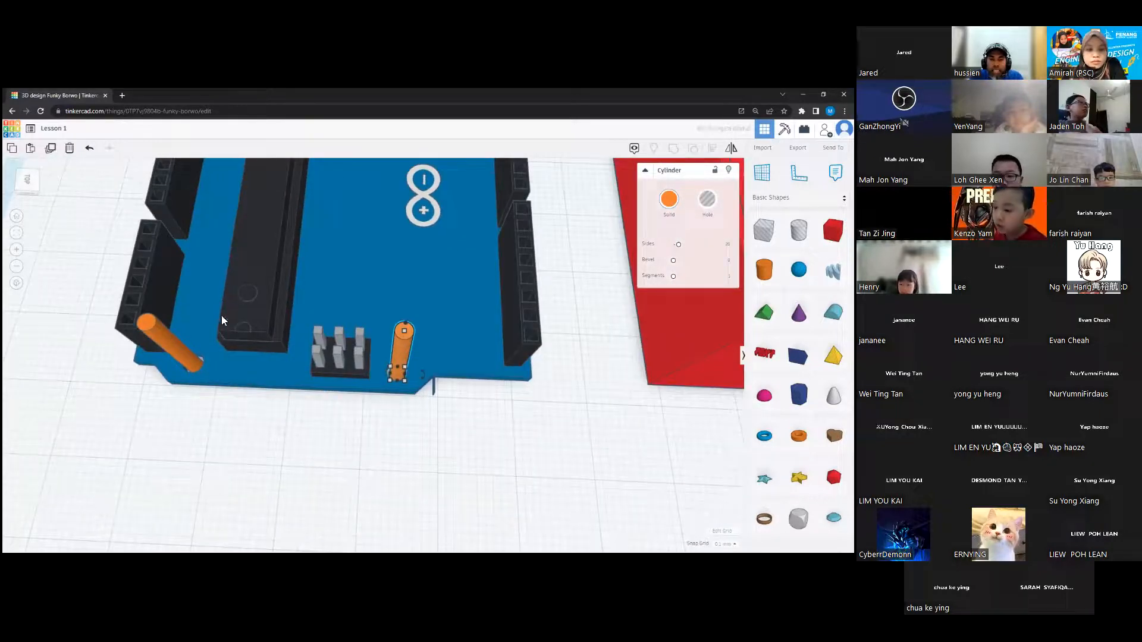
# Step: Examine the board with its two cylinder pegs, the remaining mounting holes and the enclosure beside it from several angles
pyautogui.moveTo(330, 365); pyautogui.dragTo(536, 437, button='right')
pyautogui.moveTo(191, 372); pyautogui.dragTo(201, 321, button='right')
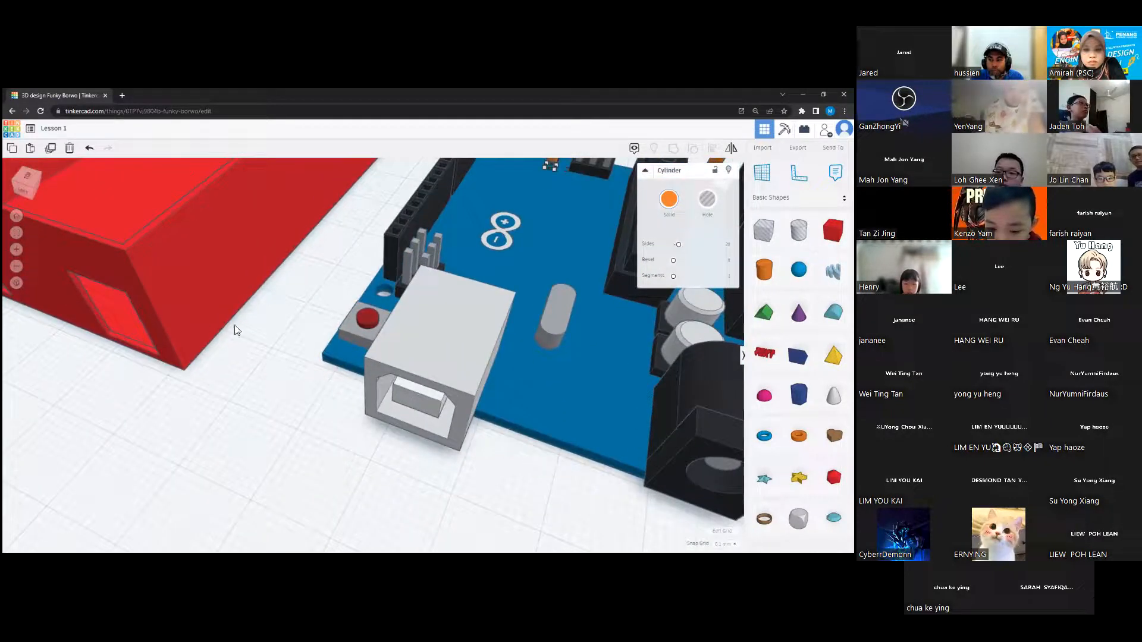
pyautogui.click(166, 306)
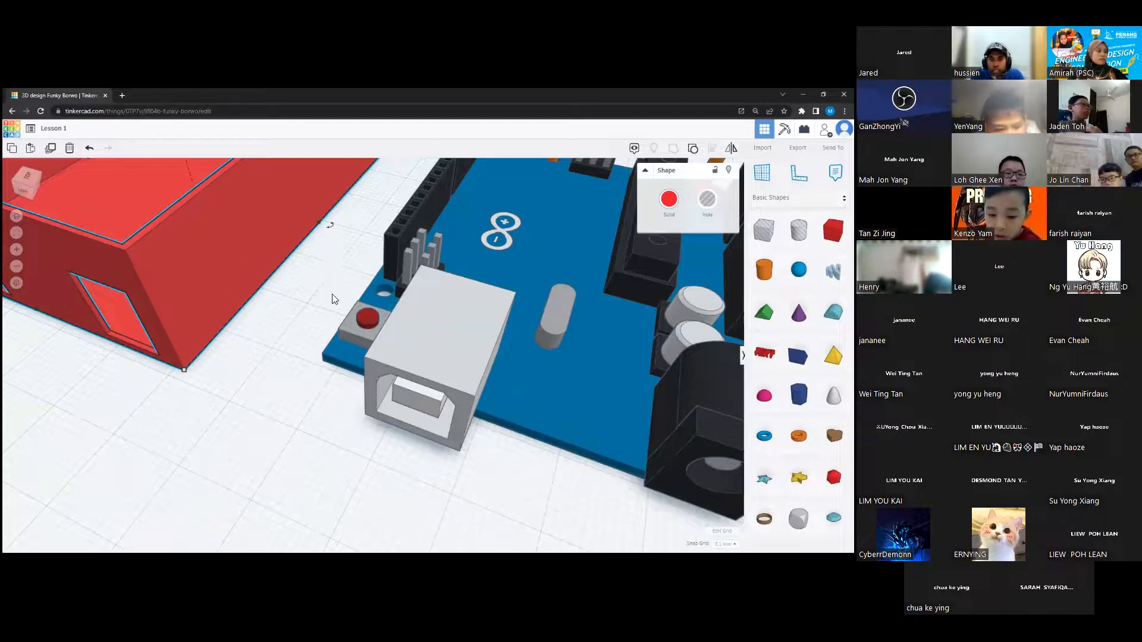
pyautogui.moveTo(361, 272); pyautogui.dragTo(366, 305, button='right')
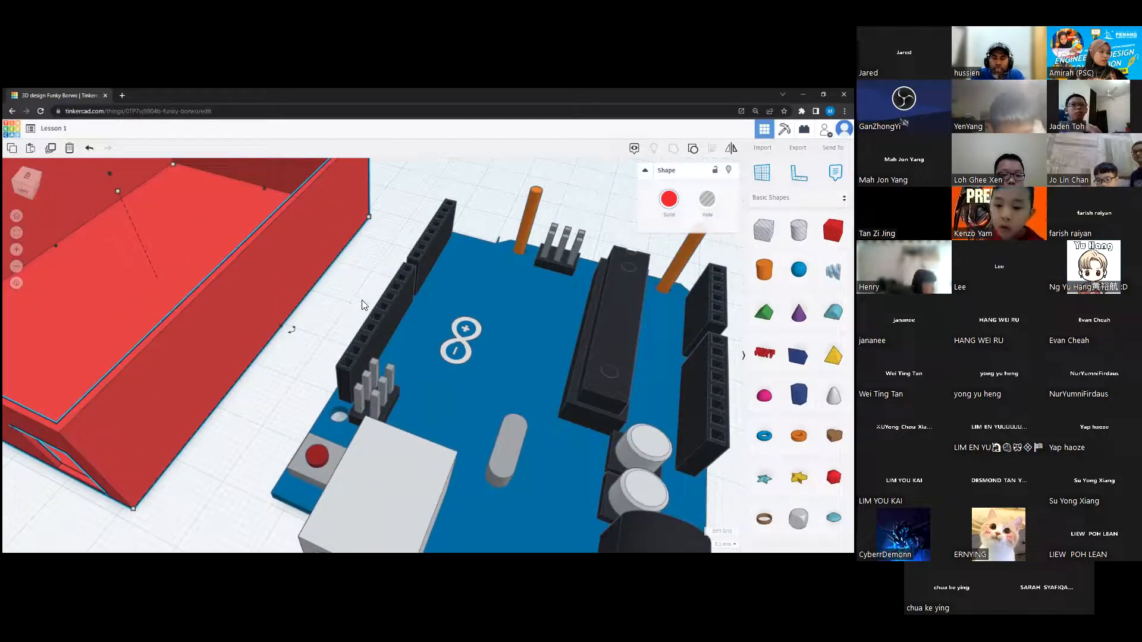
pyautogui.moveTo(332, 300); pyautogui.dragTo(495, 322, button='right')
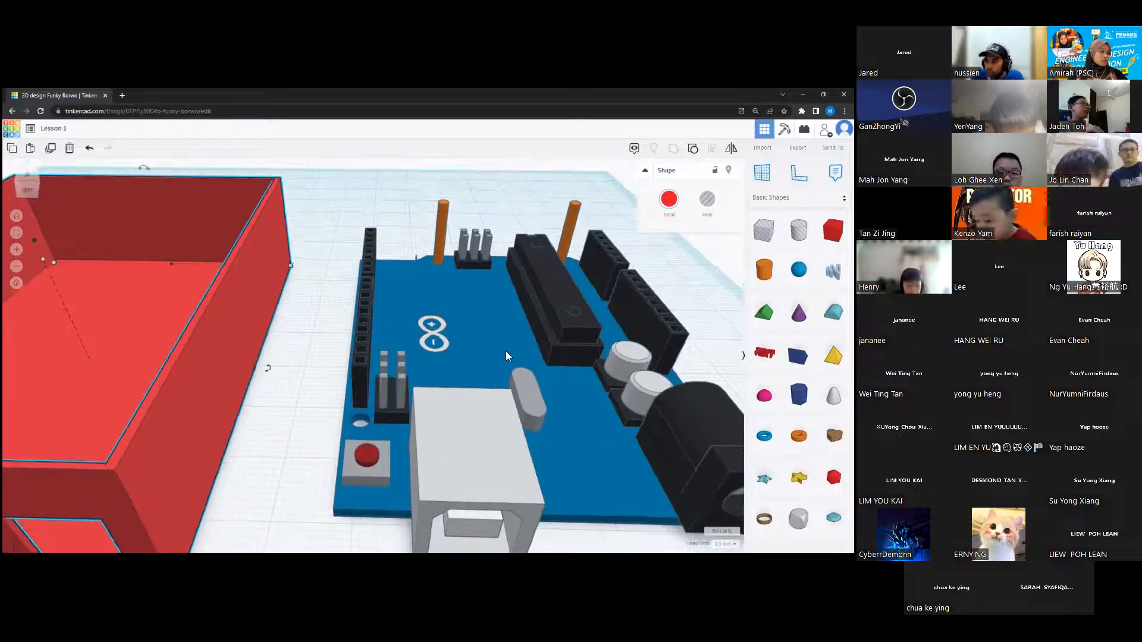
pyautogui.moveTo(339, 343); pyautogui.dragTo(399, 319, button='right')
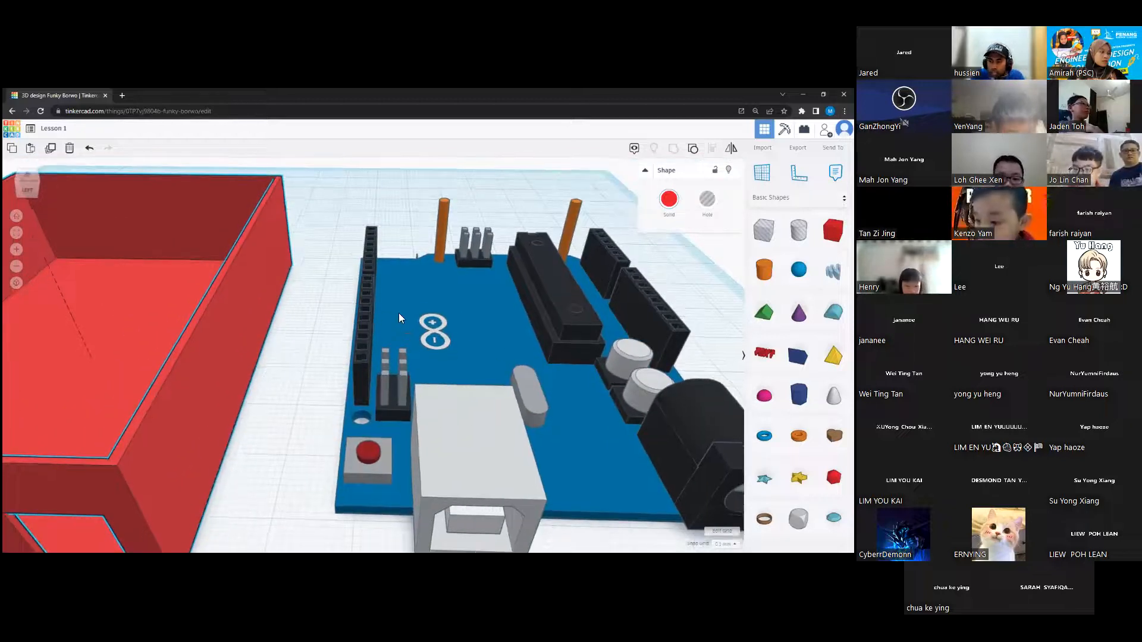
pyautogui.moveTo(399, 319); pyautogui.dragTo(437, 289, button='middle')
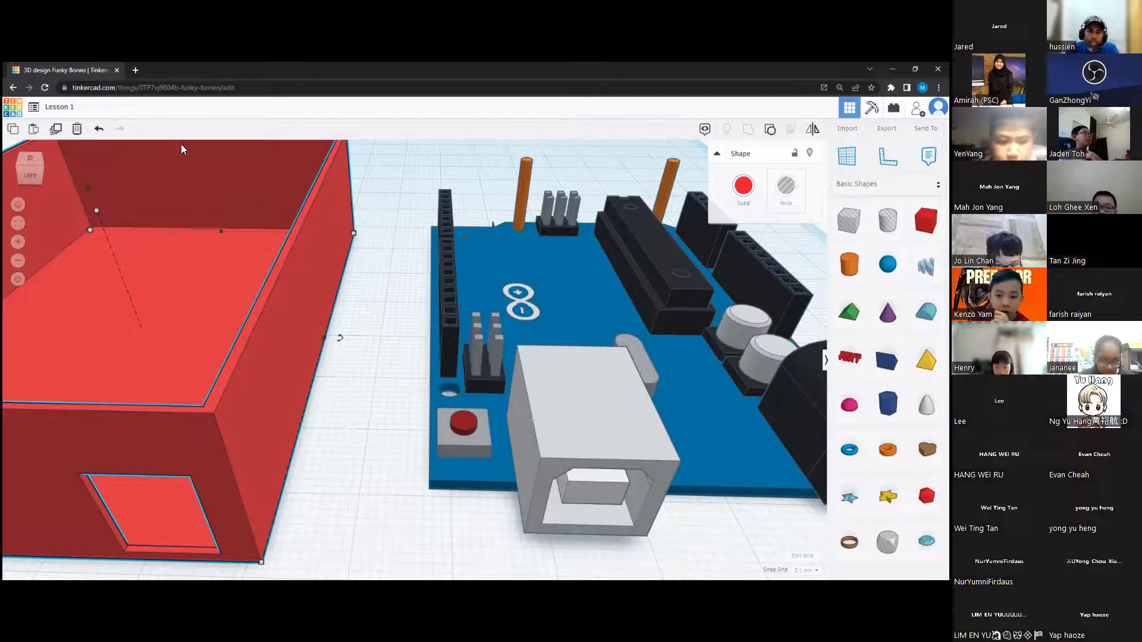
pyautogui.click(366, 256)
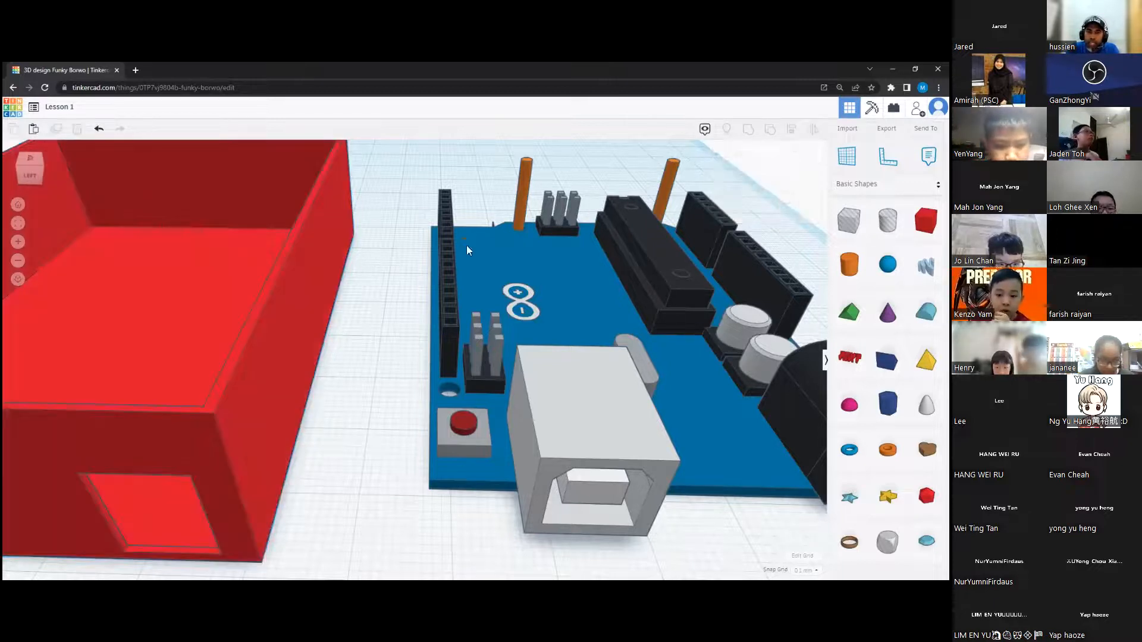
# Step: Delete the Arduino Uno R3 board and both cylinders, keeping only the red enclosure on the workplane
pyautogui.click(563, 305)
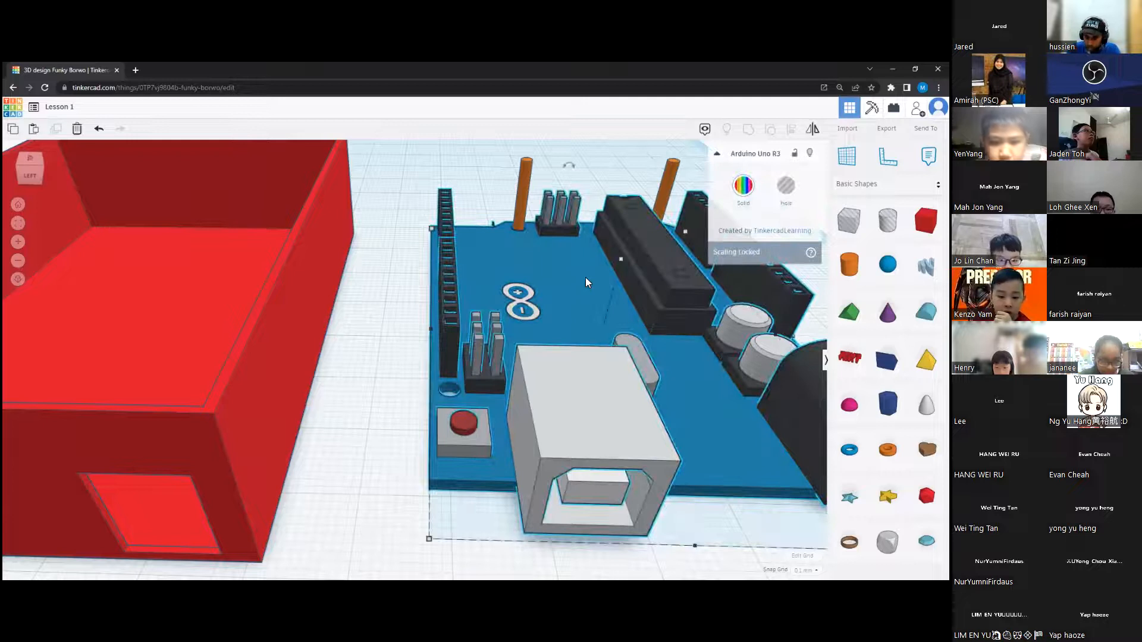
pyautogui.press('Delete')
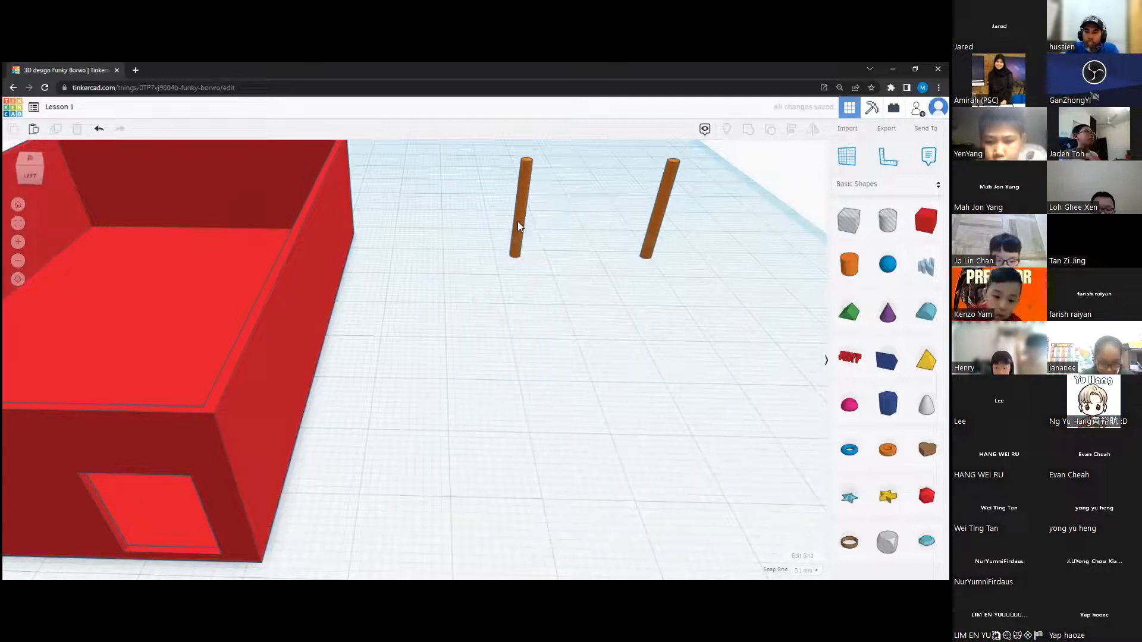
pyautogui.click(518, 226)
pyautogui.press('Delete')
pyautogui.click(657, 227)
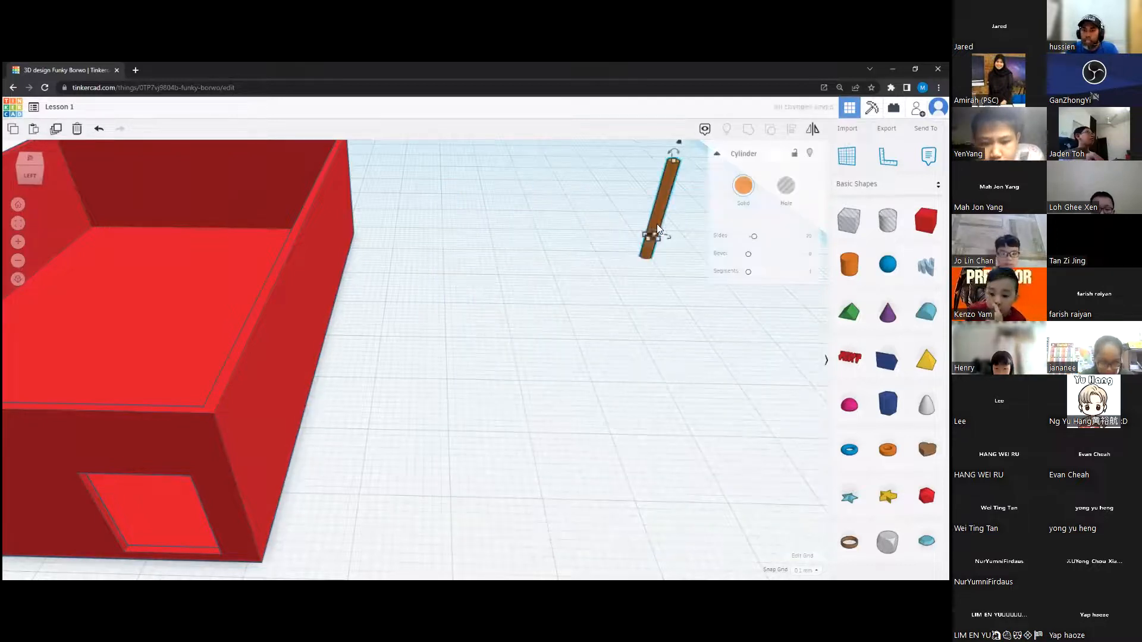
pyautogui.press('Delete')
pyautogui.scroll(-8, 547, 223)
pyautogui.moveTo(523, 242); pyautogui.dragTo(332, 316, button='right')
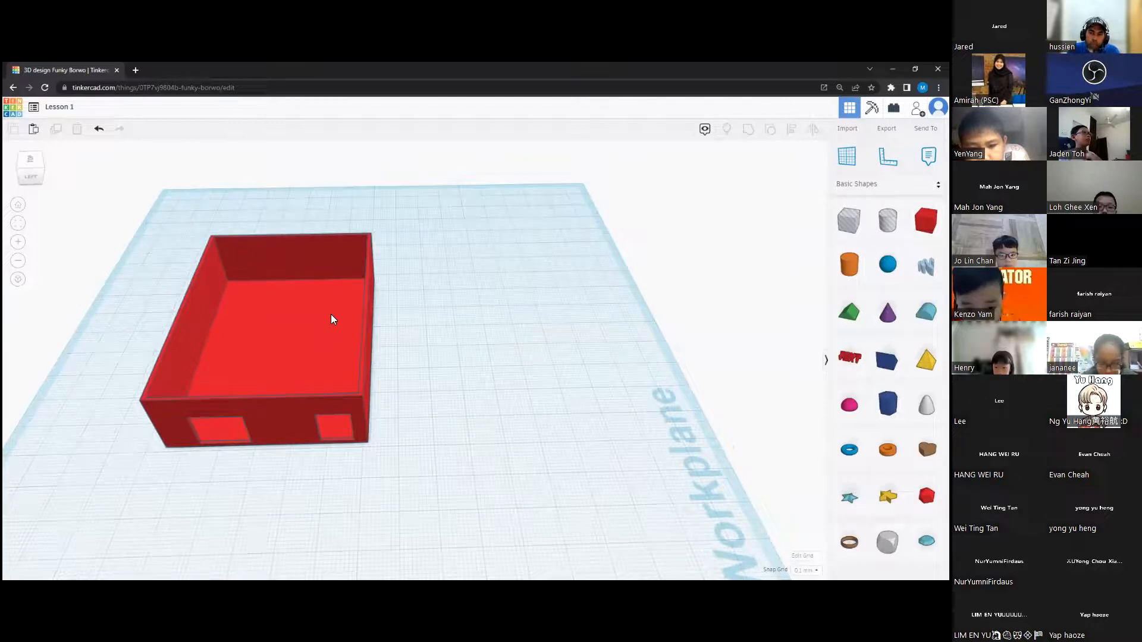
# Step: Export only the selected enclosure as an STL file for 3D printing and open the shape import dialog
pyautogui.click(285, 316)
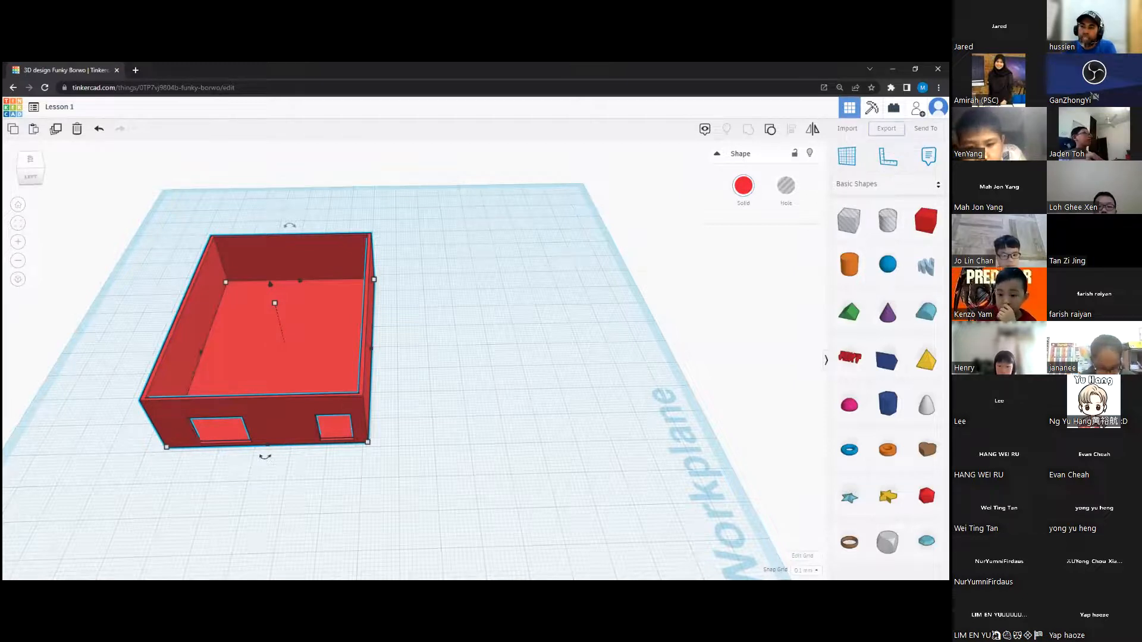
pyautogui.click(887, 128)
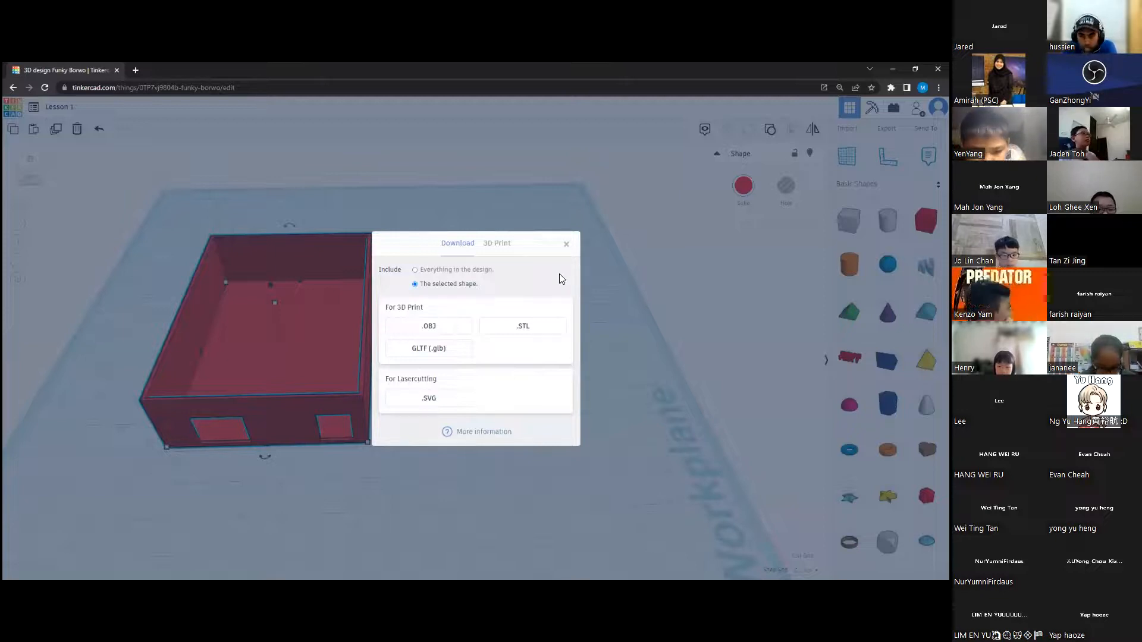
pyautogui.click(497, 243)
pyautogui.click(458, 242)
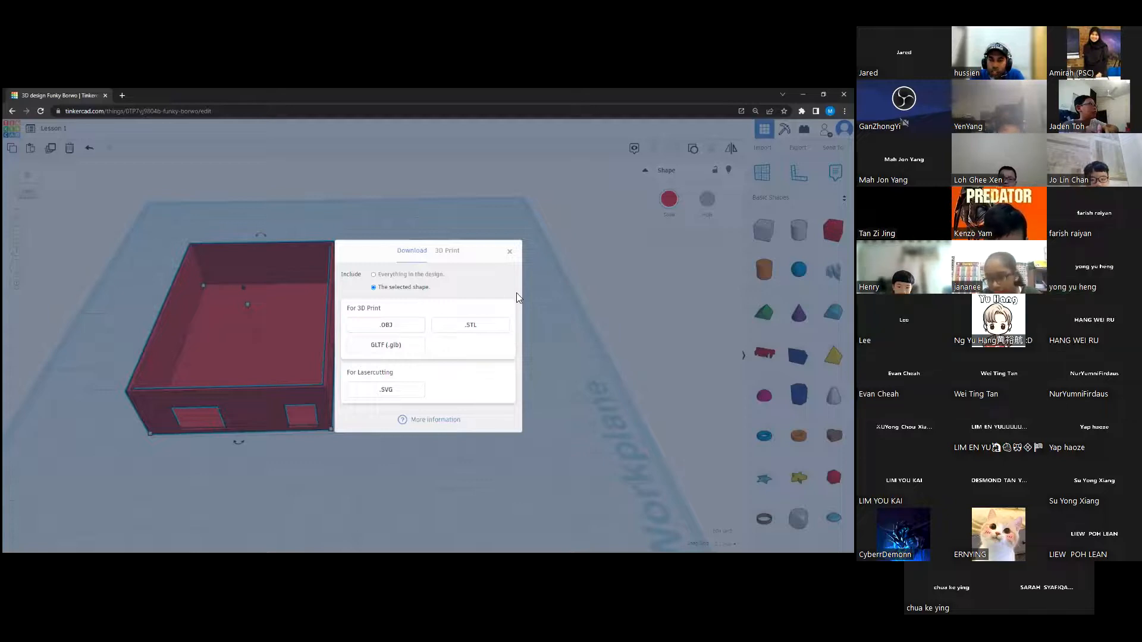
pyautogui.click(469, 327)
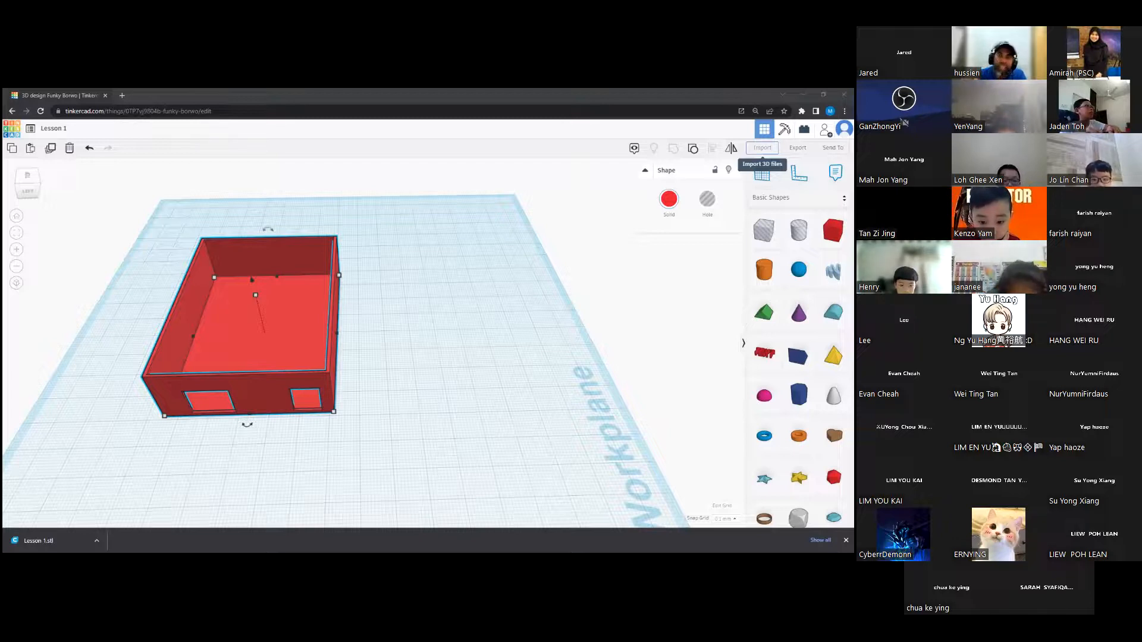
pyautogui.click(762, 148)
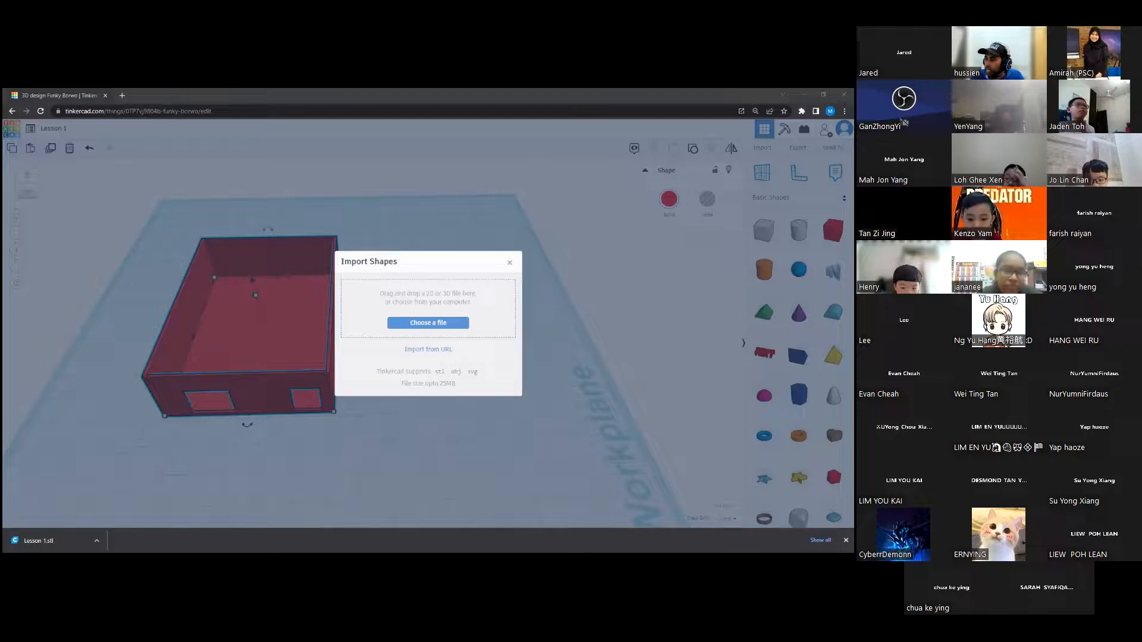
# Step: Switch to Ultimaker Cura and open Lesson 1.stl from the Downloads folder
pyautogui.hotkey('alt', 'Tab')
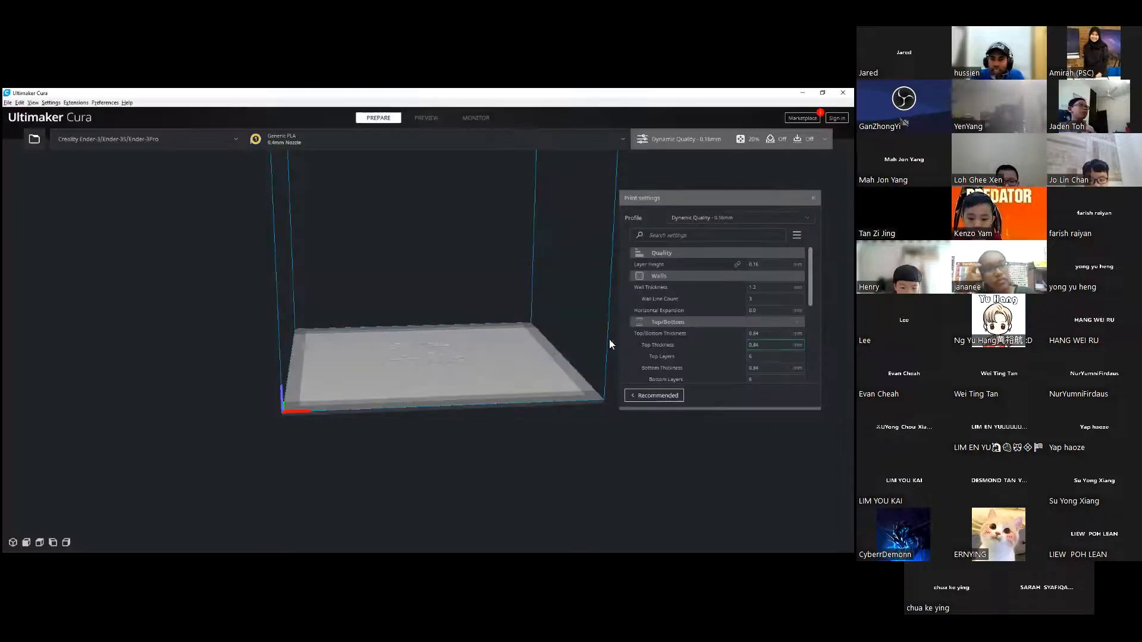
pyautogui.moveTo(485, 467); pyautogui.dragTo(448, 398, button='right')
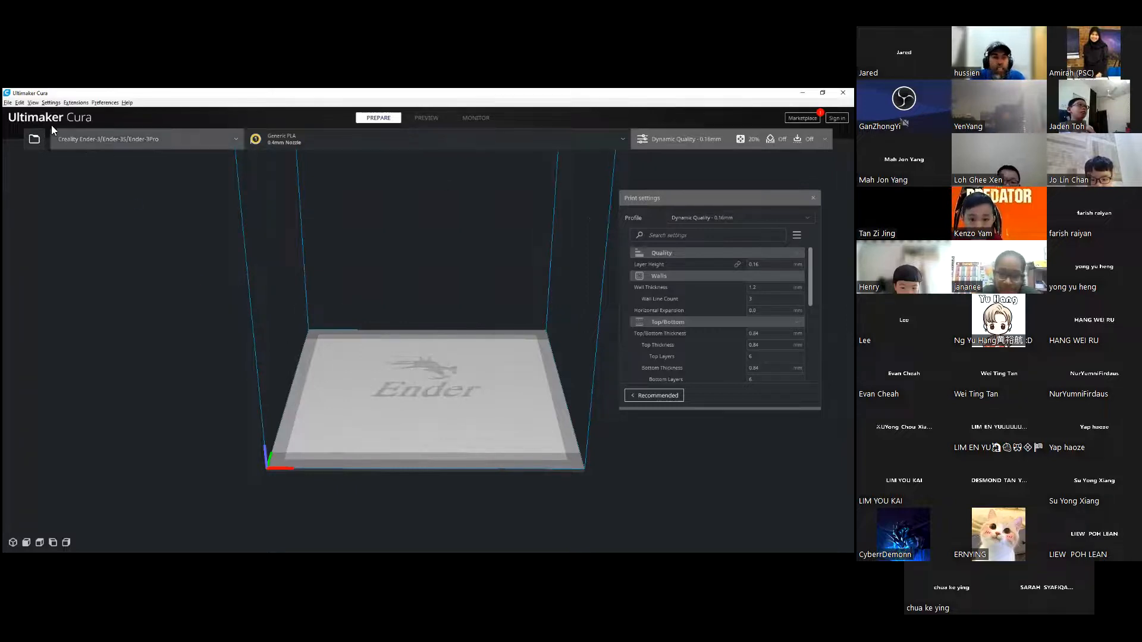
pyautogui.click(8, 102)
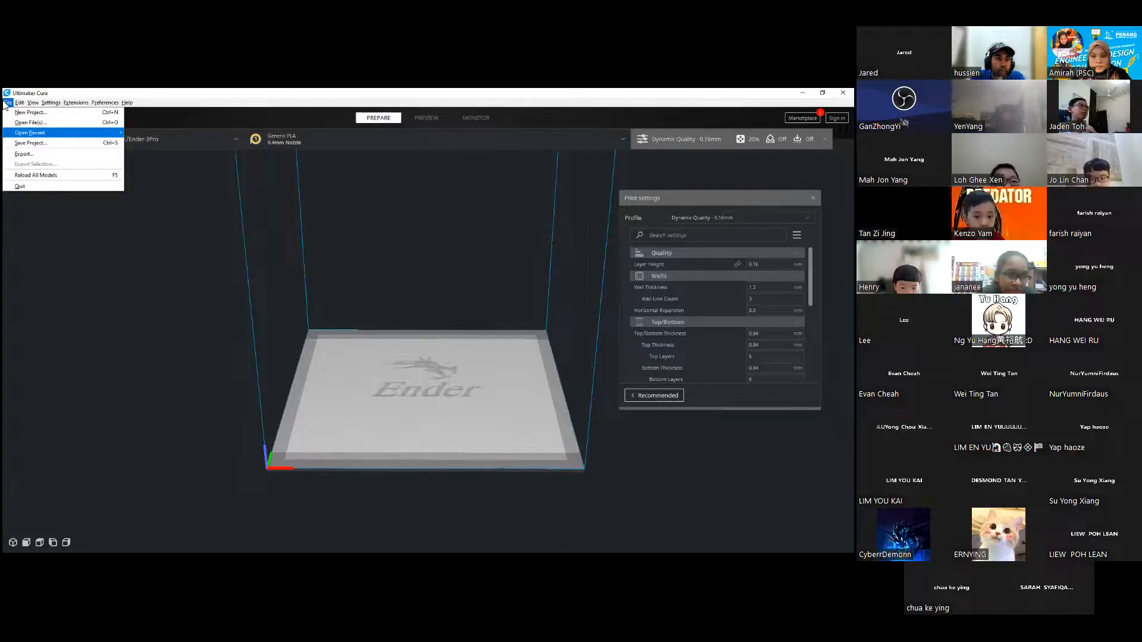
pyautogui.click(29, 123)
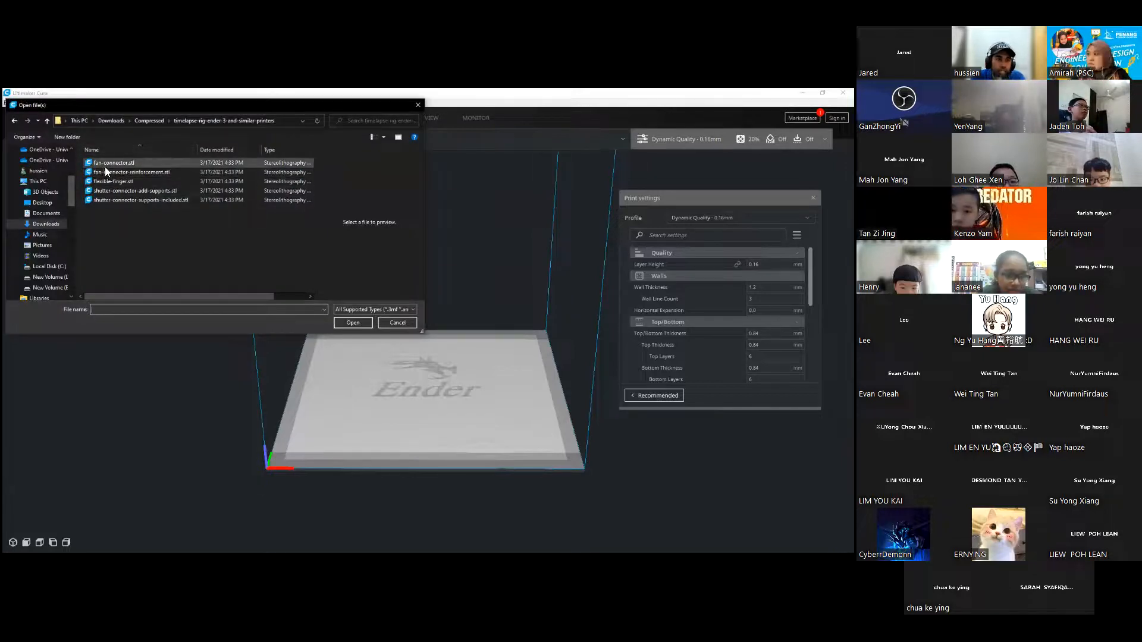
pyautogui.scroll(5, 67, 190)
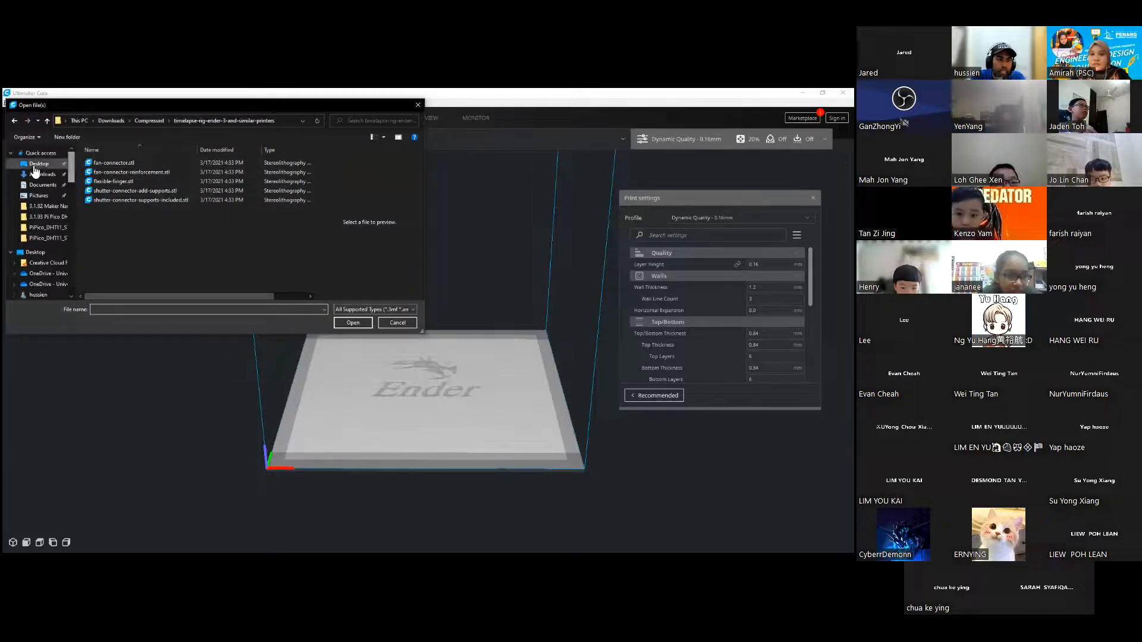
pyautogui.click(44, 175)
pyautogui.click(106, 176)
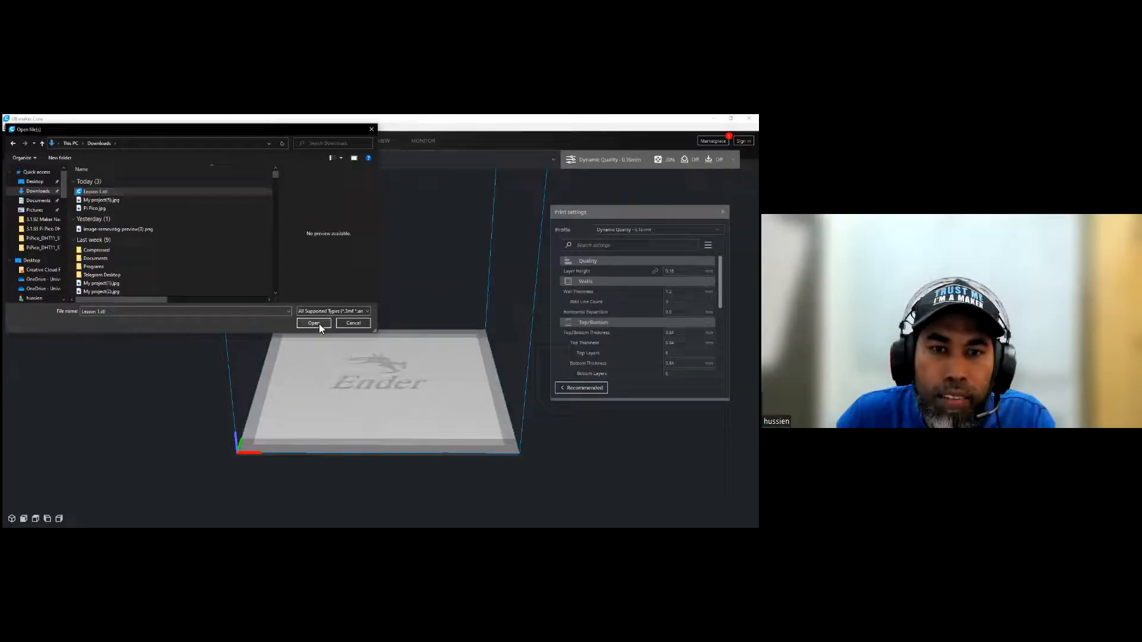
pyautogui.click(319, 324)
# Step: Inspect the enclosure model on the build plate and slice it for printing
pyautogui.moveTo(472, 387); pyautogui.dragTo(418, 398, button='right')
pyautogui.scroll(8, 416, 395)
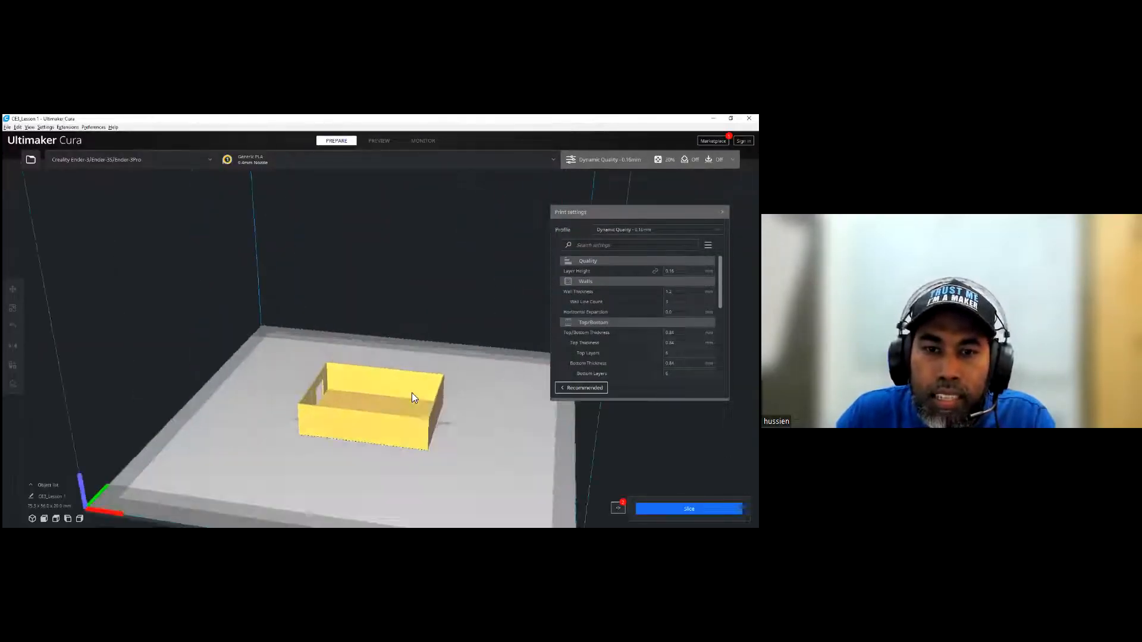
pyautogui.moveTo(438, 331); pyautogui.dragTo(322, 381, button='right')
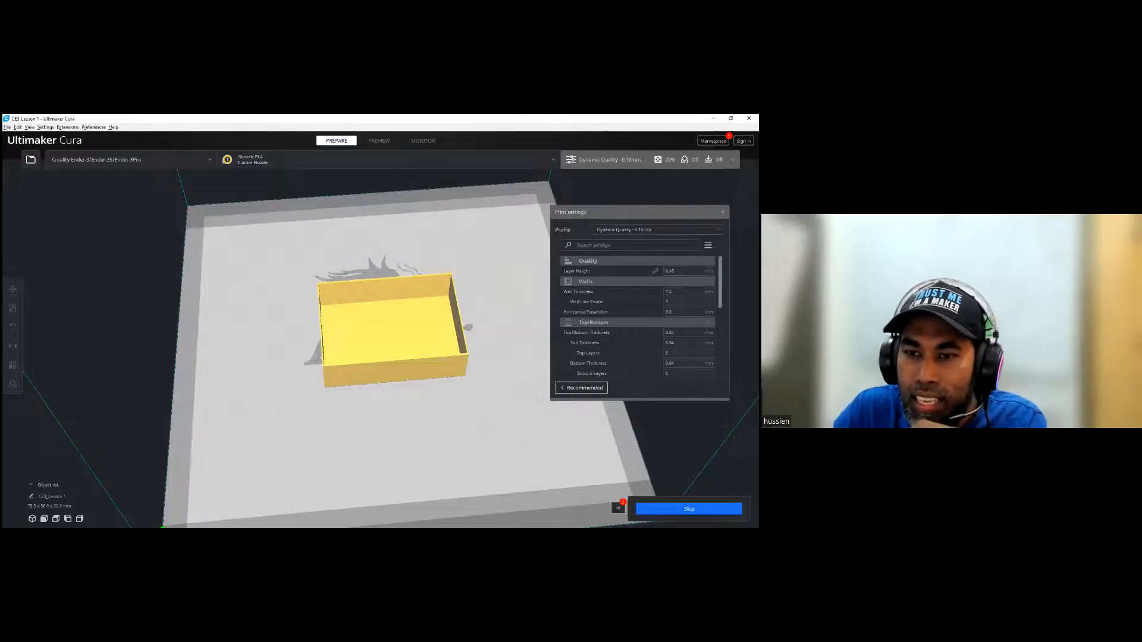
pyautogui.click(689, 509)
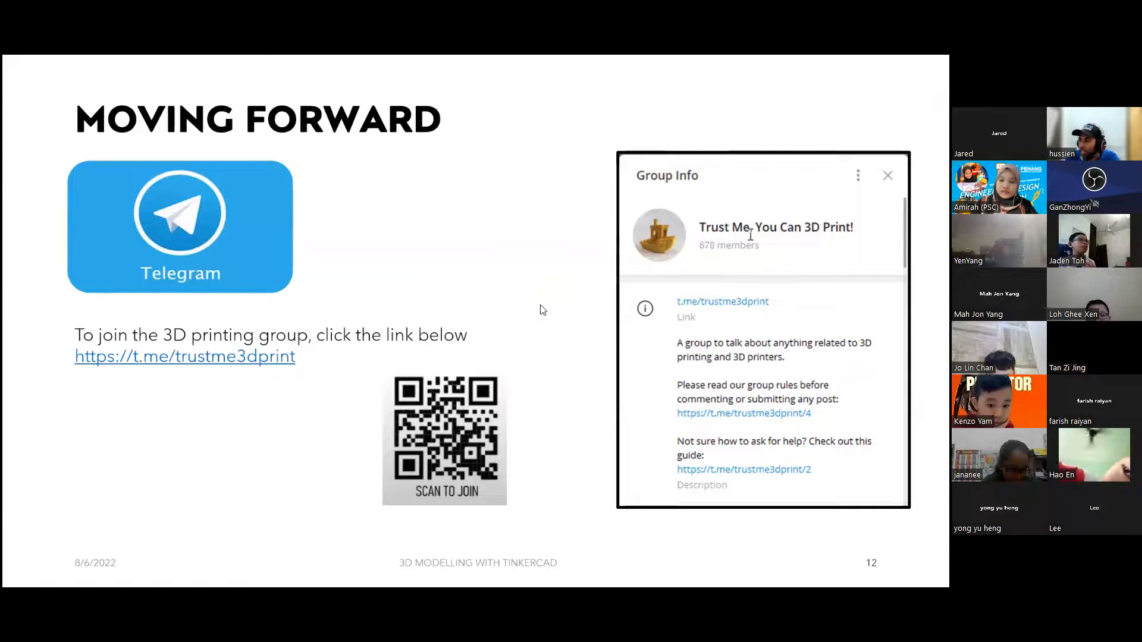
pyautogui.press('Right')
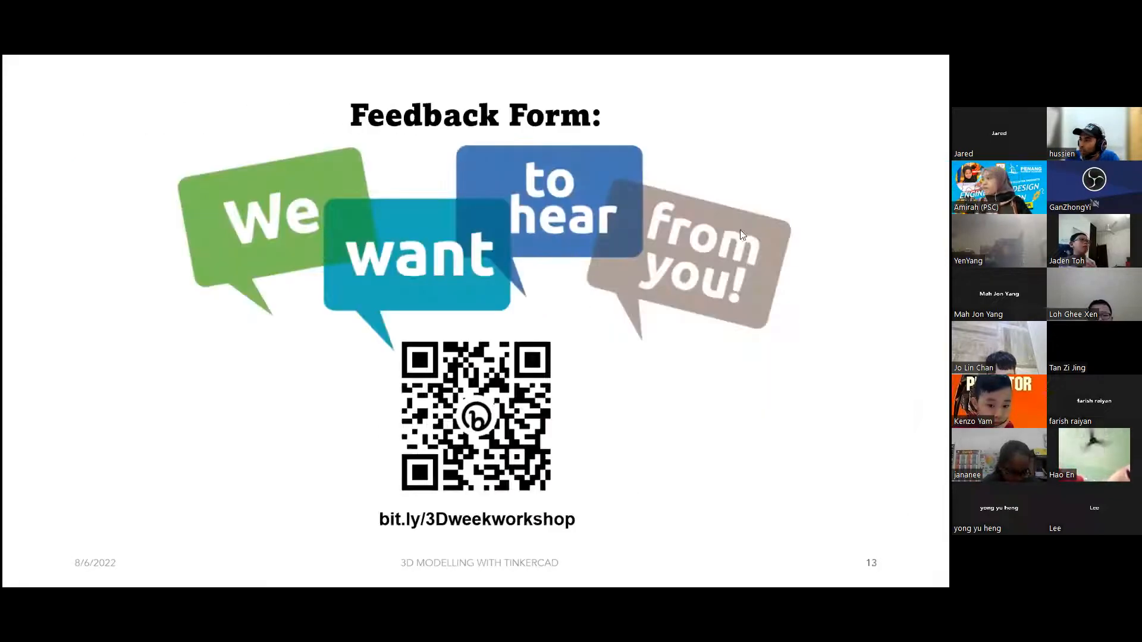